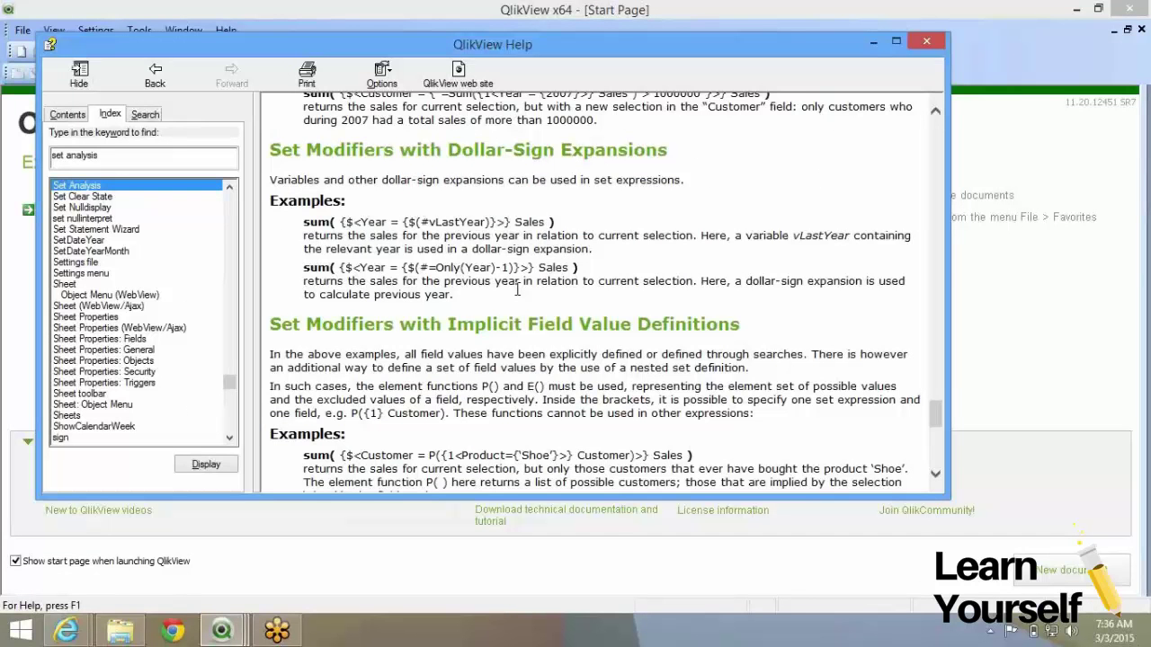
Step: Enlarge the Set Analysis help window and look back through the set modifier sections to Set Modifiers with Set Operators
scroll(517, 289, "up", 1)
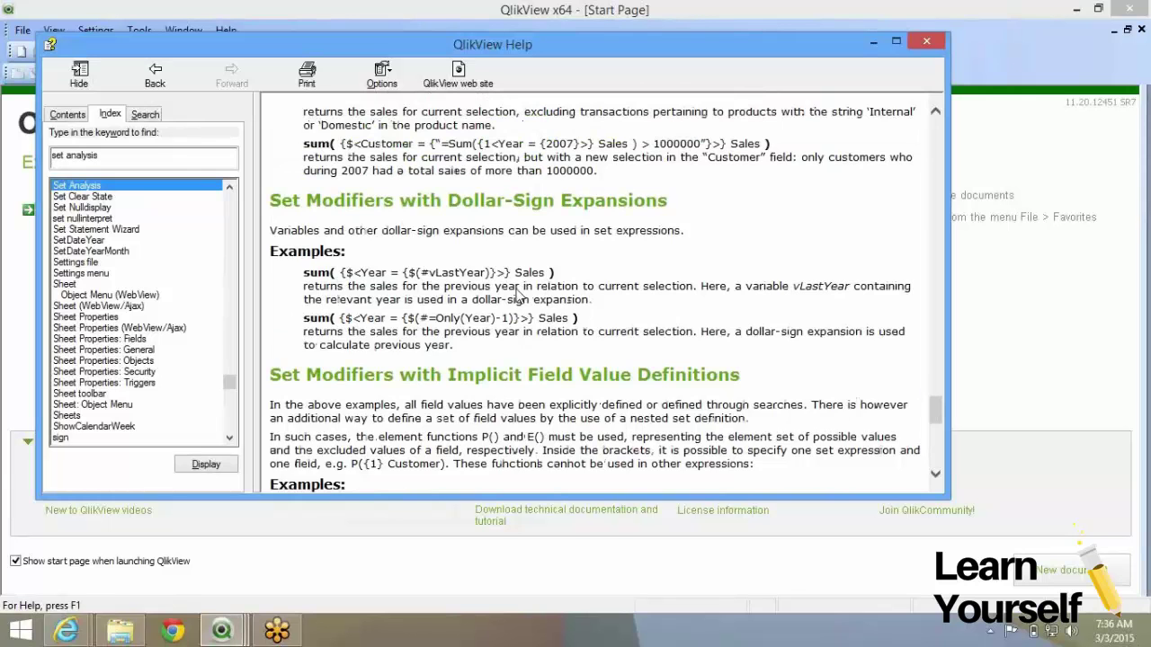
scroll(517, 294, "up", 7)
left_click_drag(409, 44, 439, 23)
left_click_drag(719, 479, 716, 497)
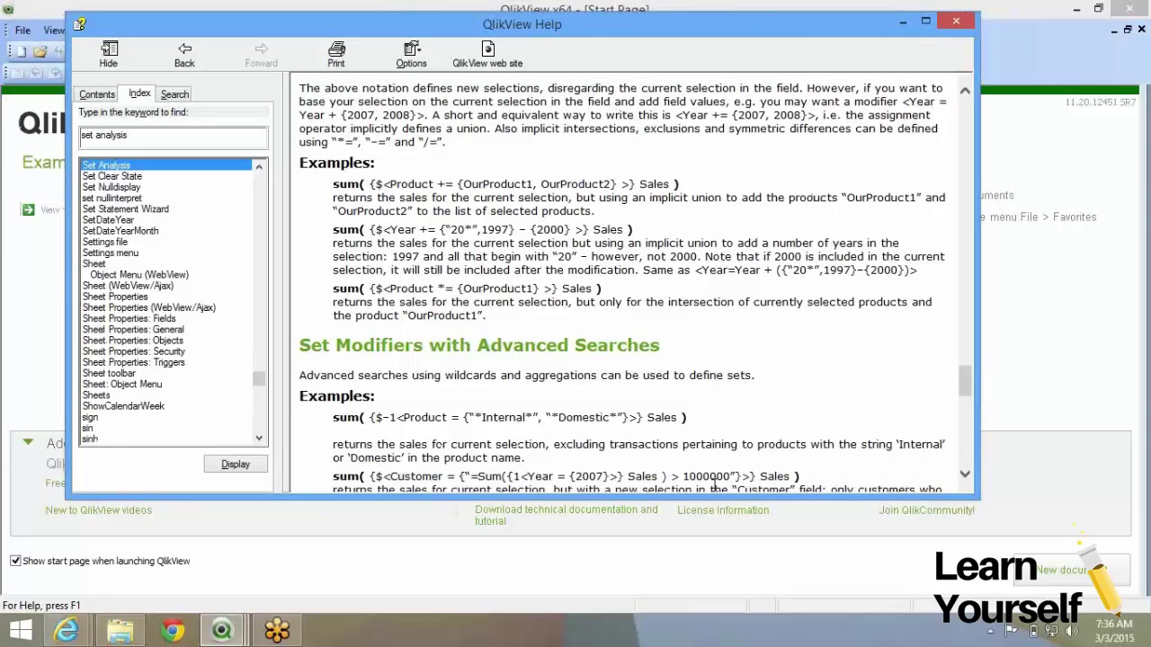
scroll(550, 275, "up", 1)
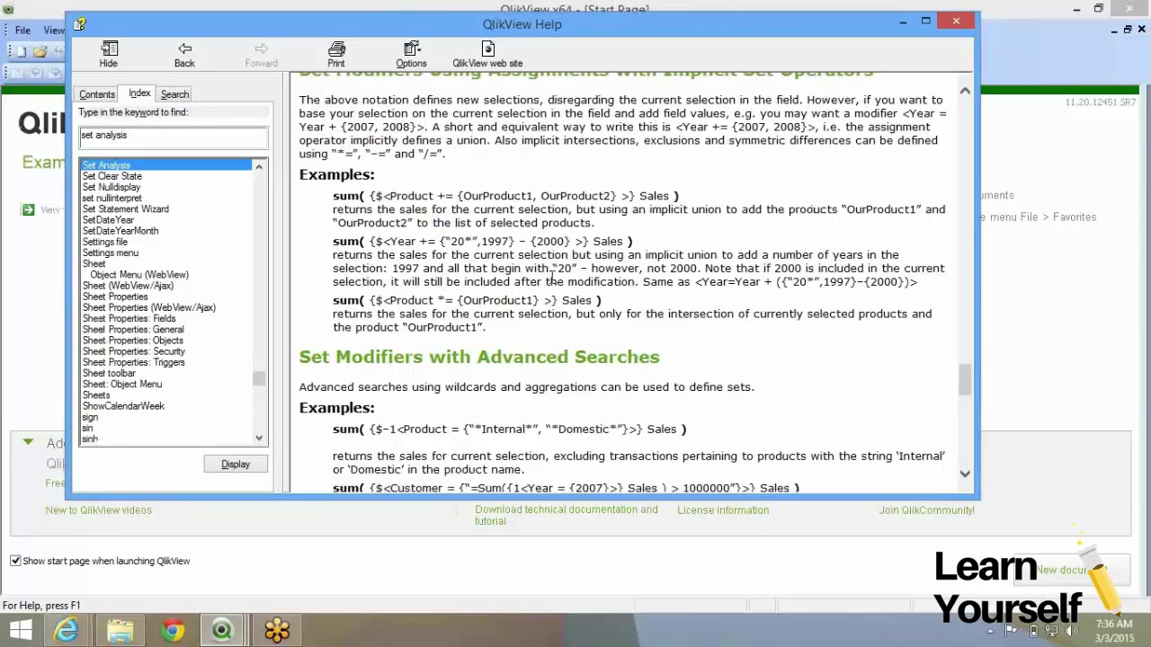
scroll(552, 274, "up", 4)
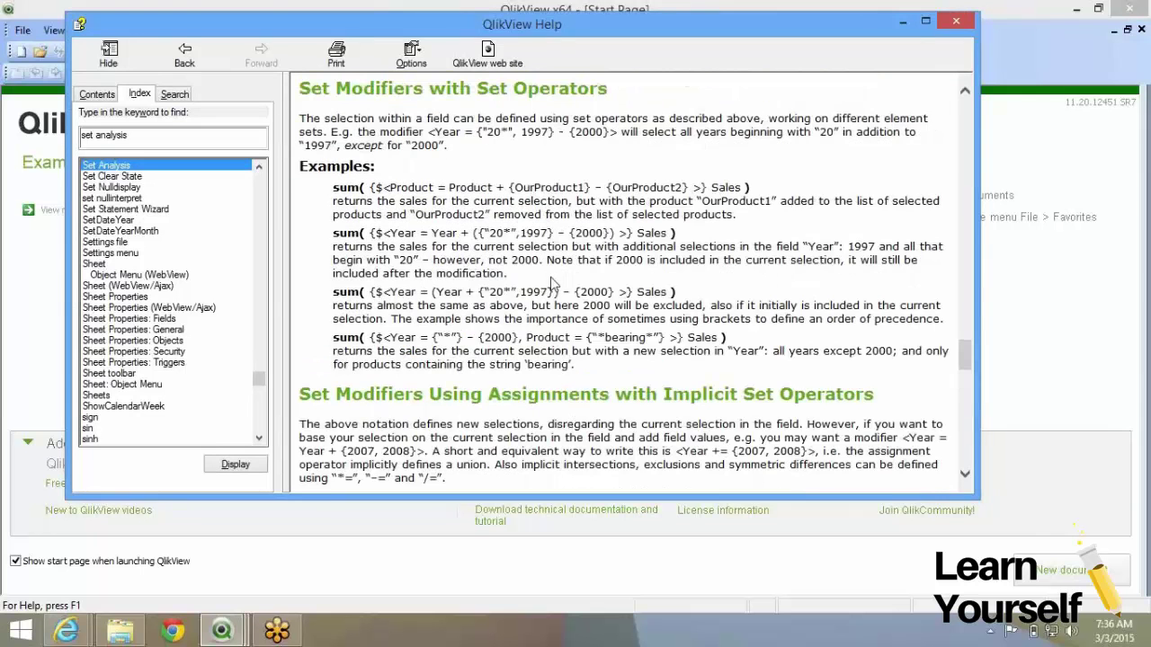
scroll(552, 280, "up", 1)
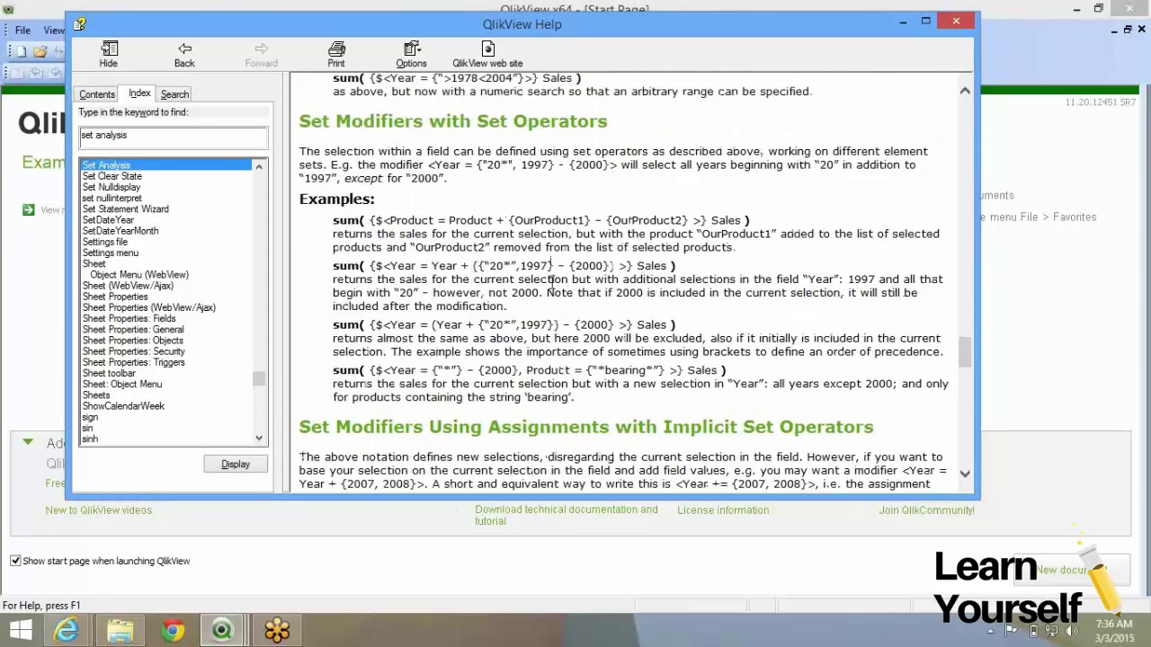
Step: Read on through the implicit set operator, advanced search and dollar-sign expansion sections to Set Modifiers with Implicit Field Value Definitions
scroll(551, 280, "down", 4)
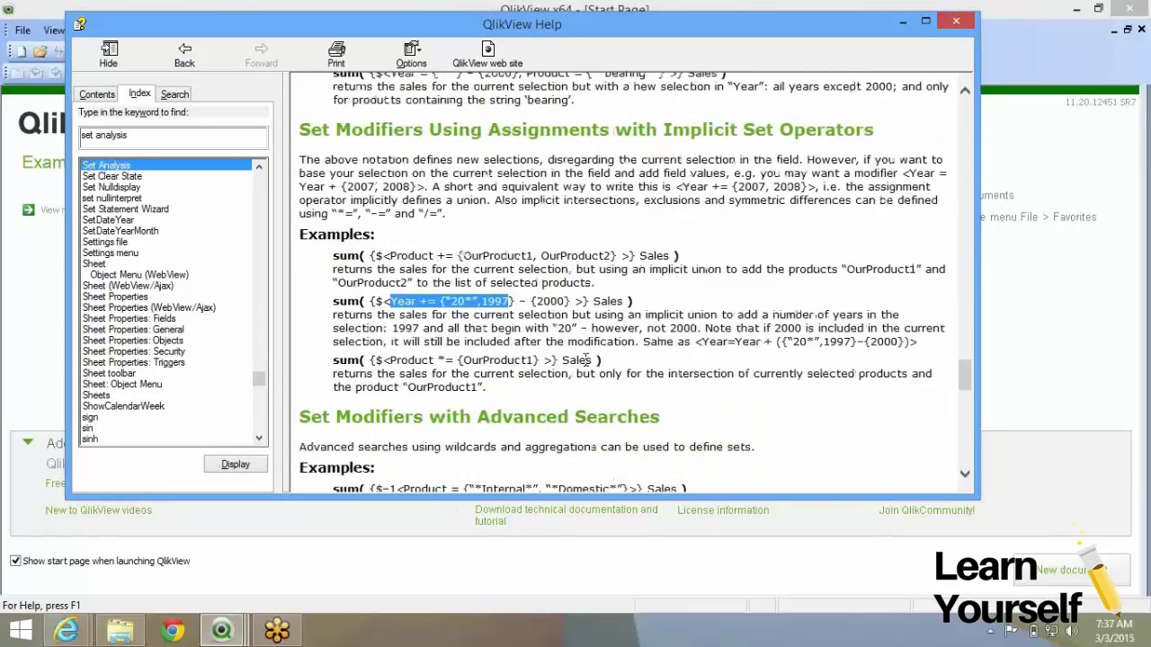
scroll(586, 360, "down", 1)
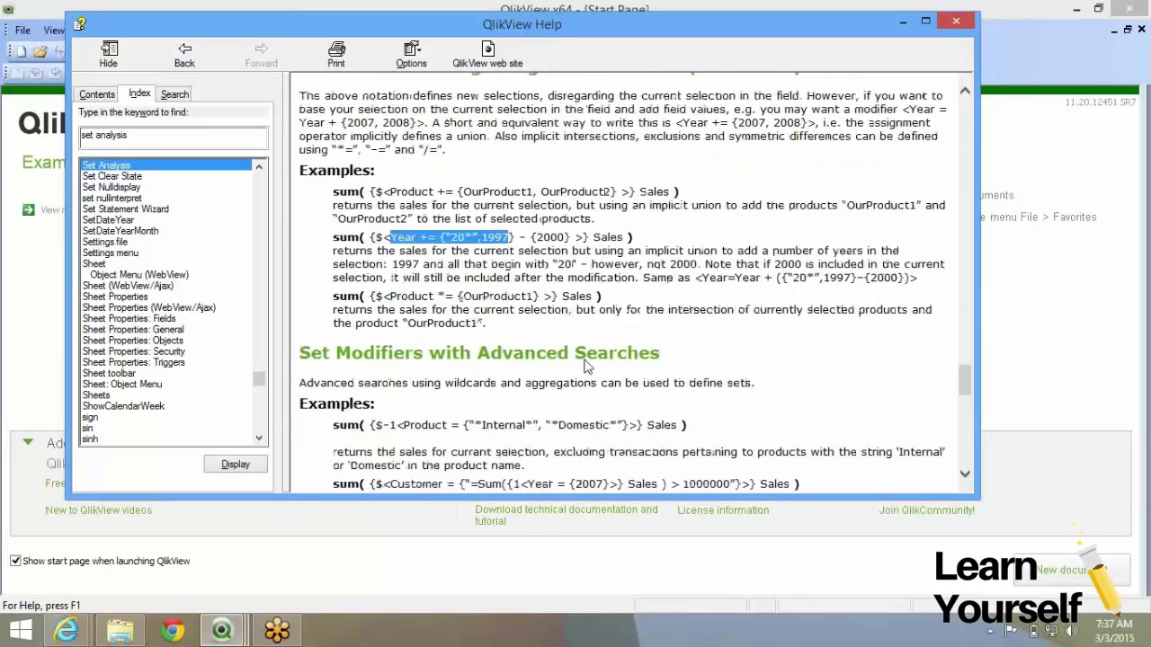
scroll(586, 364, "down", 2)
scroll(586, 364, "down", 3)
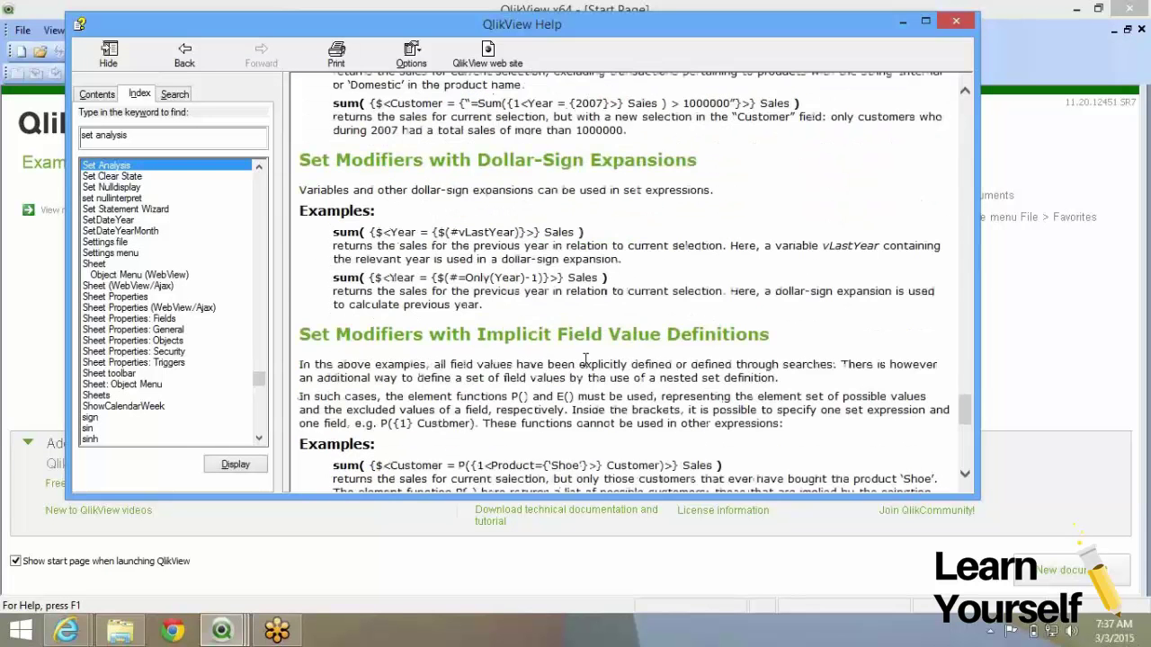
scroll(586, 360, "down", 2)
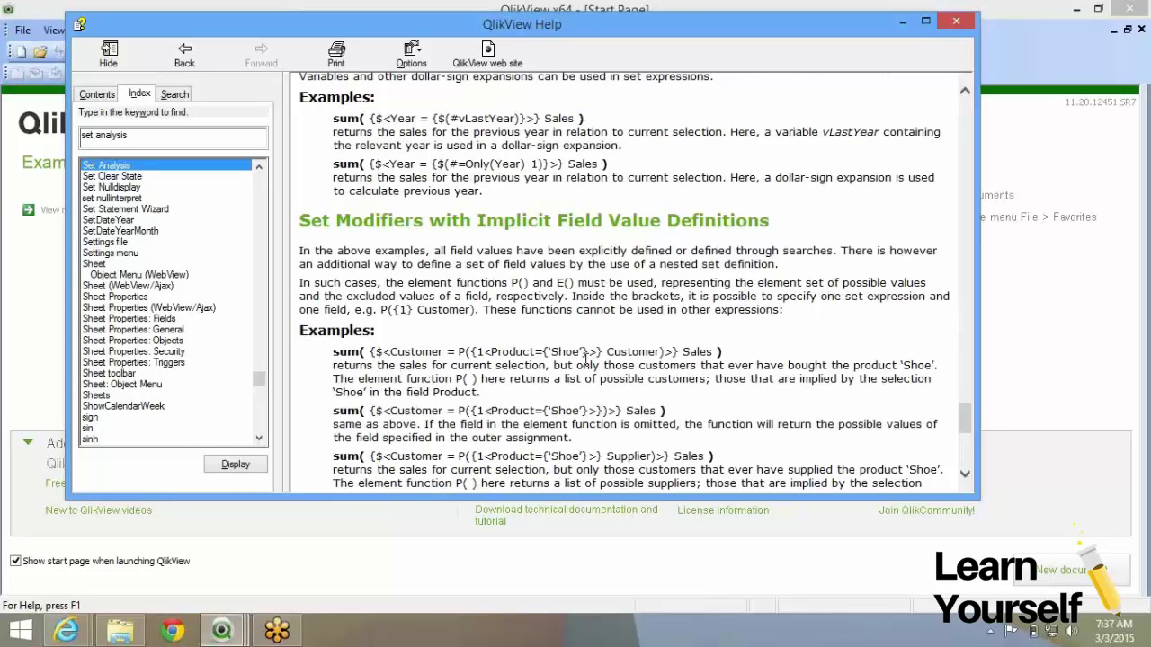
scroll(585, 356, "down", 3)
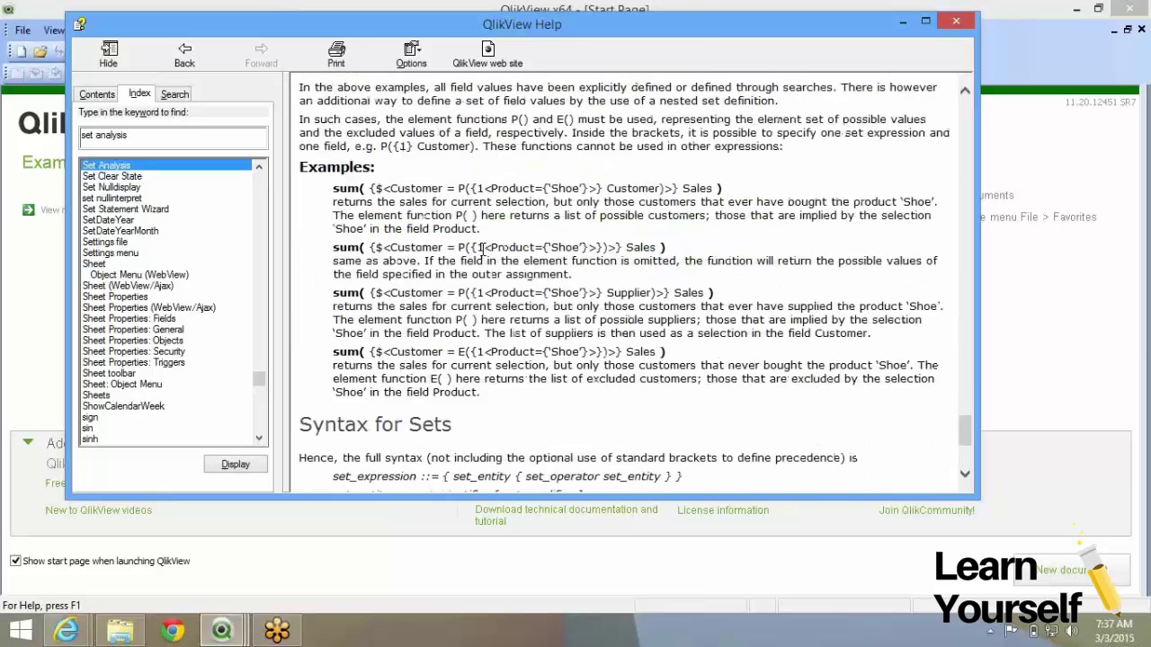
scroll(483, 249, "up", 3)
scroll(482, 256, "down", 2)
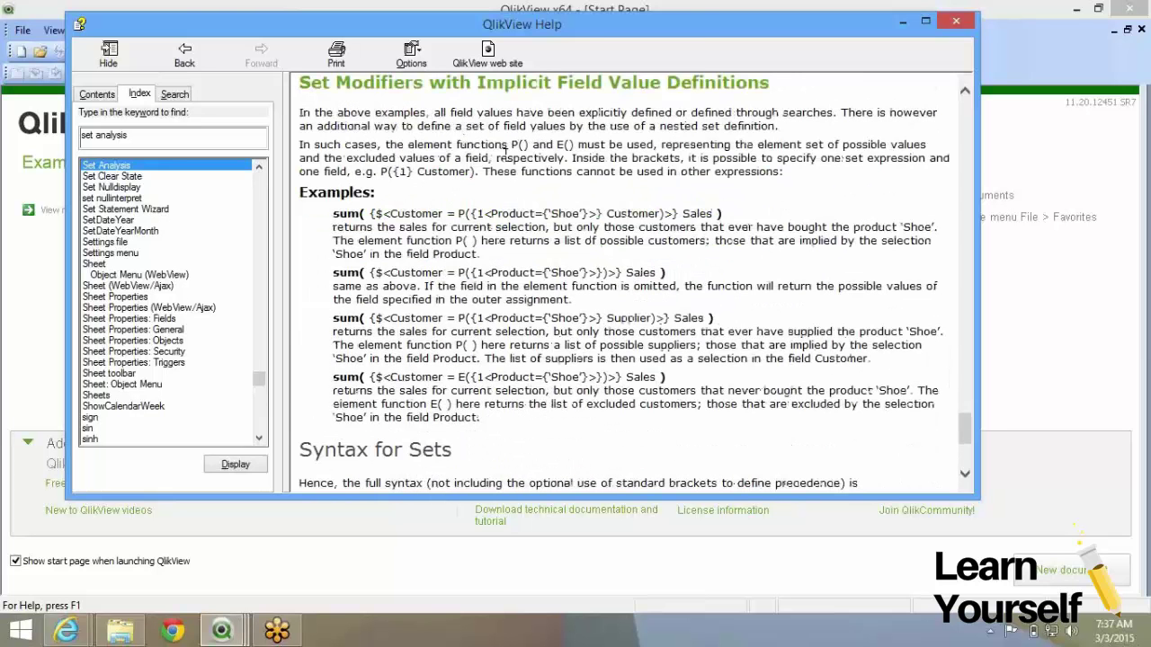
Step: Highlight the element functions E() and P() in the explanation of implicit field value definitions
double_click(519, 144)
left_click_drag(550, 145, 568, 148)
left_click_drag(568, 148, 573, 149)
left_click_drag(510, 144, 576, 153)
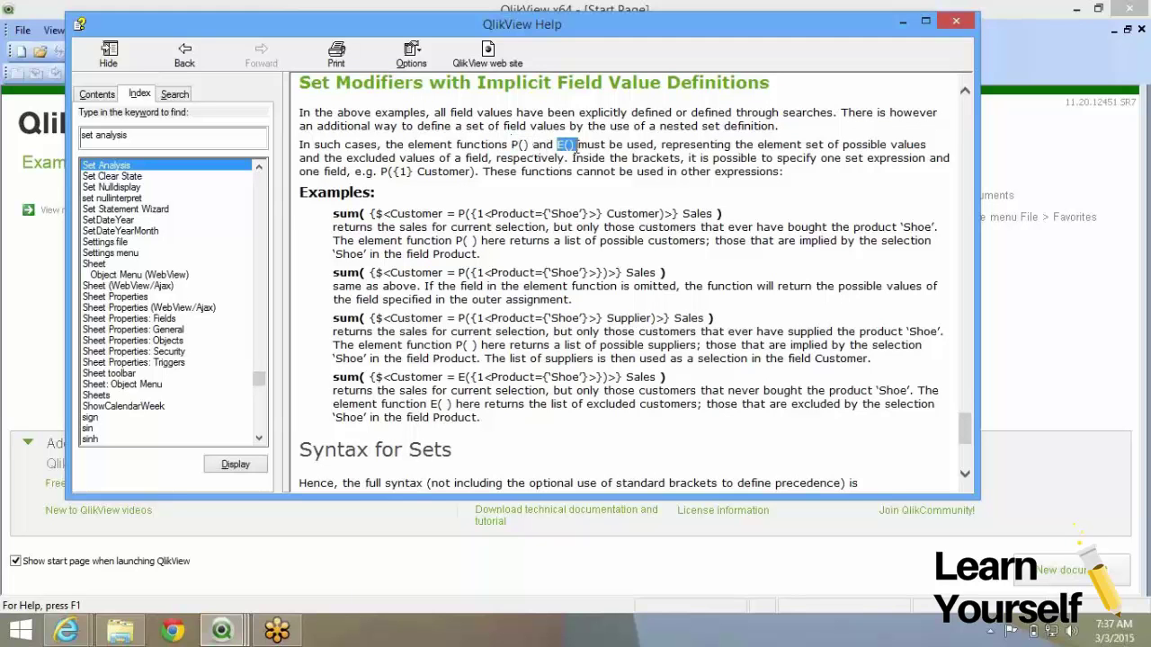
left_click(490, 147)
left_click_drag(509, 145, 534, 146)
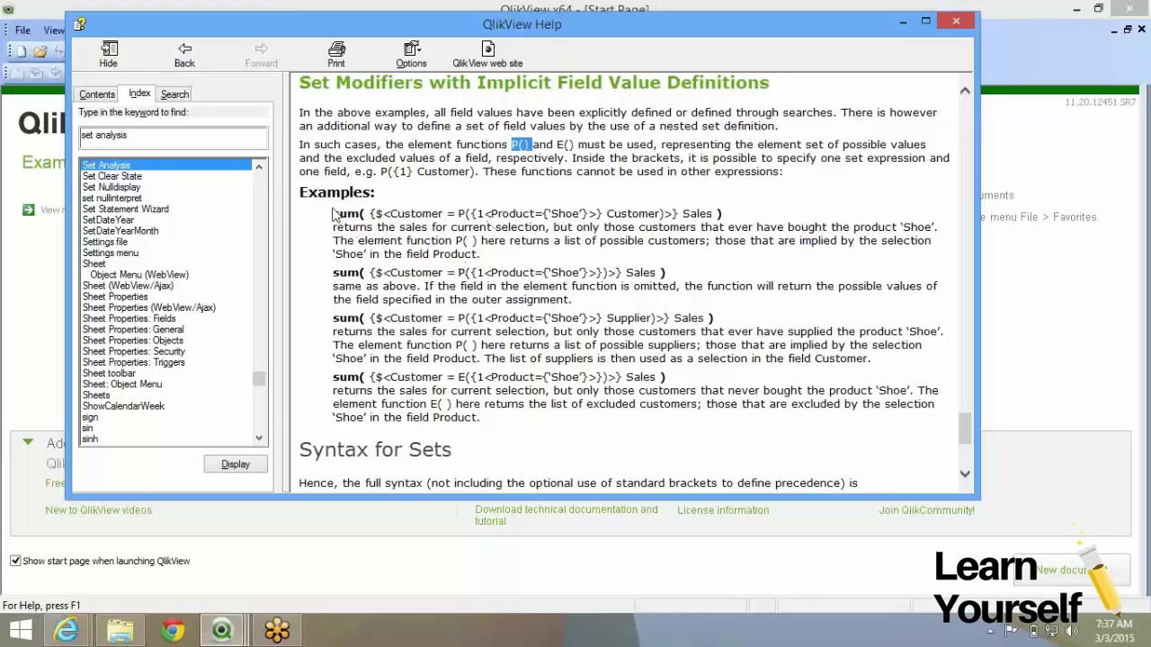
Step: Highlight the first 'Shoe' example expression, its sum function and Sales field, and the P() part with Customer
left_click(360, 206)
left_click(581, 213, "shift")
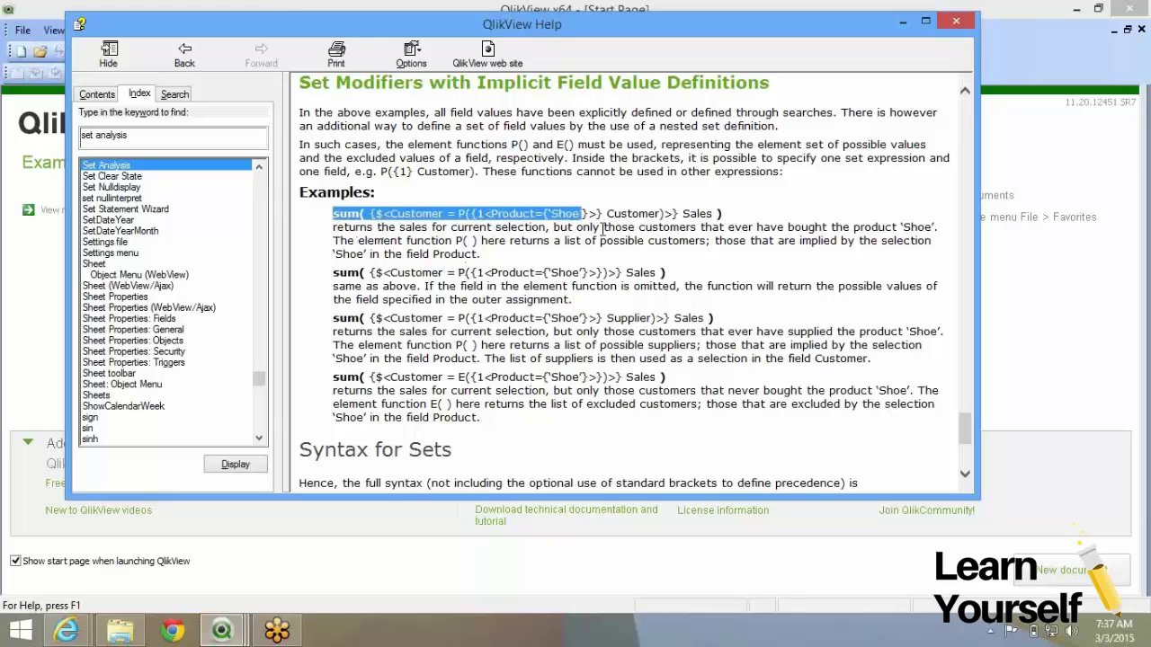
left_click(638, 226, "shift")
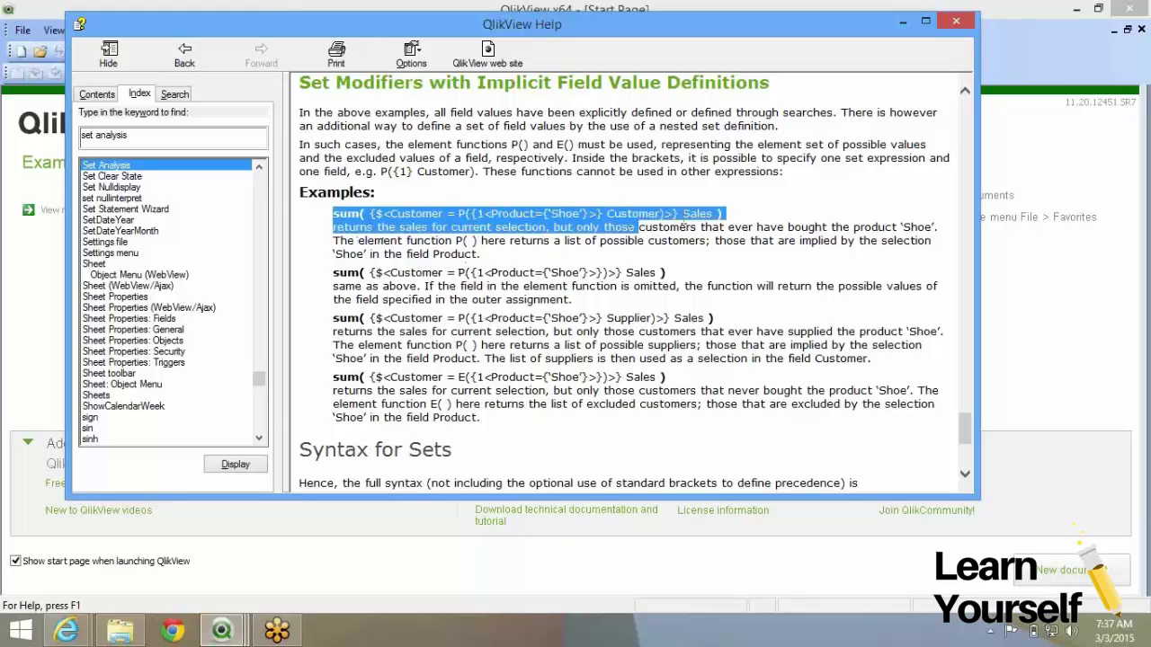
left_click(722, 214, "shift")
left_click(347, 208)
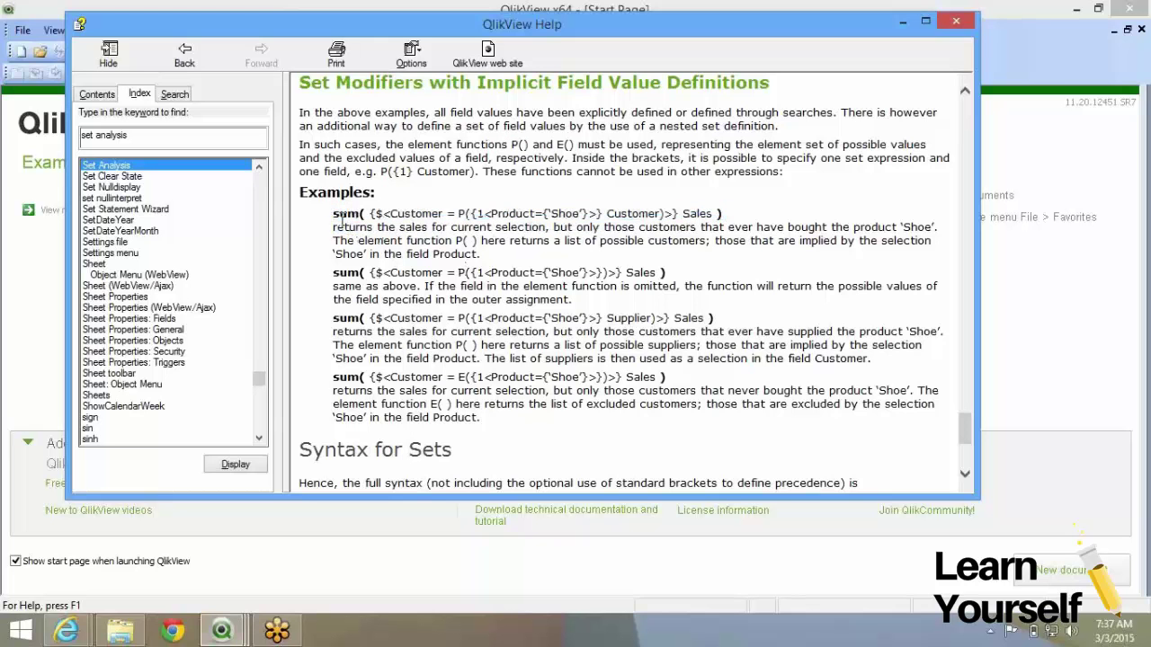
double_click(342, 218)
double_click(701, 214)
left_click(500, 235)
left_click_drag(460, 213, 665, 214)
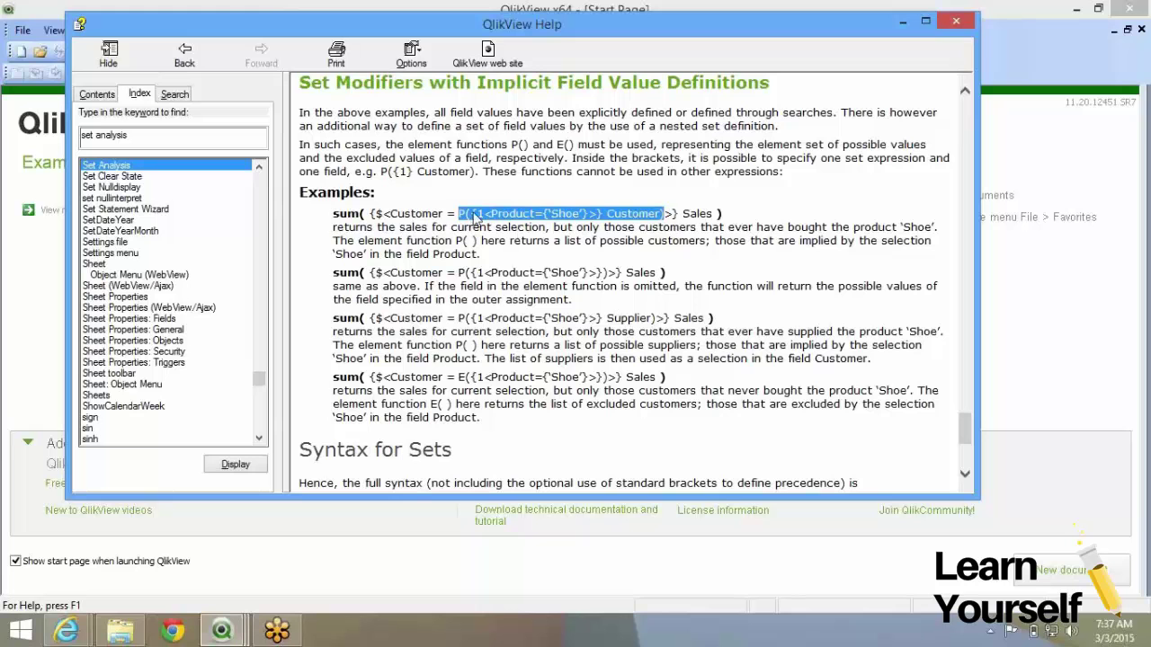
Step: Examine the Product={'Shoe'} modifier and the set identifier 1 inside the P() function of the first example
left_click(472, 214)
left_click_drag(484, 213, 582, 214)
left_click(492, 216)
double_click(492, 216)
left_click(474, 214)
mouse_move(474, 214)
left_mouse_down()
mouse_move(550, 225)
mouse_move(590, 215)
mouse_move(475, 226)
mouse_move(482, 214)
left_mouse_up()
left_click(475, 214)
left_click(602, 214)
left_click(477, 215)
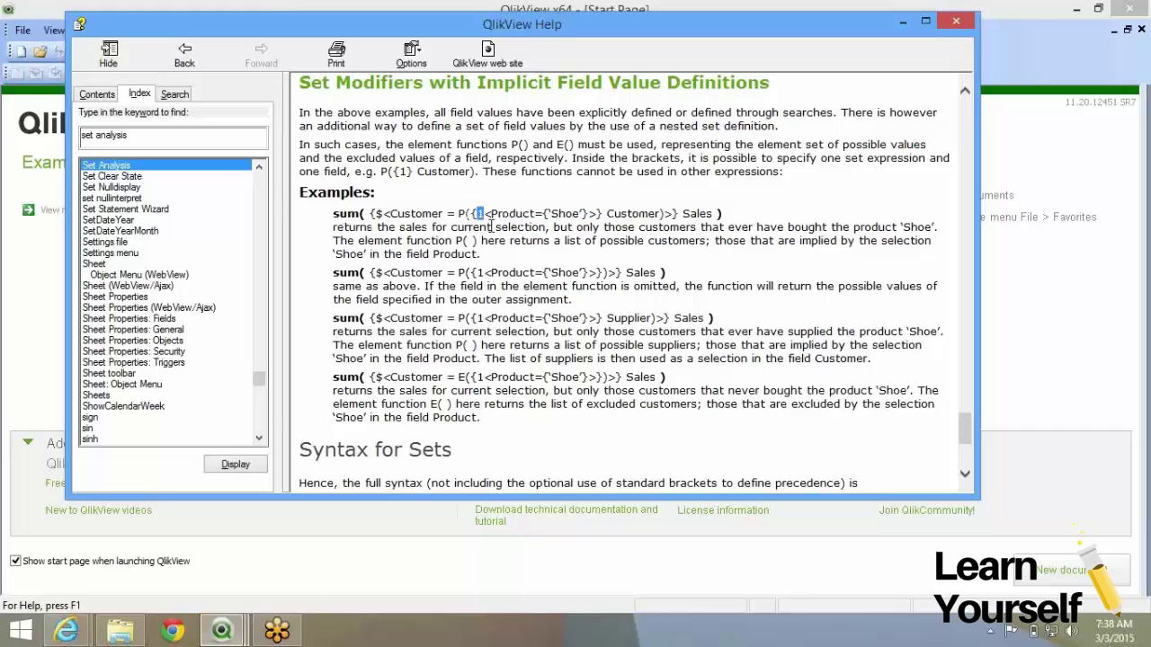
Step: Highlight the Customer field in the first example and the P() element function assigned to it
double_click(421, 217)
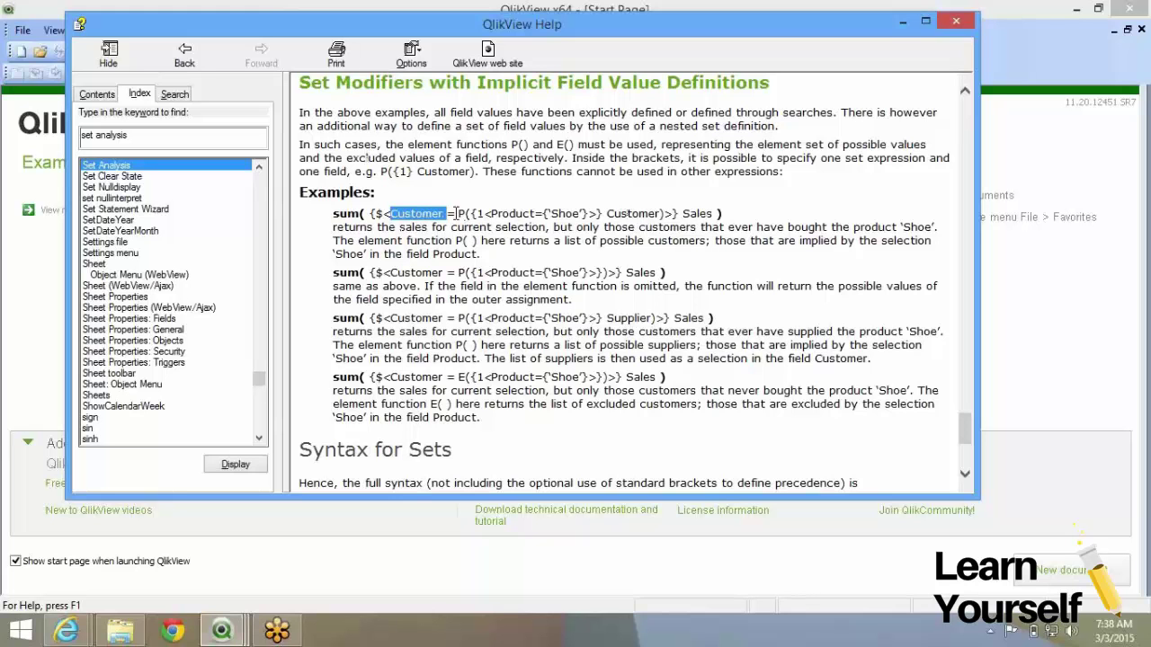
double_click(462, 214)
left_click_drag(480, 213, 665, 211)
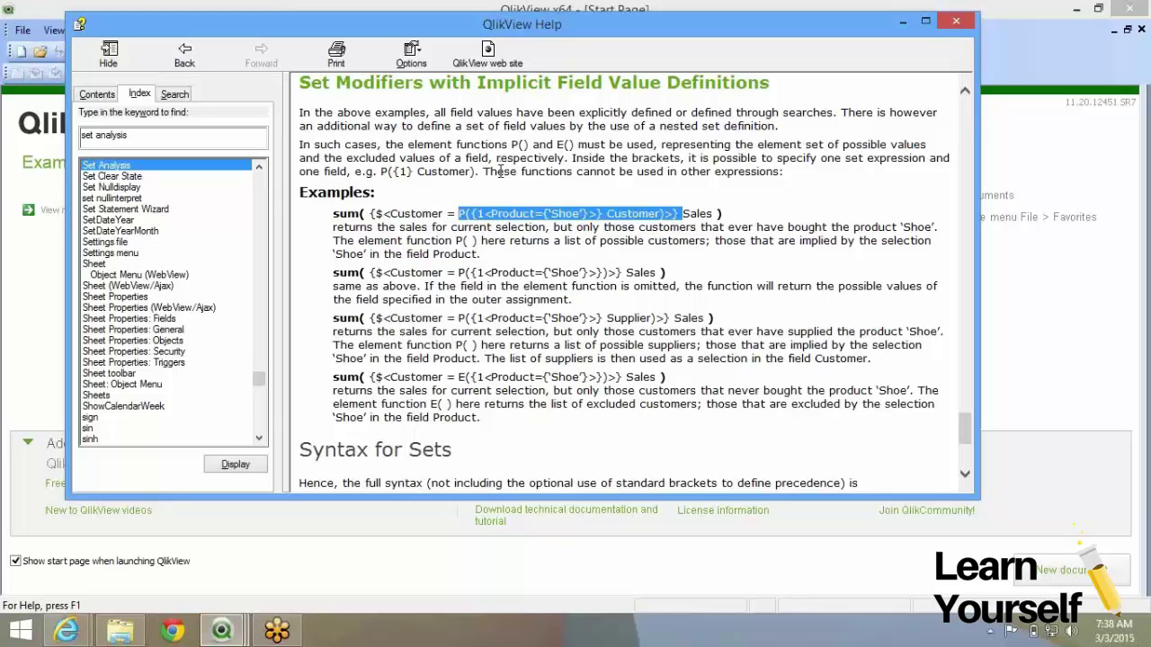
Step: In AdventureWorks_APP.qvw, move the two text objects showing 311 up below the year totals and make a copy of Sheet10
left_click(513, 243)
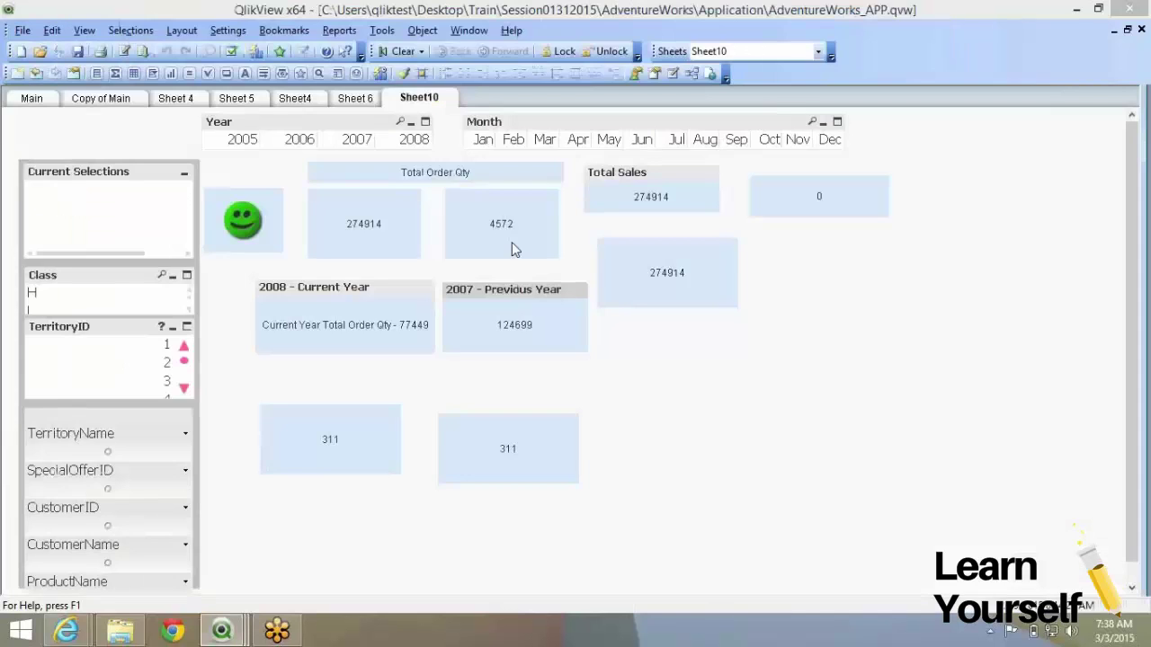
left_click_drag(515, 454, 514, 433)
left_click_drag(373, 426, 376, 406)
left_click_drag(466, 418, 452, 410)
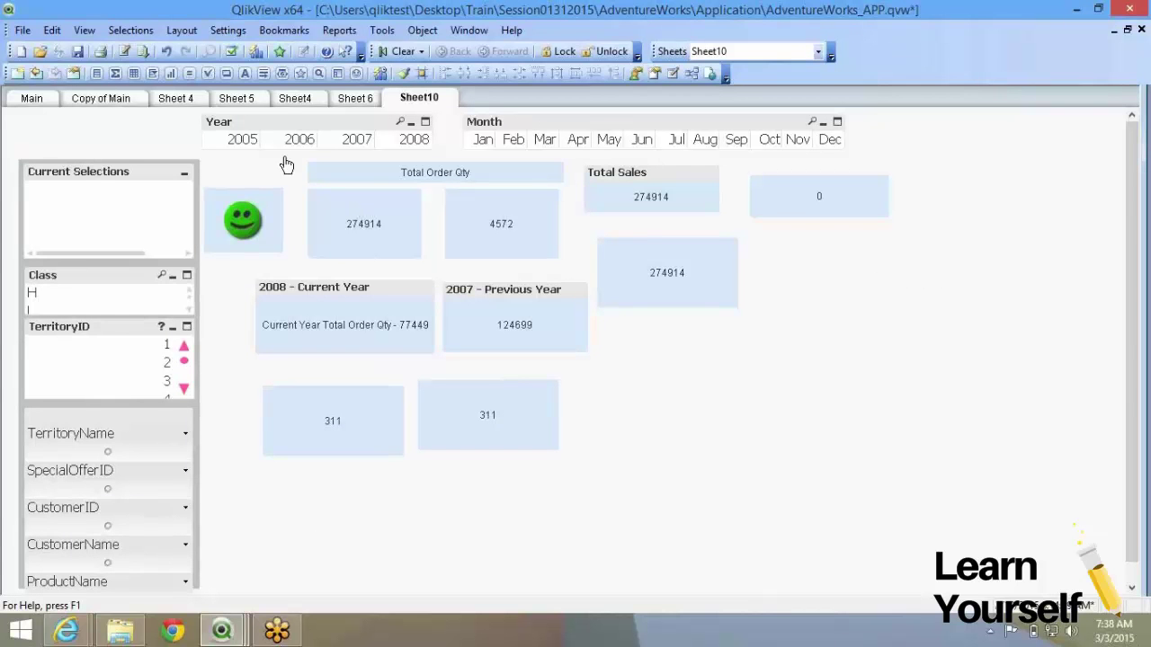
right_click(833, 295)
left_click(904, 357)
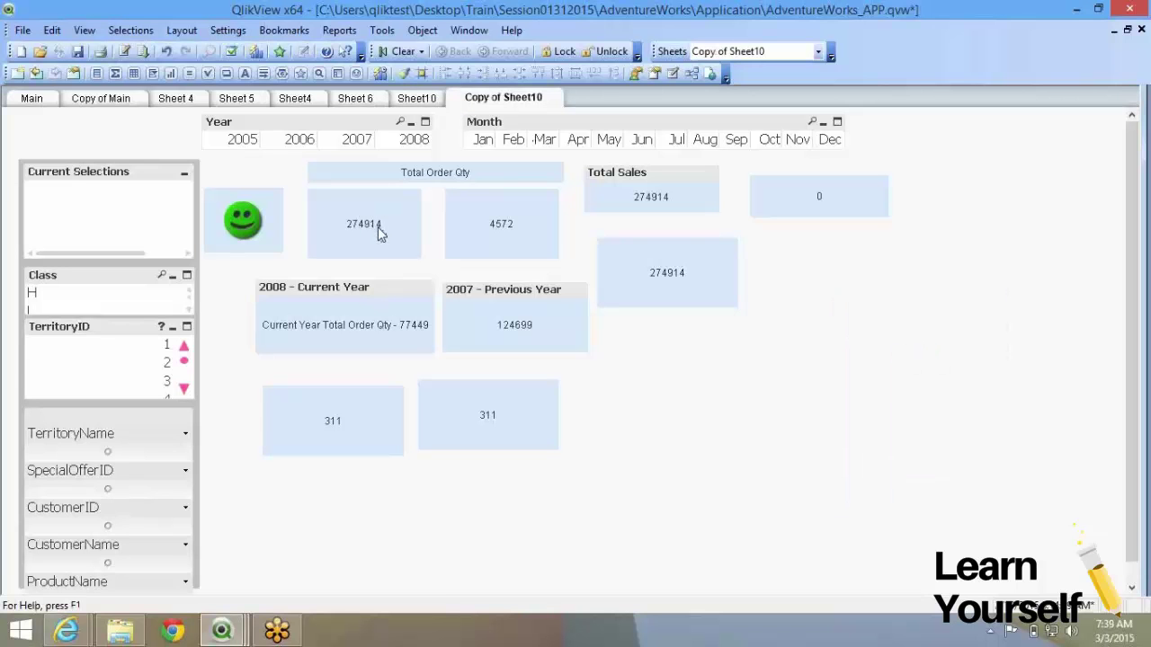
Step: Check the expression of the text object showing 4572 and remove that object from the copied sheet
right_click(529, 234)
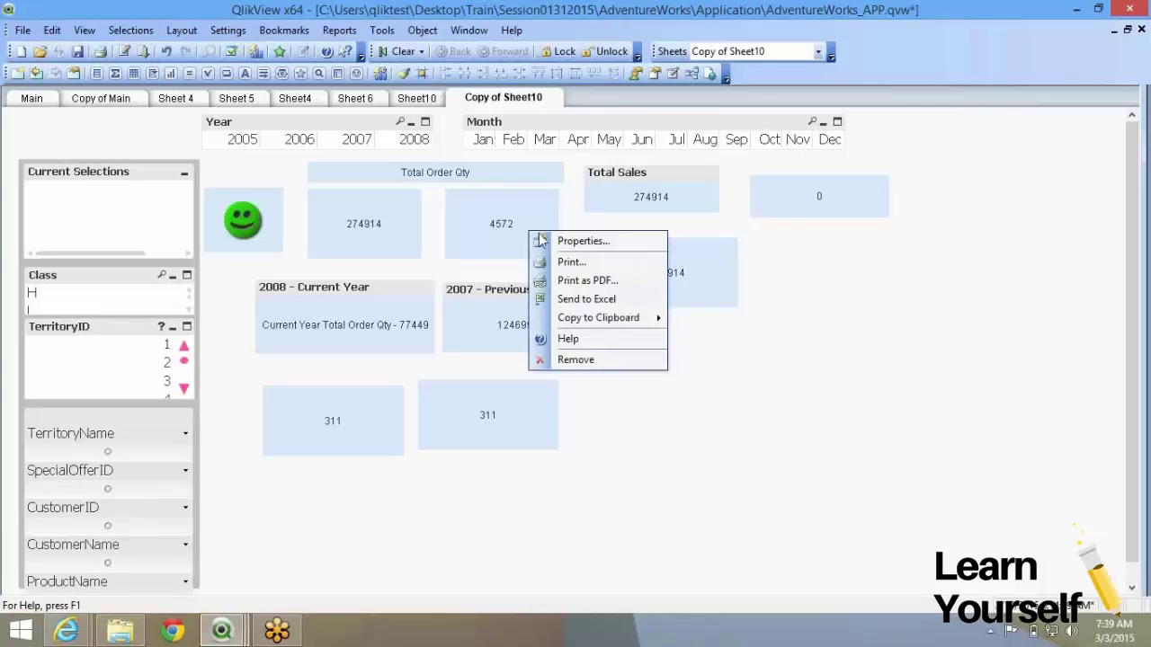
left_click(557, 245)
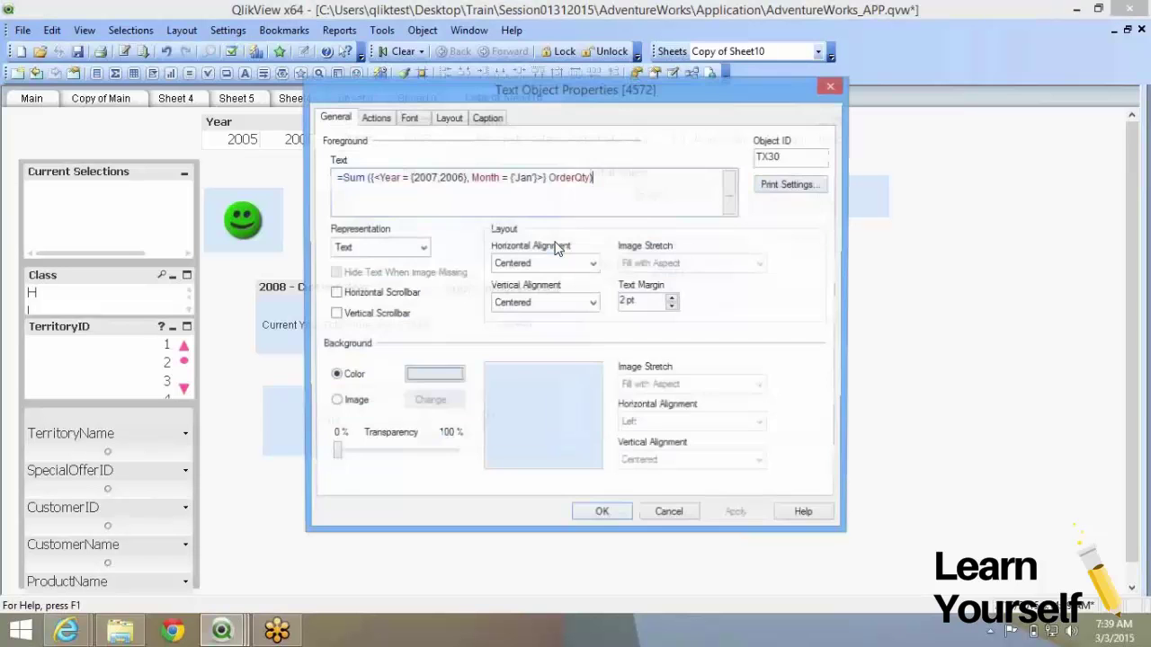
left_click(676, 519)
key("Delete")
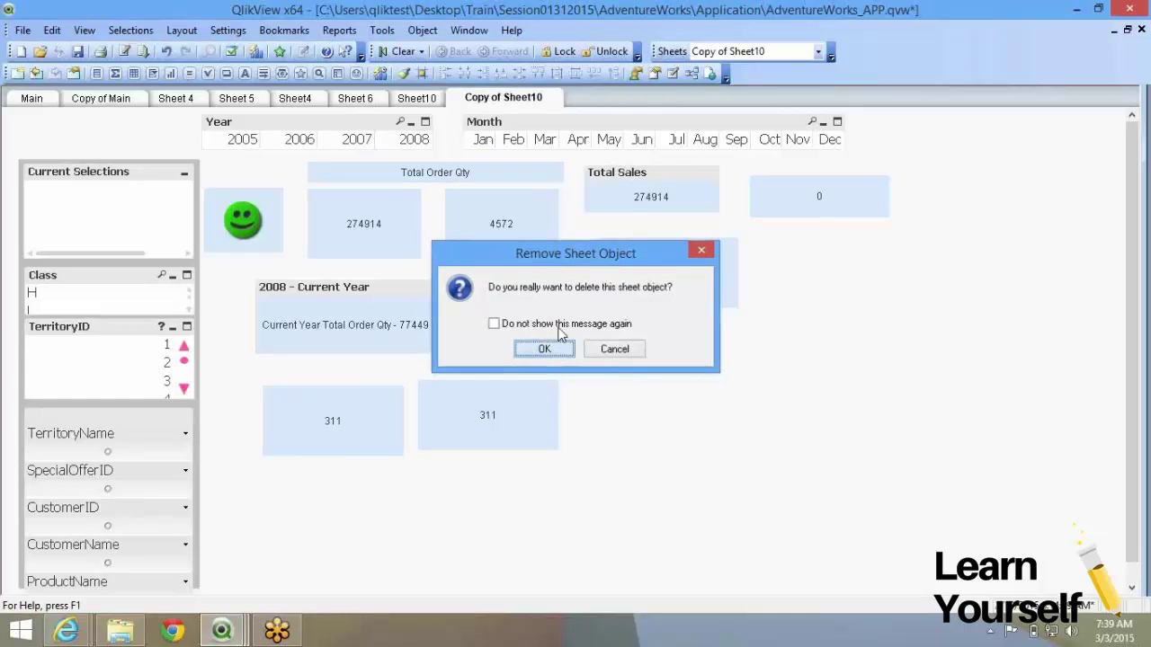
left_click(544, 348)
Step: View the expressions of the Total Sales text object and the text object showing 0, leaving both properties dialogs without changes
right_click(642, 185)
key("Escape")
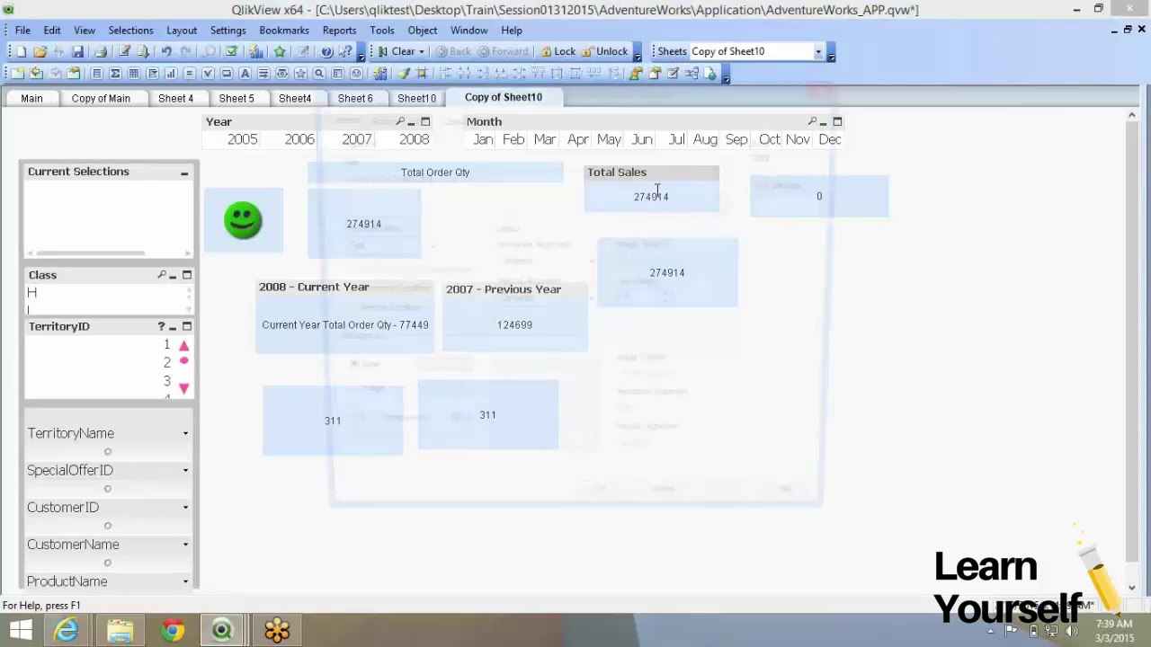
left_click(675, 515)
double_click(805, 203)
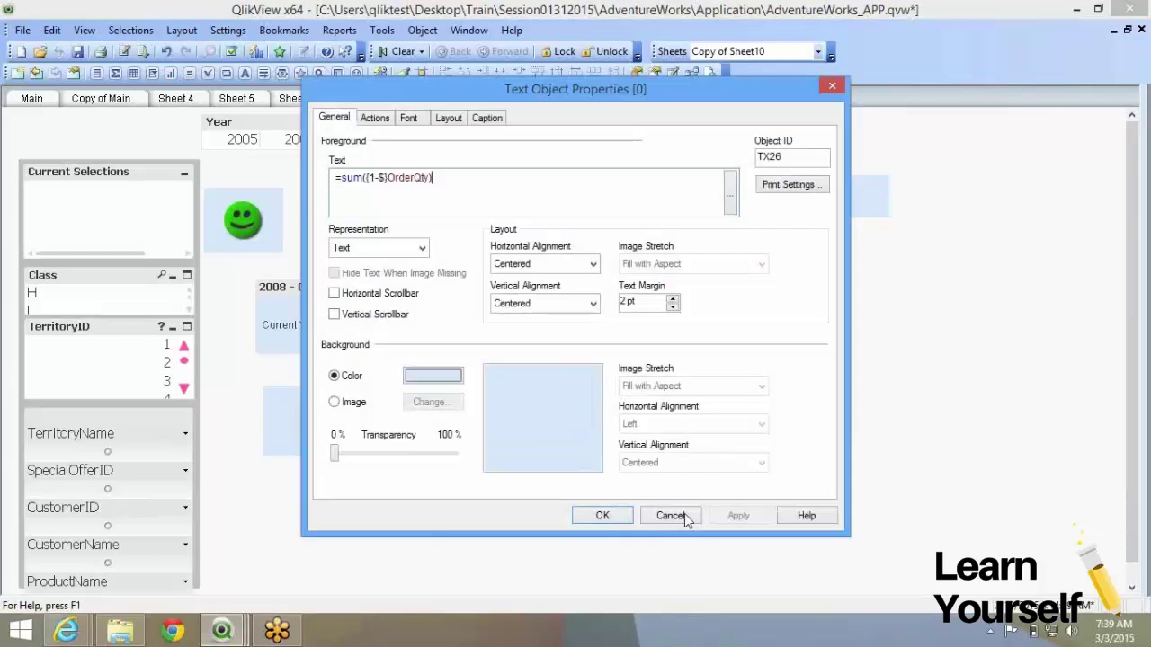
left_click(679, 512)
Step: View the expressions of the 2008 - Current Year and 2007 - Previous Year text objects
right_click(333, 334)
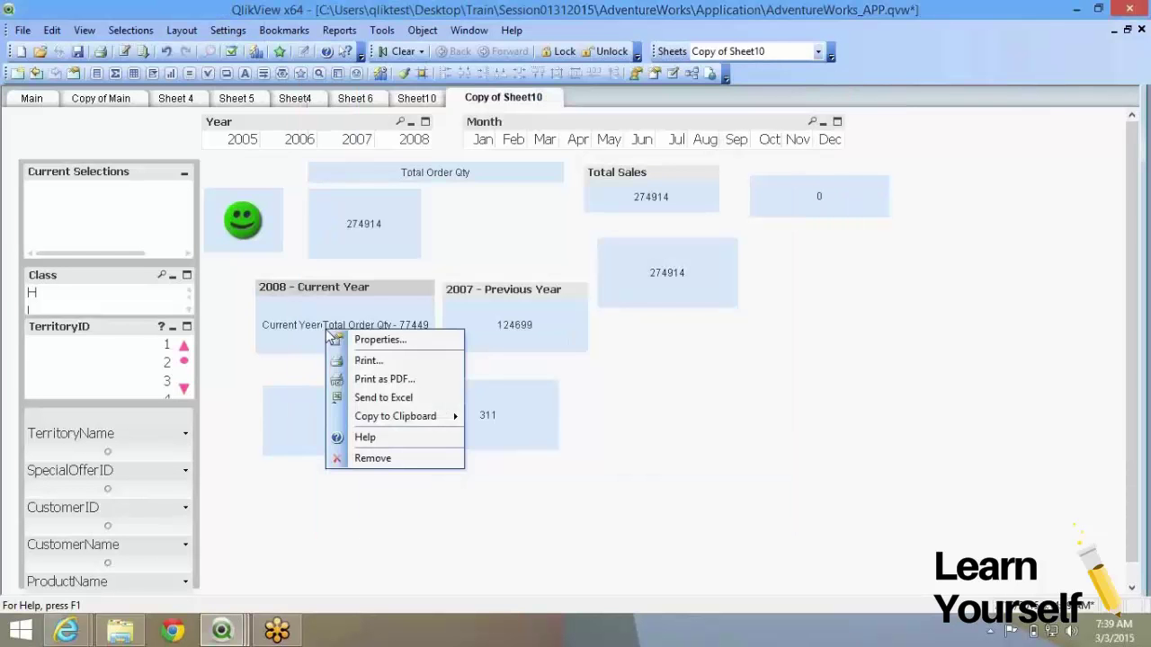
left_click(333, 339)
left_click(670, 515)
right_click(536, 340)
left_click(562, 348)
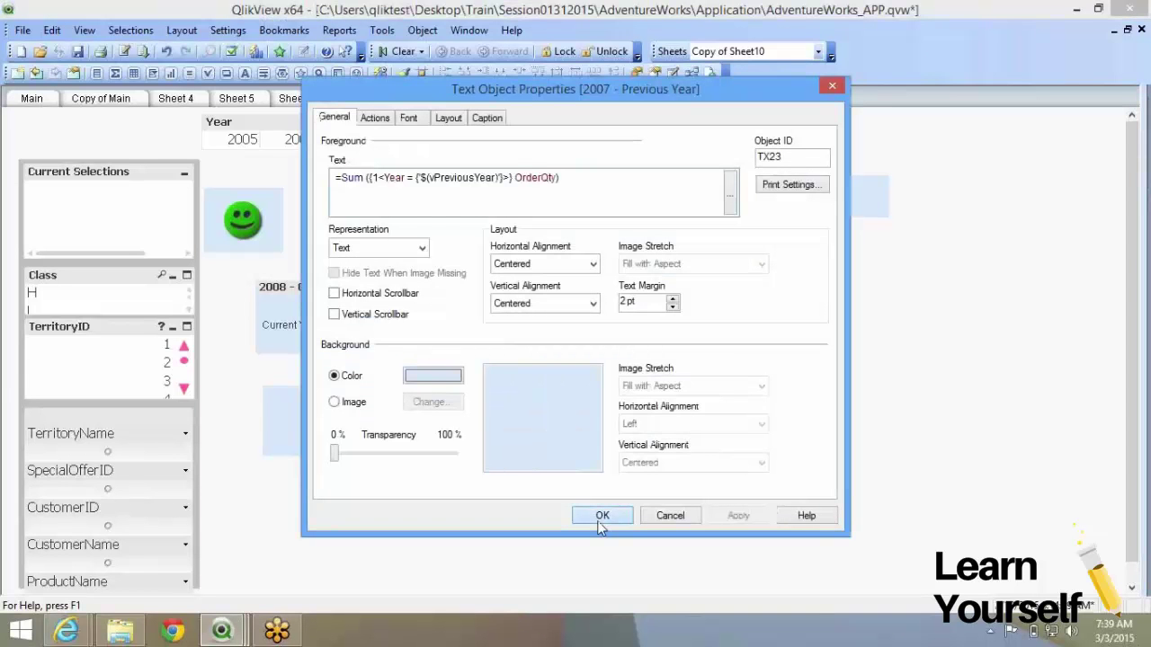
left_click(601, 517)
Step: Add a ProductID list box to the copied sheet and place it below the text object showing 0
right_click(921, 283)
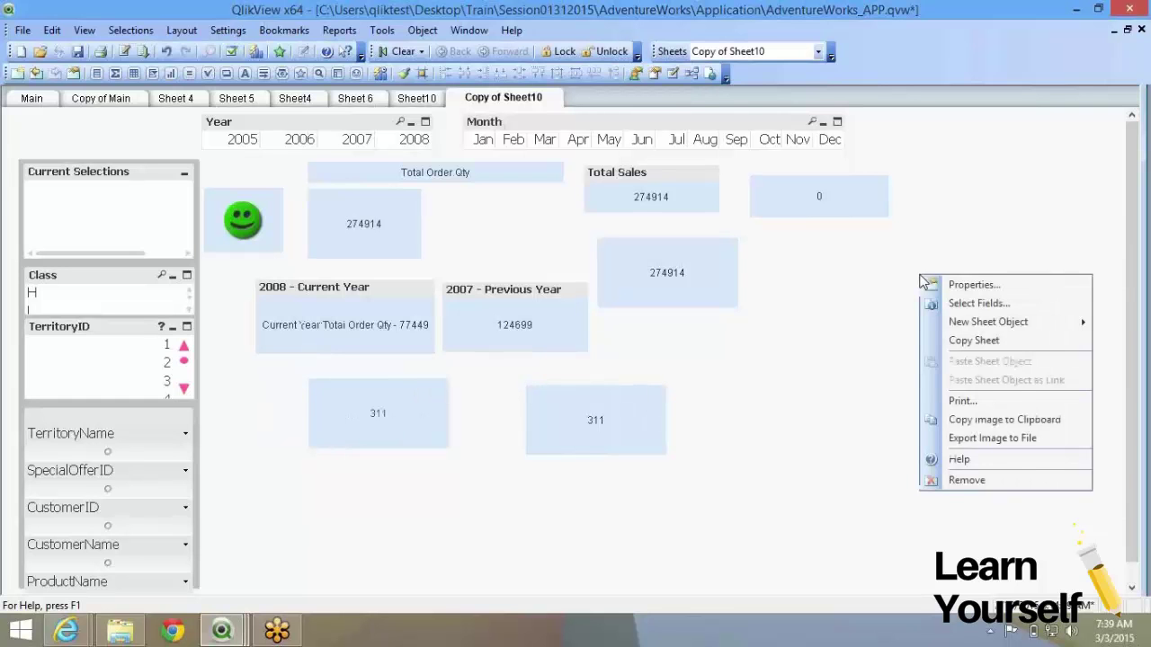
left_click(925, 307)
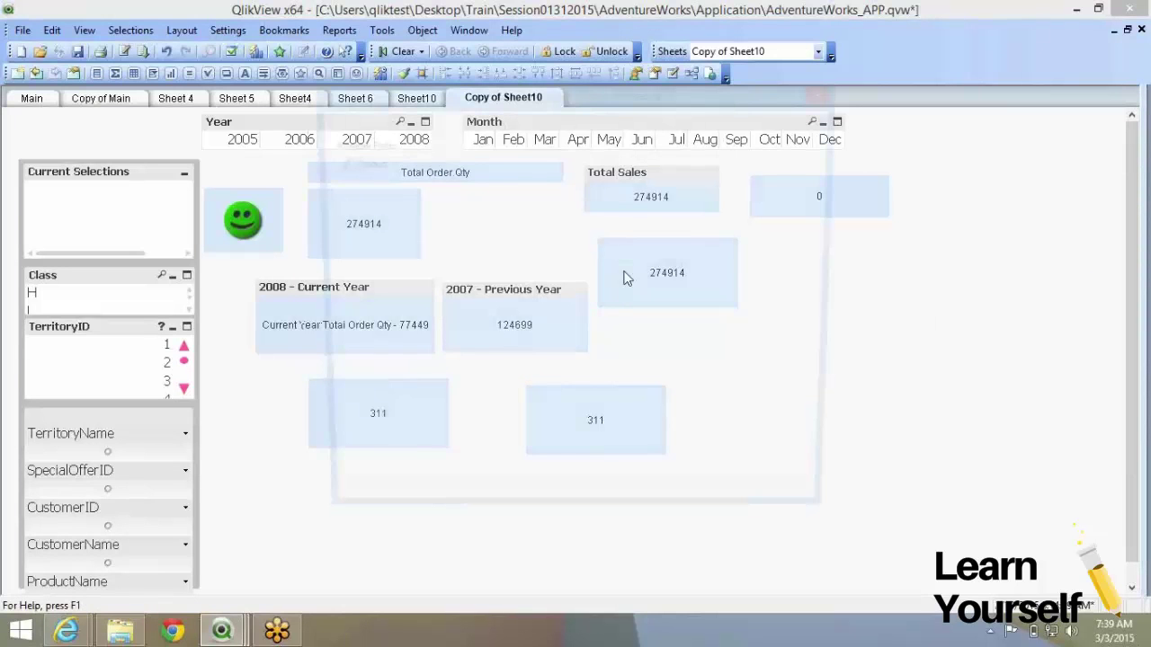
scroll(351, 243, "up", 2)
left_click(377, 177)
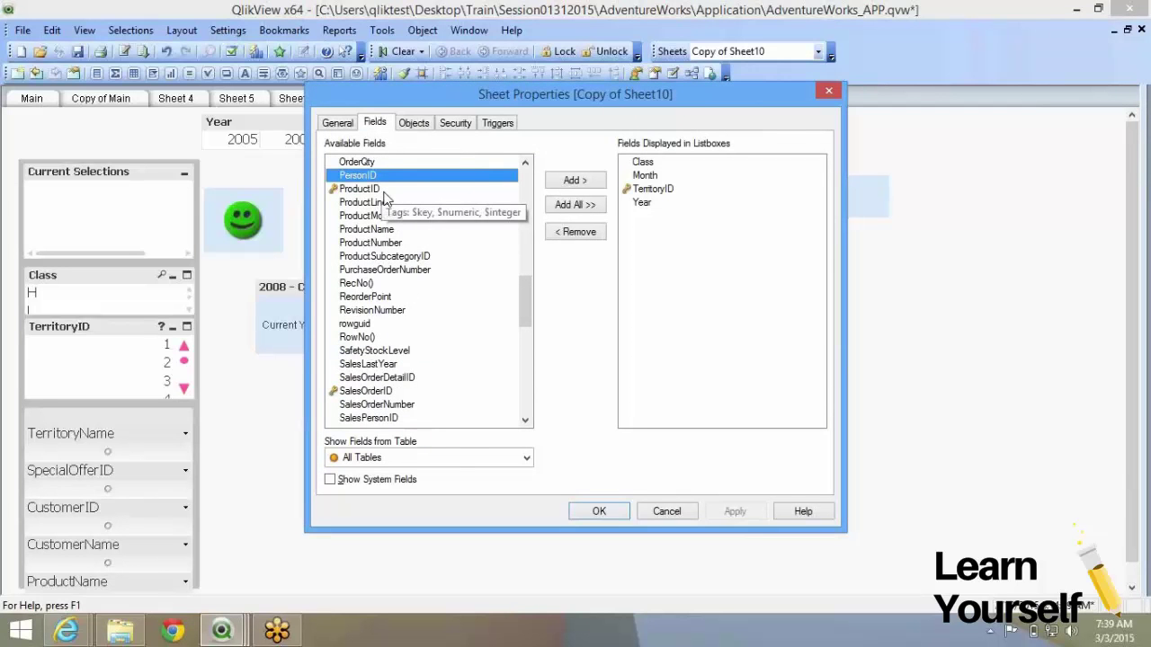
left_click(368, 189)
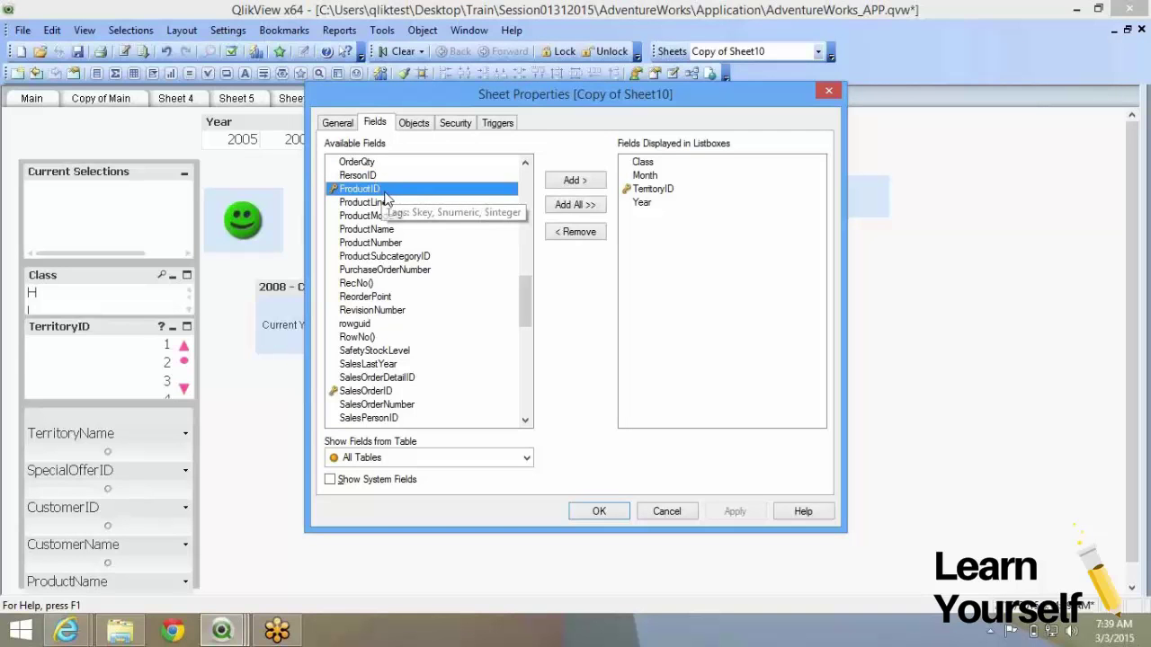
left_click(584, 181)
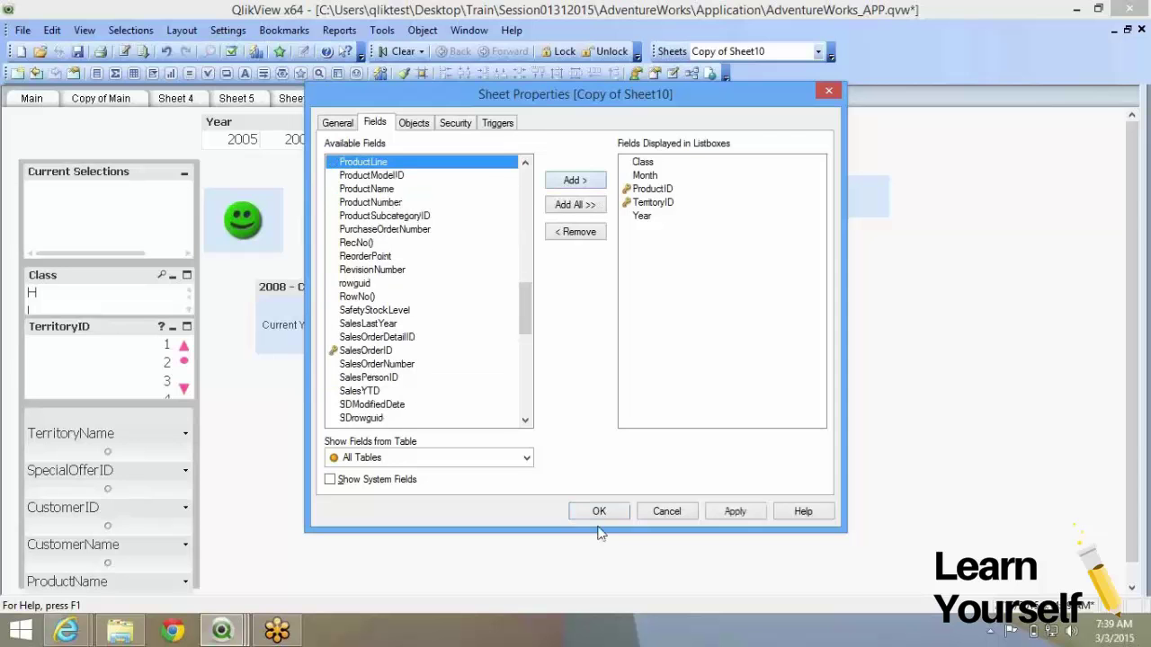
left_click(599, 515)
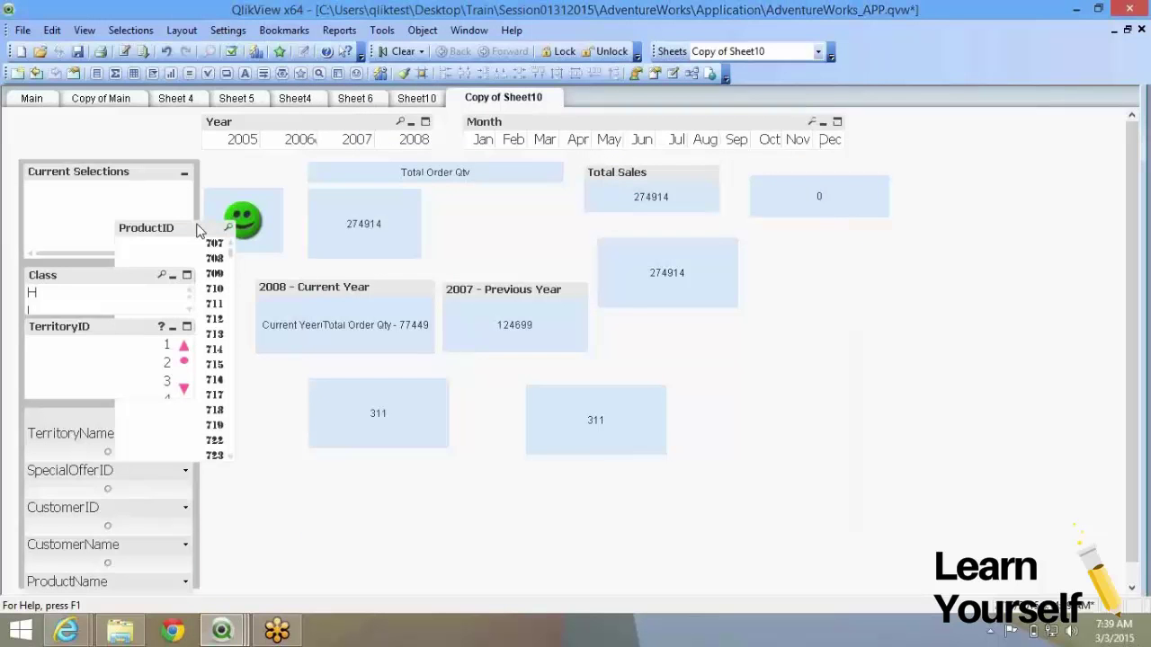
left_click_drag(198, 230, 836, 239)
Step: Add a CustomerID list box beside ProductID and match both to the sheet's existing list boxes with Format Painter
key("ctrl+alt+s")
left_click(369, 378)
left_click(576, 180)
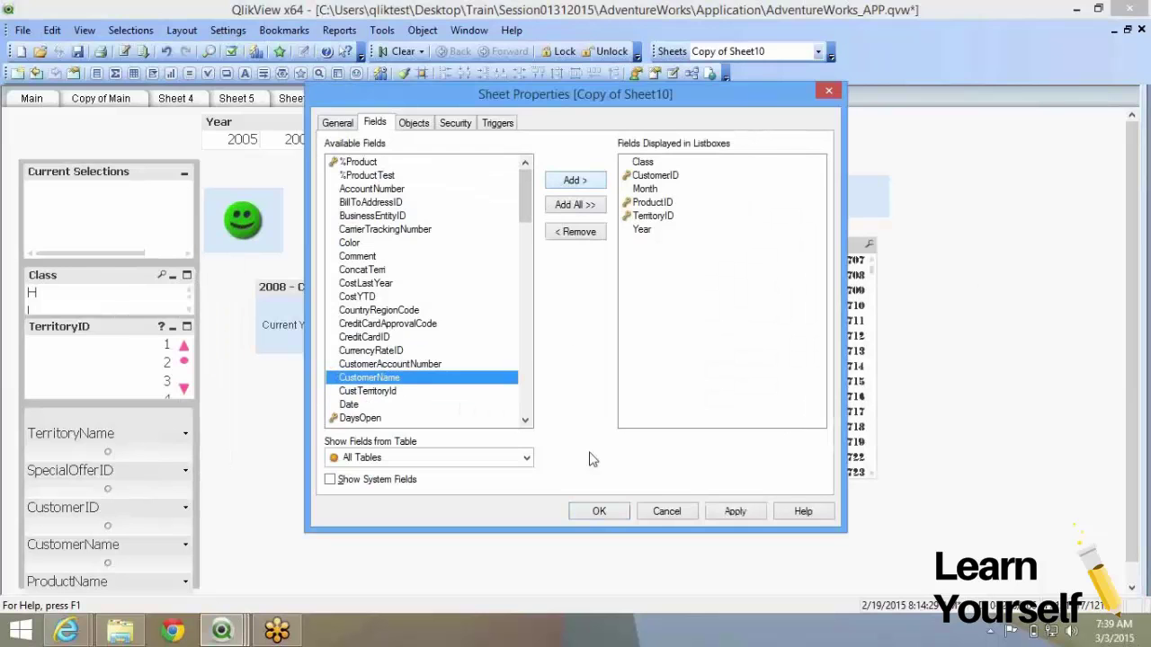
left_click(599, 512)
left_click_drag(165, 251, 930, 252)
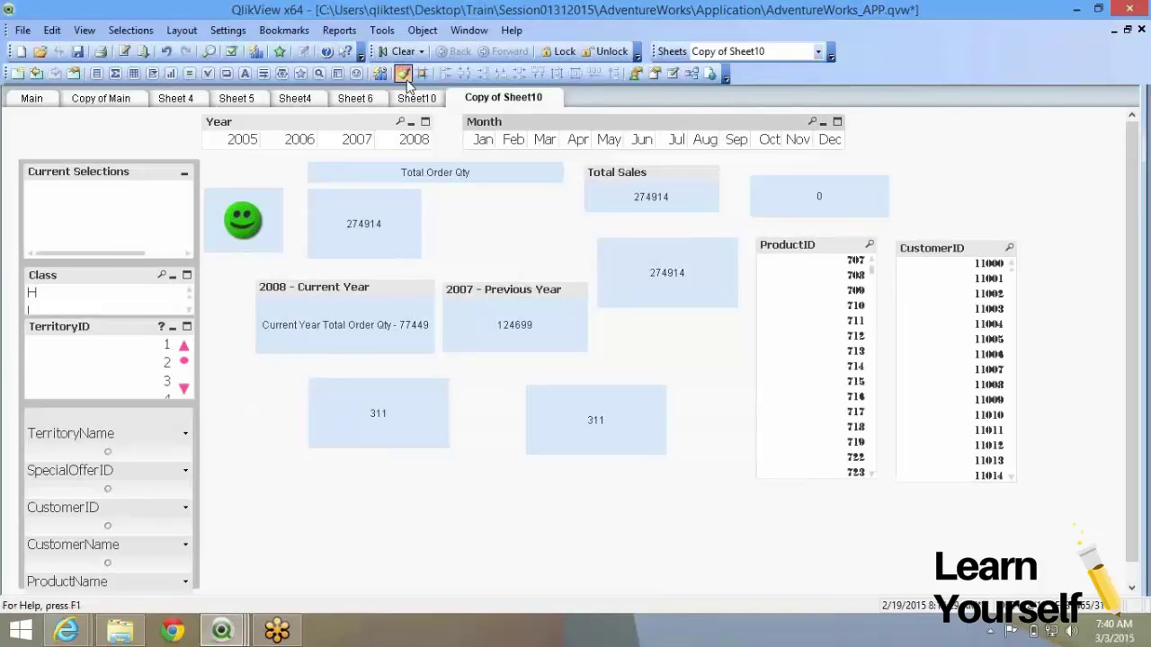
left_click(859, 270)
left_click(912, 255)
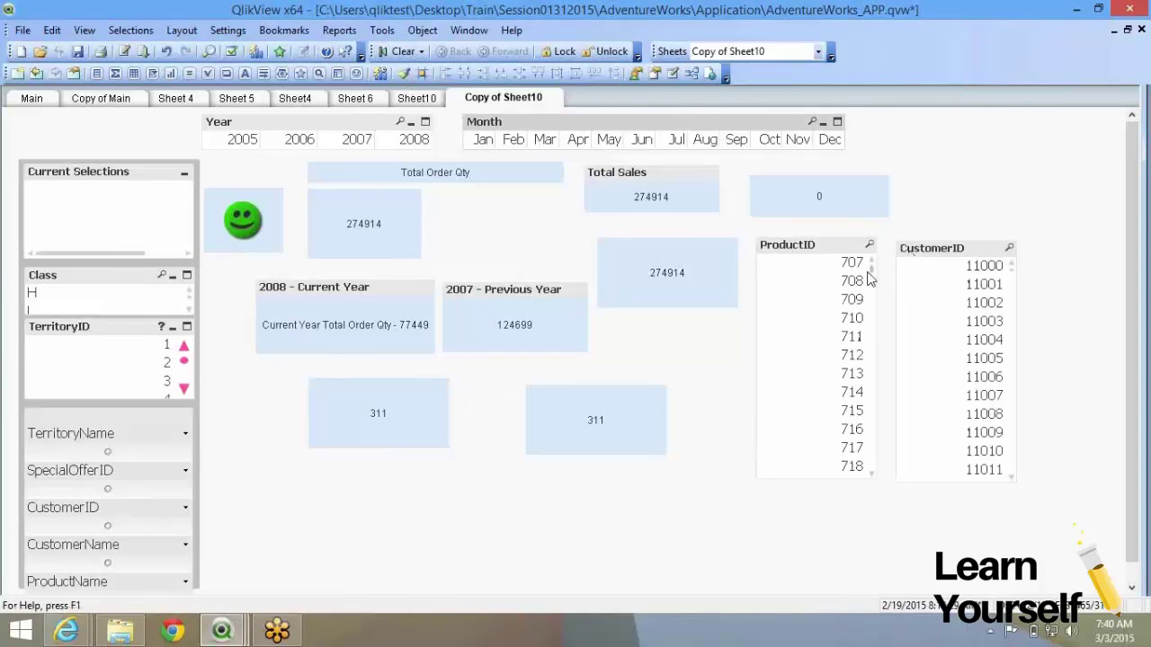
Step: Select single products such as 969, 710, 708 and 707 in turn to examine their related customers, and clear the selection
left_click_drag(876, 283, 896, 450)
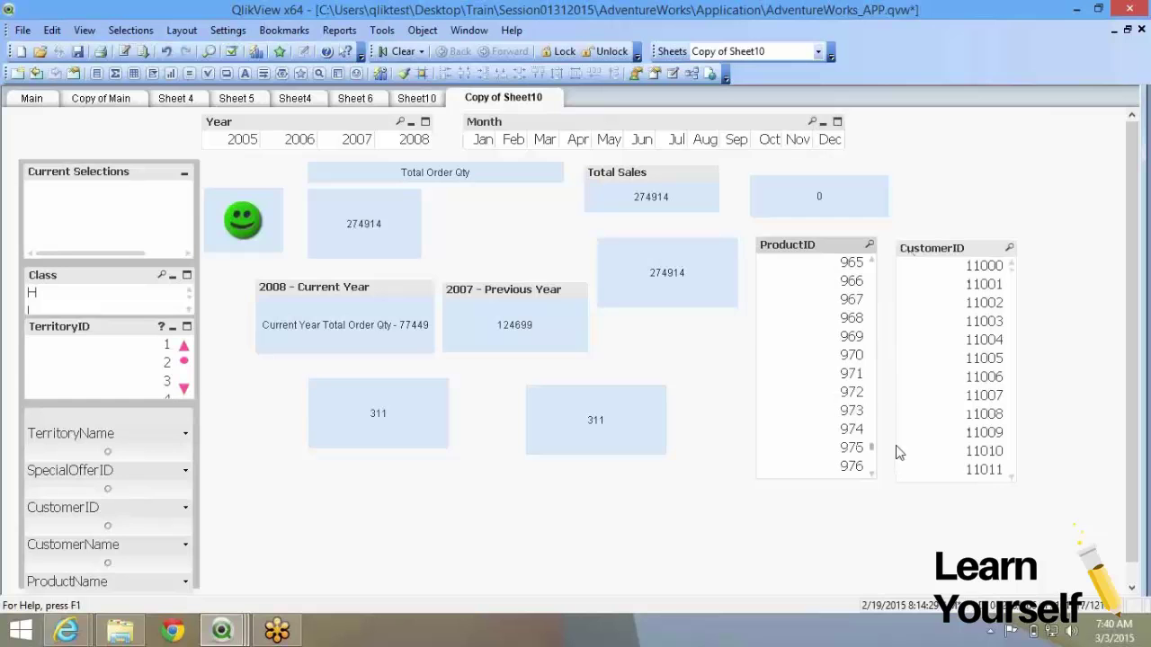
left_click(852, 337)
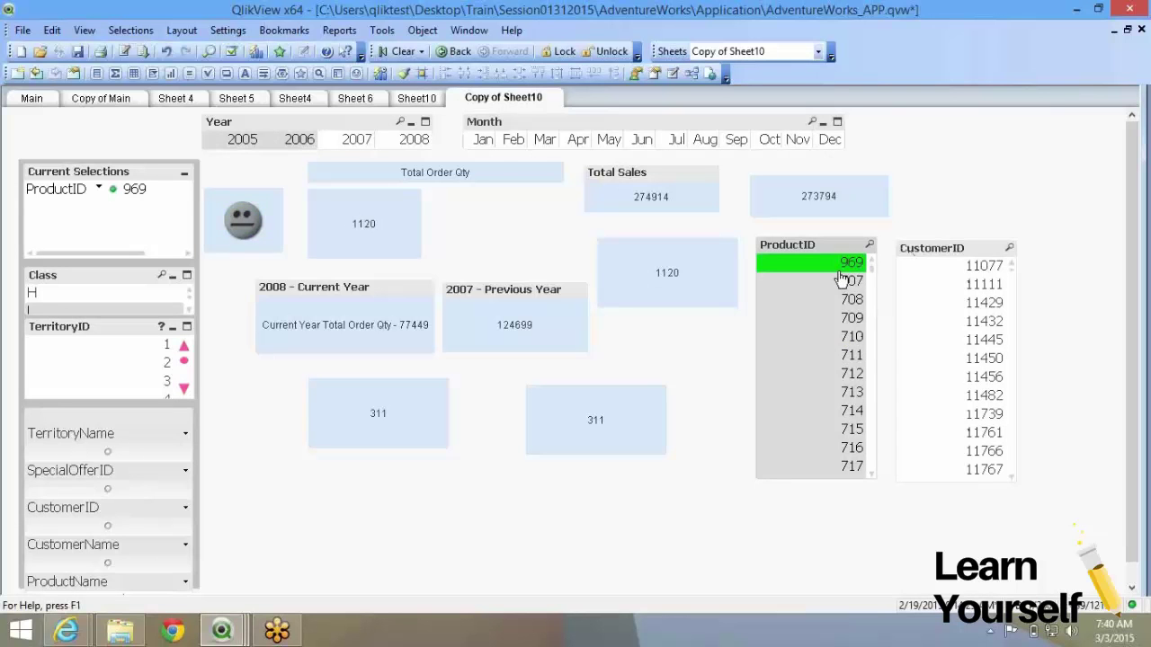
left_click(833, 391)
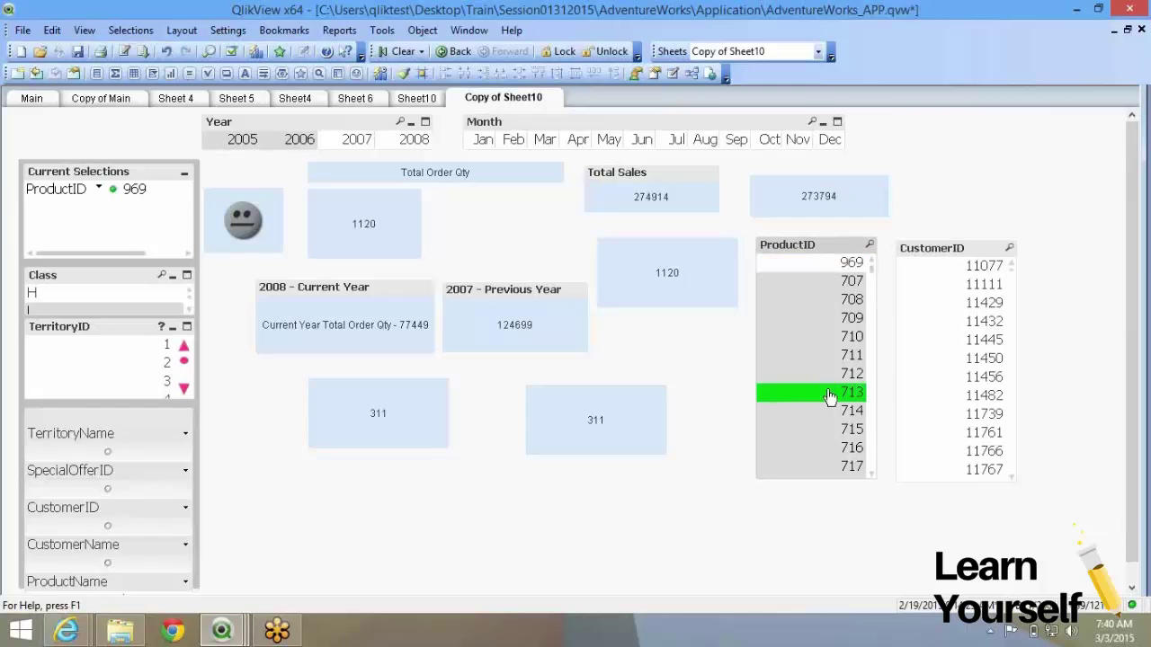
left_click(834, 283)
left_click(812, 285)
left_click(813, 319)
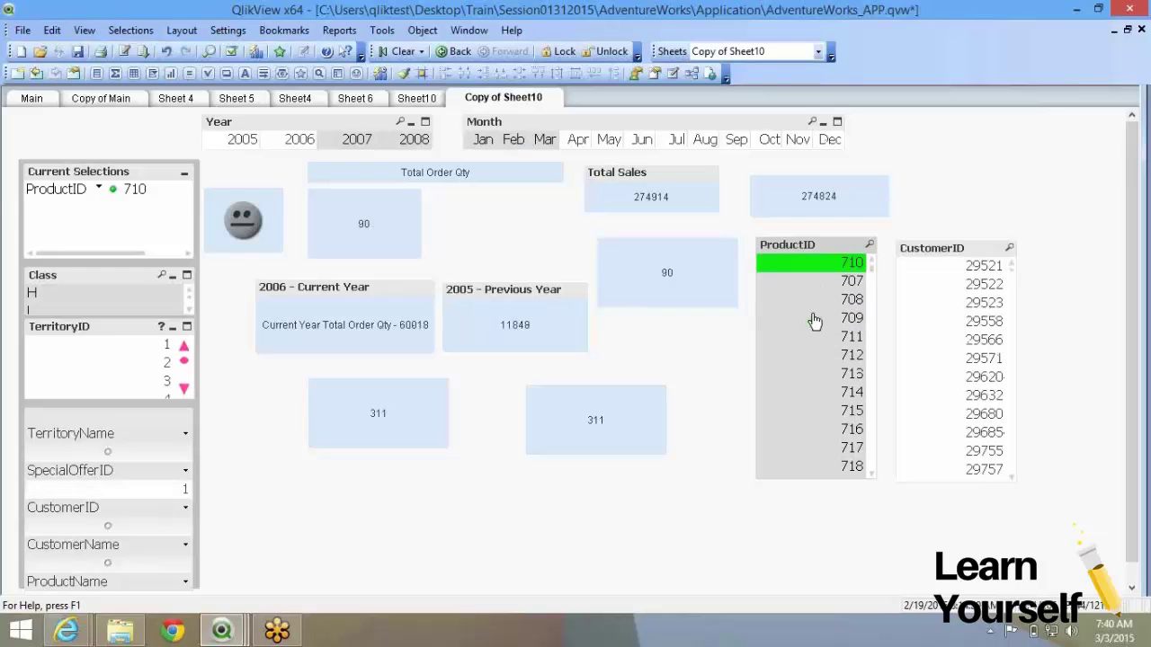
left_click(815, 319)
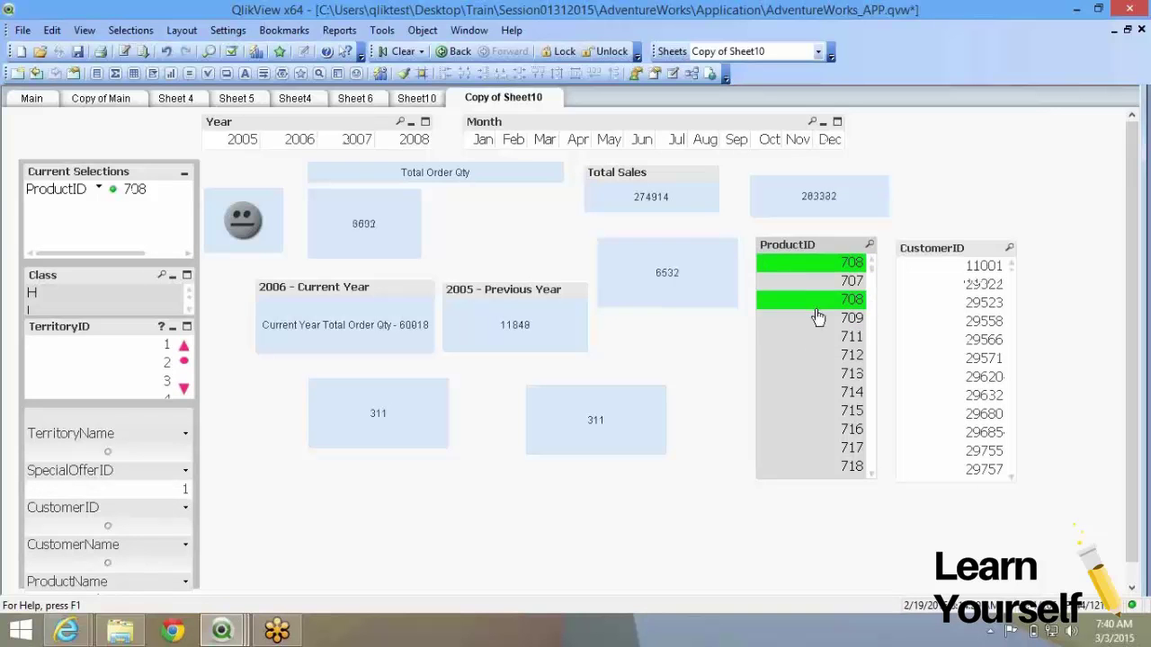
left_click(812, 338)
left_click(822, 280)
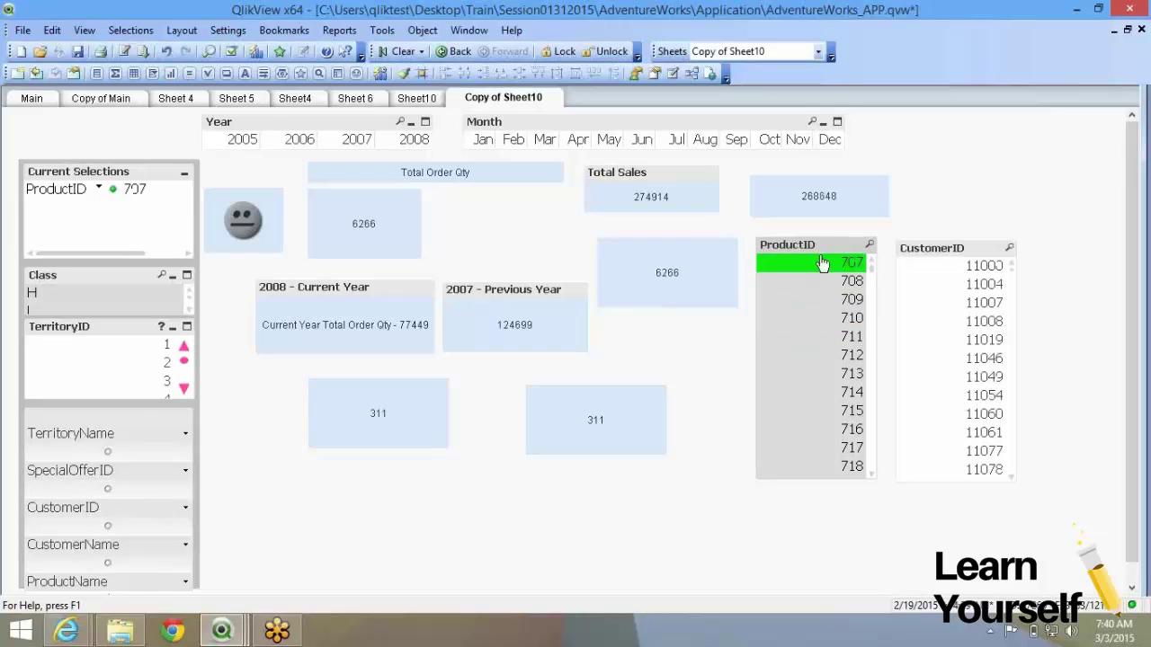
left_click(823, 262)
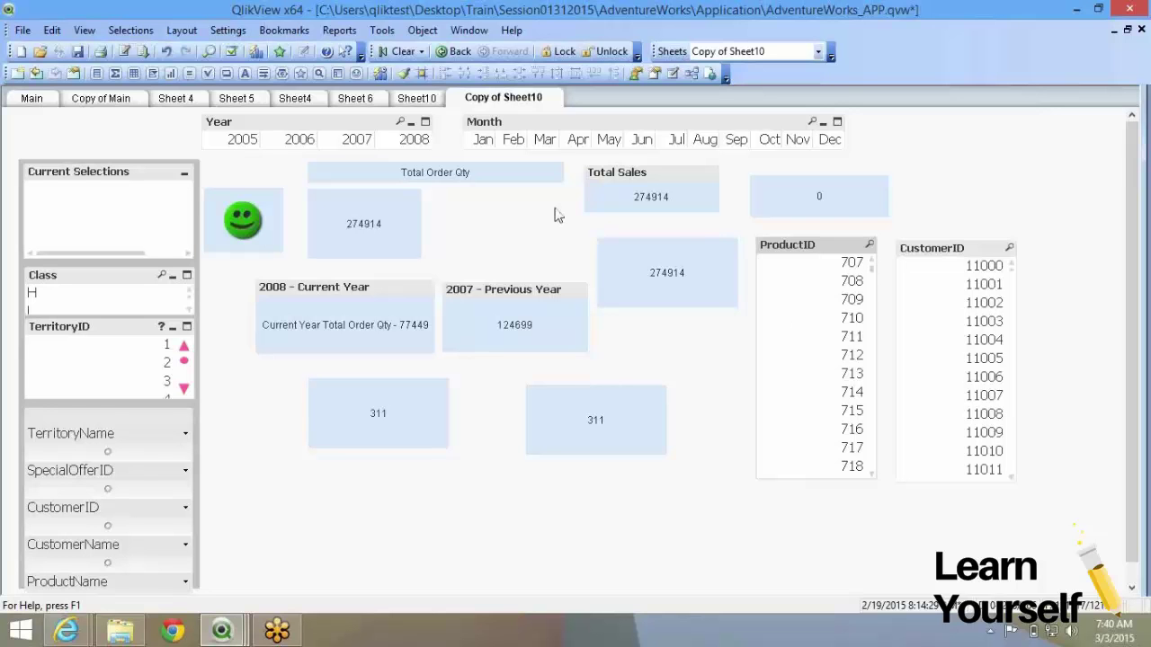
Step: Filter Year to 2007 and show the caption "How many bought in 2007" on the text object below the current-year total
left_click(362, 151)
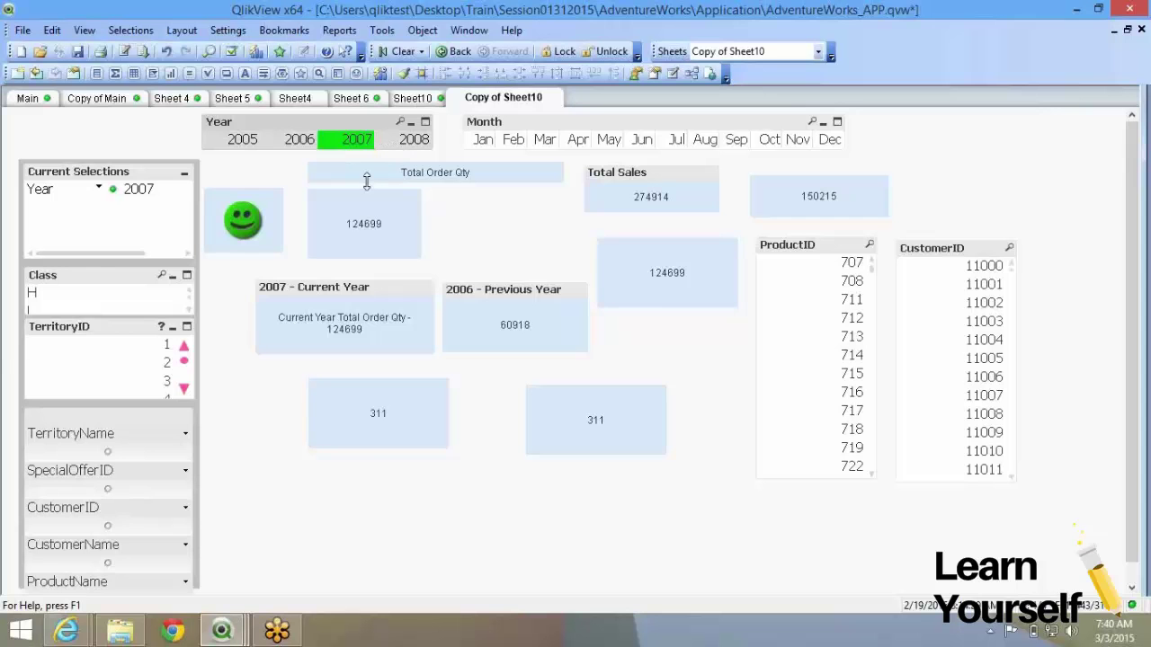
right_click(382, 421)
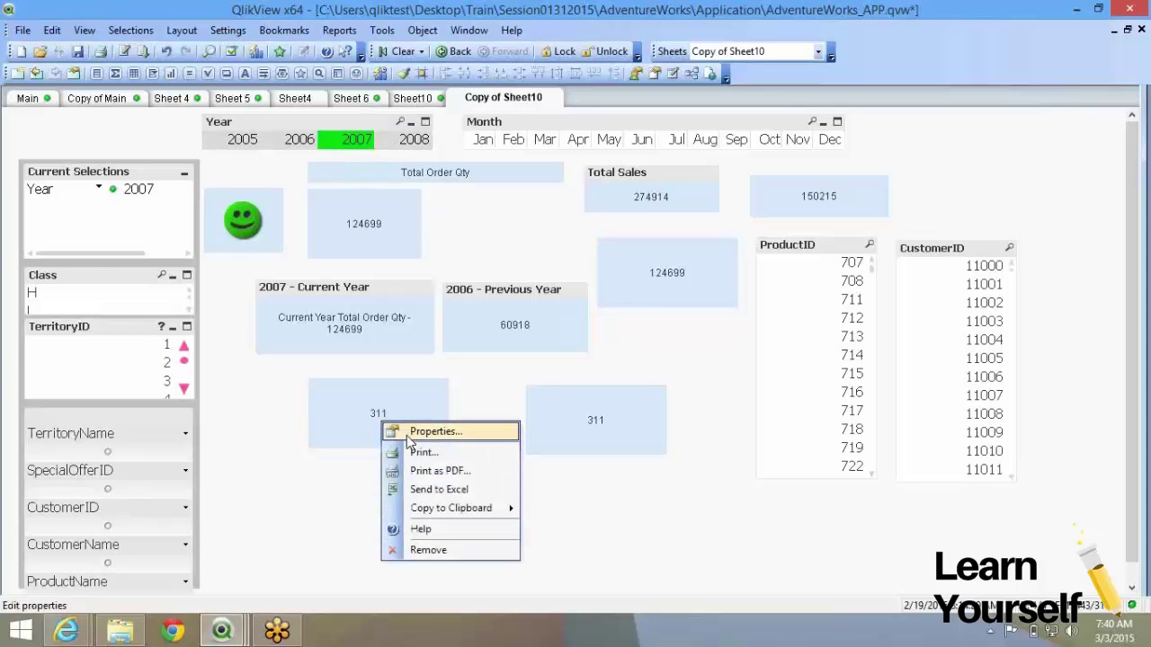
left_click(410, 433)
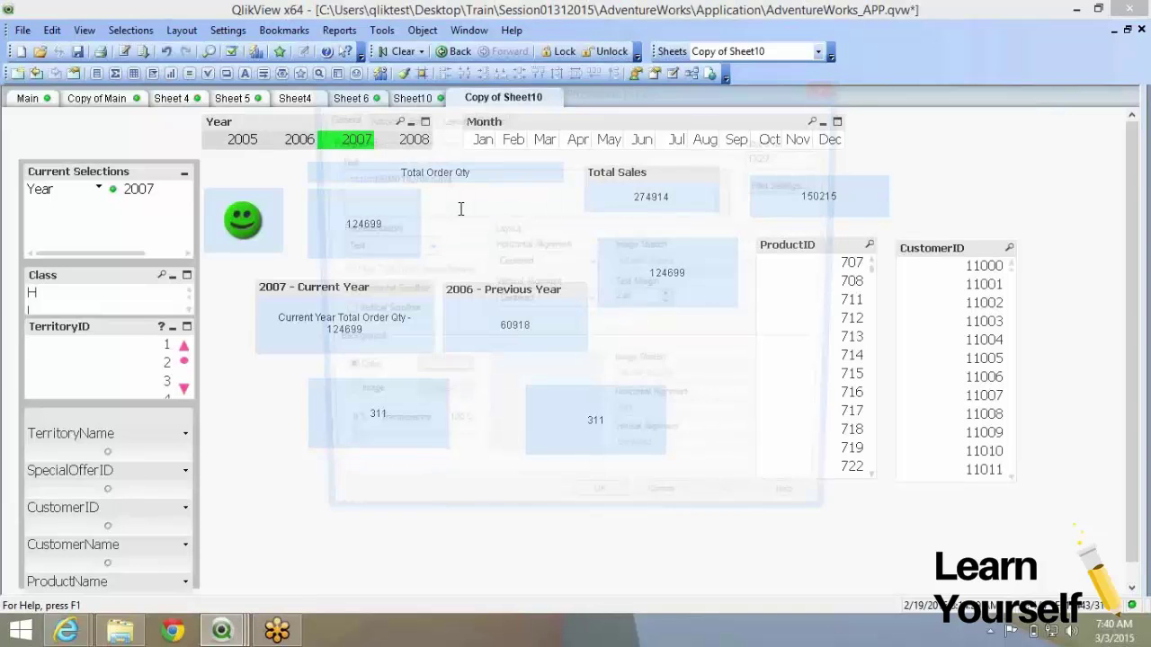
left_click(487, 117)
type("2007")
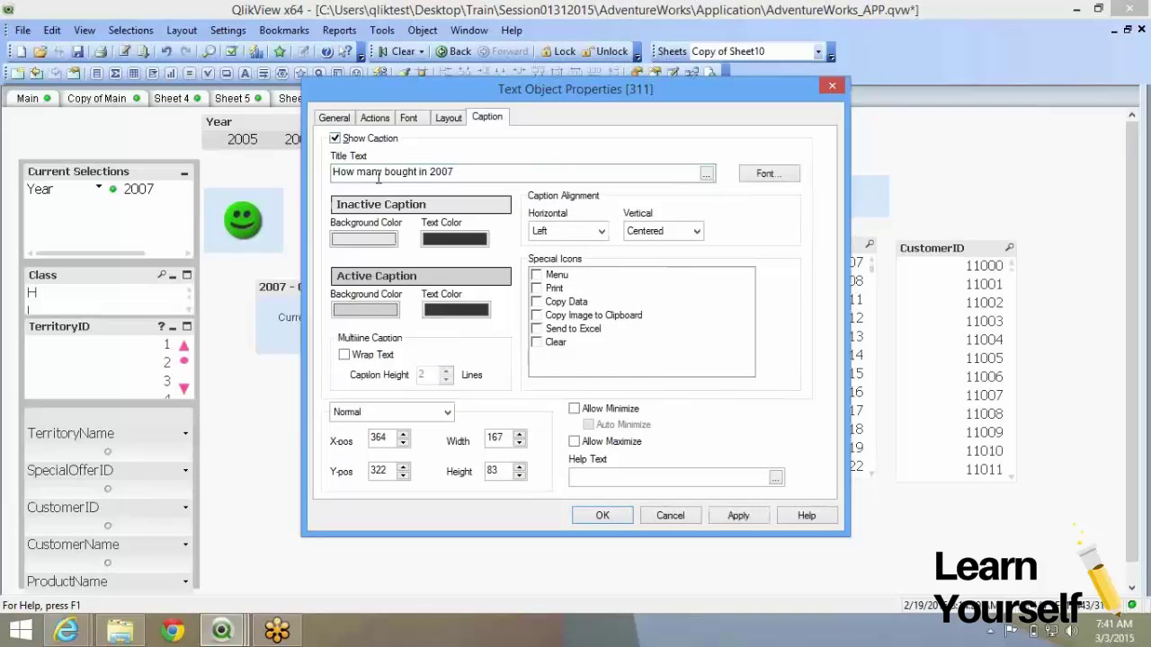
Step: Remove the bookmark reference BM01 from inside the braces of this text object's sum expression
left_click(334, 117)
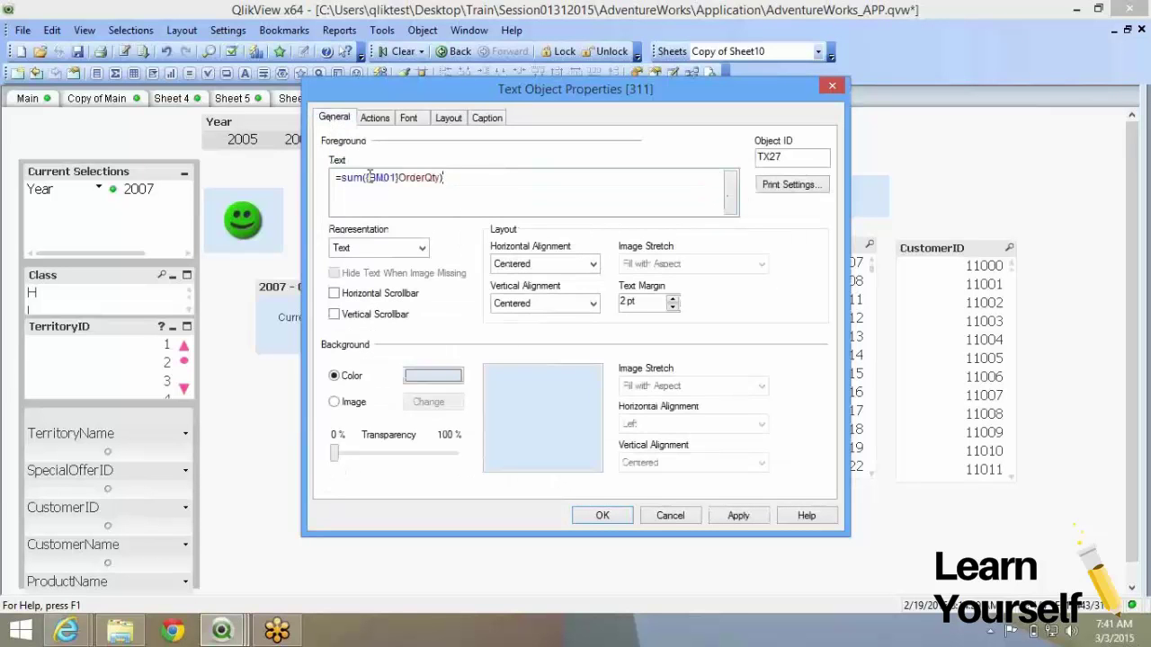
left_click_drag(369, 177, 398, 177)
key("Delete")
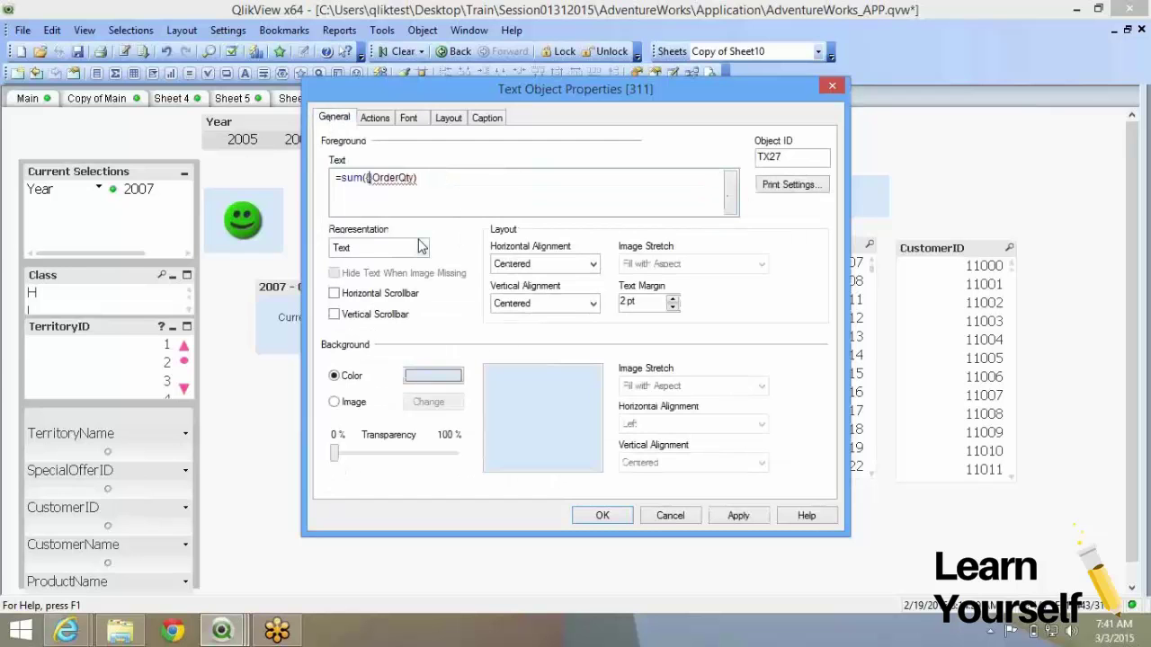
type("Y")
key("Return")
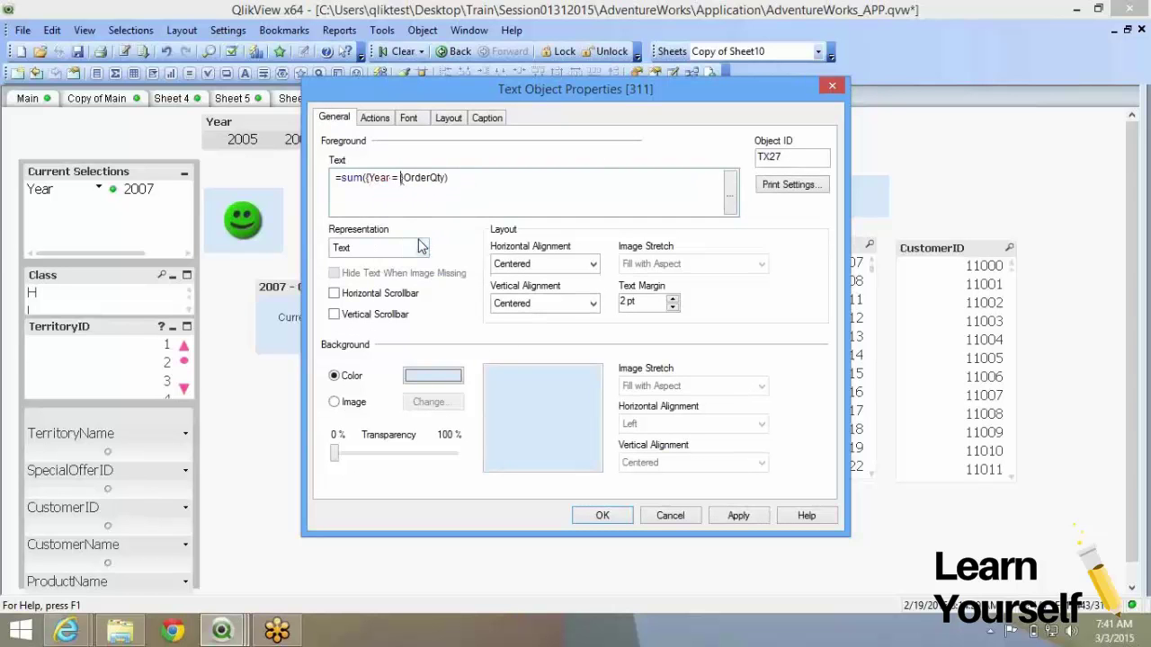
key("BackSpace")
key("BackSpace")
key("BackSpace")
key("BackSpace")
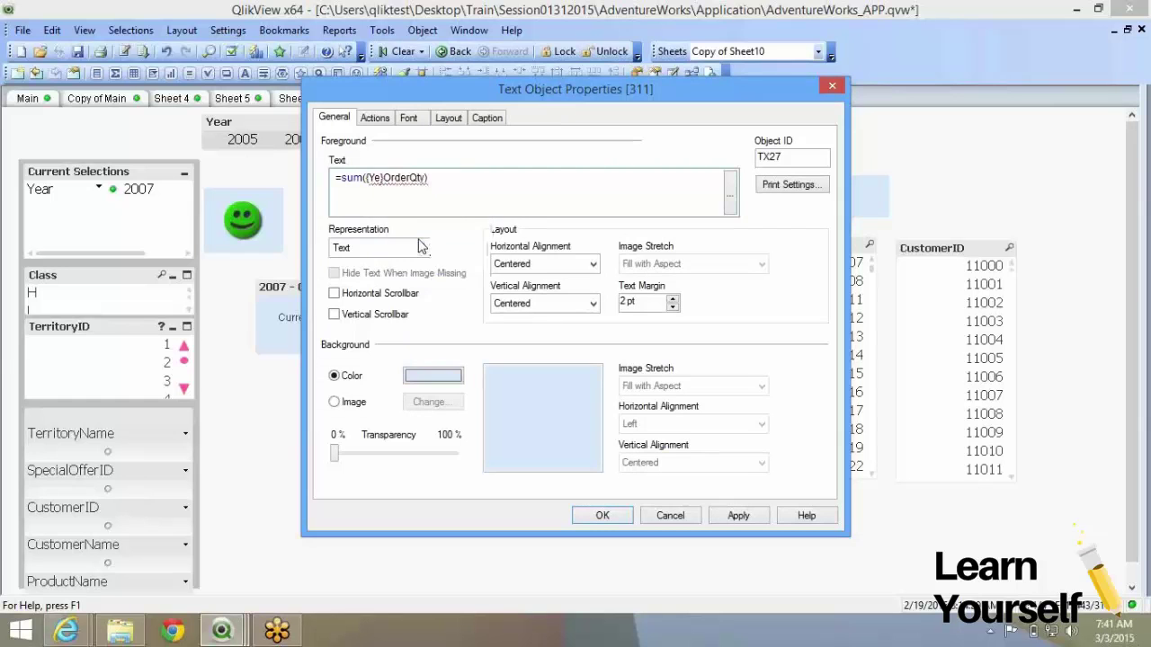
Step: Enter the set modifier <Year = {2007}> inside the braces of the sum expression
type("<>")
key("Left")
type("Year=")
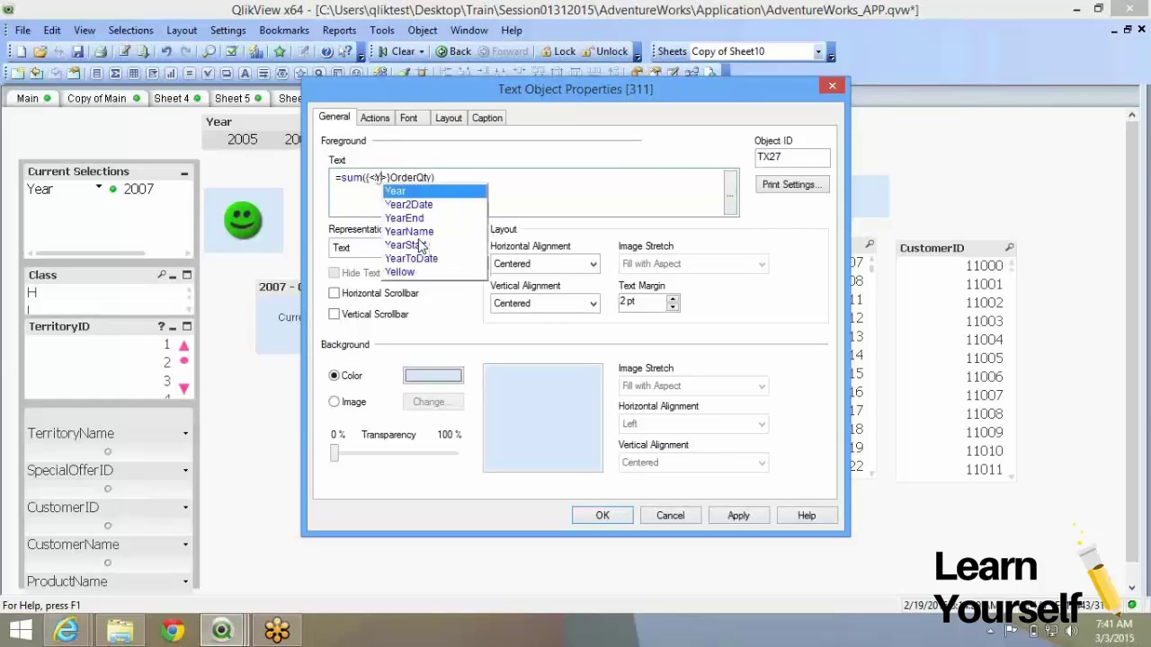
key("Escape")
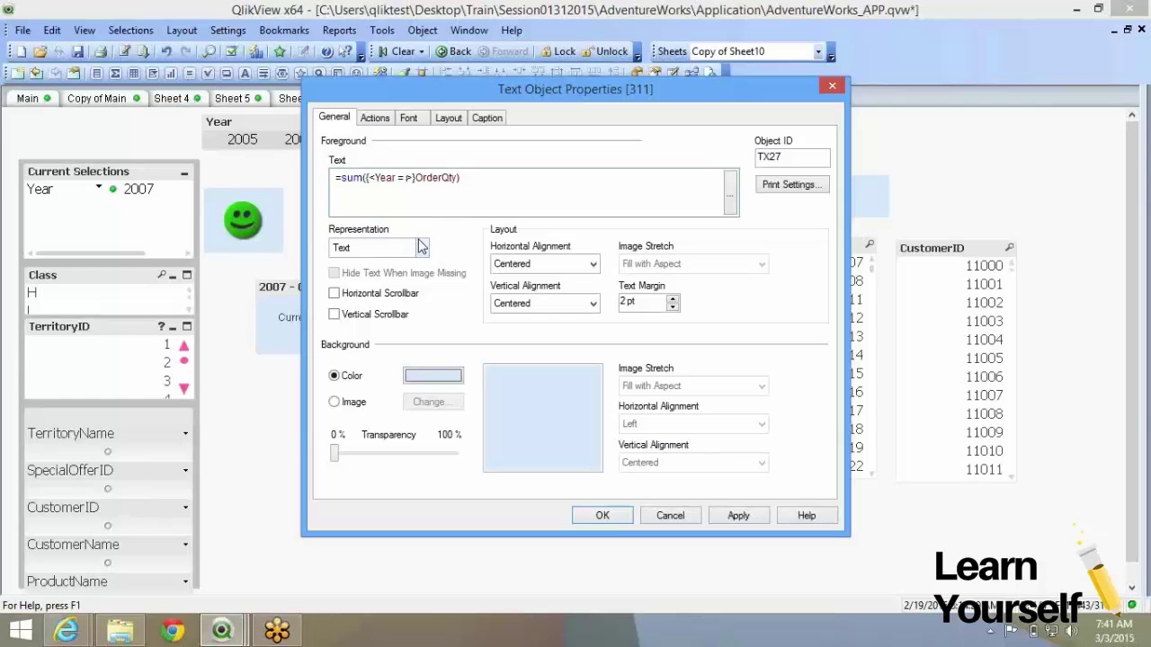
type("{}")
key("Left")
type("2007")
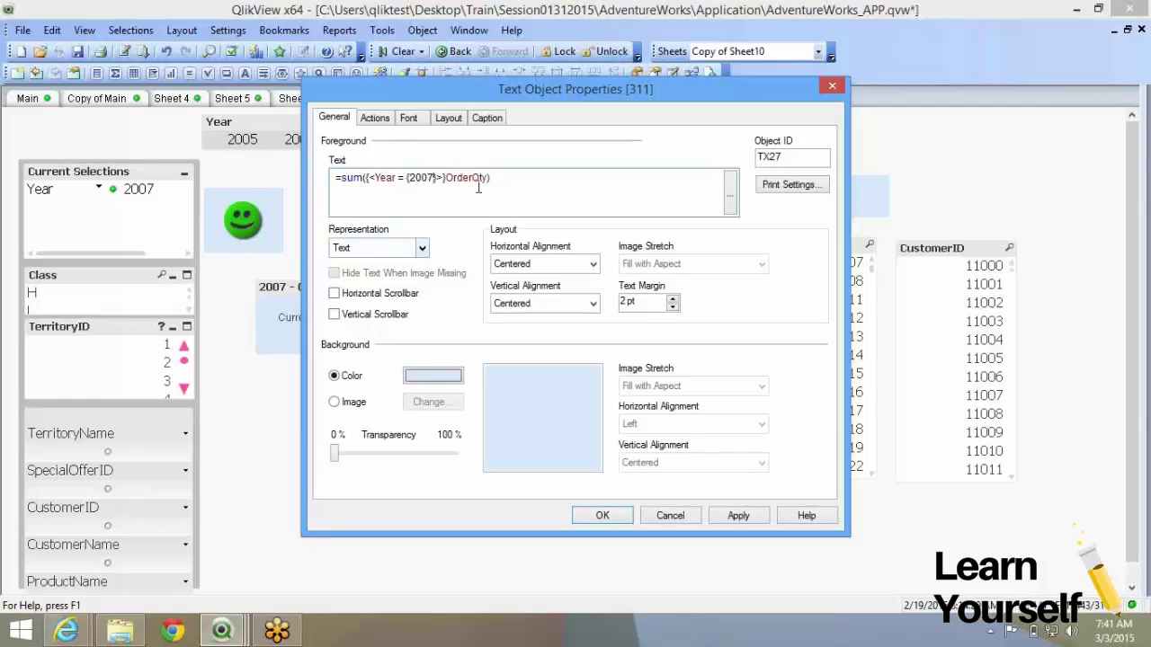
Step: Change the expression to use Count instead of sum and CustomerID instead of OrderQty
double_click(482, 179)
type("Cus")
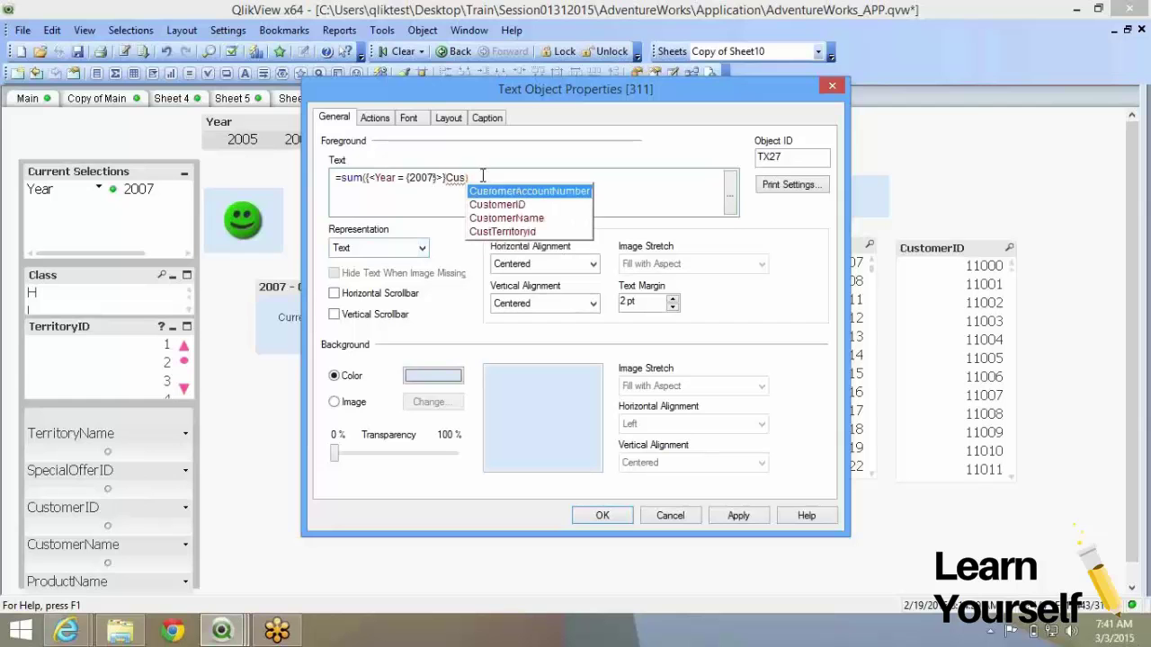
key("Return")
double_click(352, 177)
type("C")
left_click(361, 206)
Step: Insert DISTINCT before CustomerID and accept the expression =Count({<Year = {2007}>} DISTINCT CustomerID)
left_click(454, 178)
type("di")
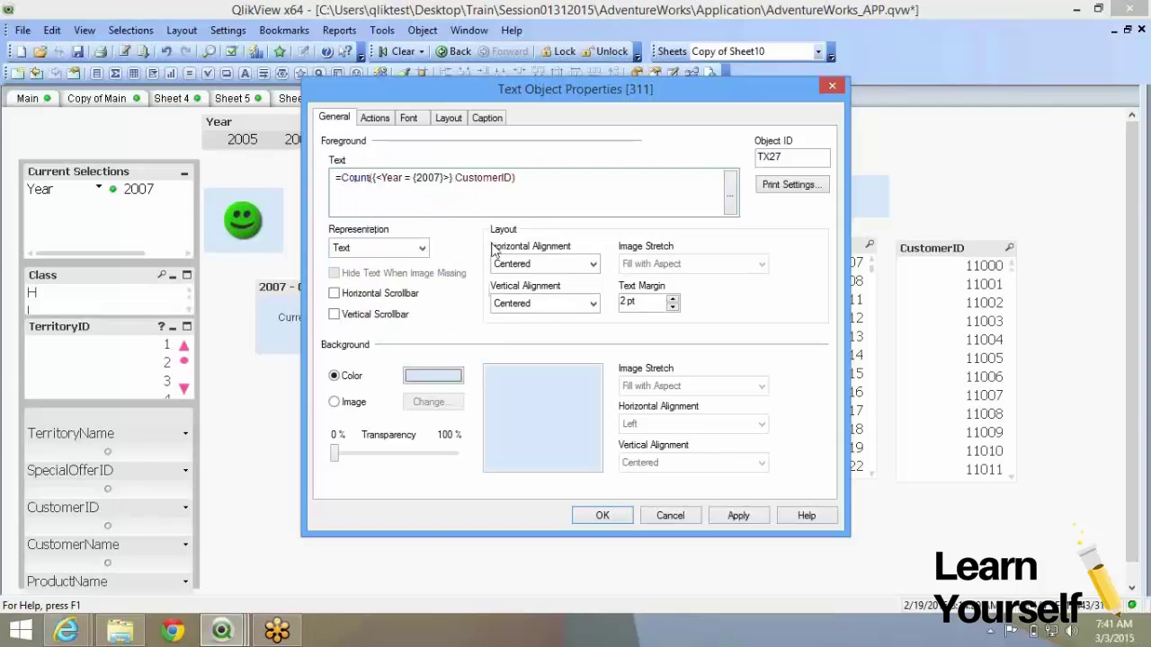
key("BackSpace")
key("BackSpace")
type("Dis")
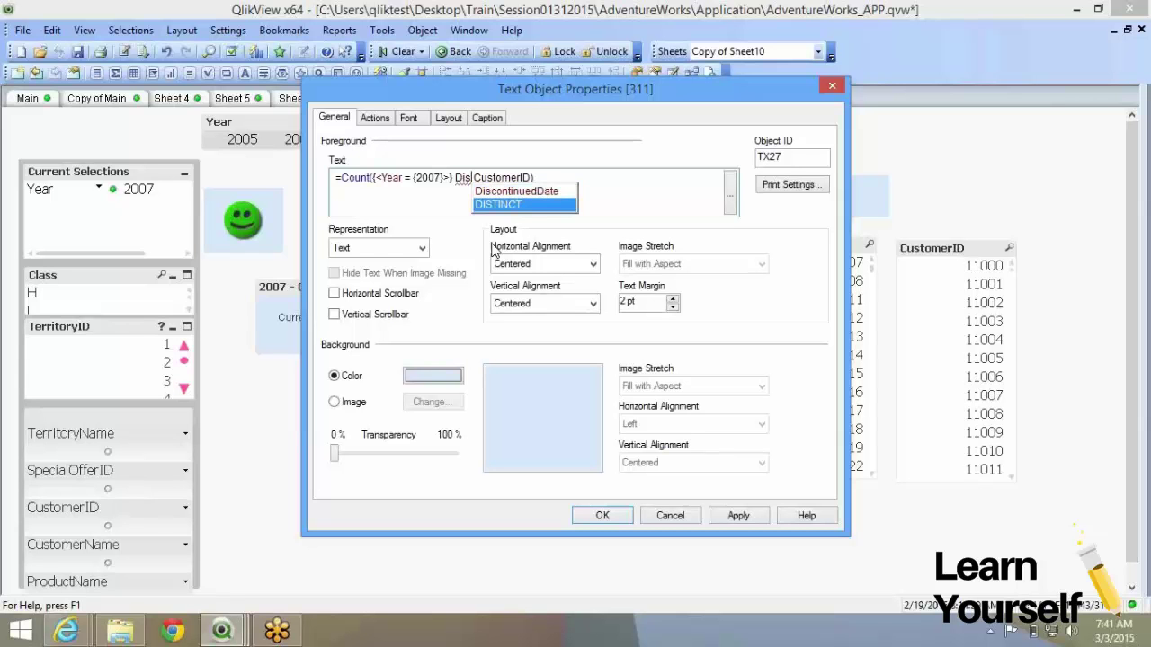
key("Return")
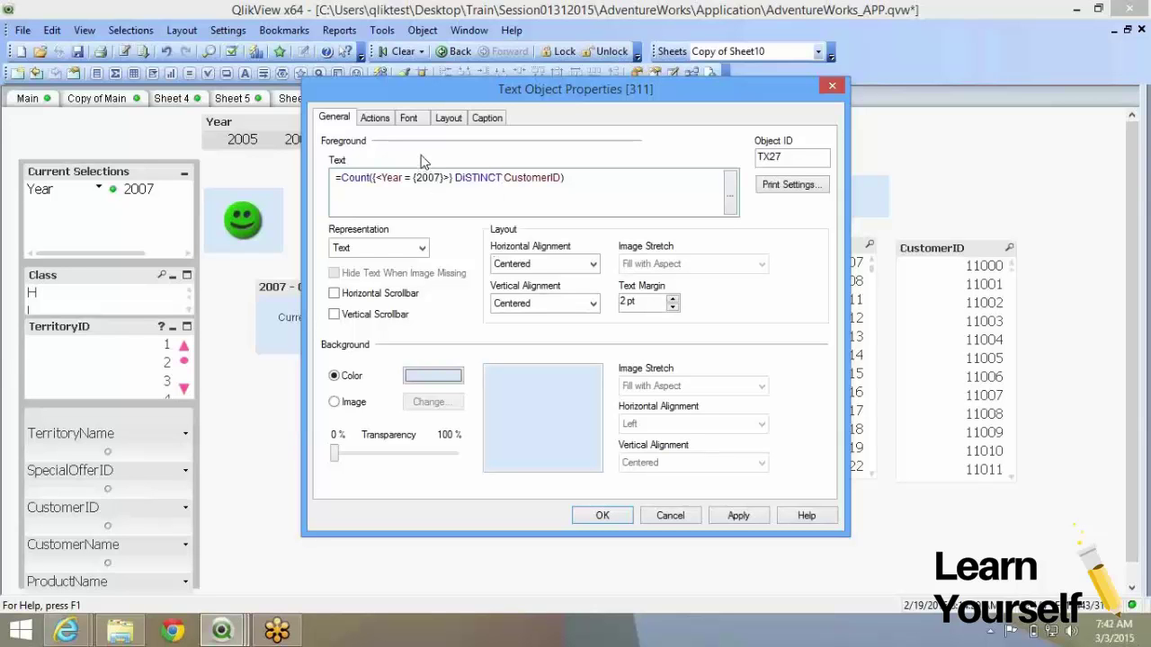
double_click(476, 178)
left_click(602, 516)
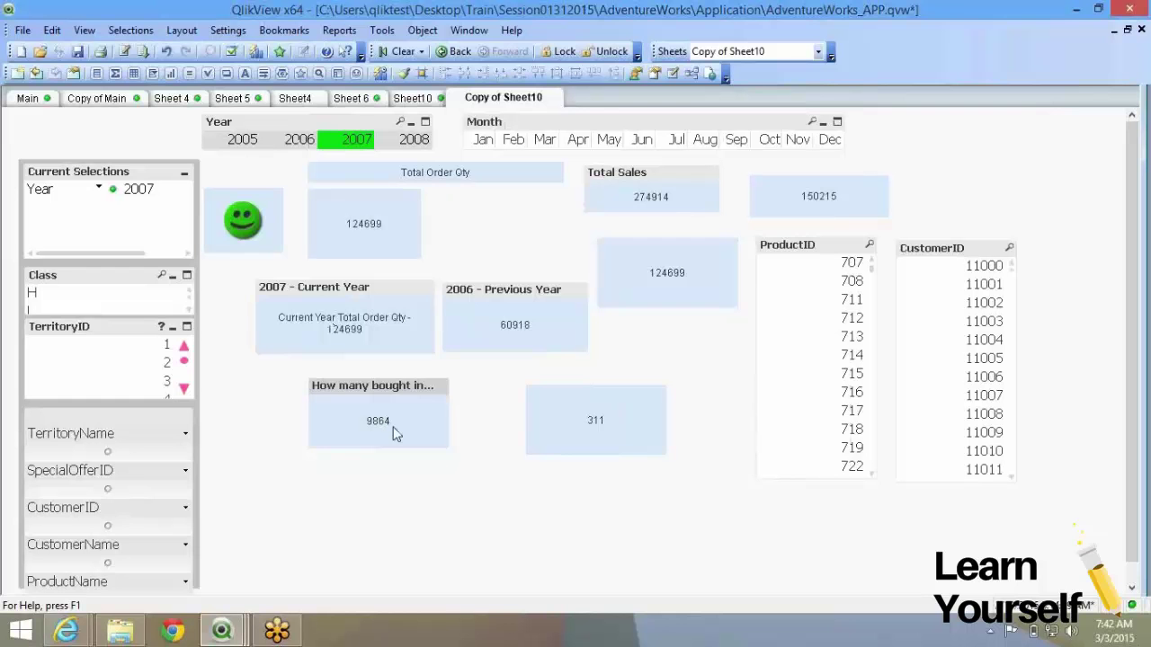
Step: Clear the 2007 selection in the Year list box and reselect it to check the effect on the customer count
left_click(357, 141)
left_click(362, 142)
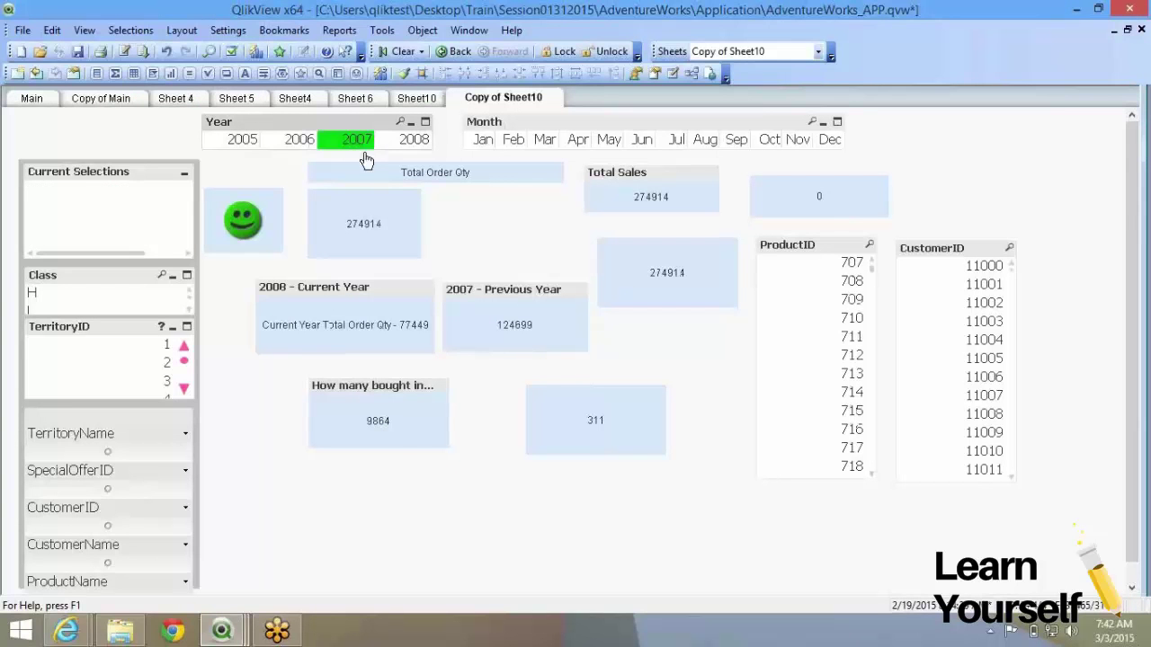
Step: Copy the Count expression from the "How many bought in 2007" text object over the sum({DailyMonitoring}OrderQty) expression of the neighbouring text object
right_click(388, 438)
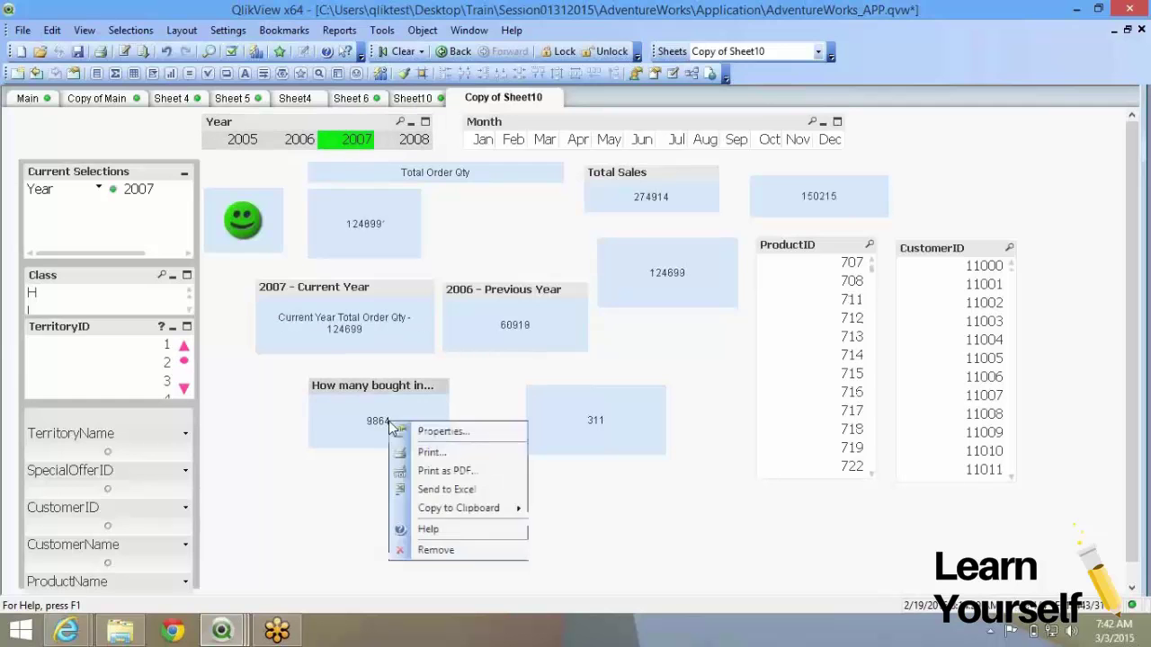
left_click(418, 429)
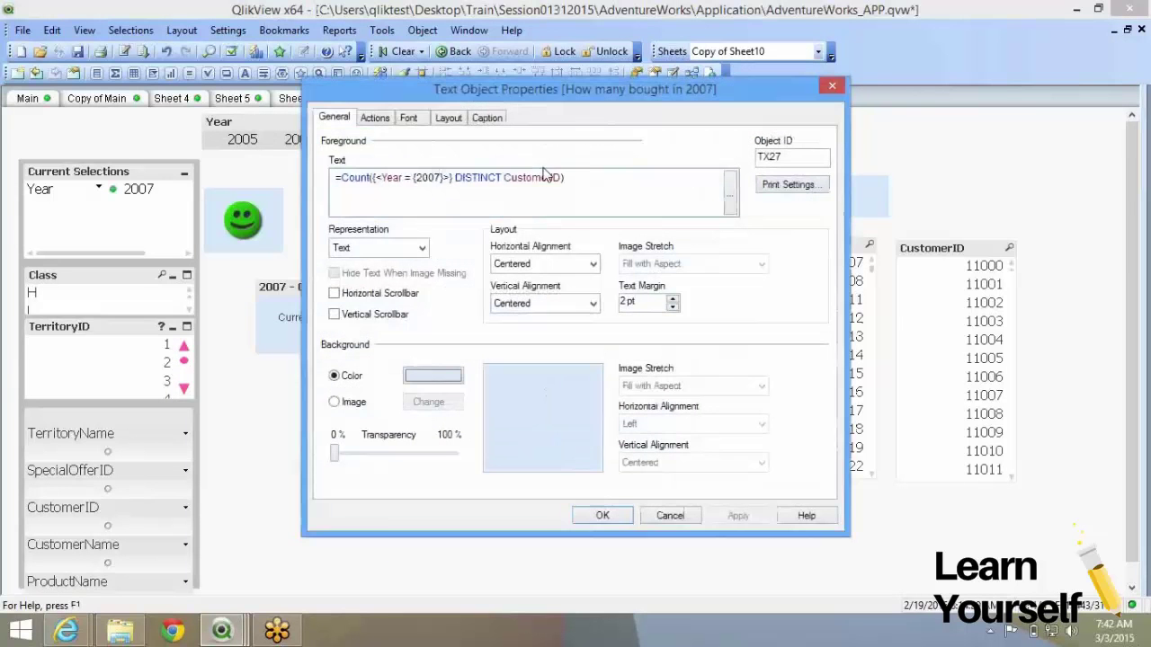
left_click_drag(585, 180, 340, 184)
right_click(364, 176)
left_click(382, 206)
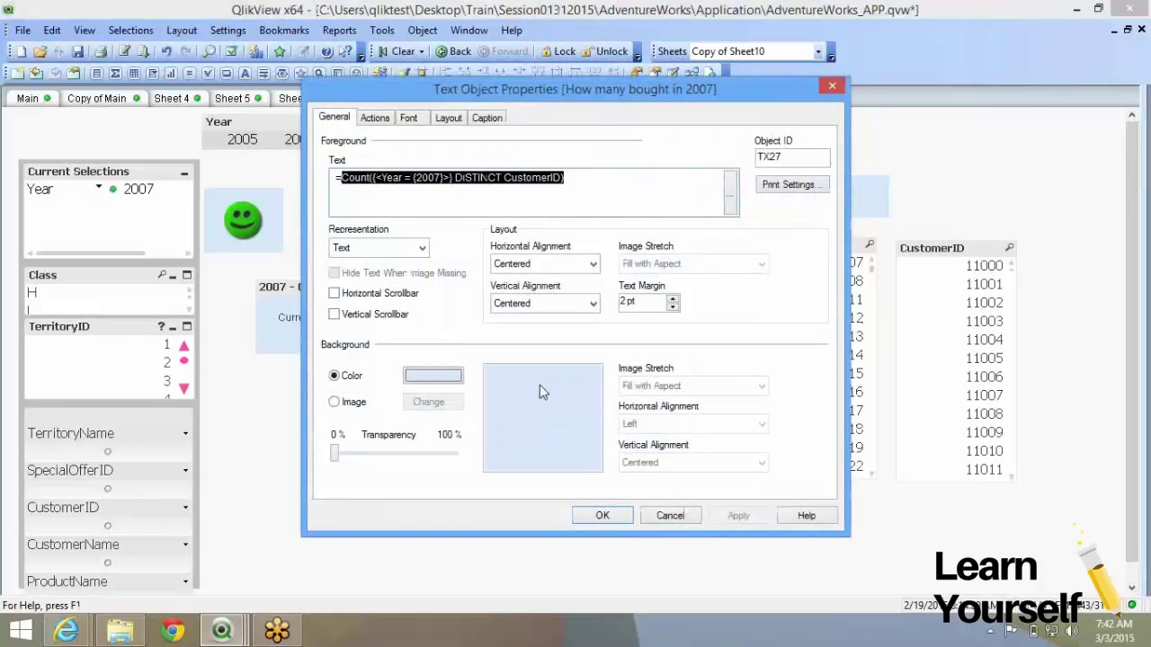
left_click(601, 514)
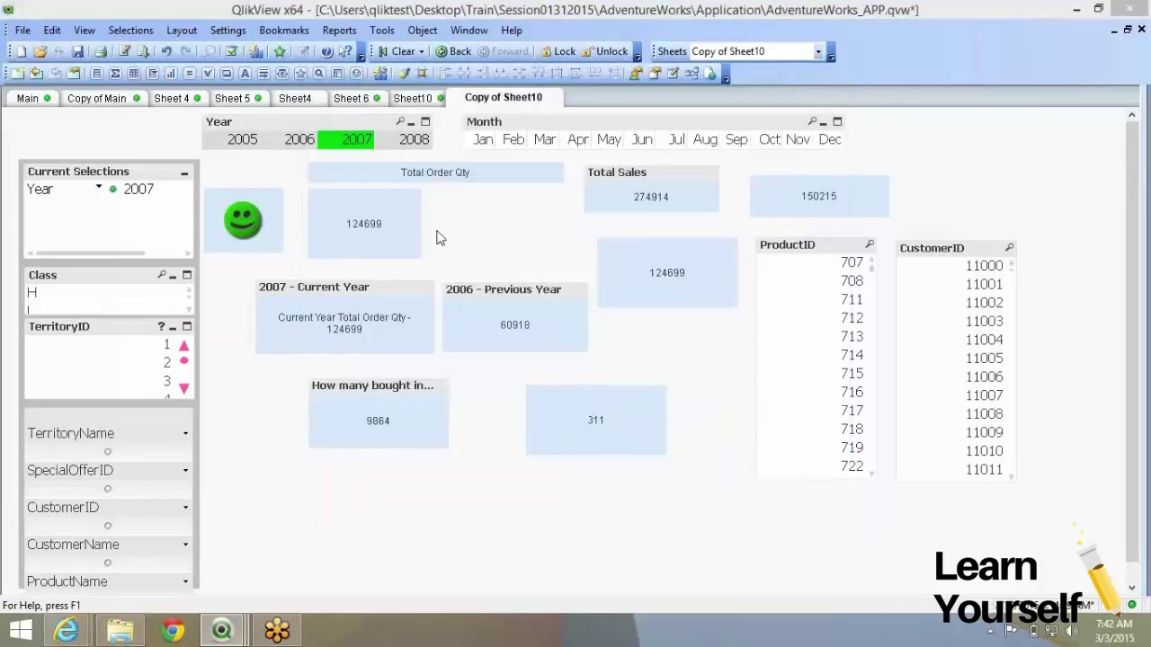
double_click(342, 179)
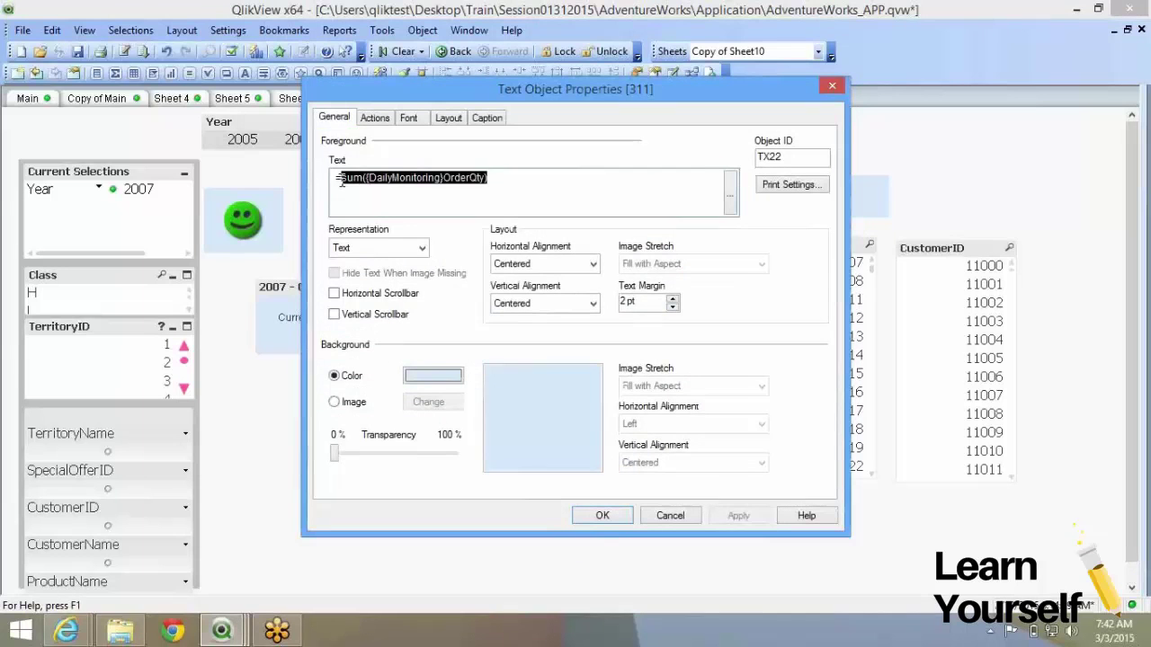
key("ctrl+v")
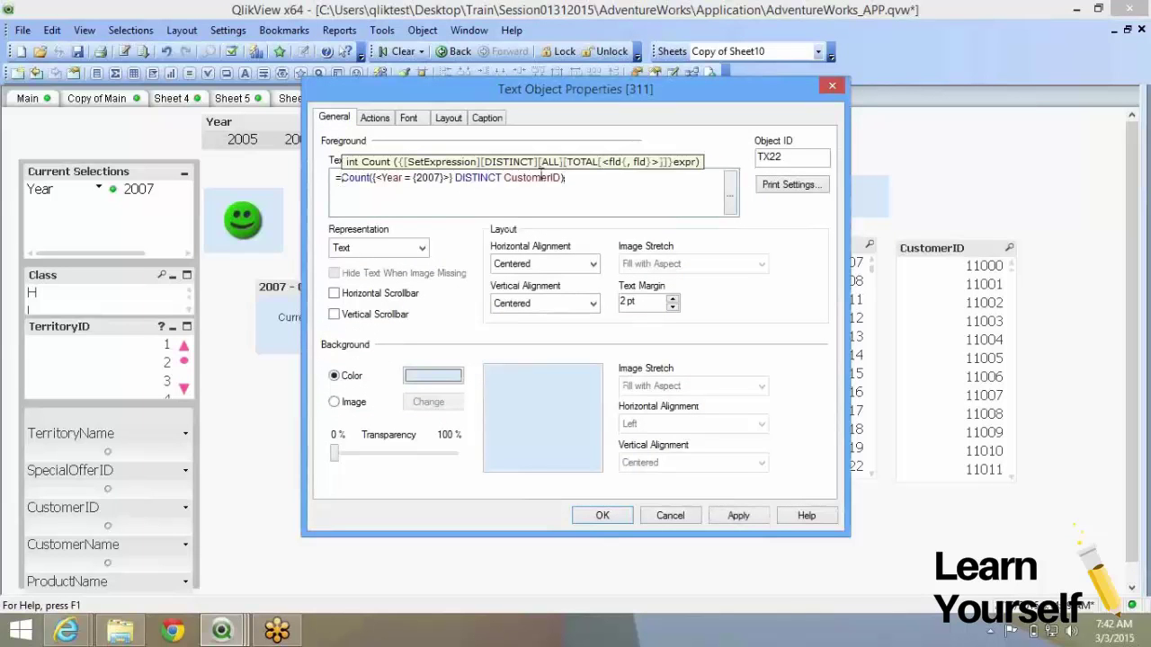
Step: Set the year in the pasted expression's set modifier to 2008
left_click(415, 178)
mouse_move(443, 177)
left_mouse_down()
mouse_move(398, 177)
mouse_move(443, 178)
left_mouse_up()
left_click(438, 177)
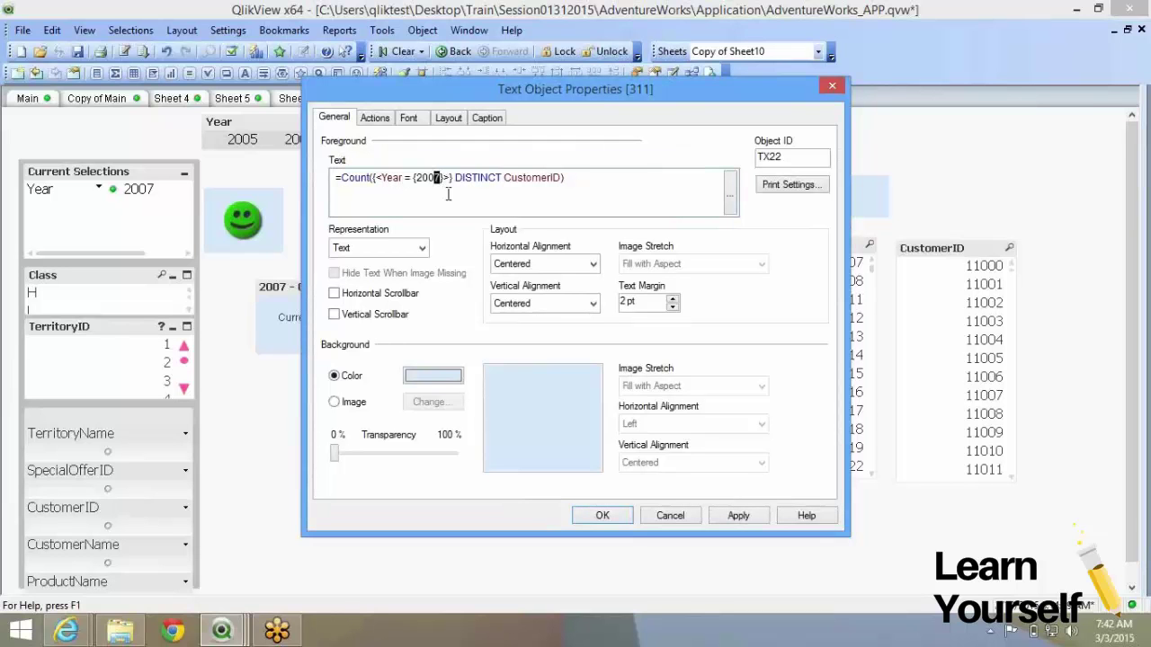
type("8}")
Step: Add a second modifier, CustomerID = P(, after the 2008 year and paste the copied 2007 Count expression inside it
type(", Cus")
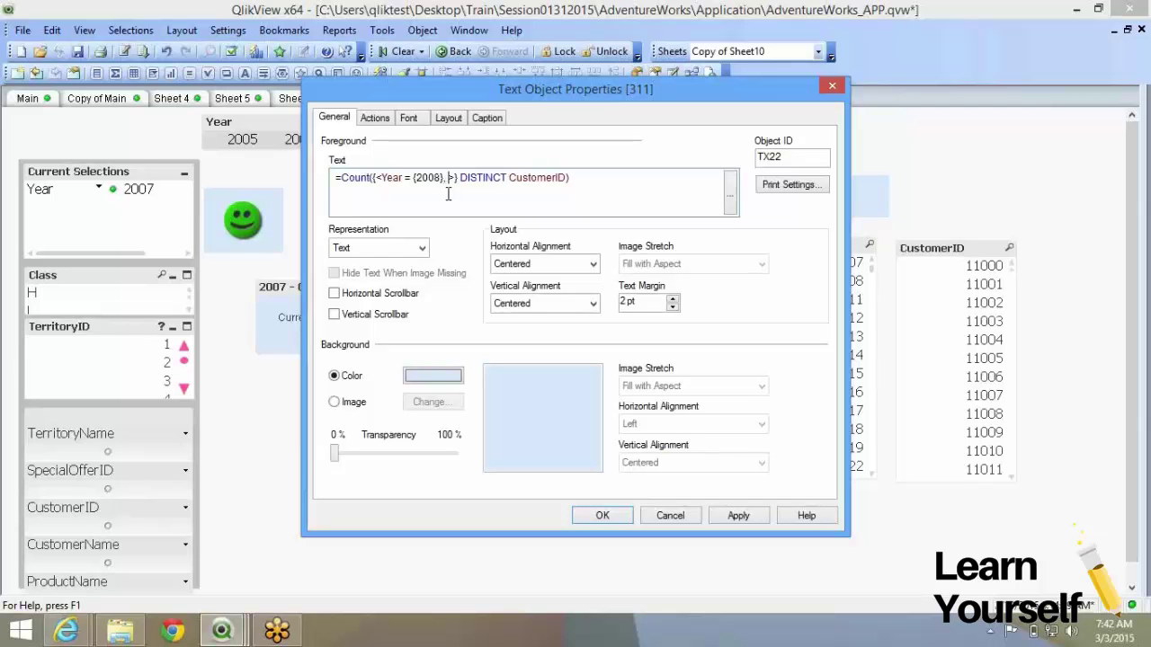
key("Down")
key("Return")
type("= P(")
key("ctrl+v")
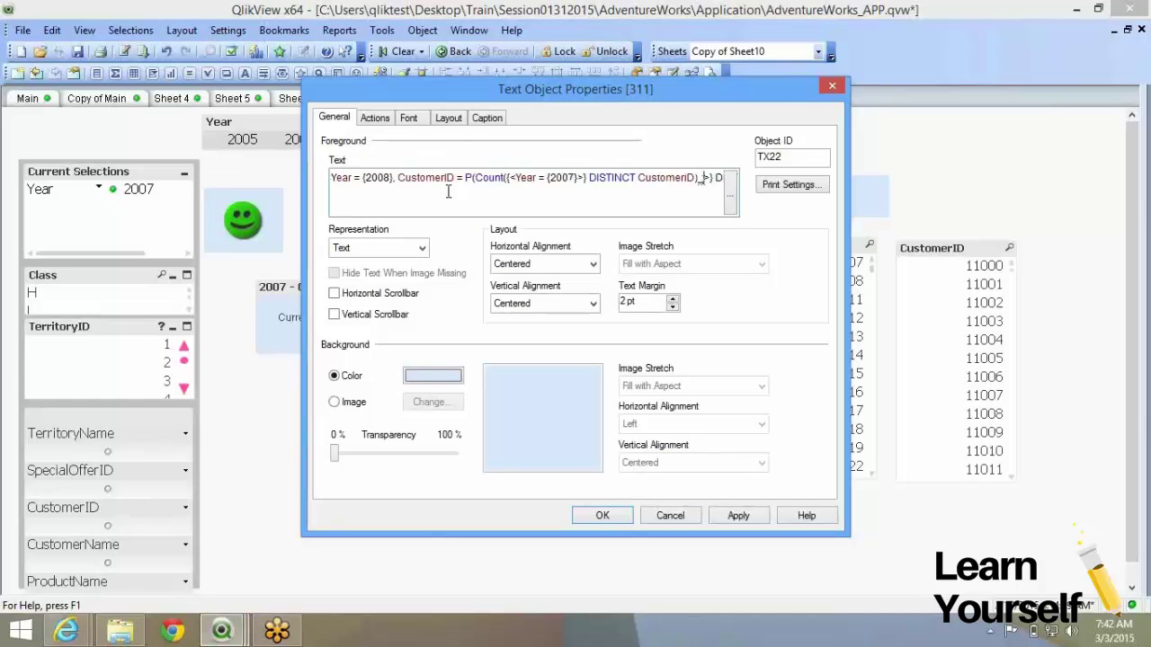
Step: Remove Count( from the nested P() expression and insert set identifier 1 before <Year = {2007}>, checking the syntax against the QlikView Help examples
left_click_drag(475, 177, 504, 183)
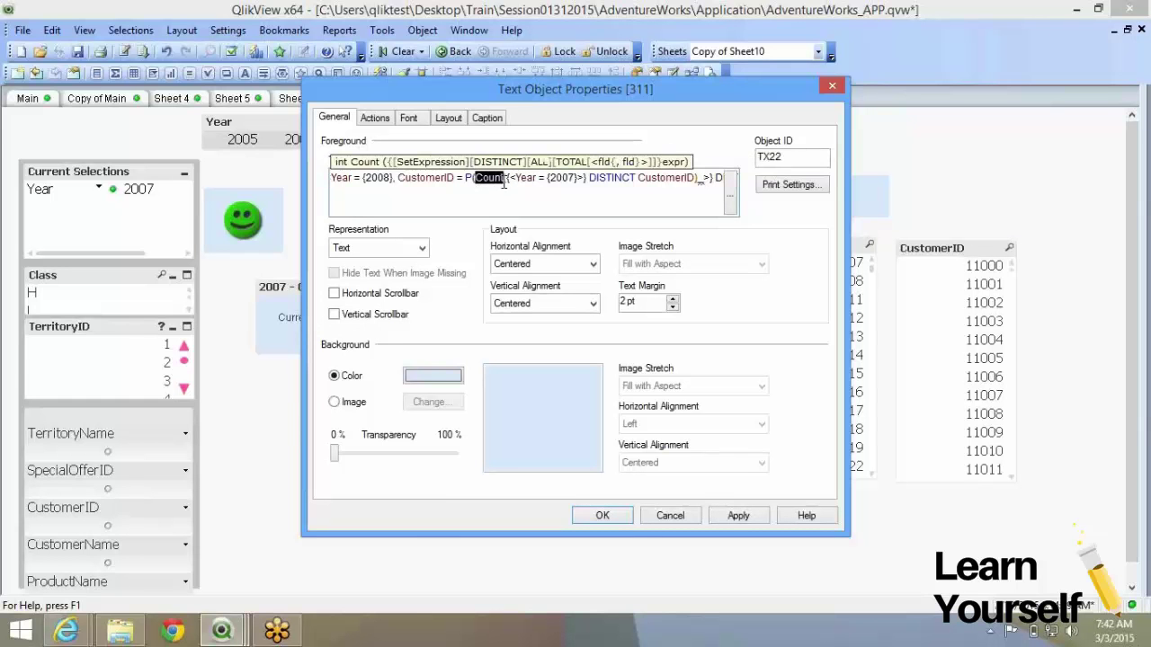
key("Delete")
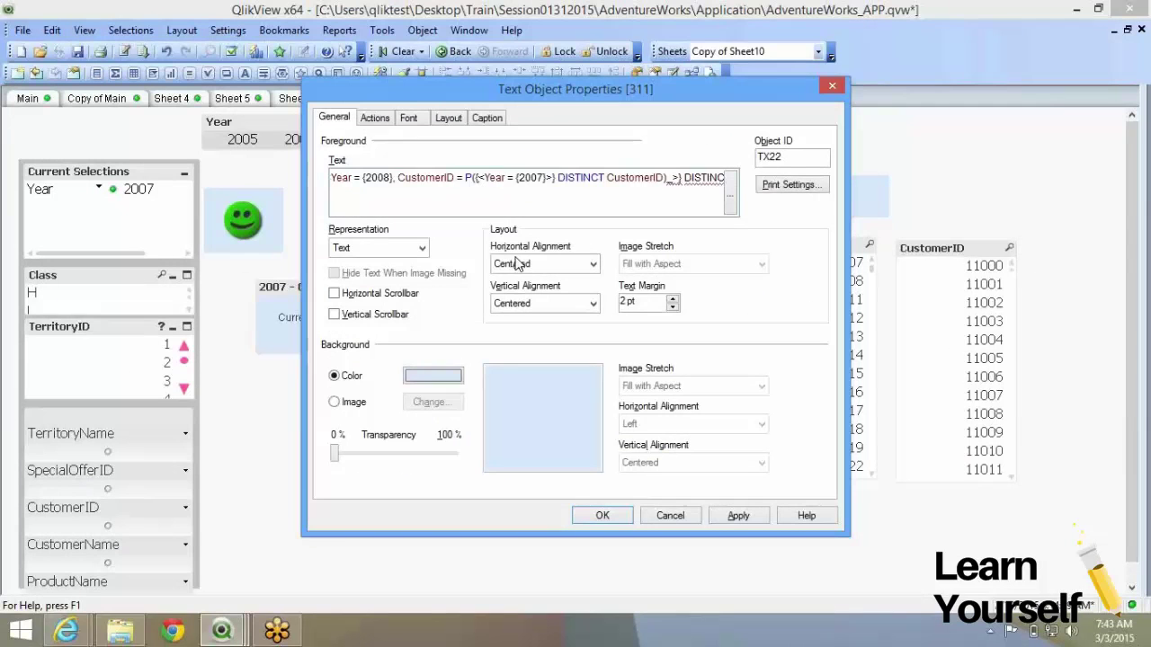
type("1")
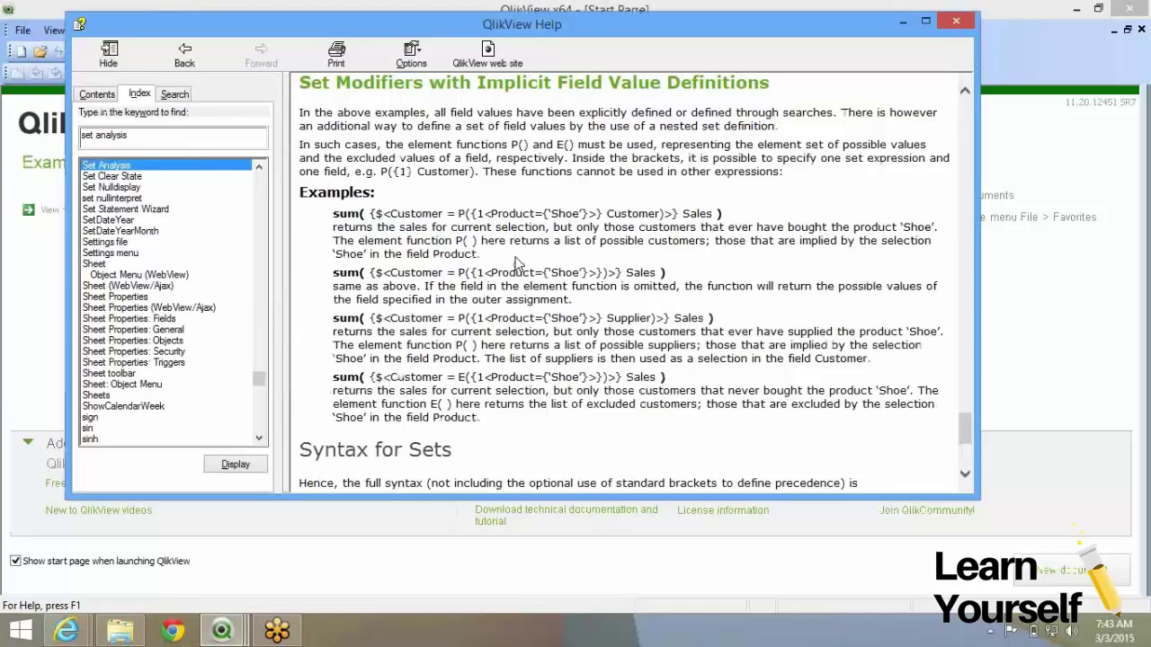
key("alt+Tab")
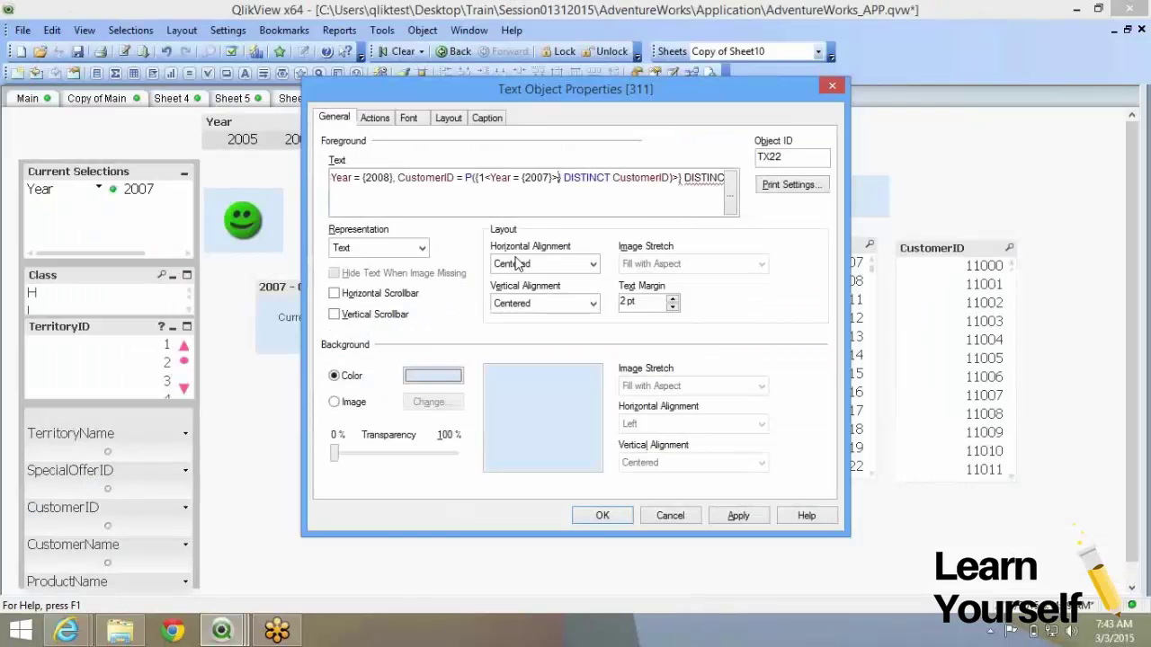
Step: Delete the DISTINCT inside P() in the expression editor and accept =Count({<Year = {2008}, CustomerID = P({1<Year = {2007}>}CustomerID)>} DISTINCT CustomerID)
left_click(733, 192)
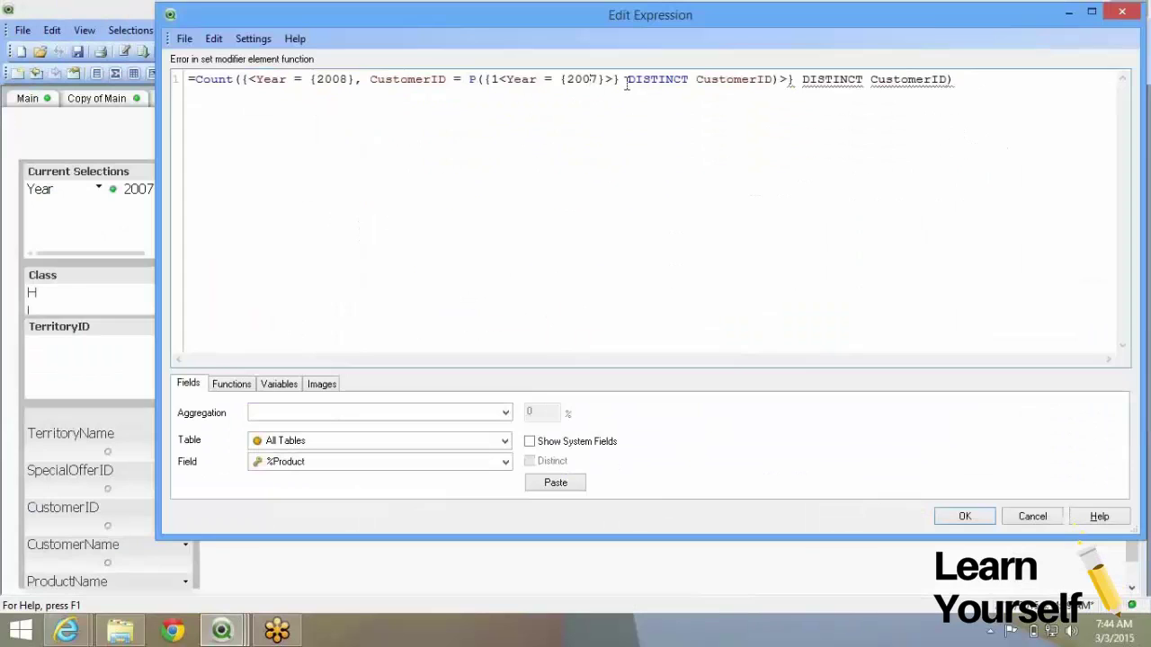
double_click(630, 80)
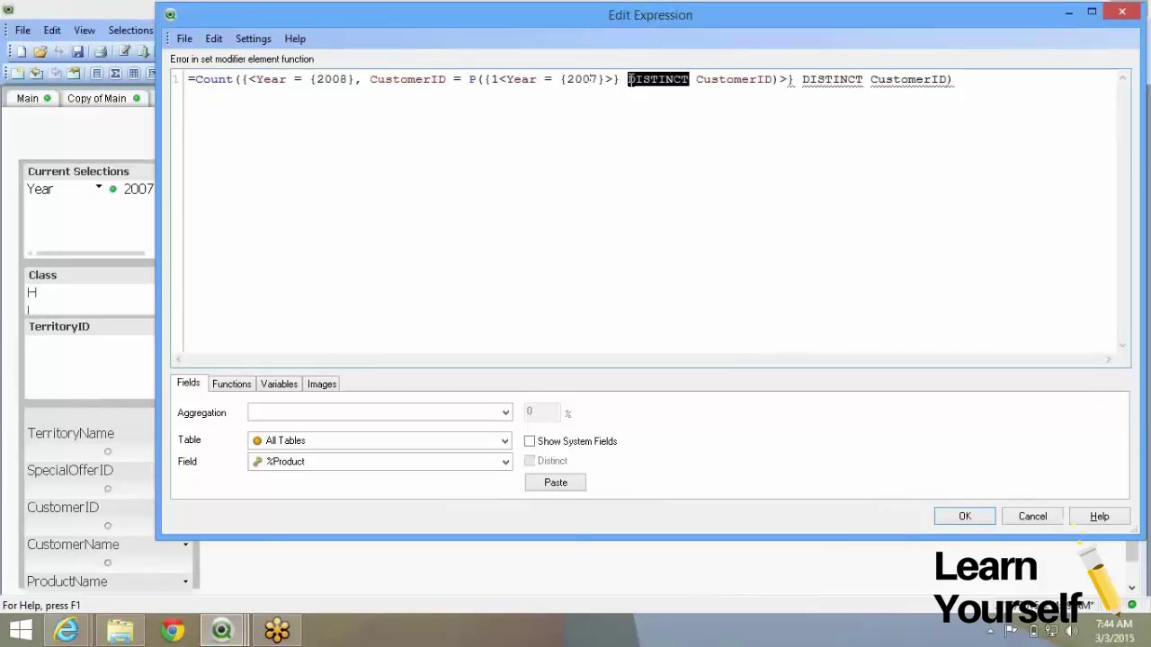
key("Delete")
key("Delete")
key("Delete")
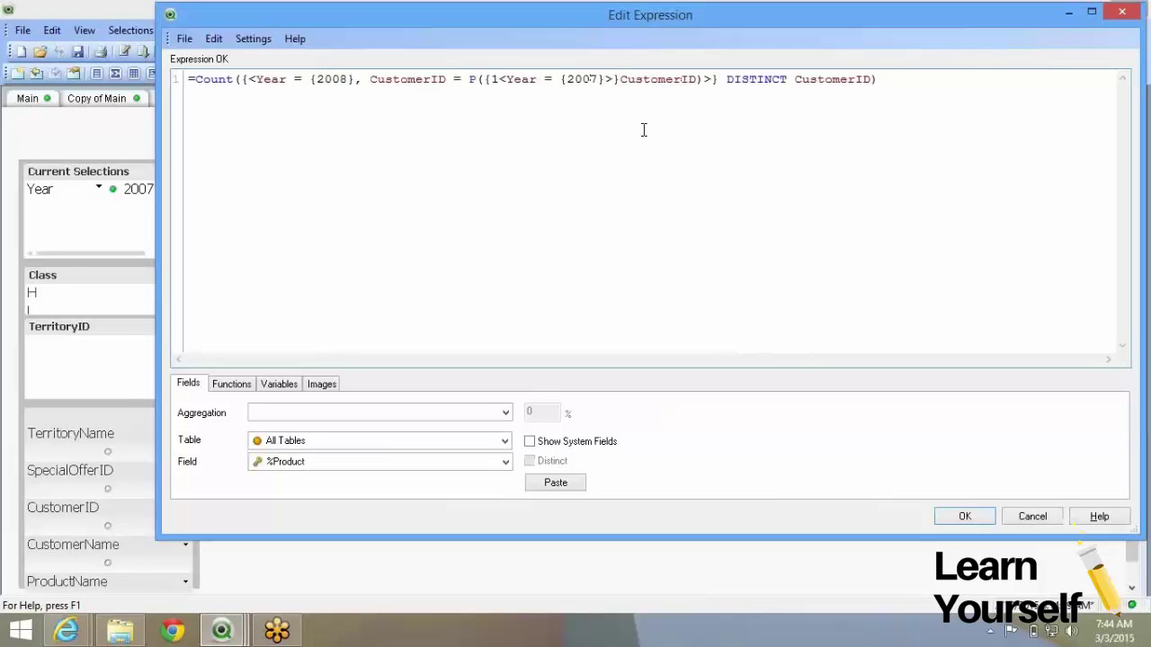
left_click(970, 521)
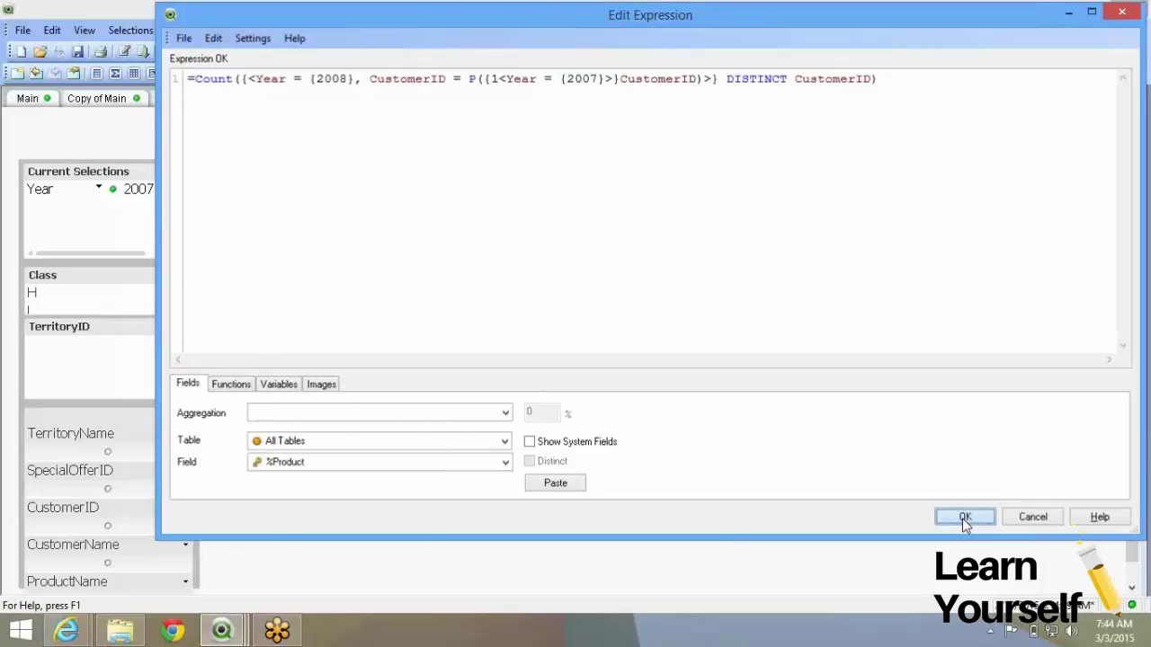
left_click(963, 518)
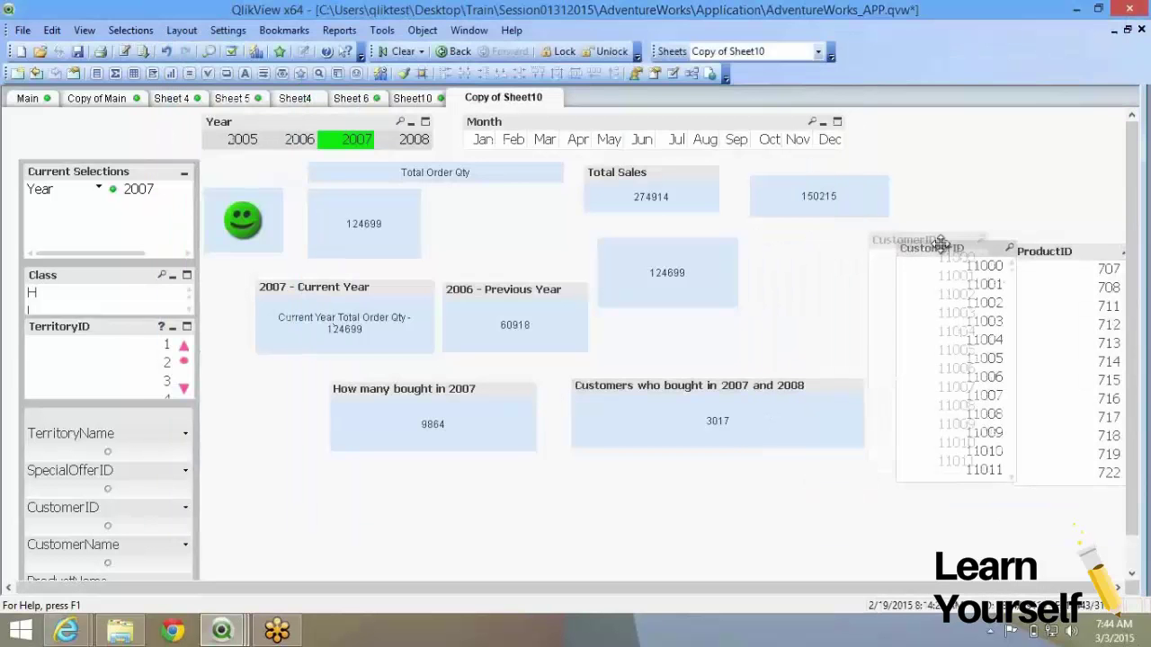
Step: Place the CustomerID and ProductID list boxes side by side and narrow the "Customers who bought in 2007 and 2008" text object to clear them
left_click_drag(939, 243, 935, 241)
left_click_drag(1043, 251, 1014, 236)
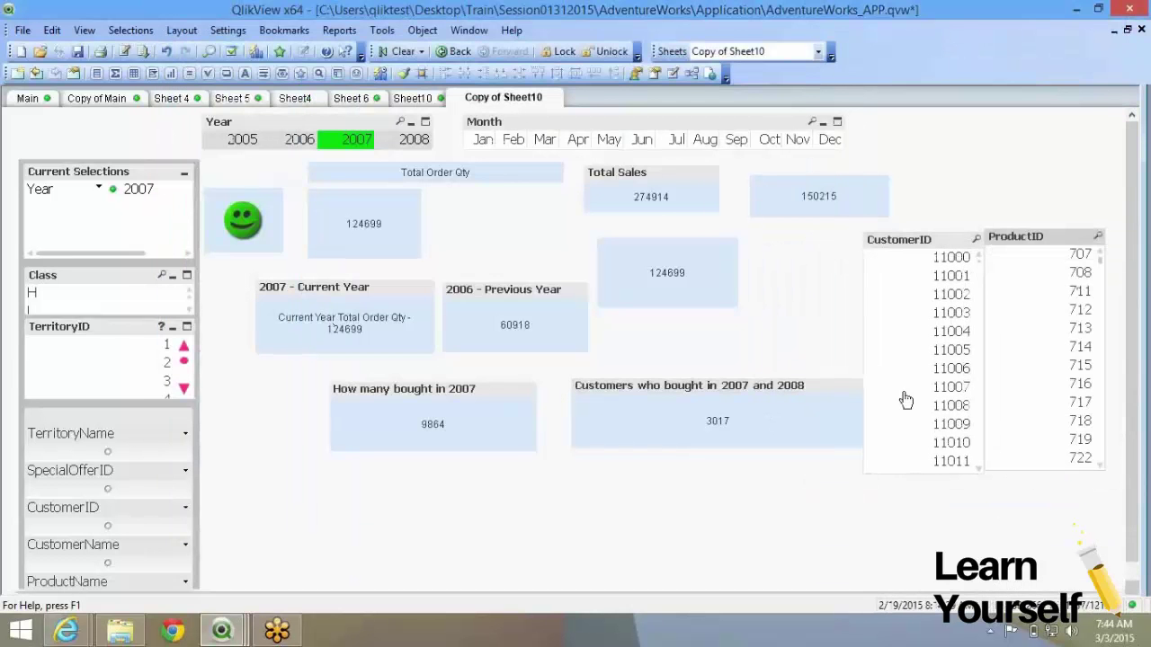
left_click(835, 388)
left_click_drag(862, 411, 832, 411)
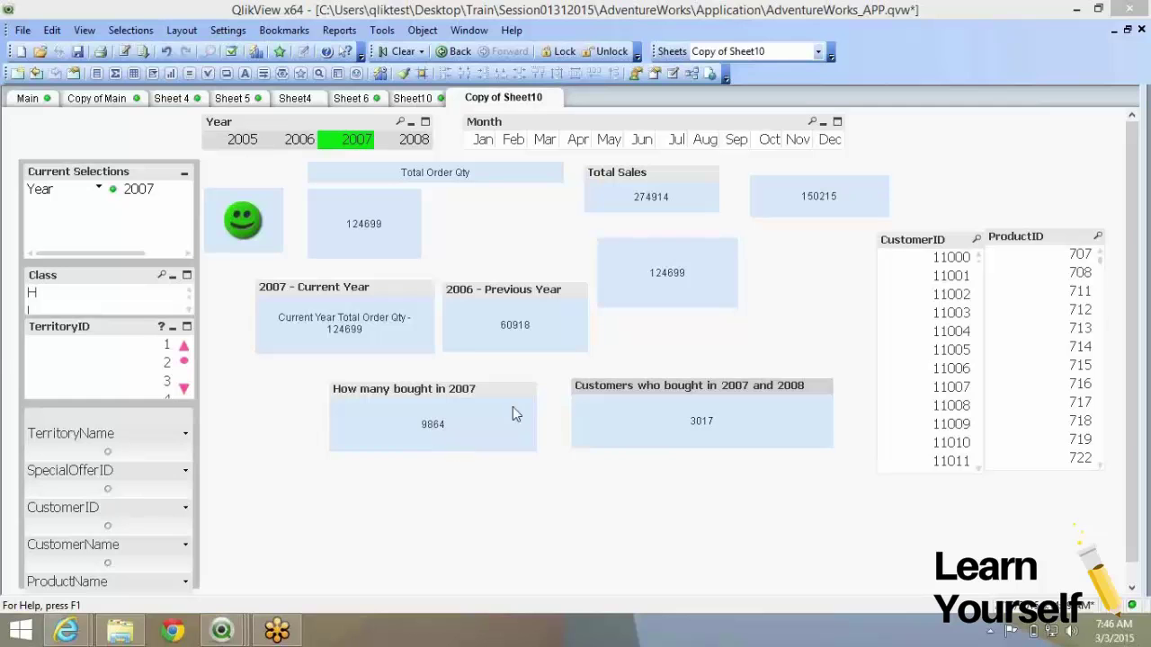
Step: Open the expression of the "Customers who bought in 2007 and 2008" text object in the expression editor for review
right_click(640, 392)
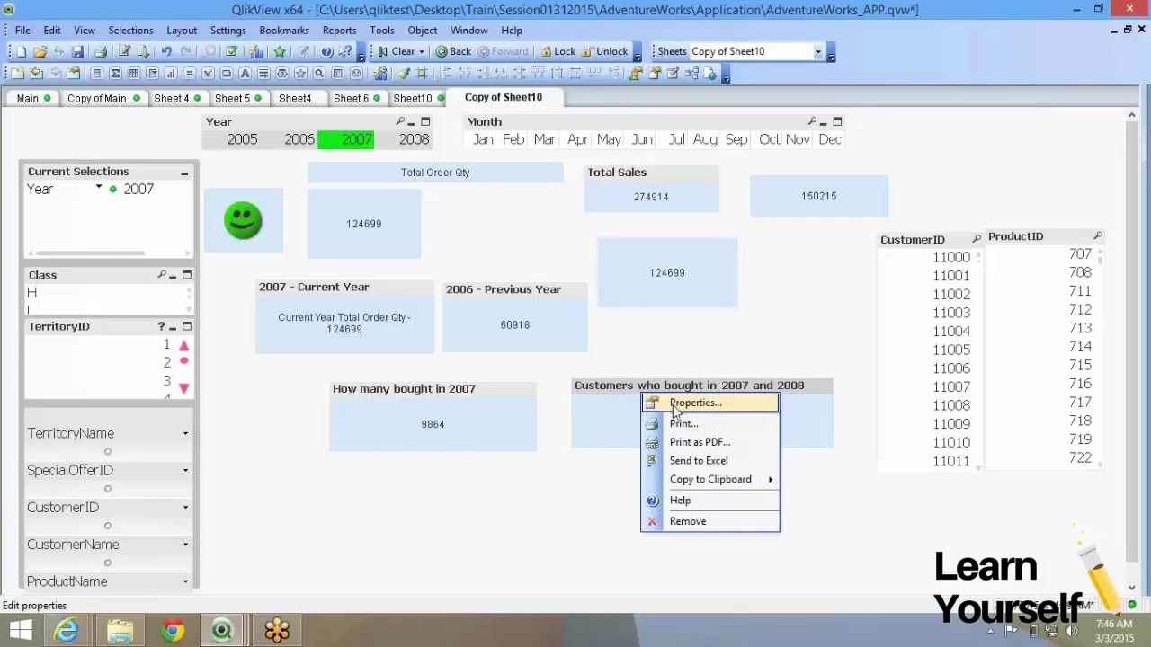
left_click(676, 407)
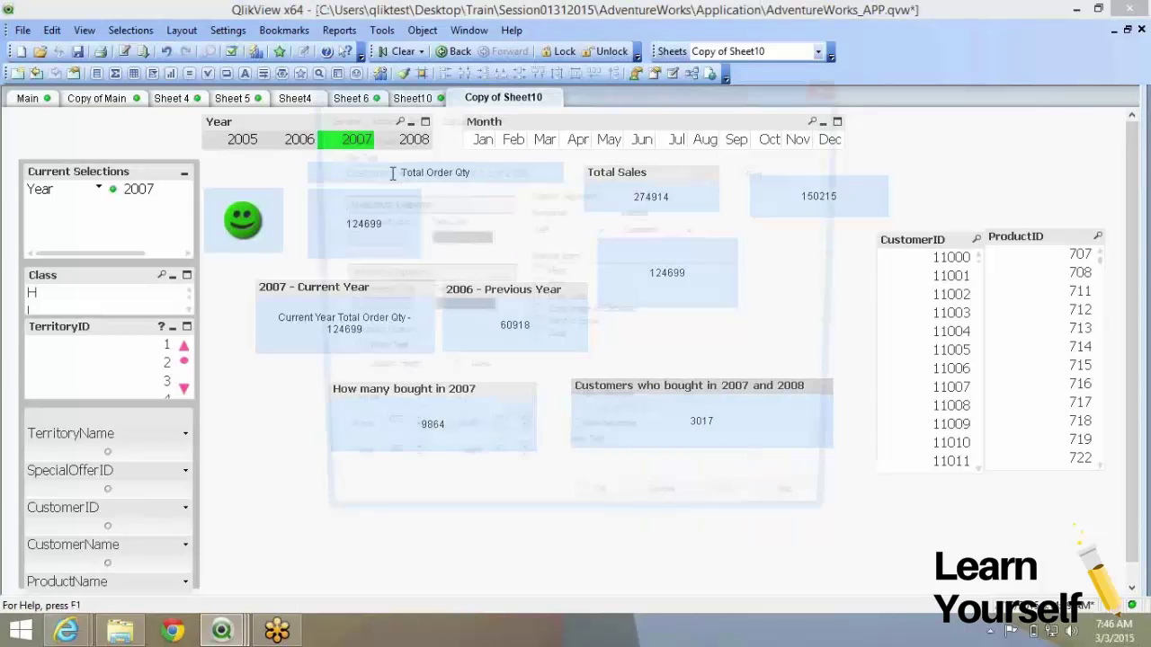
left_click(761, 172)
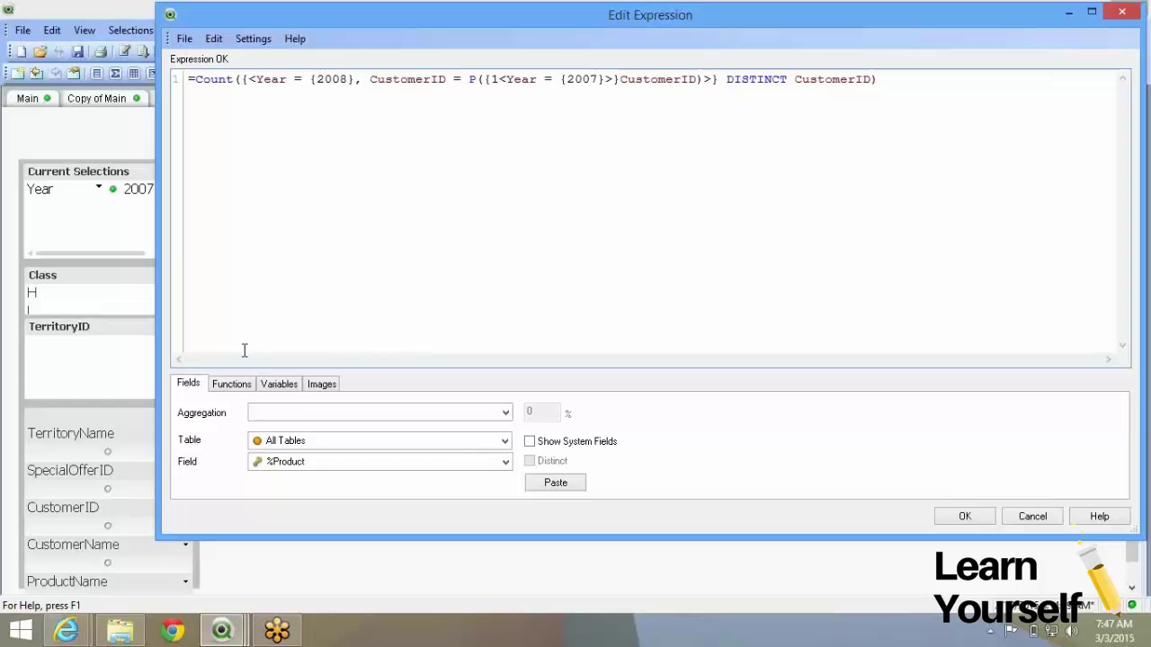
Step: Look through the function categories and the function name list in the expression editor for the P() and E() element functions
left_click(241, 388)
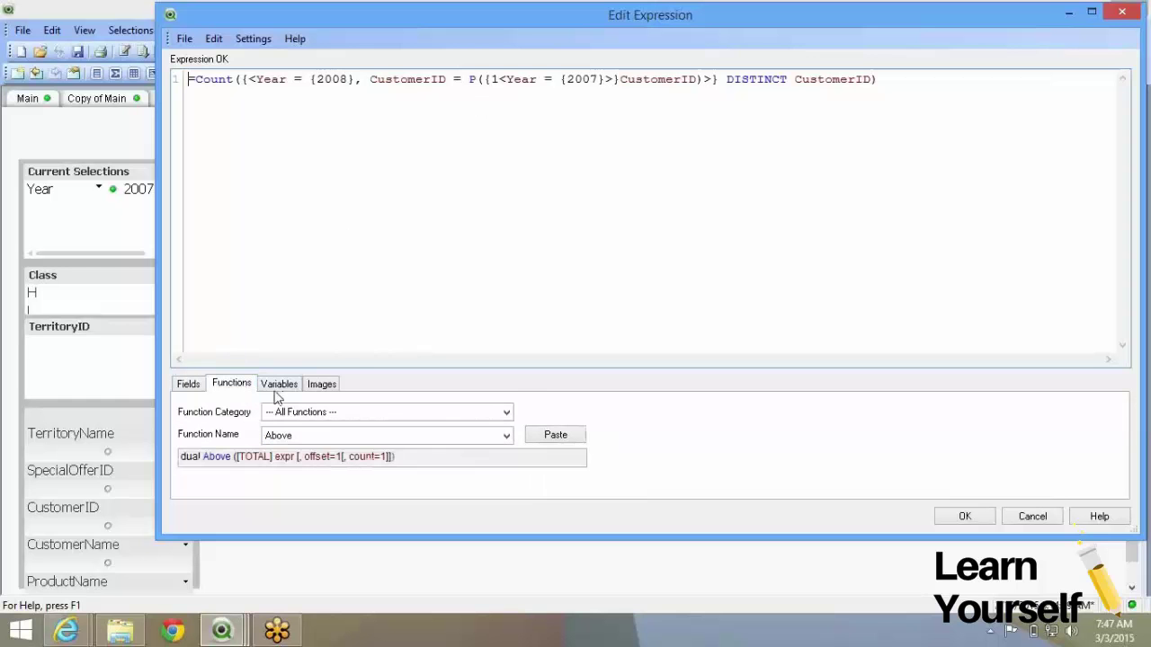
left_click(324, 415)
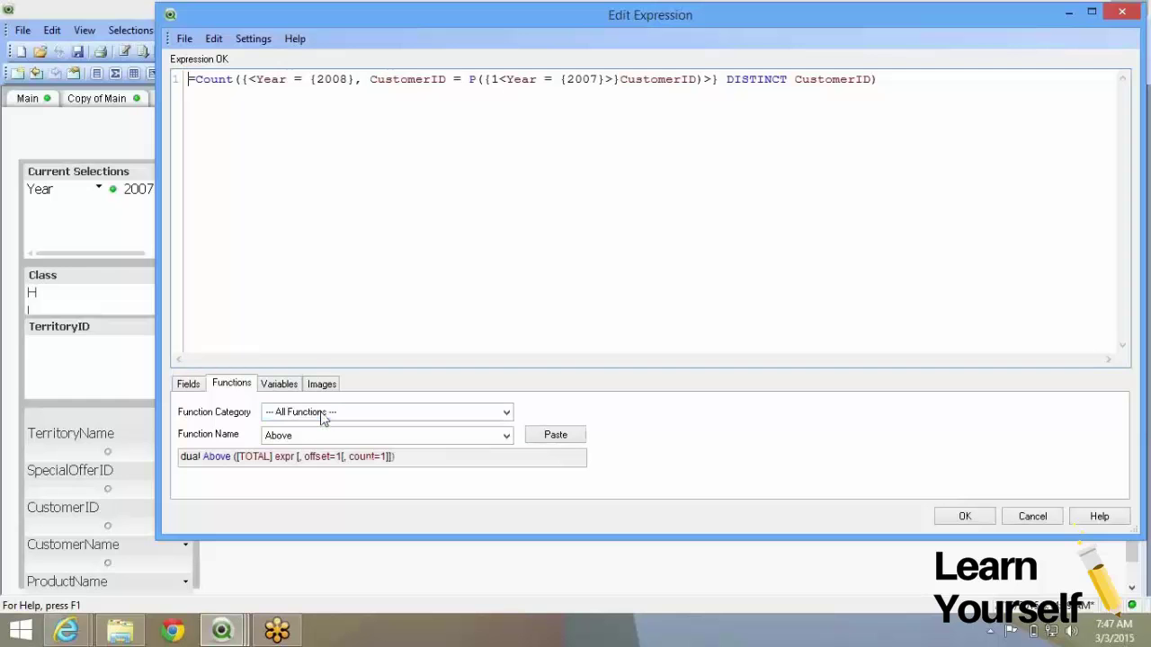
left_click(324, 415)
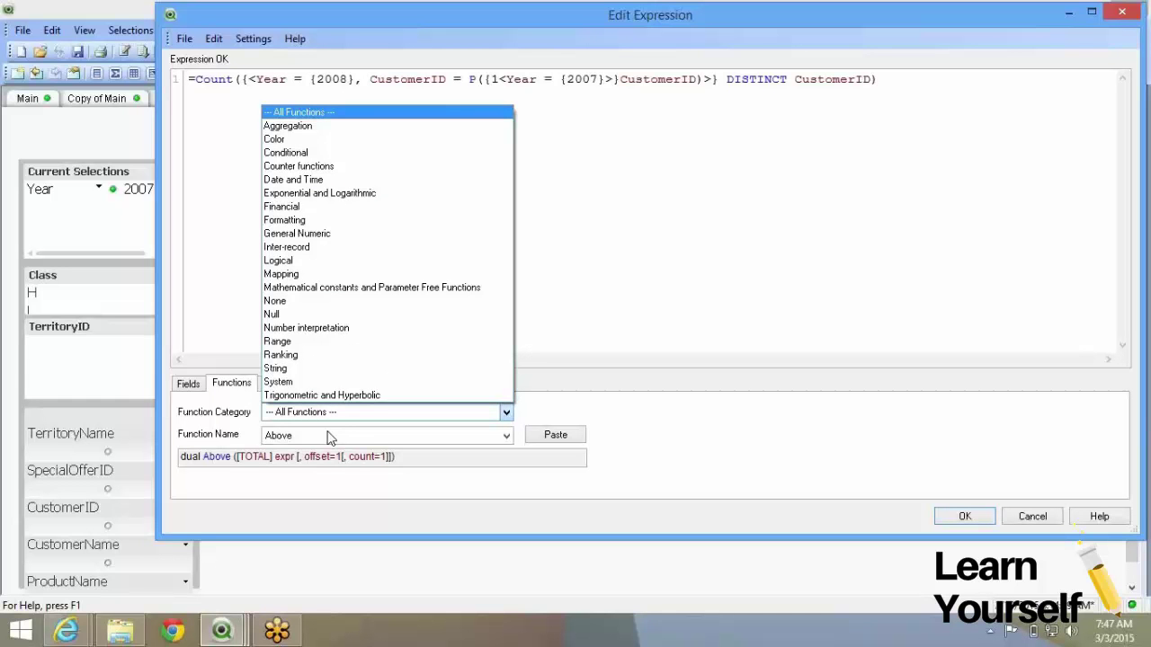
left_click(329, 437)
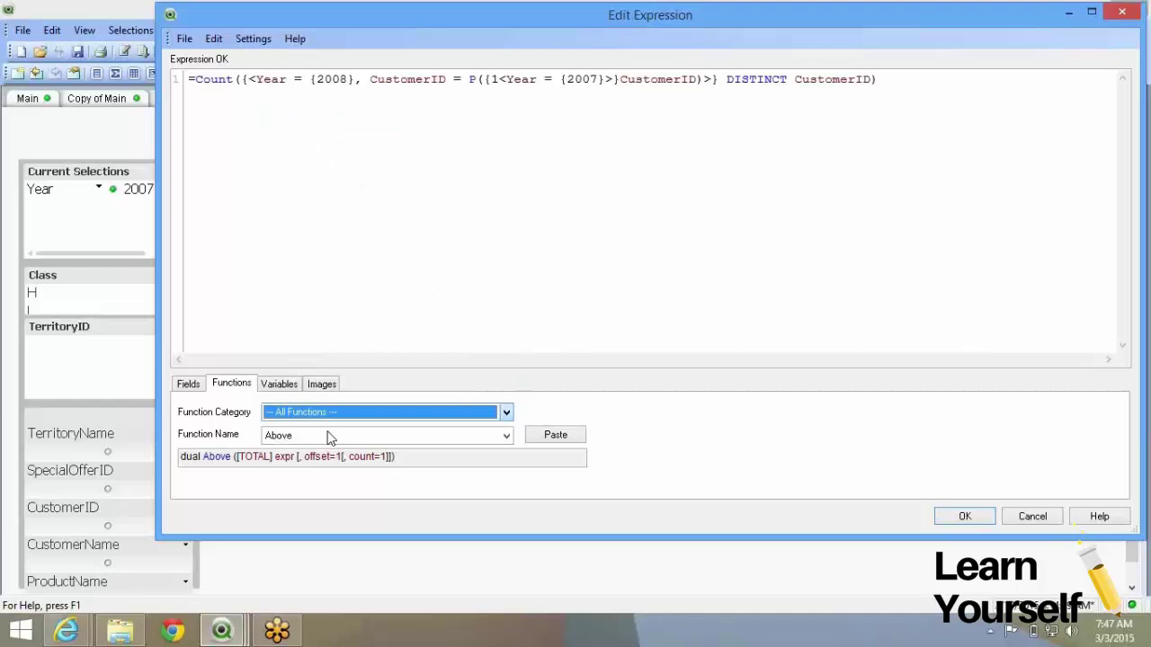
key("Tab")
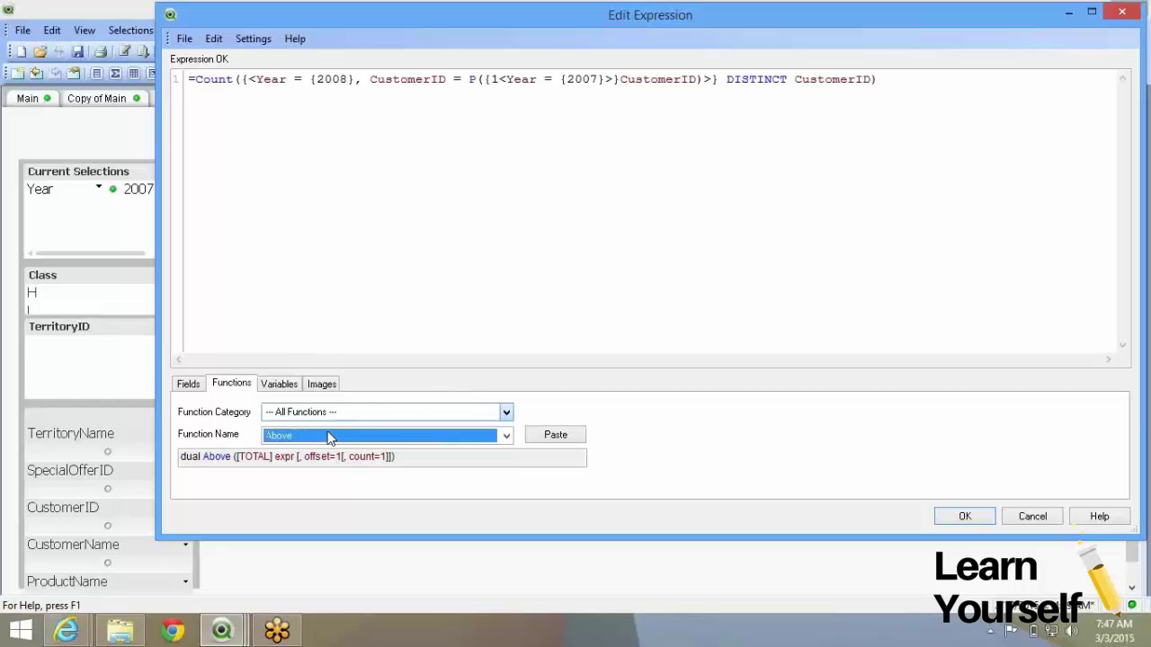
left_click(328, 437)
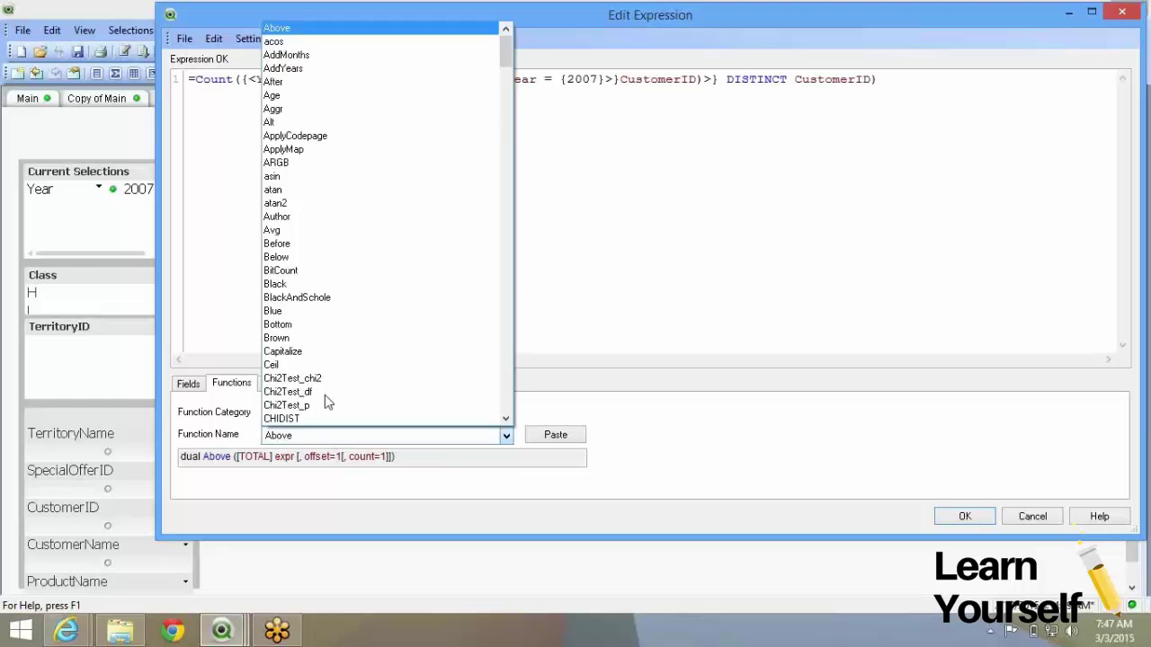
scroll(348, 337, "down", 15)
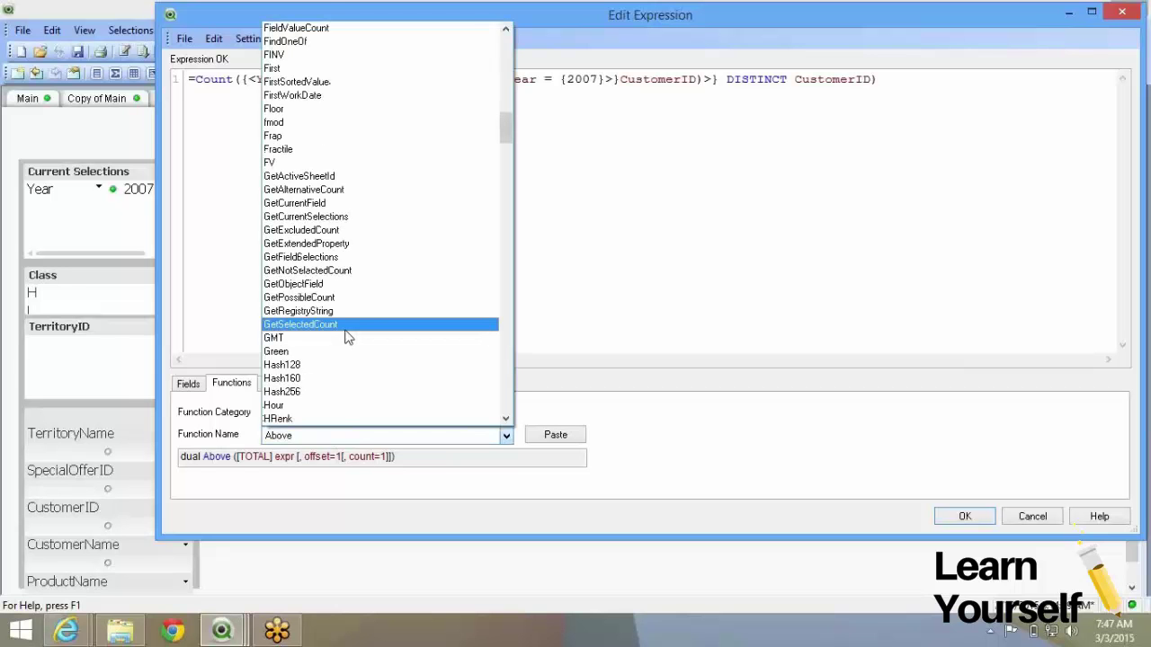
scroll(348, 337, "up", 5)
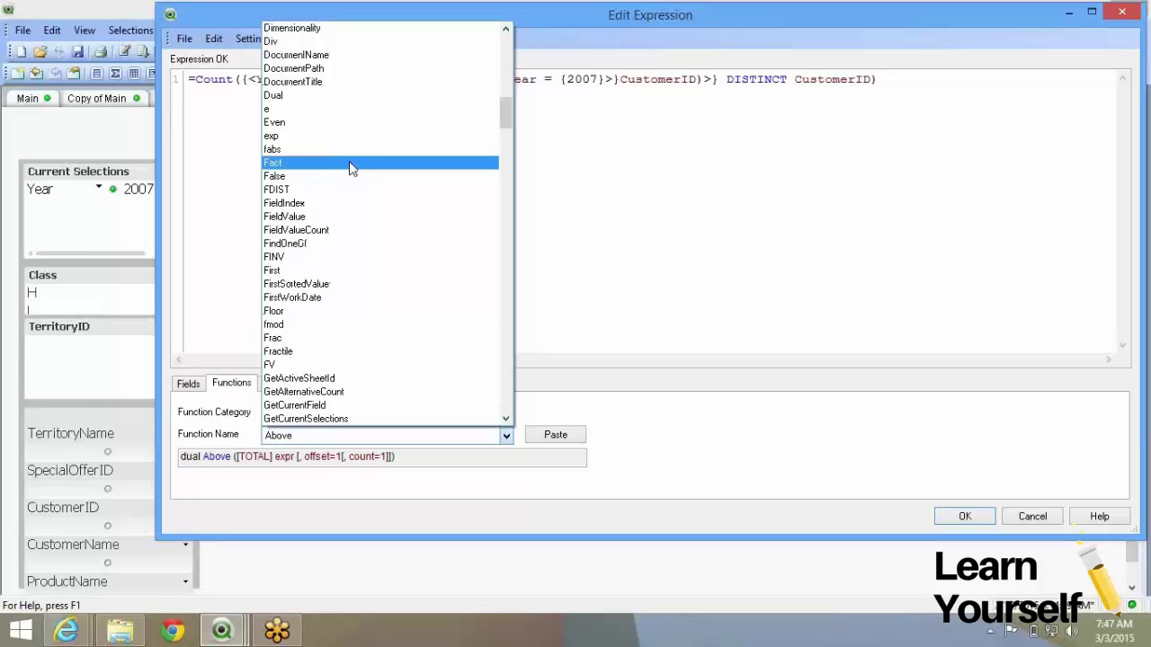
scroll(355, 269, "up", 15)
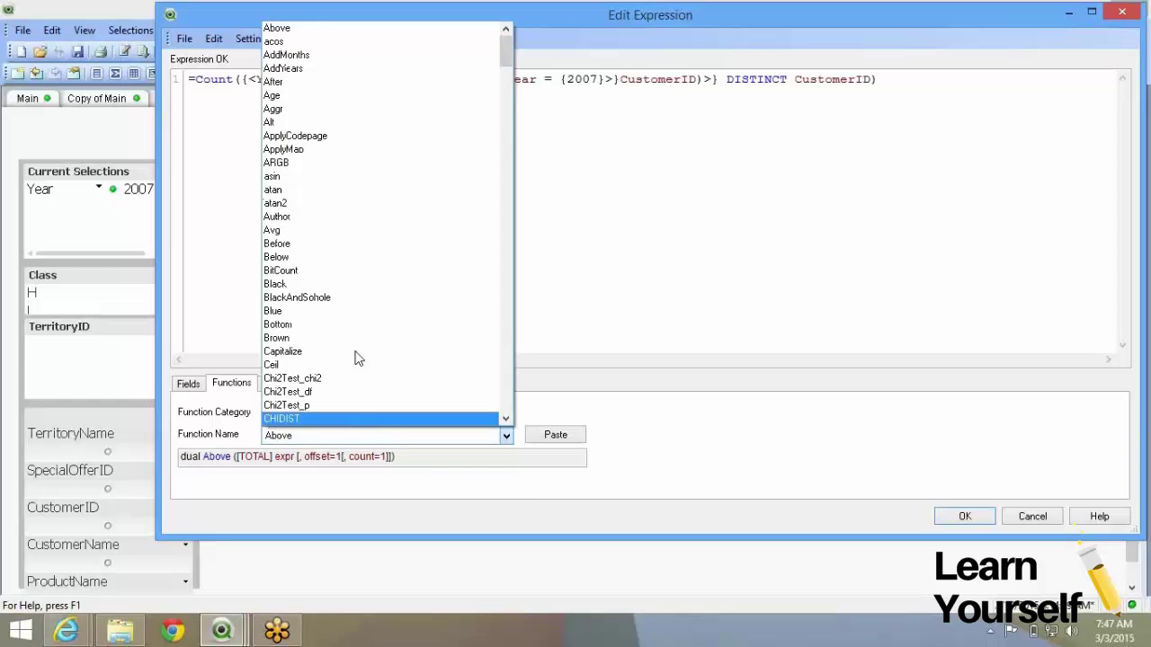
scroll(369, 346, "down", 20)
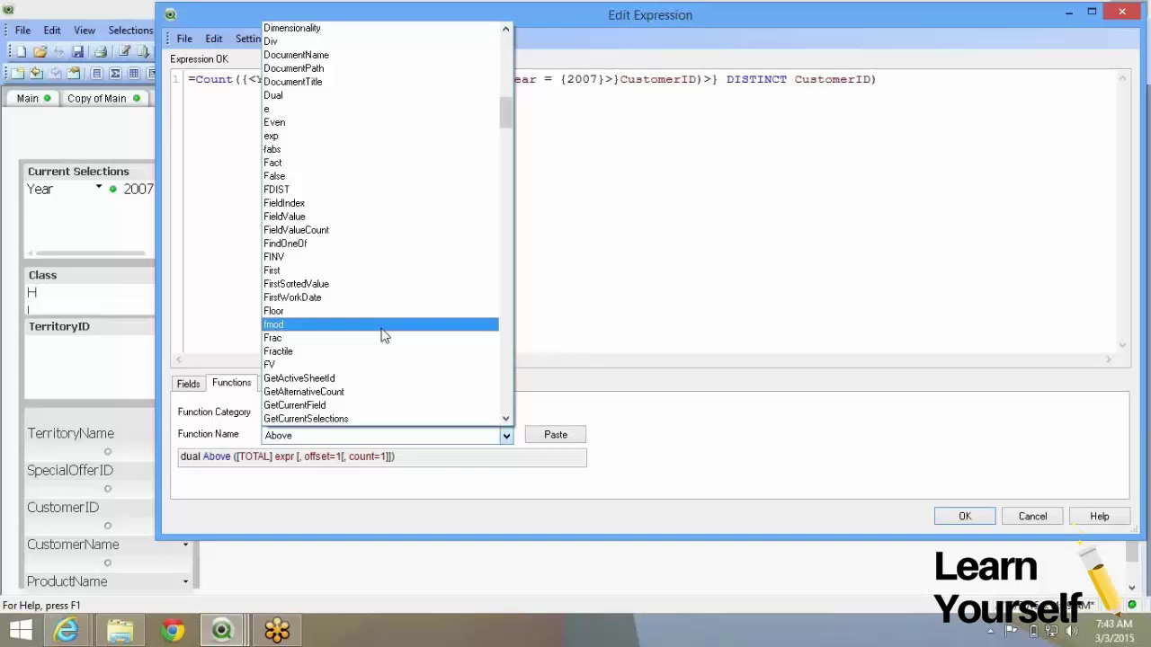
scroll(382, 335, "up", 1)
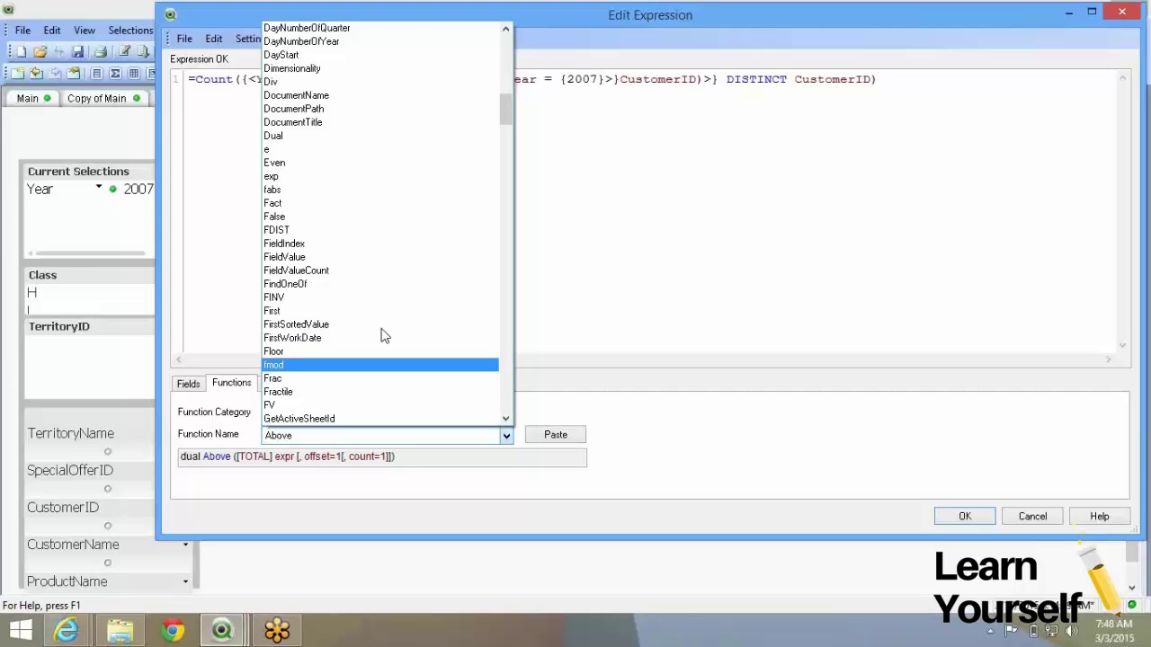
left_click(736, 119)
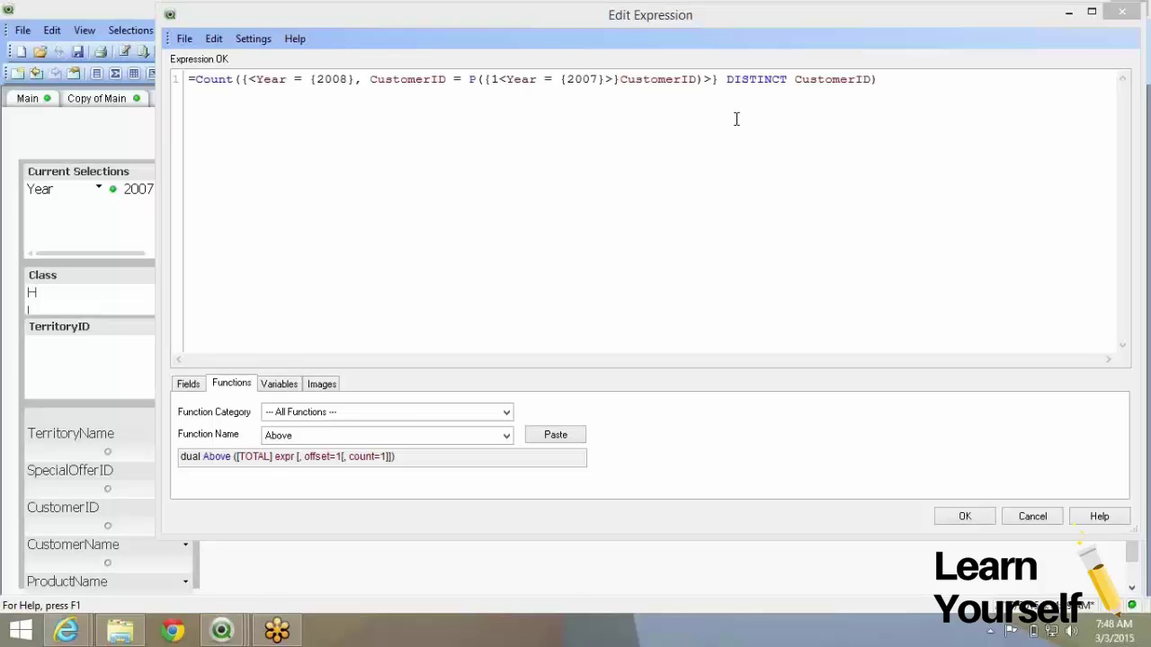
Step: Review the E() element function example for excluded customers in QlikView Help, and return to the AdventureWorks sheet
mouse_move(259, 609)
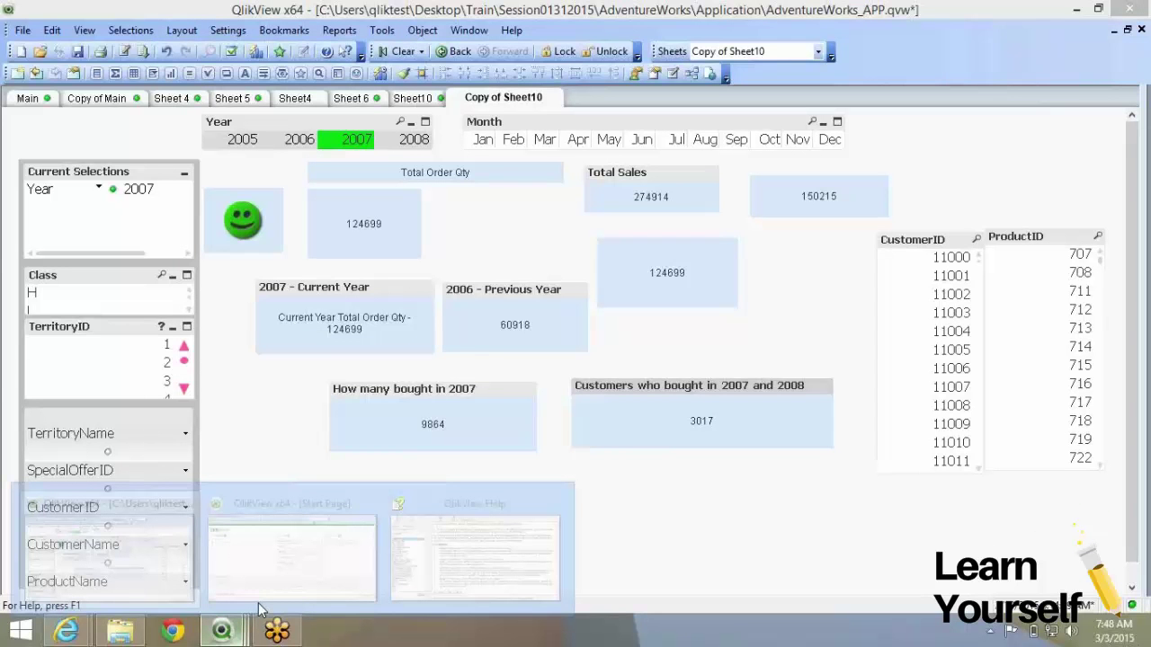
left_click(475, 557)
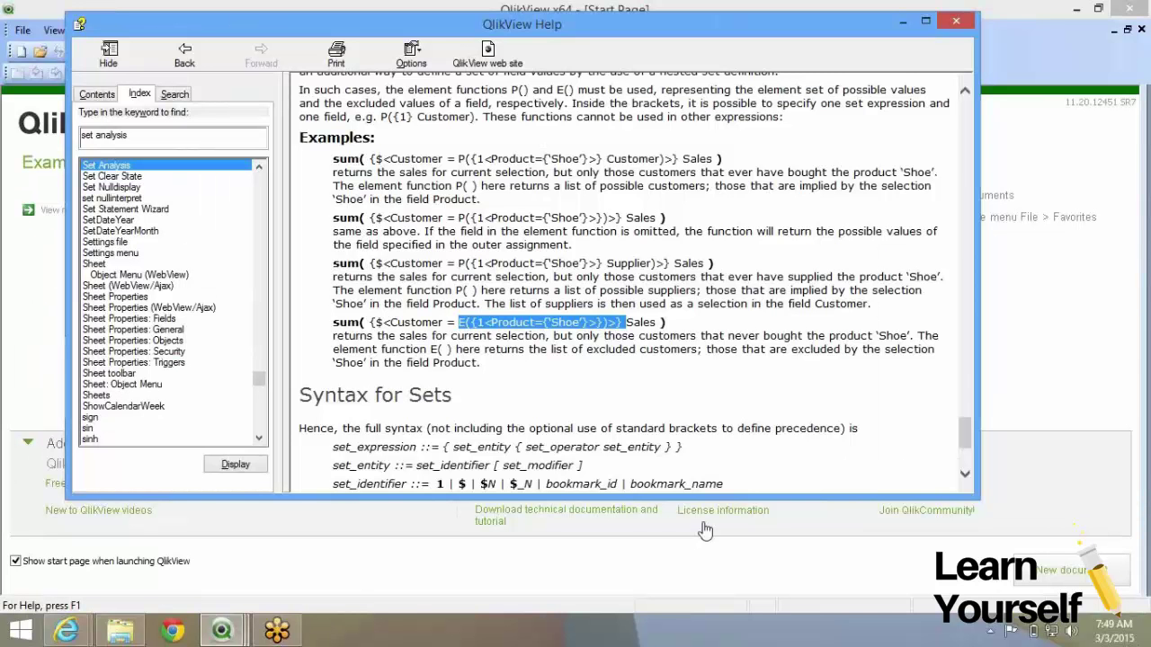
left_click(526, 389)
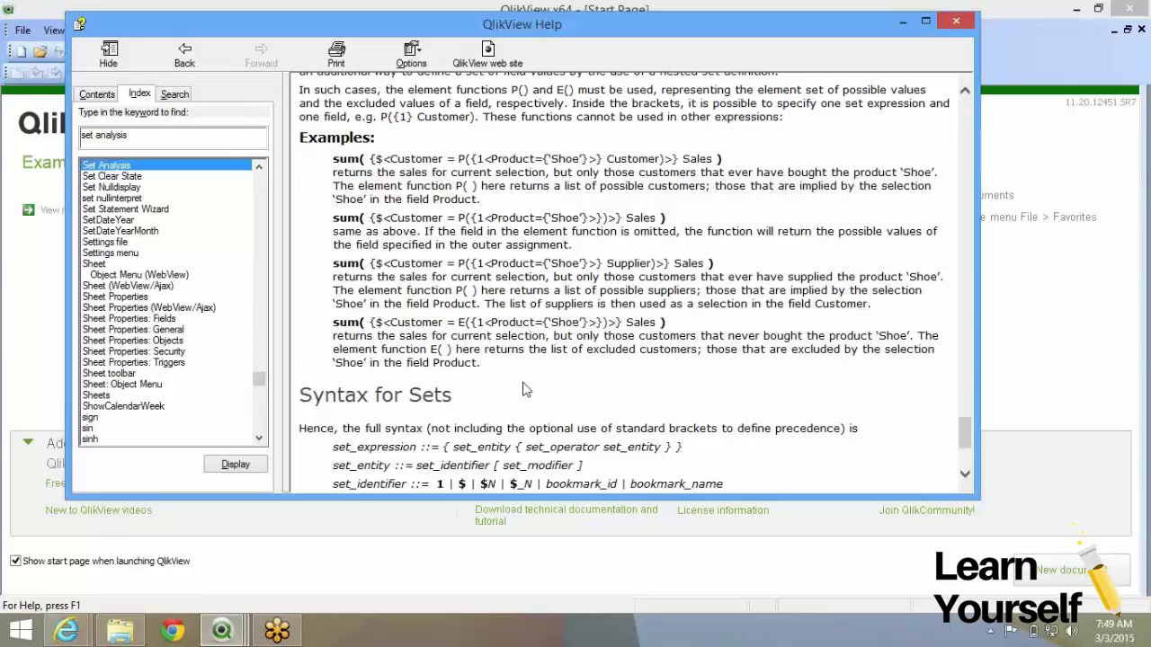
key("alt+Tab")
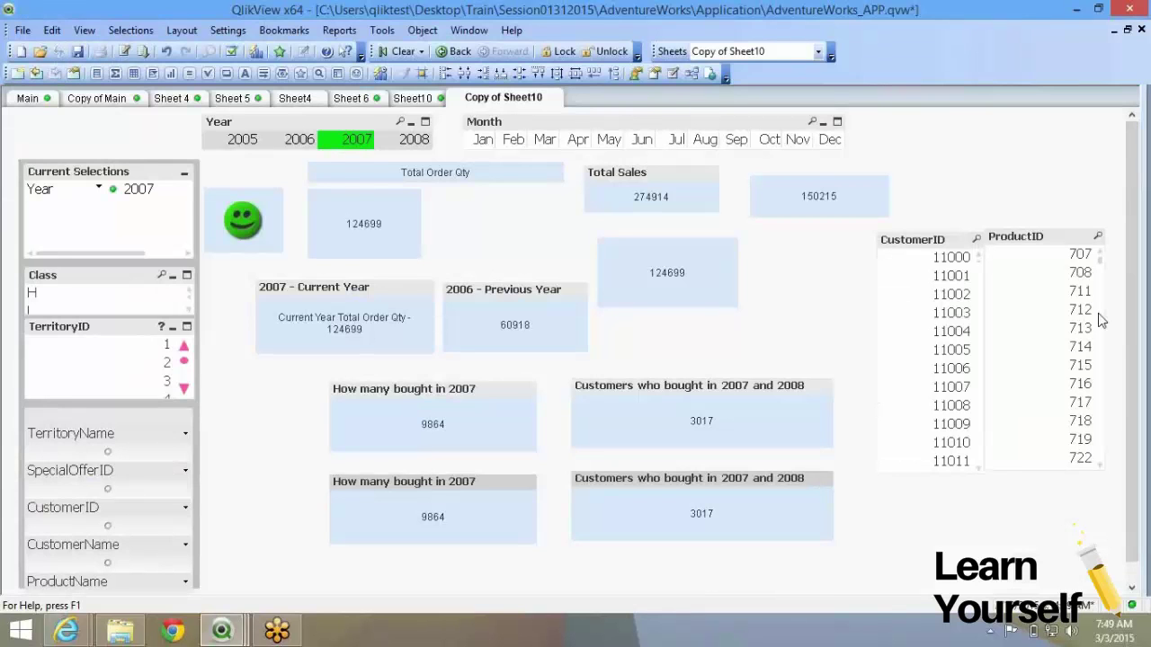
Step: Compare the P({1<Product={'Shoe'}>} Customer) and E({1<Product={'Shoe'}>}) examples in QlikView Help
right_click(658, 509)
left_click(865, 357)
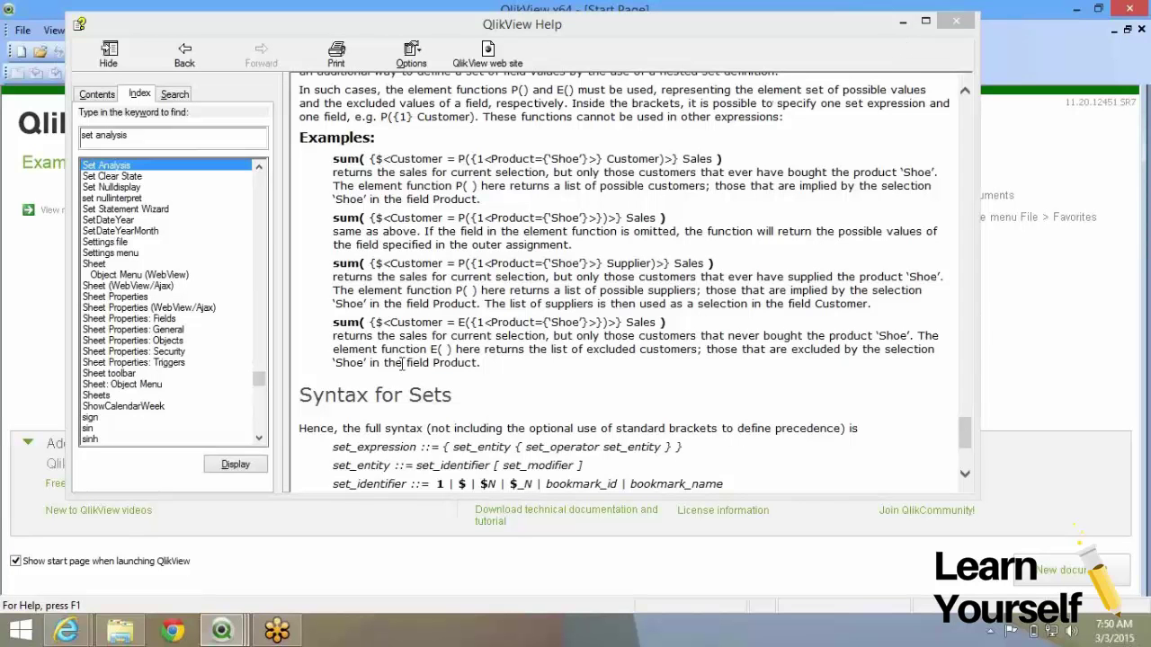
left_click_drag(399, 346, 405, 289)
left_click_drag(459, 158, 601, 160)
left_click(546, 315)
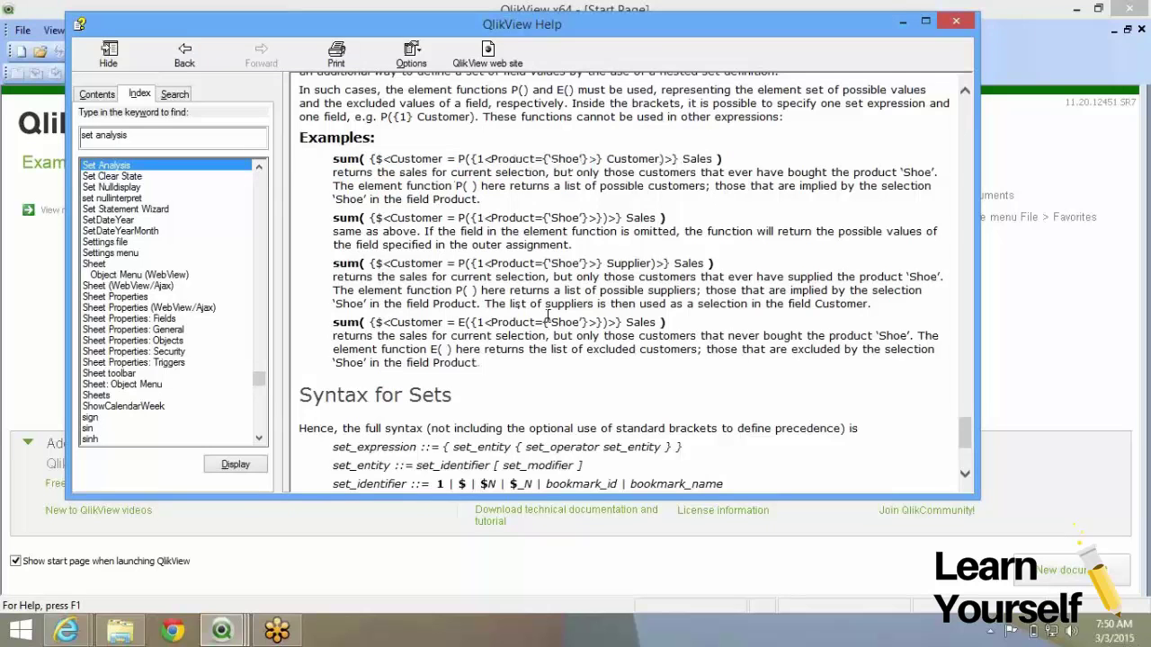
left_click_drag(534, 321, 583, 324)
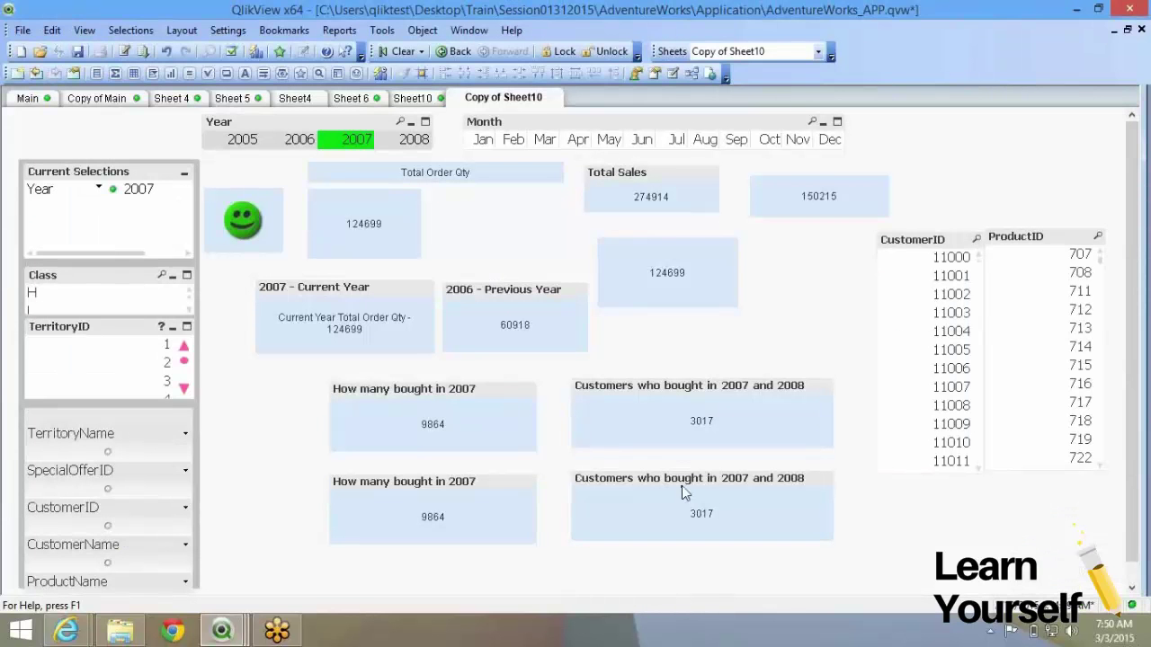
Step: Open the properties of the lower "How many bought in 2007" text object
left_click(383, 509)
right_click(383, 509)
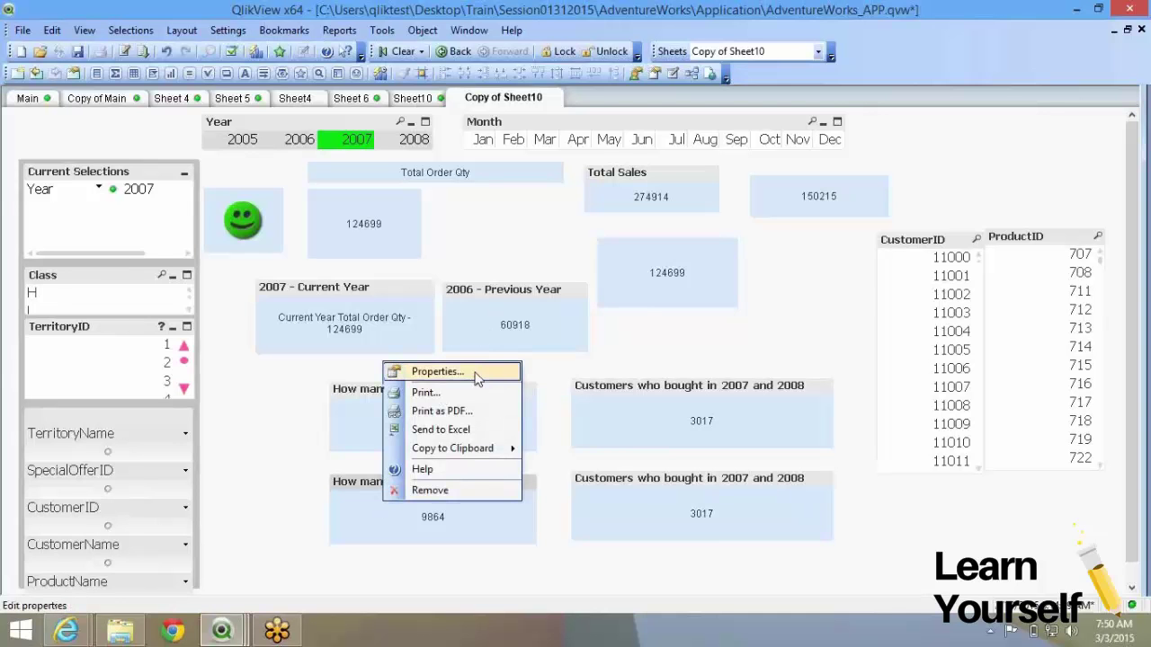
left_click(477, 372)
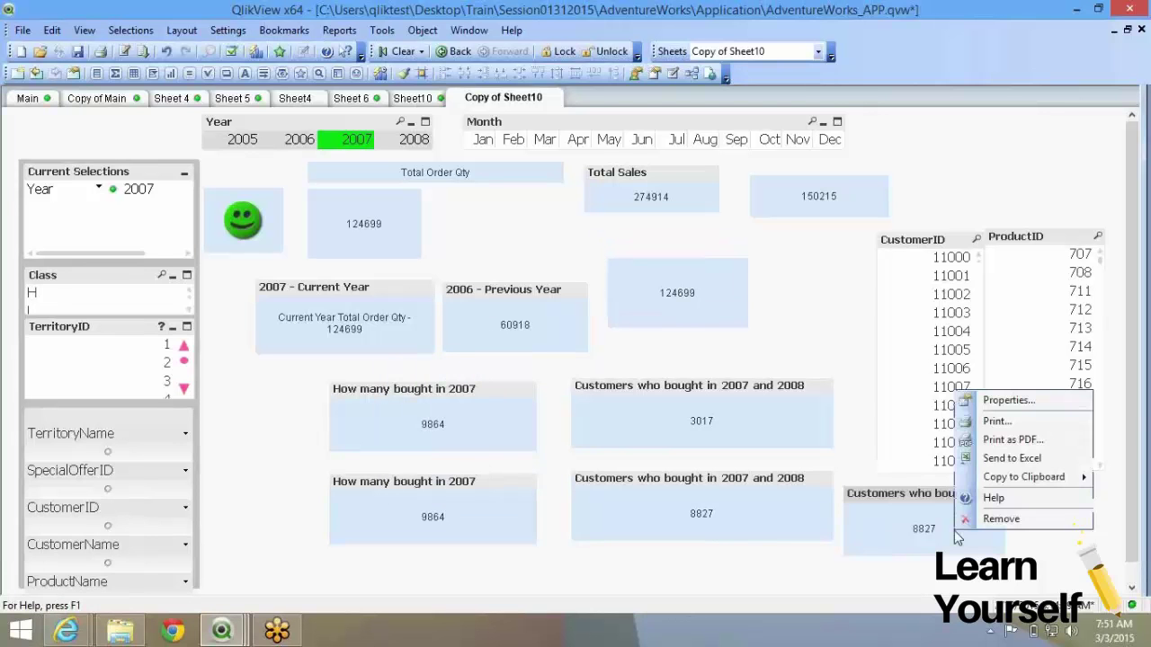
Step: Delete the CustomerID = E() condition from the narrow copied text object and accept =Count({<Year = {2008}>} DISTINCT CustomerID)
left_click(1006, 400)
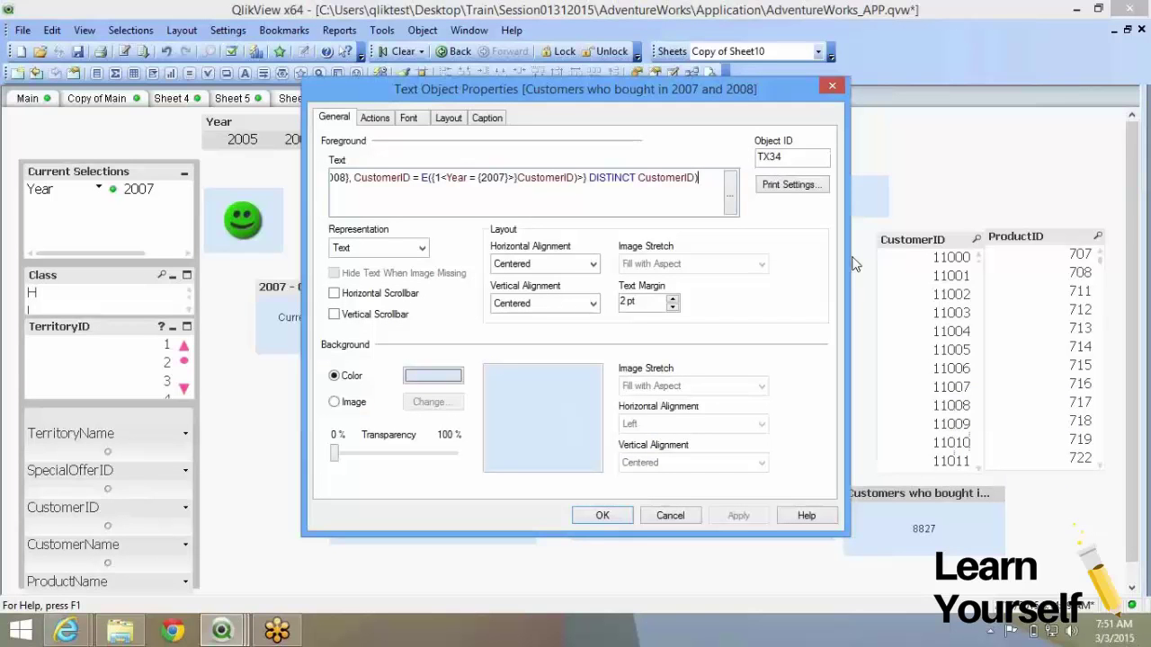
left_click(1128, 226)
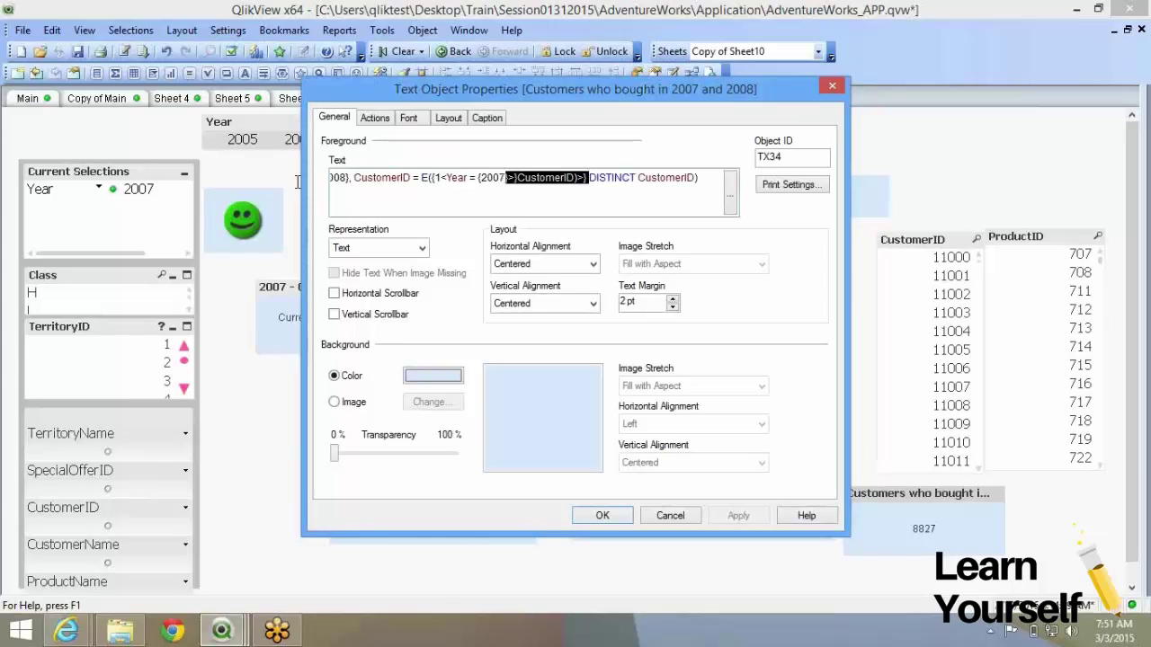
left_click(449, 179, "shift")
left_click(451, 182)
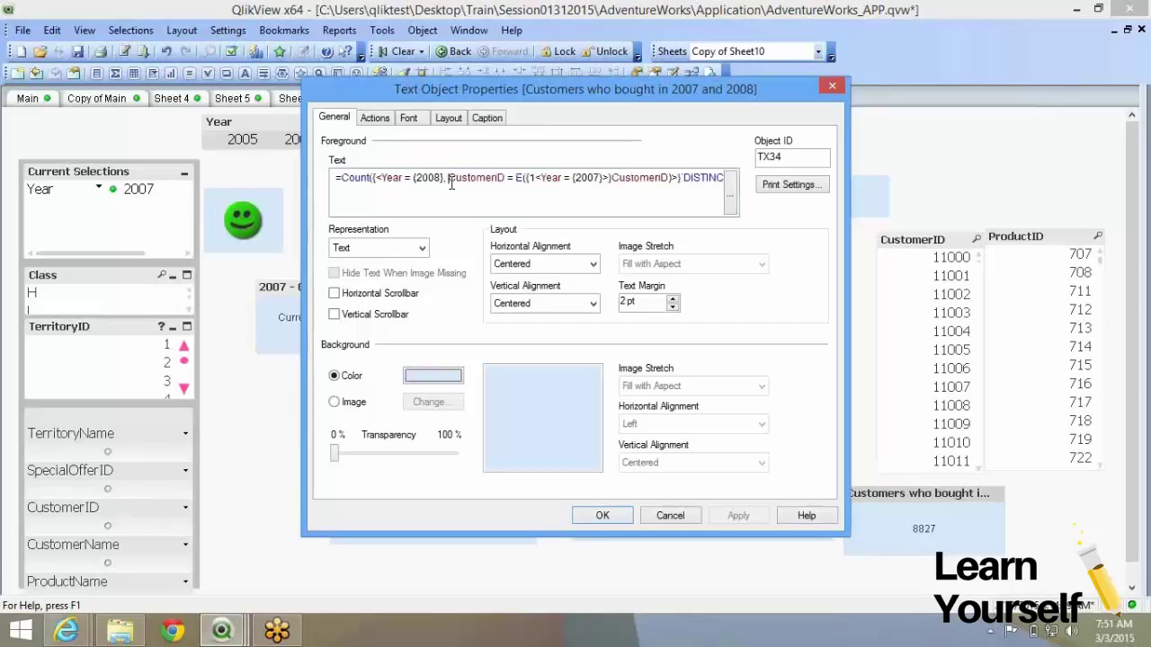
key("shift+Right")
key("shift+Right")
key("shift+Right")
key("shift+Right")
key("shift+Right")
key("shift+Right")
key("shift+Right")
key("shift+Right")
key("shift+Right")
key("shift+Right")
key("shift+Right")
key("shift+Right")
key("shift+Right")
key("shift+Right")
key("shift+Right")
key("shift+Right")
key("shift+Right")
key("shift+Right")
key("shift+Right")
key("shift+Right")
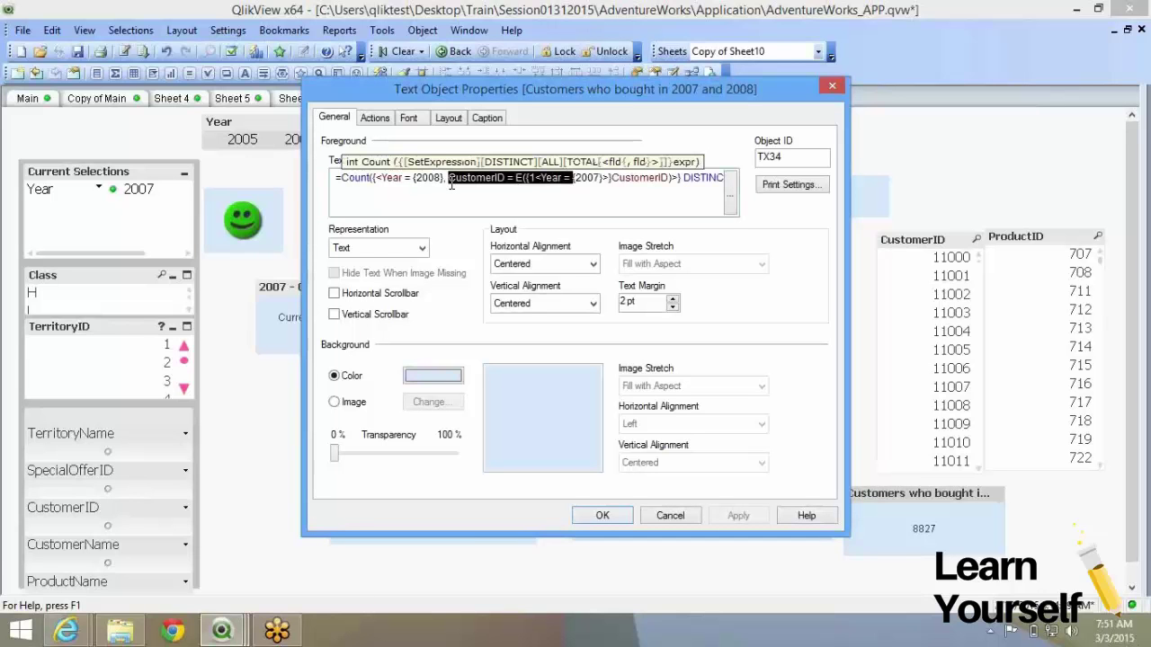
key("shift+Right")
key("shift+Right")
key("shift+Right")
key("shift+Right")
key("shift+Right")
key("shift+Right")
key("shift+Right")
key("shift+Right")
key("shift+Right")
key("shift+Right")
key("shift+Right")
key("shift+Right")
key("shift+Right")
key("shift+Right")
key("shift+Right")
key("shift+Right")
key("shift+Right")
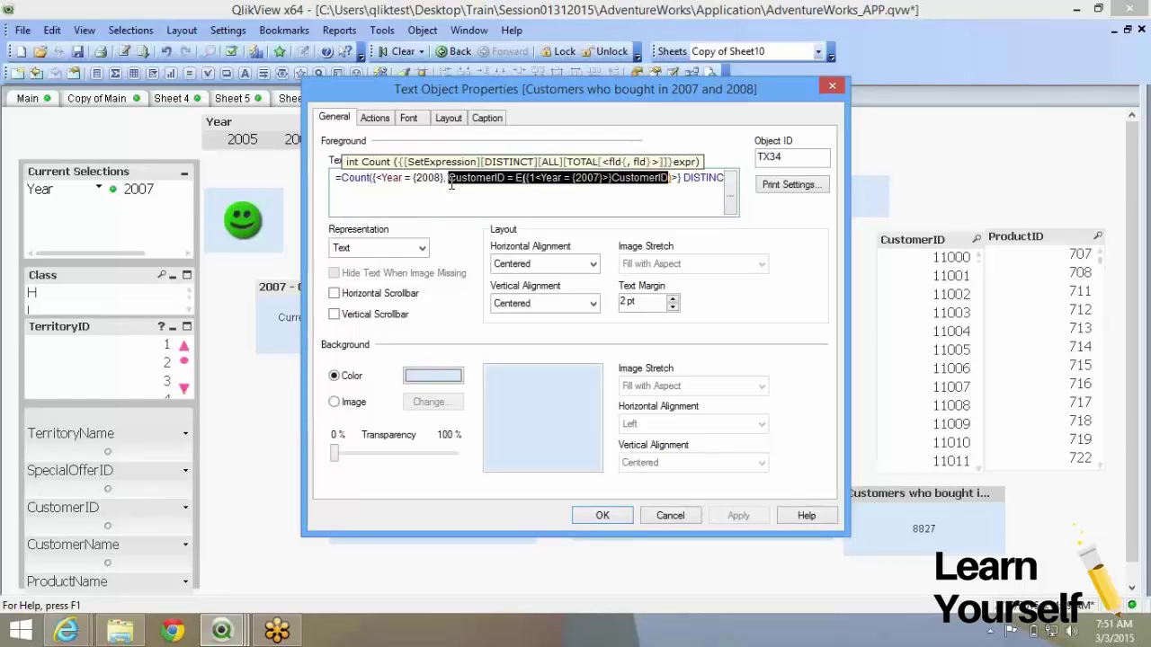
key("Delete")
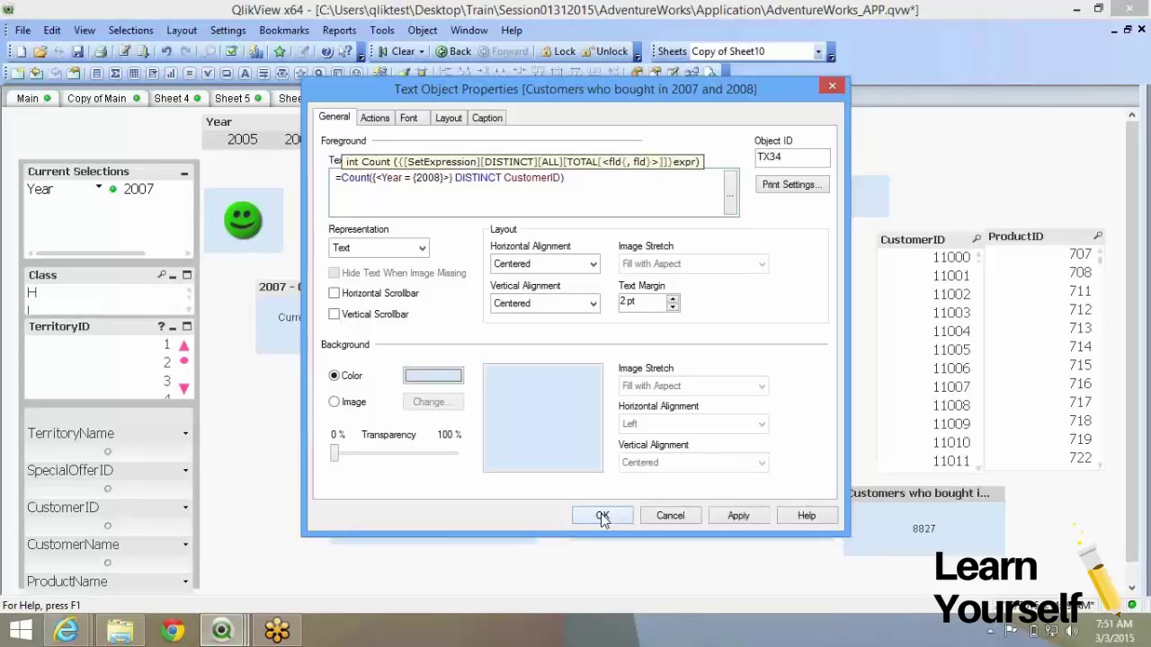
left_click(600, 516)
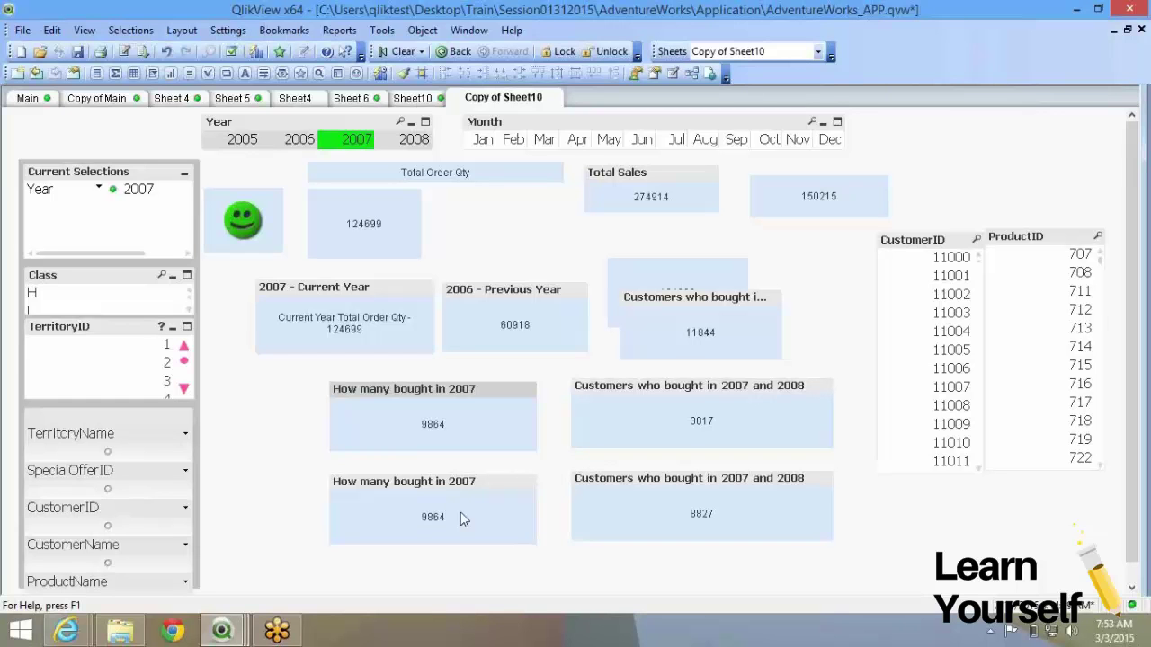
Step: Examine the year 2007 inside the E() function of the lower "Customers who bought in 2007 and 2008" text object's expression and close its properties
left_click(702, 514)
right_click(705, 517)
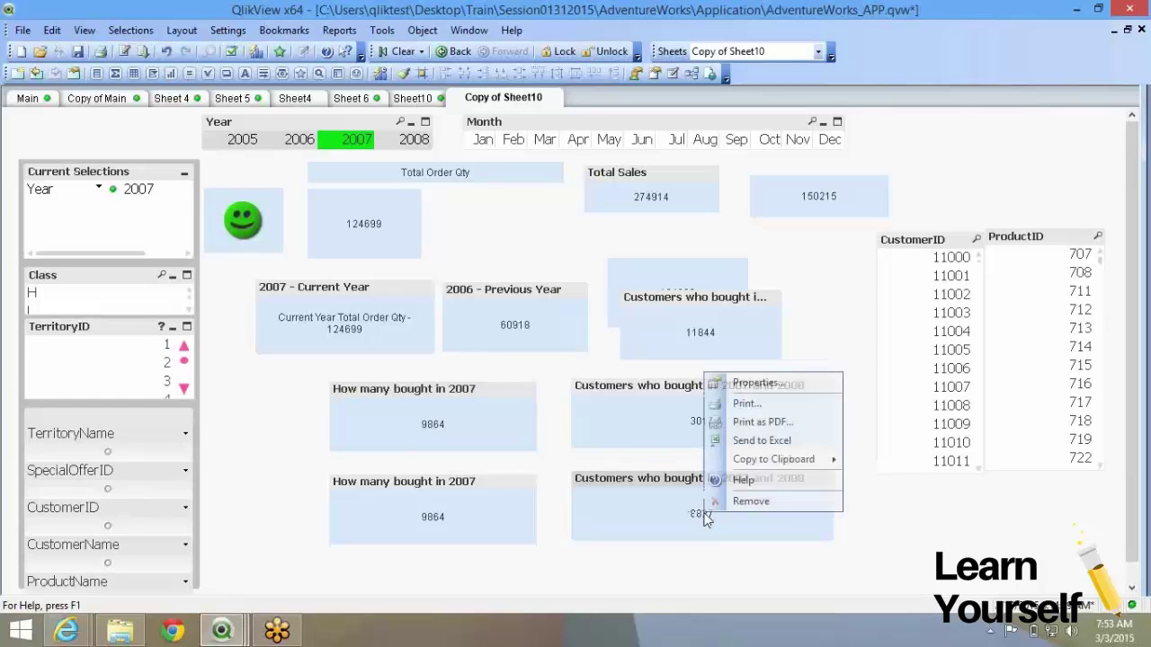
left_click(755, 383)
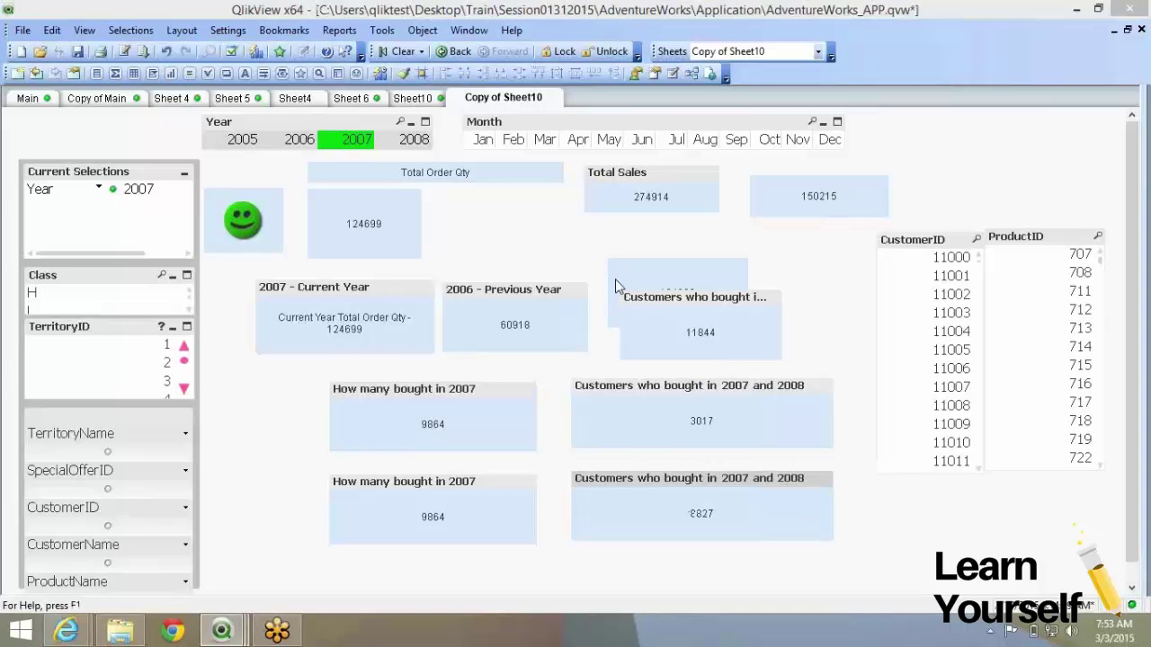
double_click(486, 178)
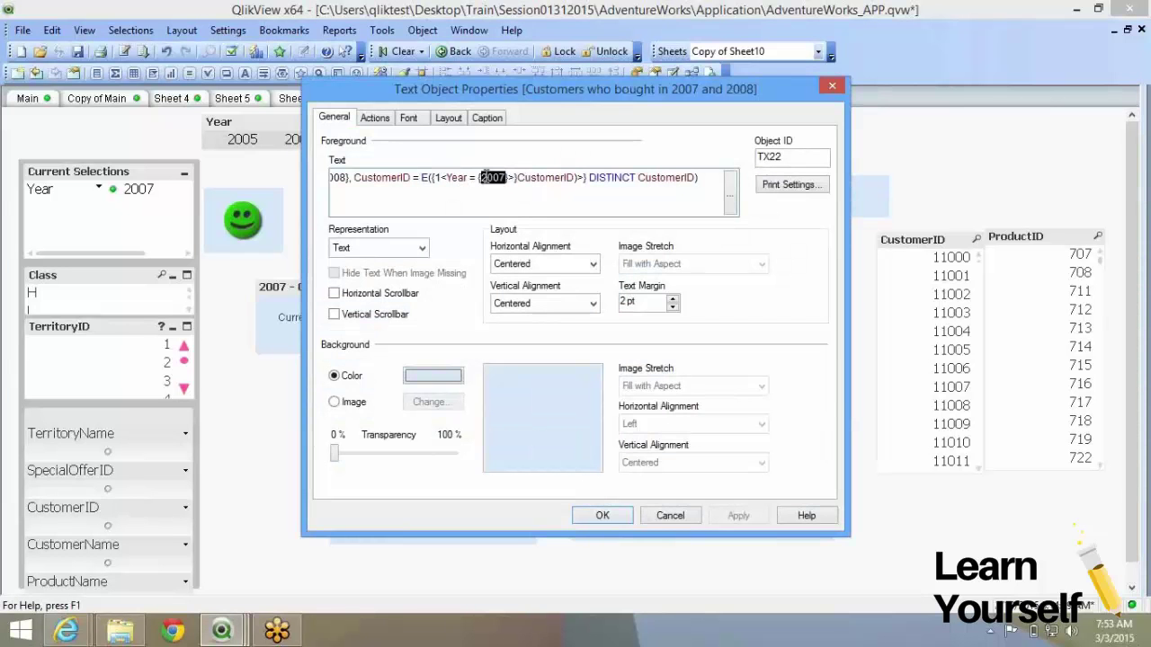
left_click(601, 519)
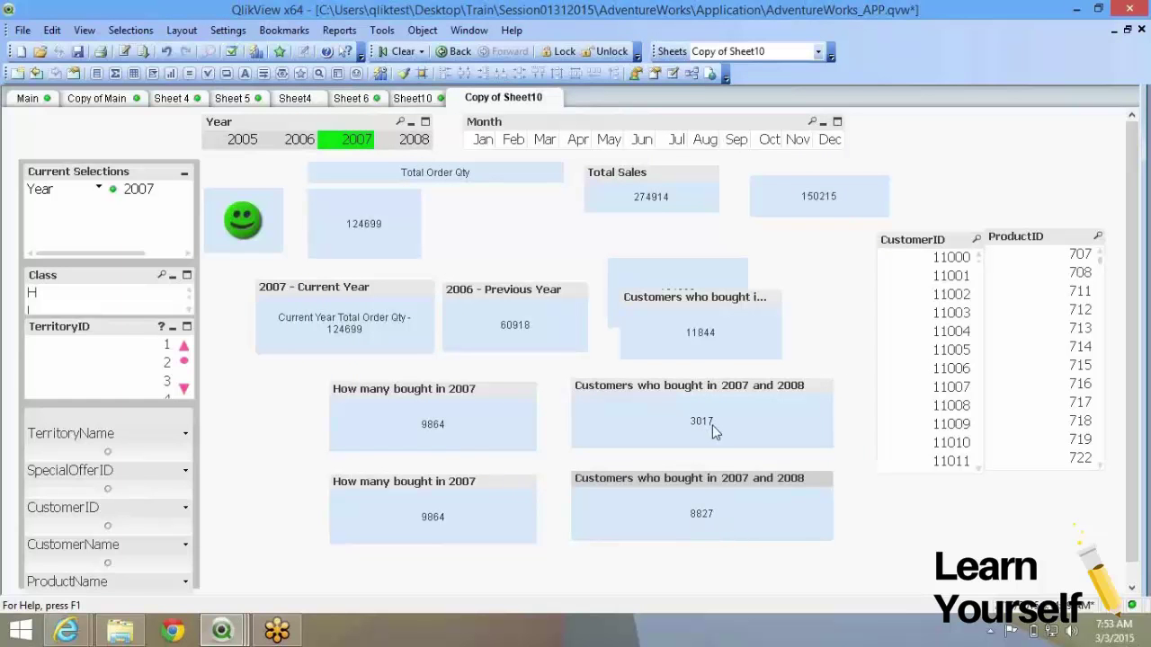
Step: Reopen the lower "Customers who bought in 2007 and 2008" text object's properties to review its E() expression against the 2008 total text object
left_click(699, 348)
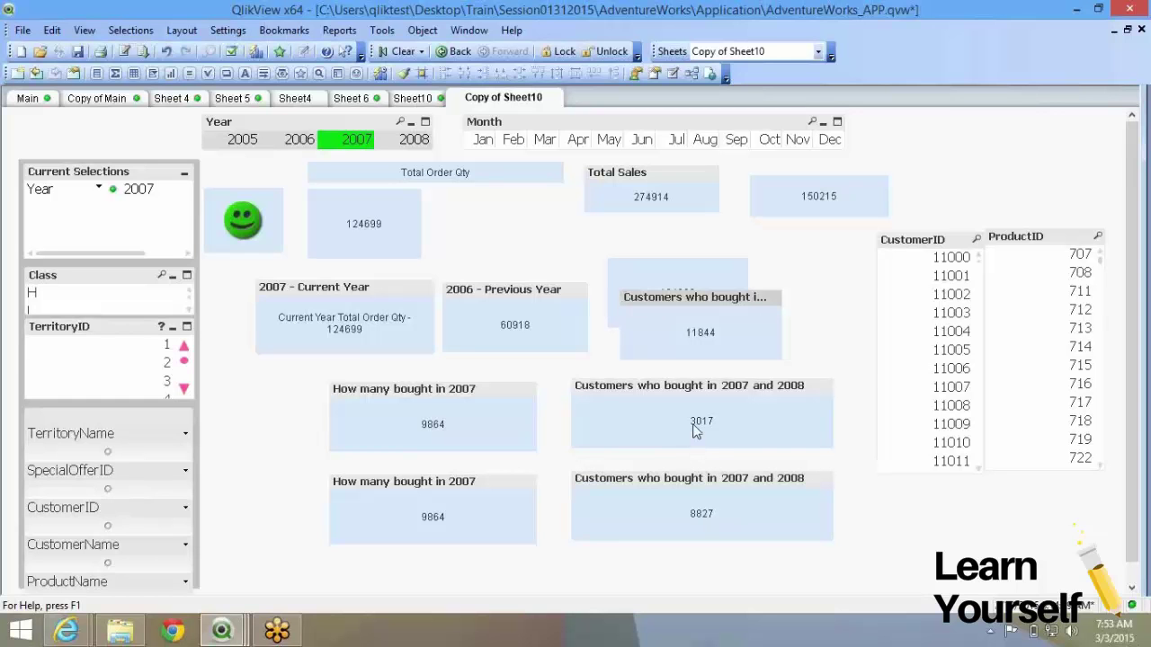
right_click(702, 514)
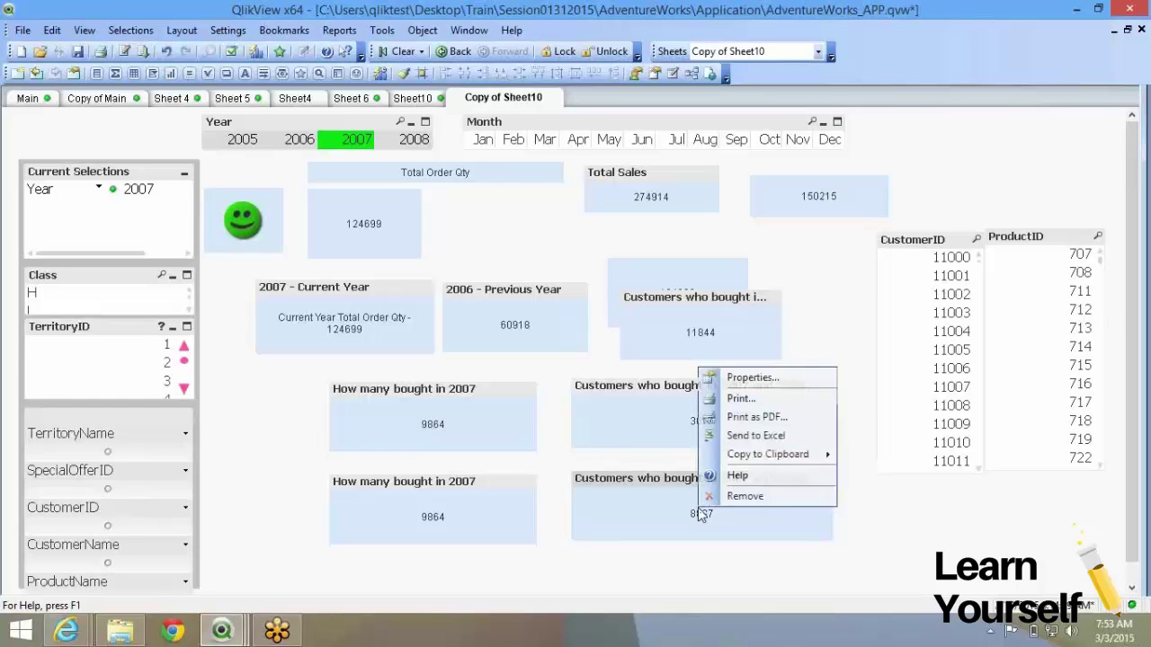
left_click(728, 373)
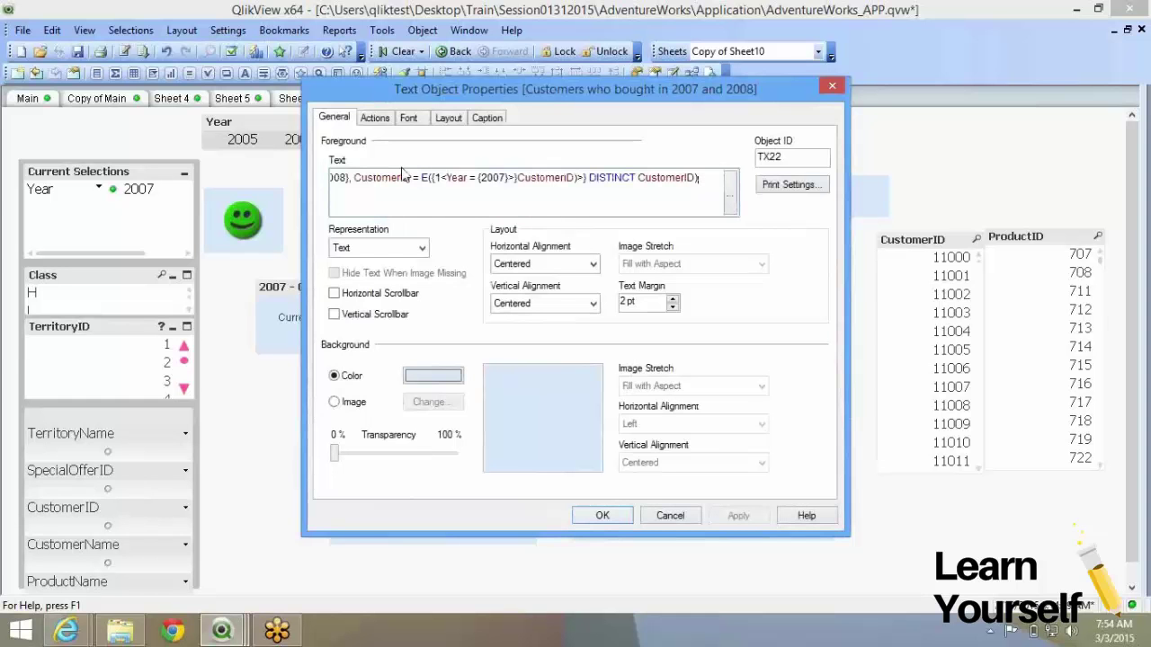
Step: Review the P() and E() set modifier examples in QlikView Help, then return to the document and close the text object's properties
left_click(224, 640)
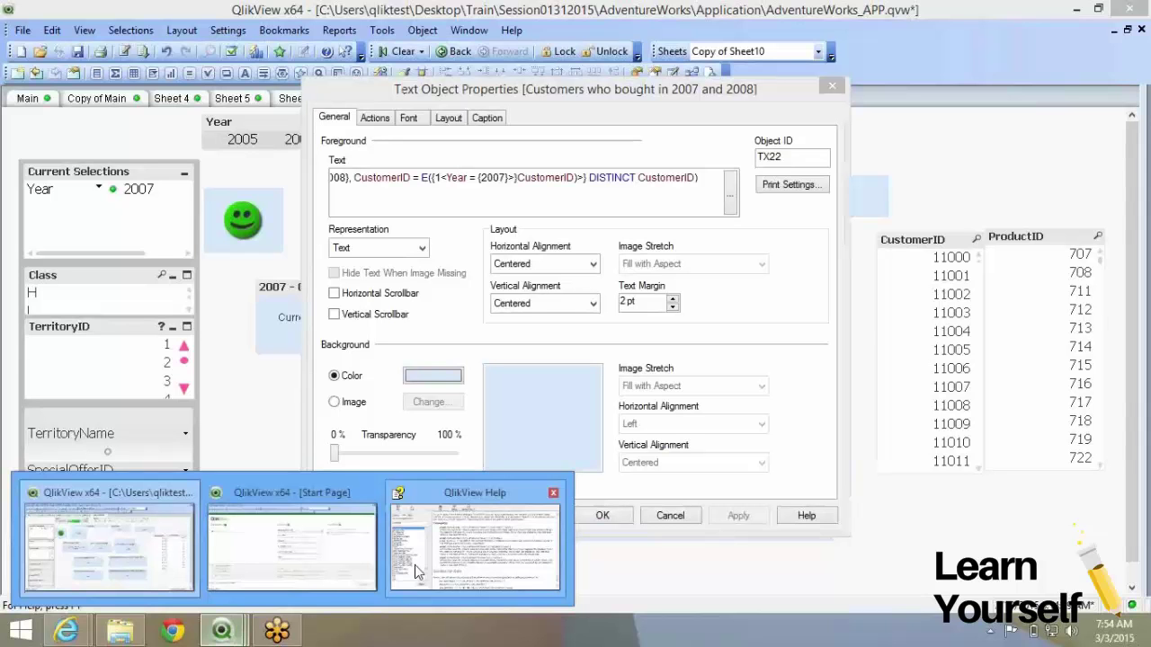
left_click(414, 564)
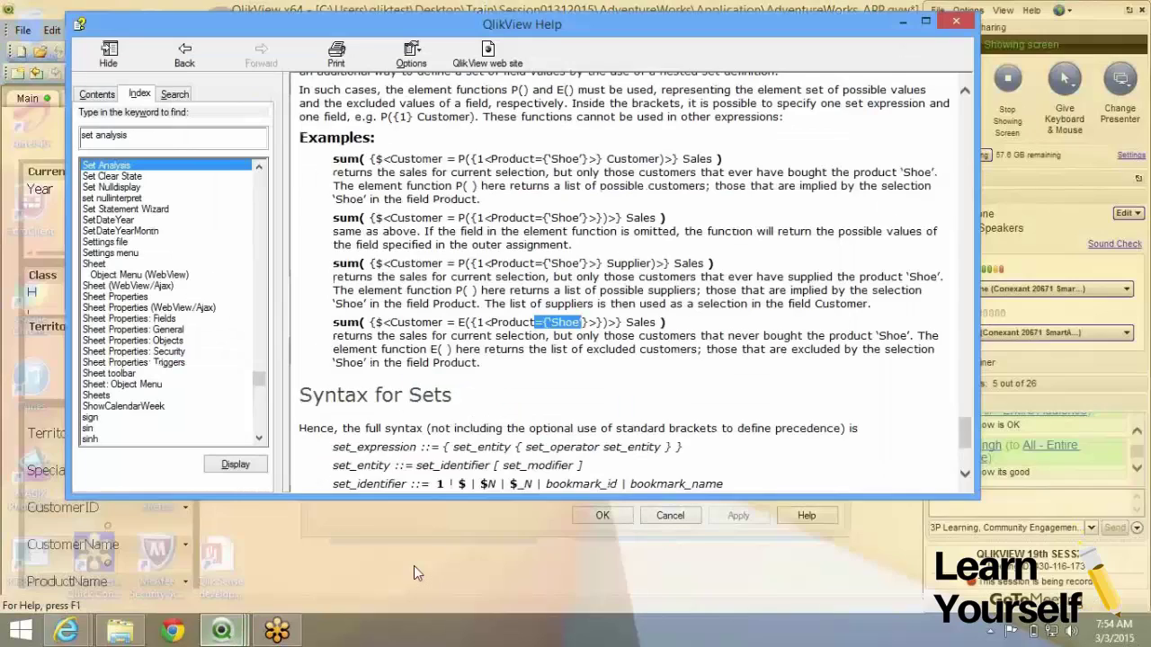
left_click(567, 231)
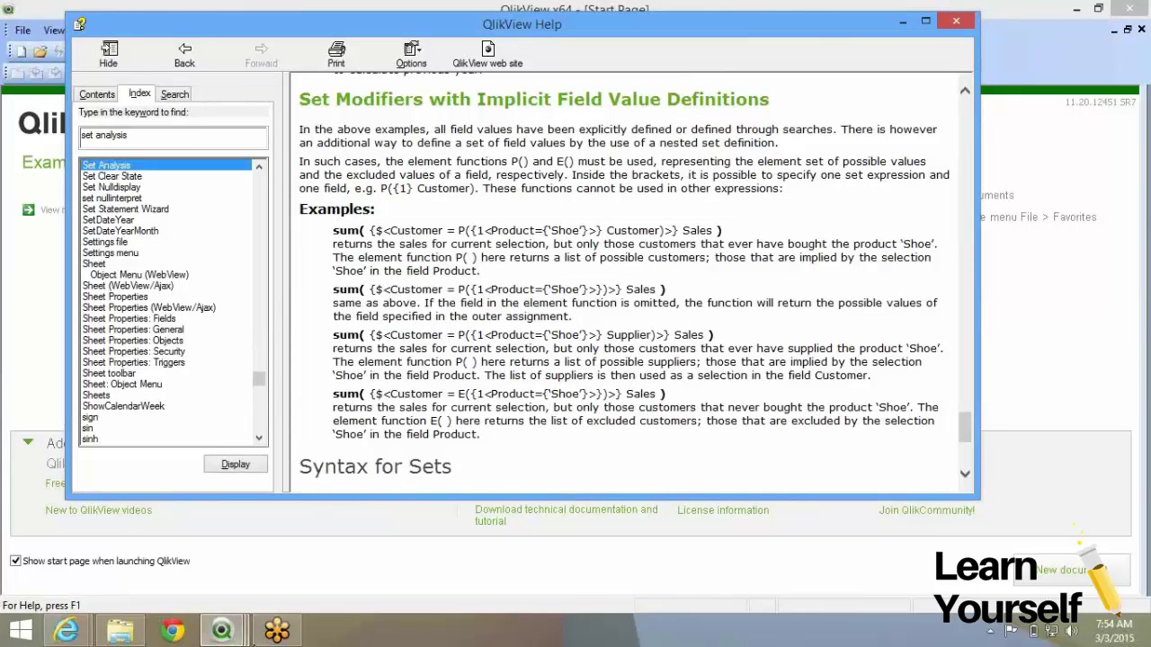
left_click(229, 633)
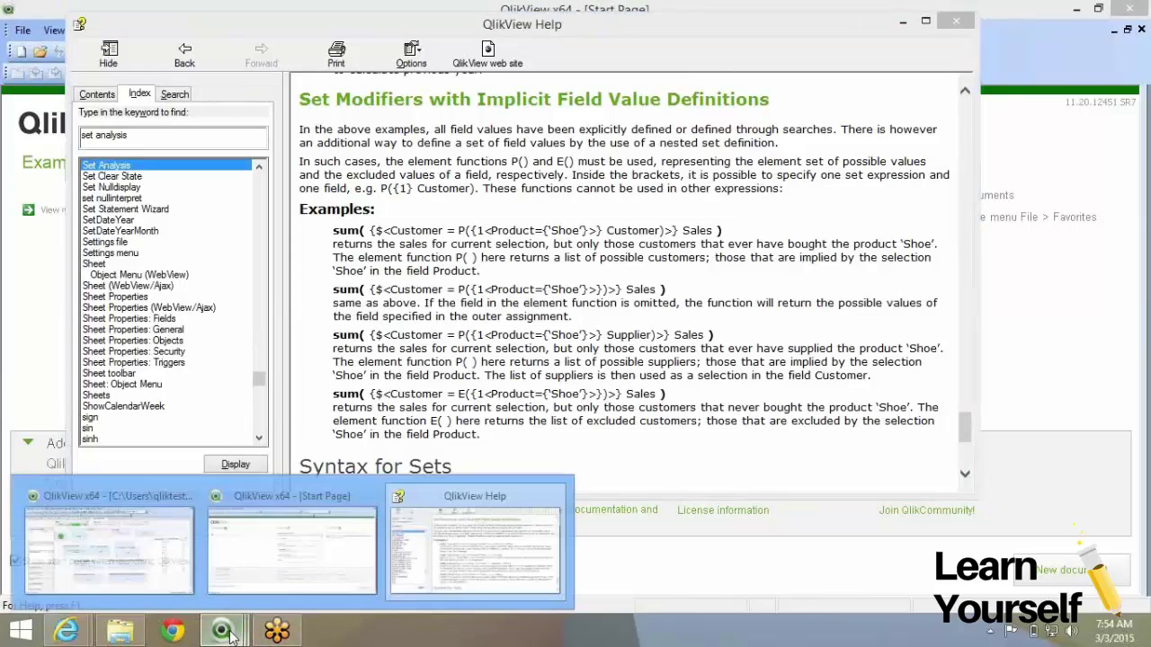
left_click(170, 563)
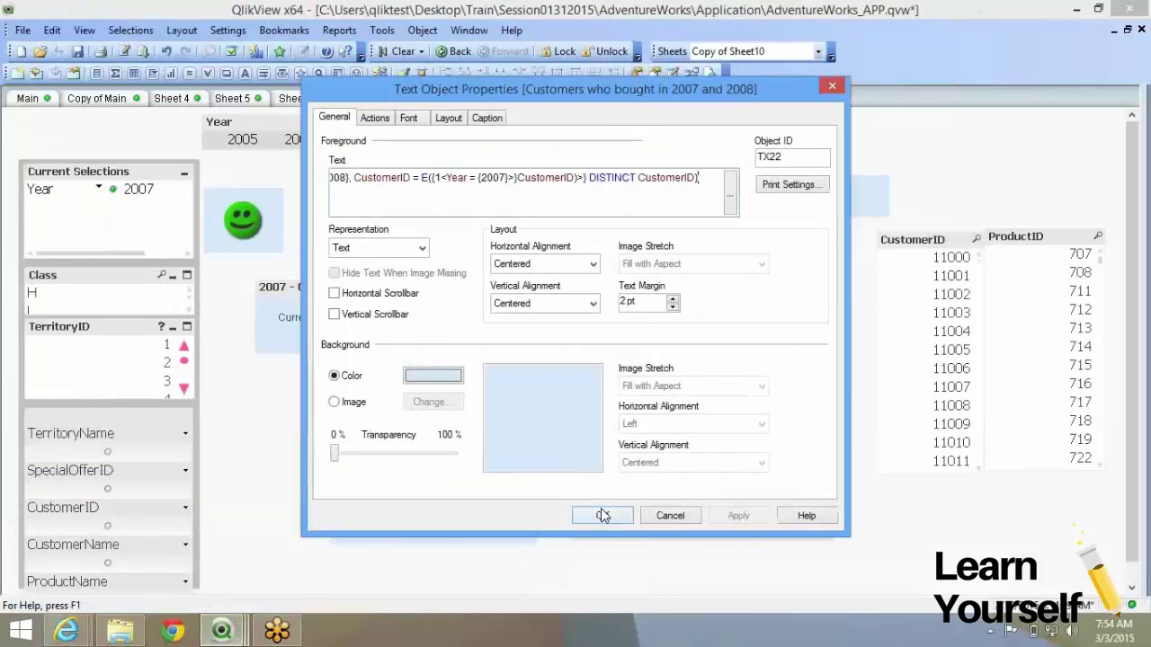
left_click(600, 512)
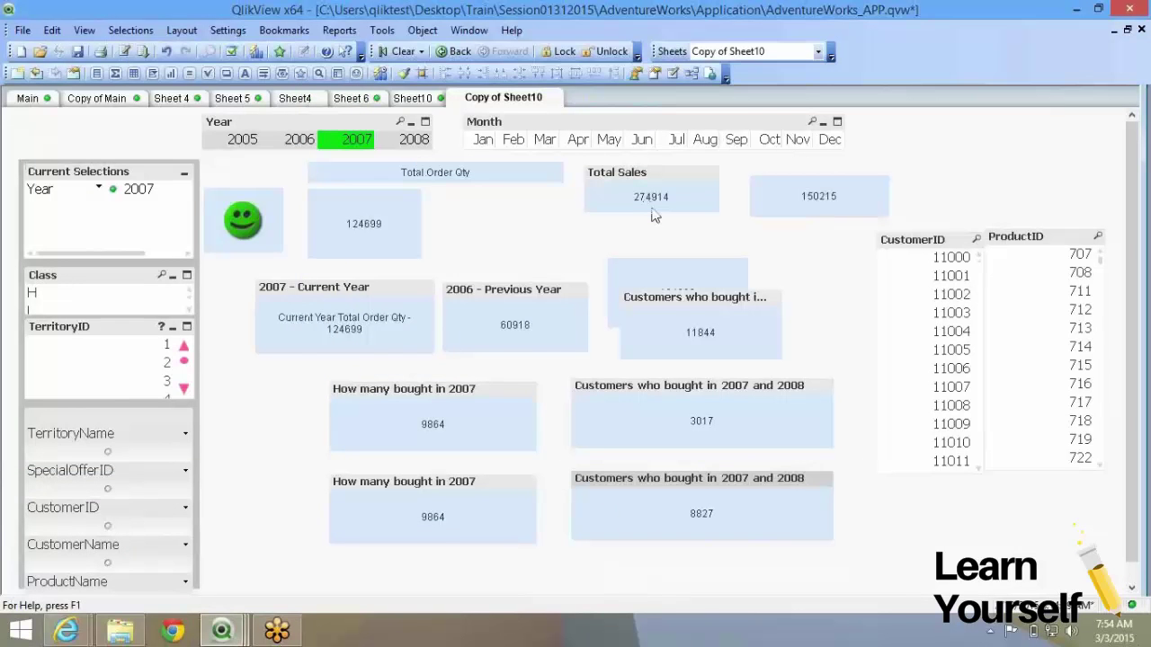
Step: Clear the 2007 selection in the Year list box and make a copy of the Copy of Sheet10 sheet
left_click(337, 149)
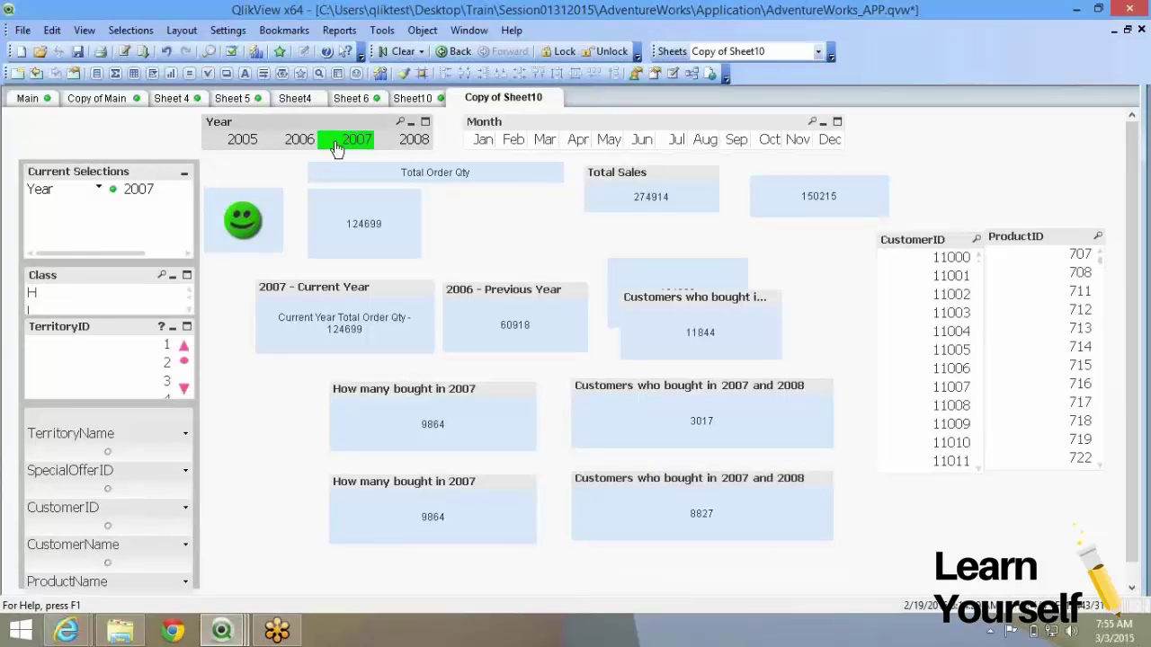
left_click(337, 148)
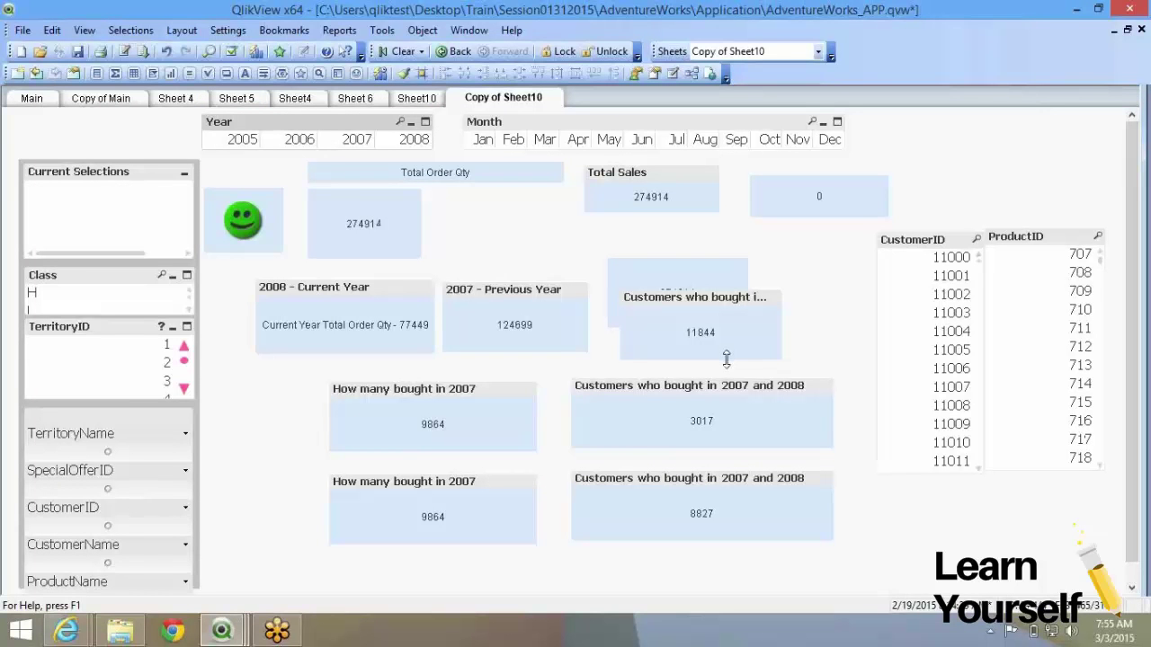
right_click(462, 231)
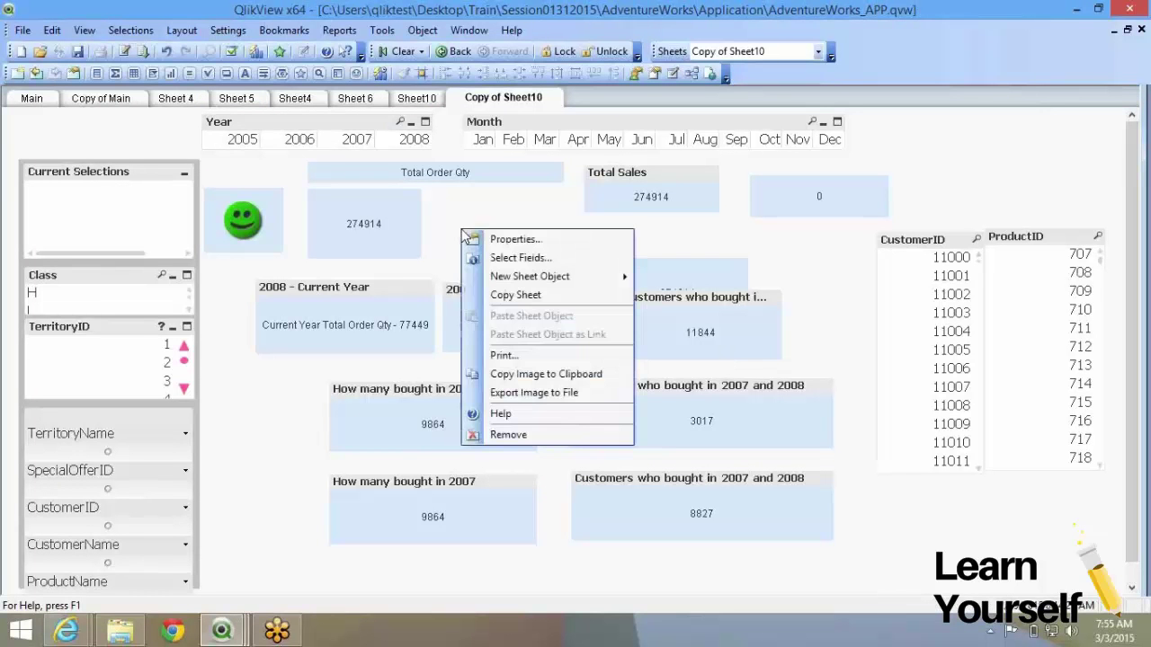
left_click(515, 295)
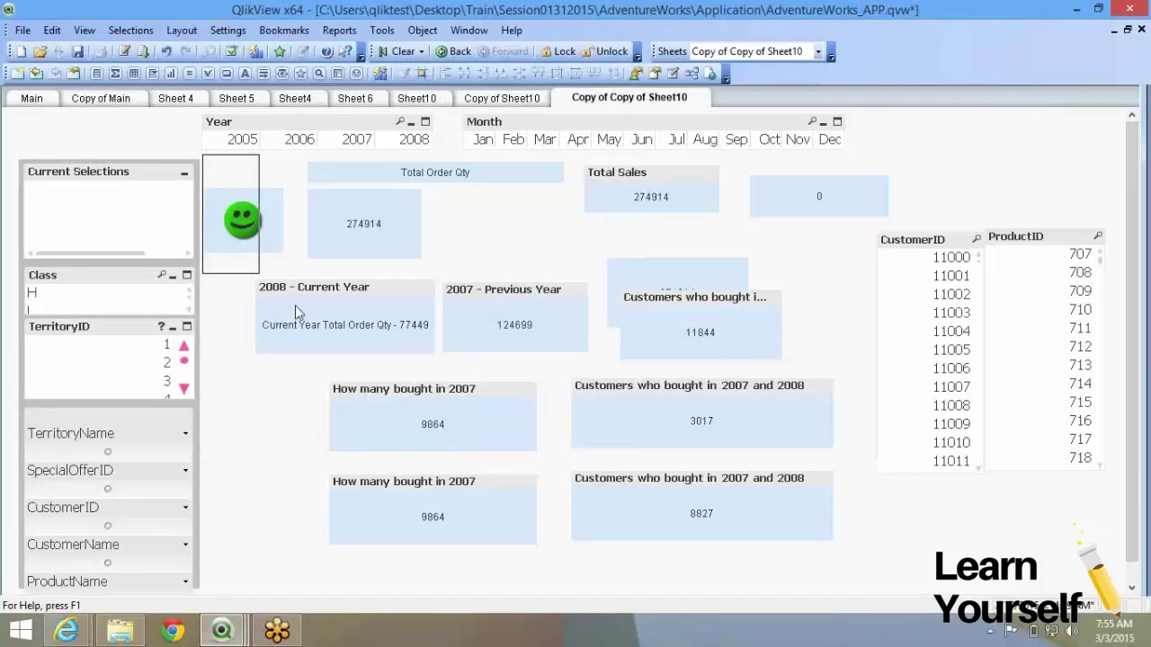
Step: Delete all text objects from the new sheet copy and stack the CustomerID list box beside Month, with ProductID below it
left_click_drag(295, 305, 963, 594)
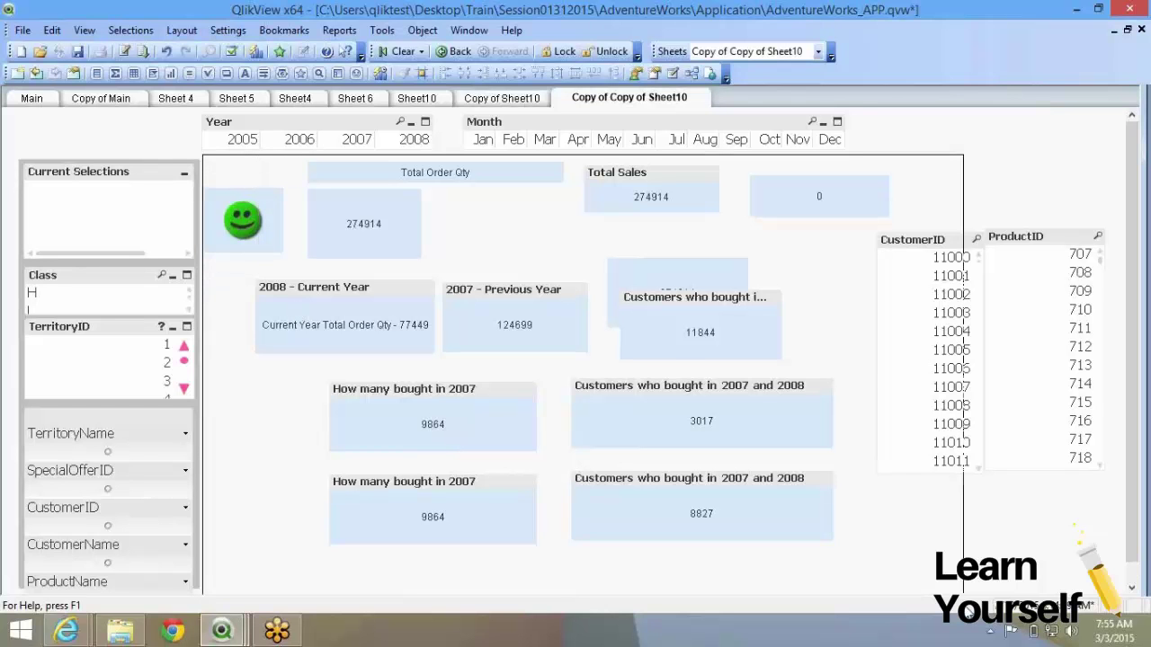
left_click_drag(962, 593, 962, 594)
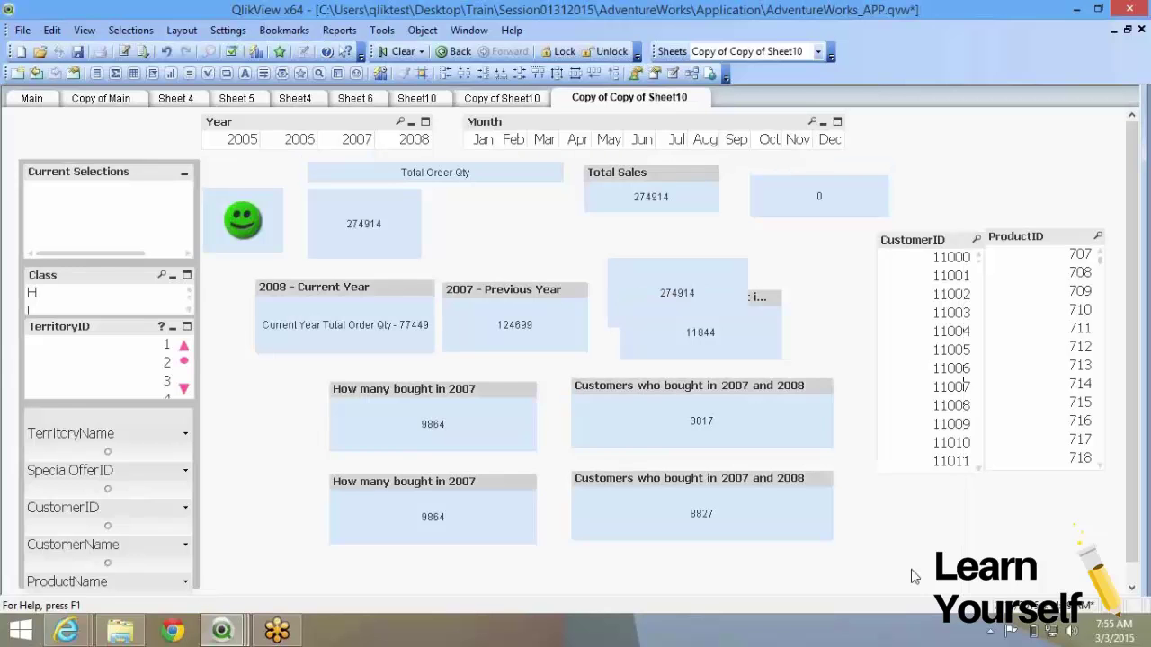
key("Delete")
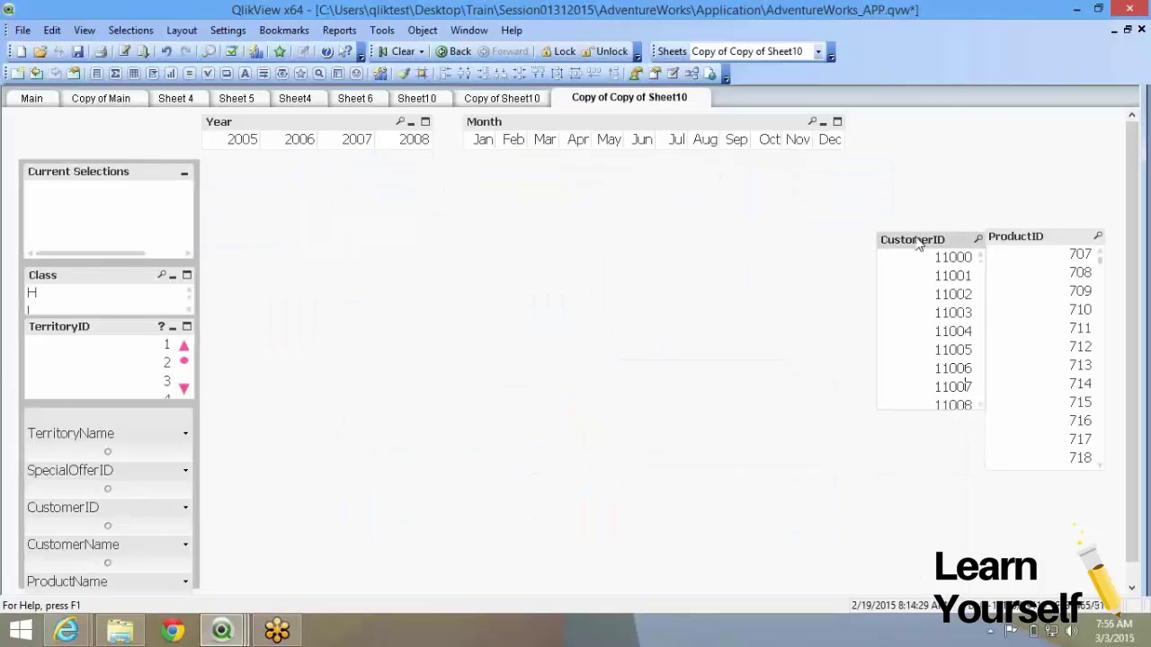
left_click_drag(919, 245, 927, 122)
left_click_drag(1068, 238, 970, 304)
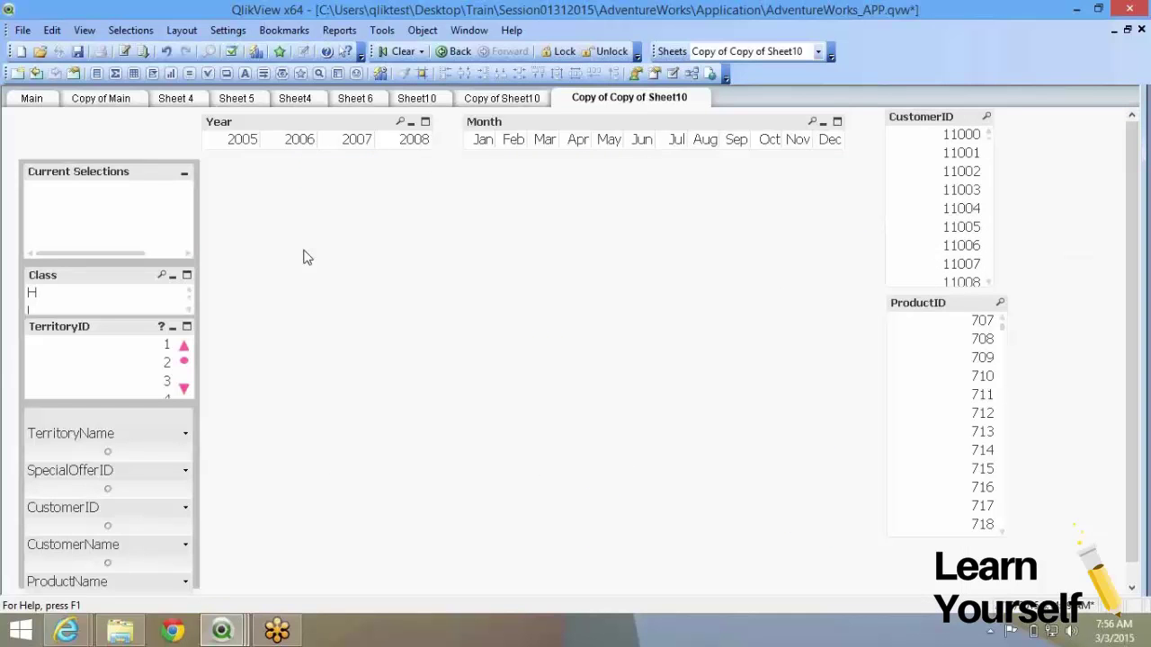
left_click(502, 97)
right_click(419, 342)
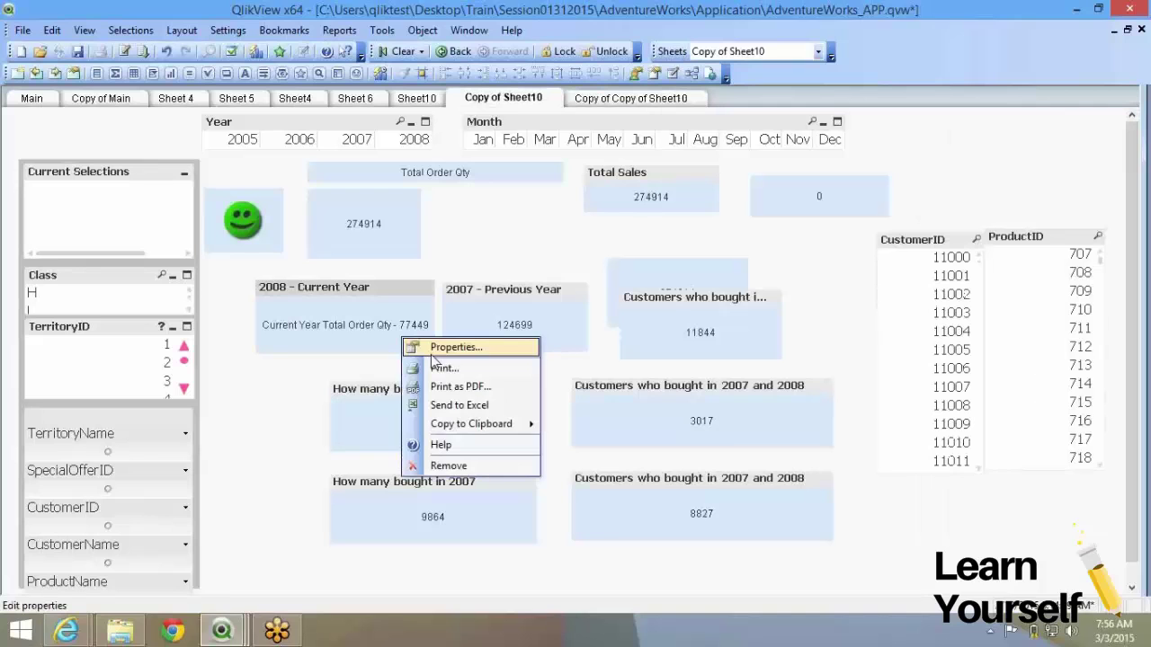
key("Escape")
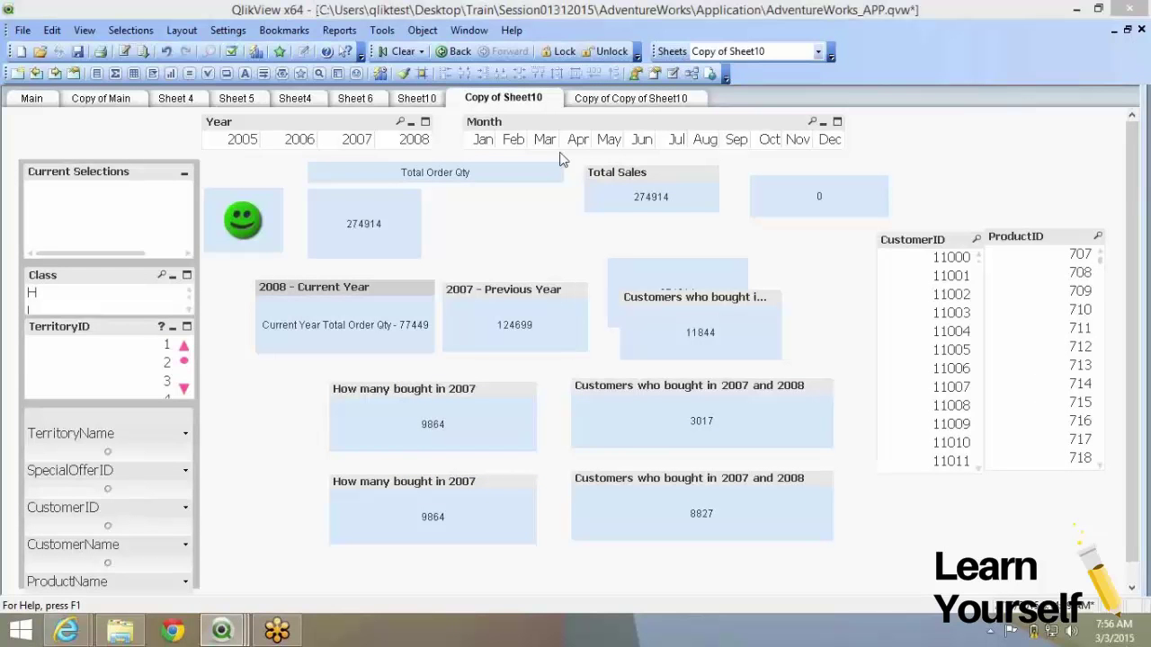
left_click(620, 99)
right_click(332, 248)
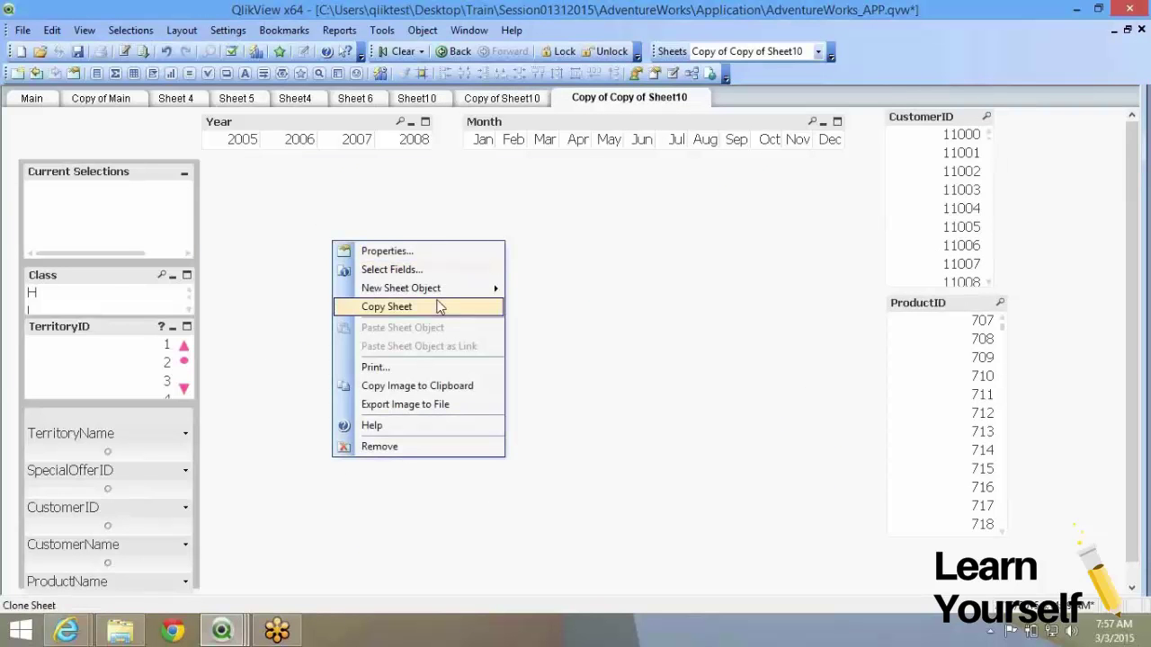
mouse_move(441, 303)
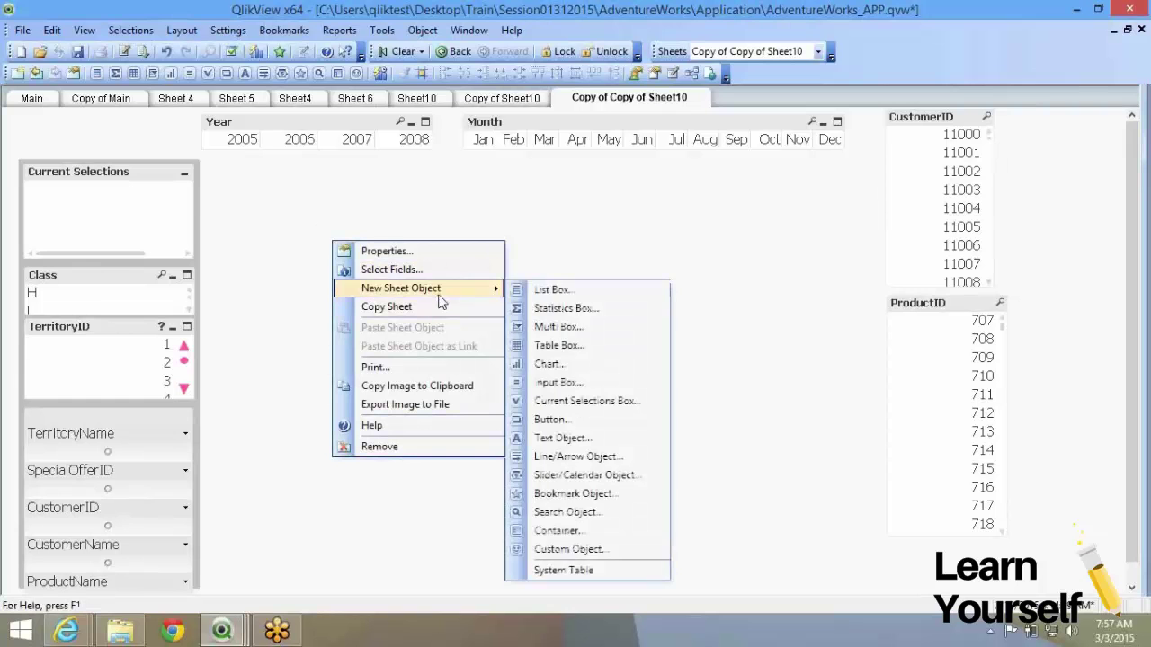
left_click(244, 175)
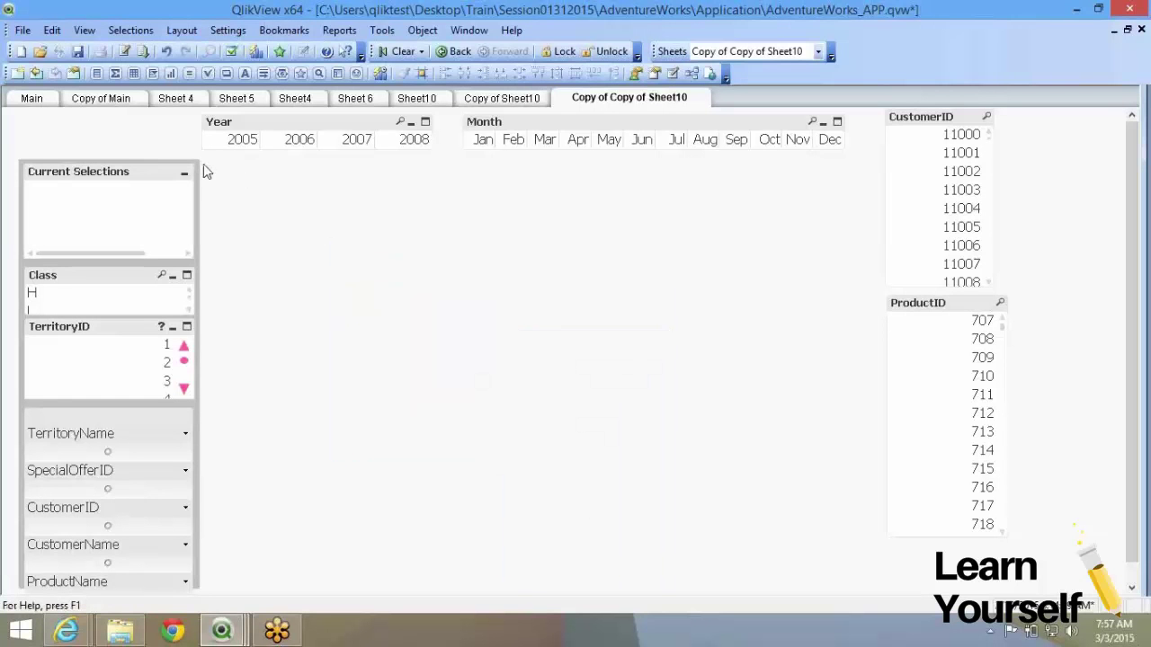
Step: Start a new bar chart on the emptied sheet with the window title Sales Analysis and proceed to its dimensions
right_click(209, 159)
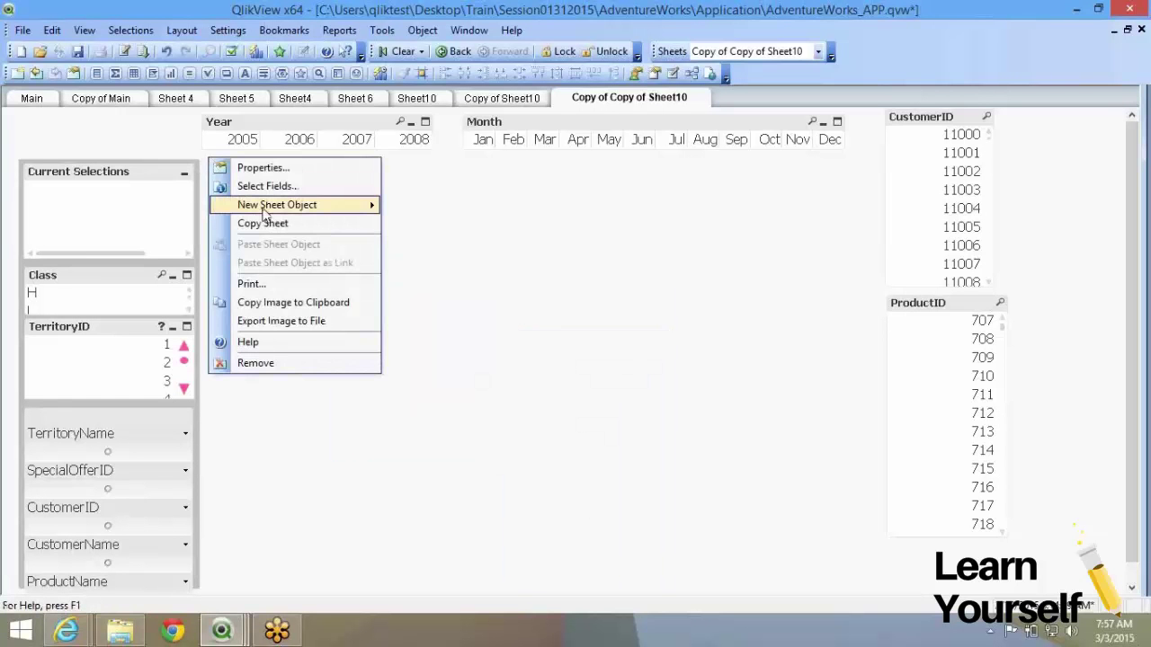
mouse_move(266, 215)
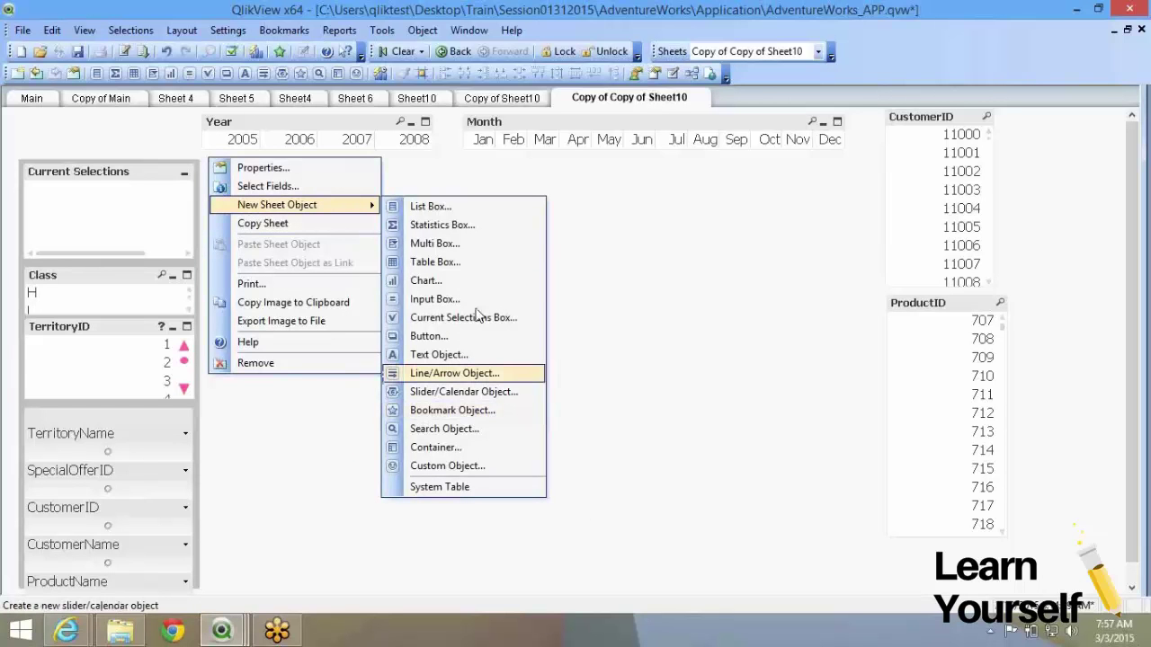
left_click(440, 283)
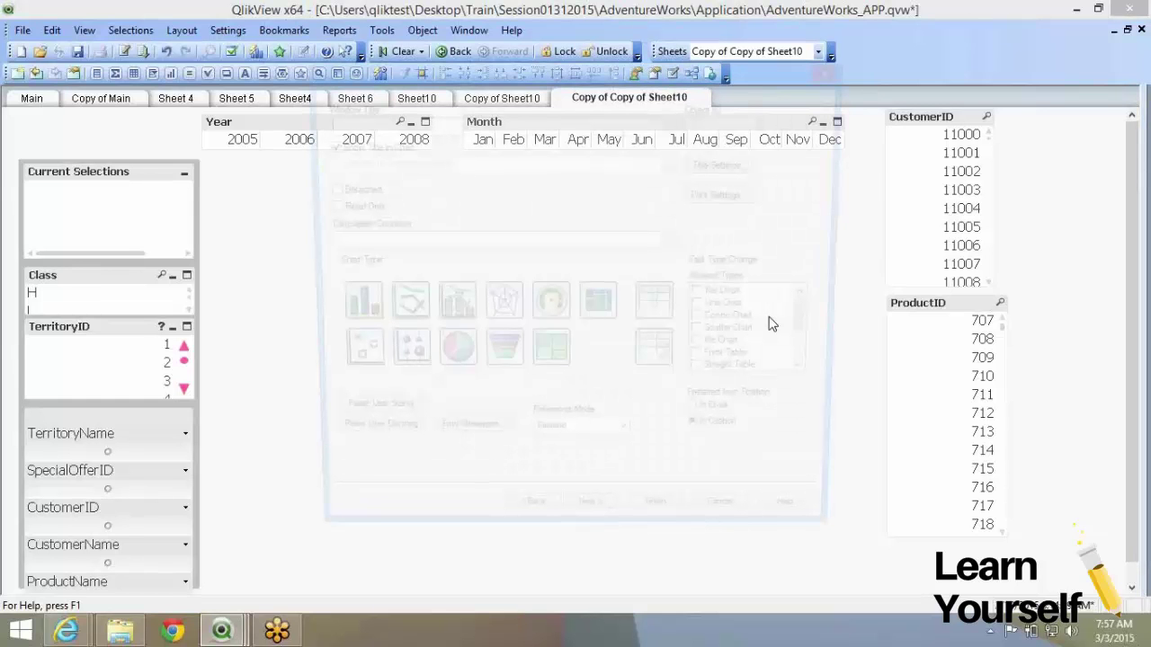
left_click(893, 302)
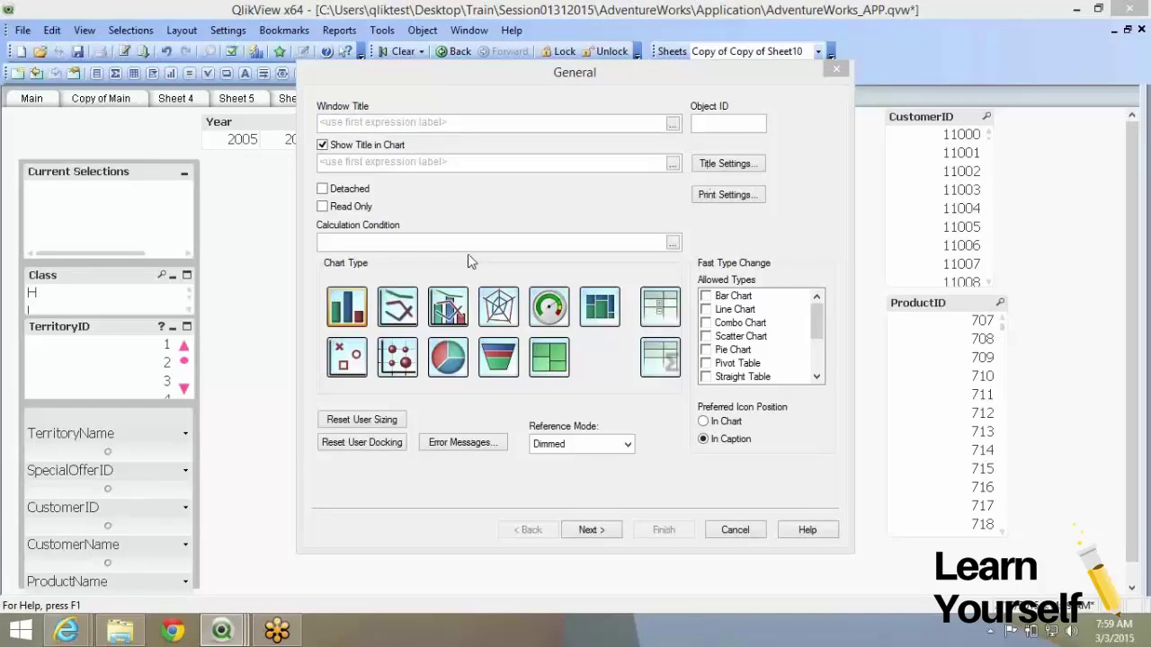
left_click(383, 126)
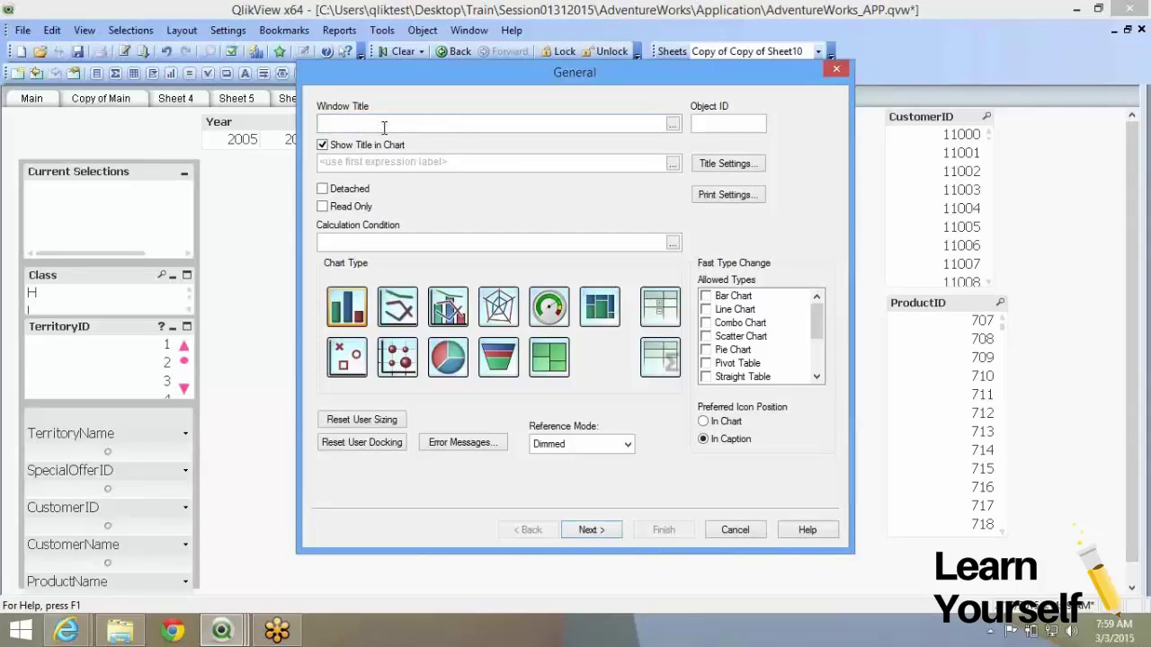
type("Sales Analysis")
left_click(394, 240)
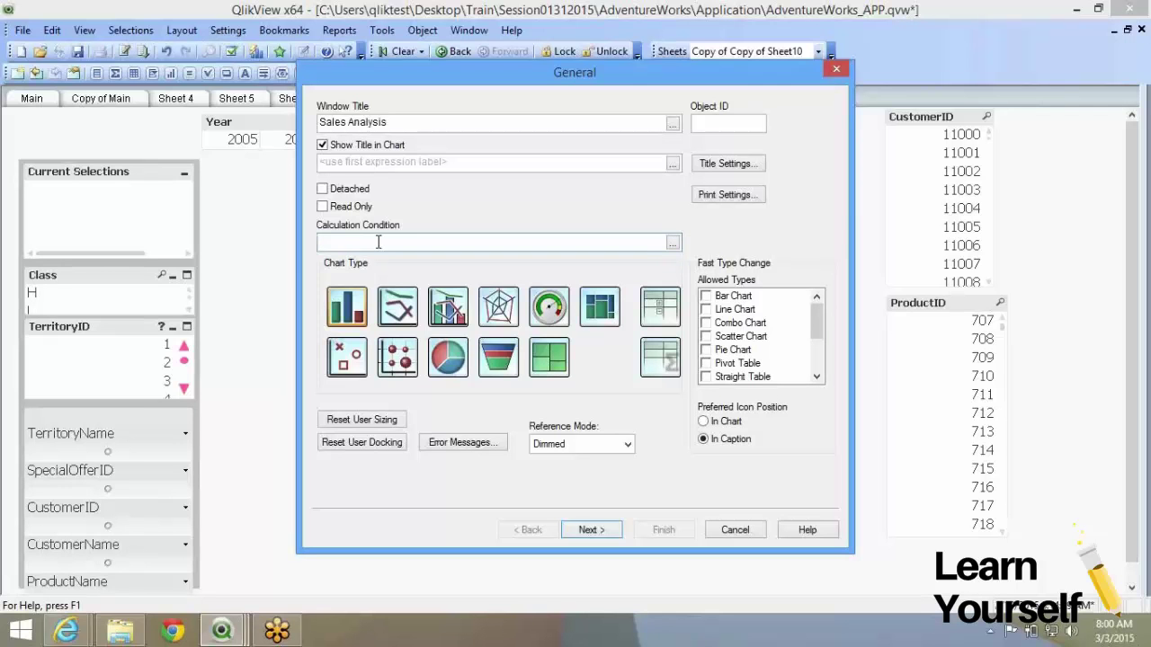
left_click(351, 313)
left_click(597, 530)
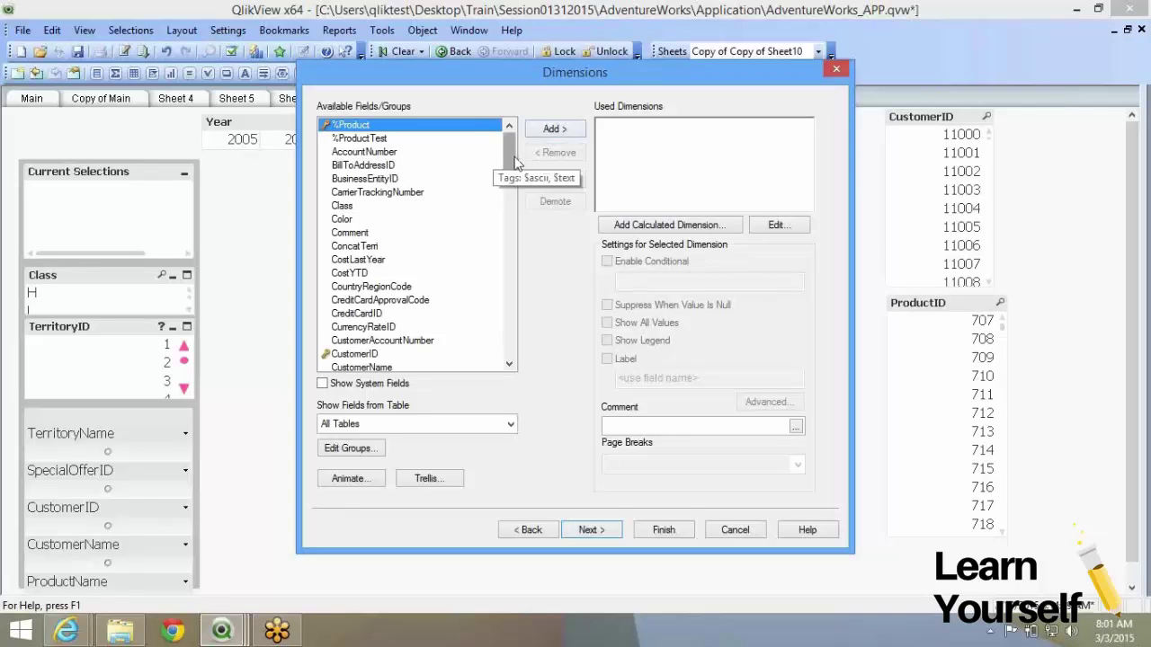
Step: Add TerritoryID to the chart's used dimensions
mouse_move(516, 162)
left_mouse_down()
mouse_move(527, 298)
mouse_move(535, 228)
mouse_move(510, 149)
left_mouse_up()
left_click_drag(510, 155, 510, 346)
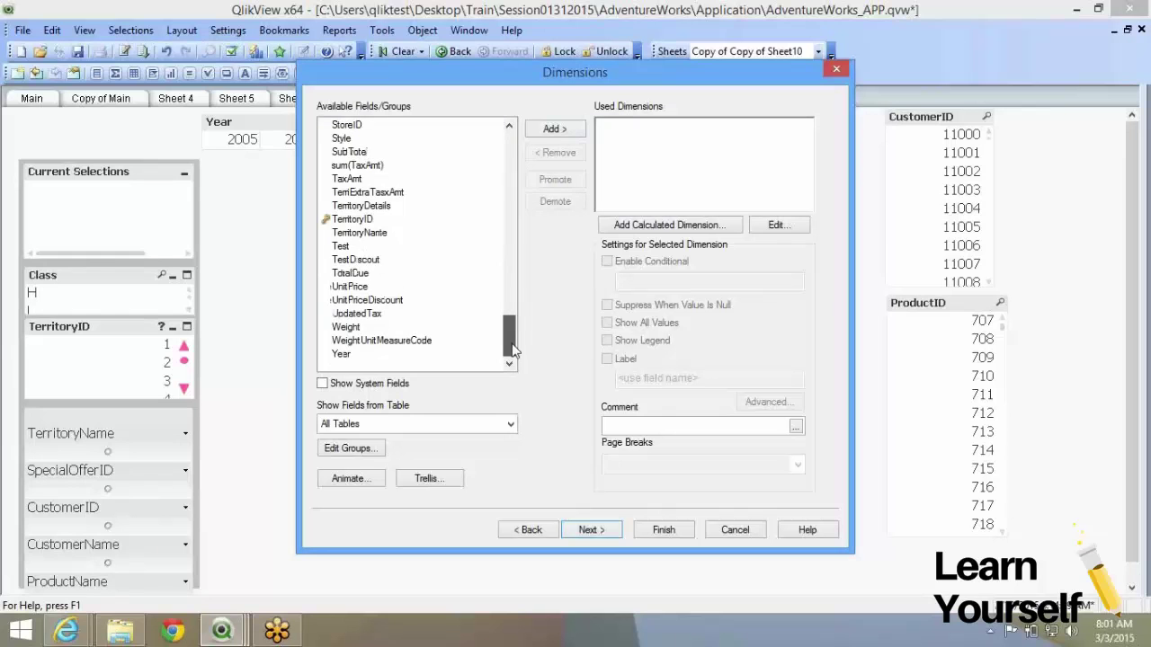
scroll(503, 228, "up", 1)
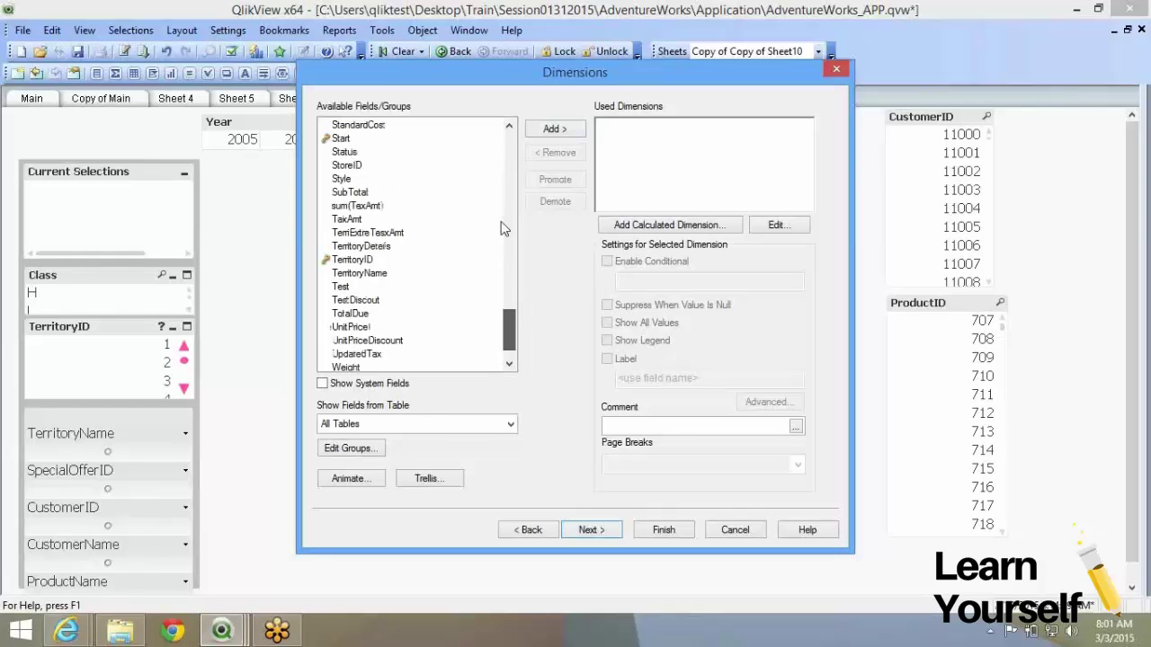
mouse_move(509, 331)
left_mouse_down()
mouse_move(497, 151)
mouse_move(508, 334)
left_mouse_up()
left_click(404, 221)
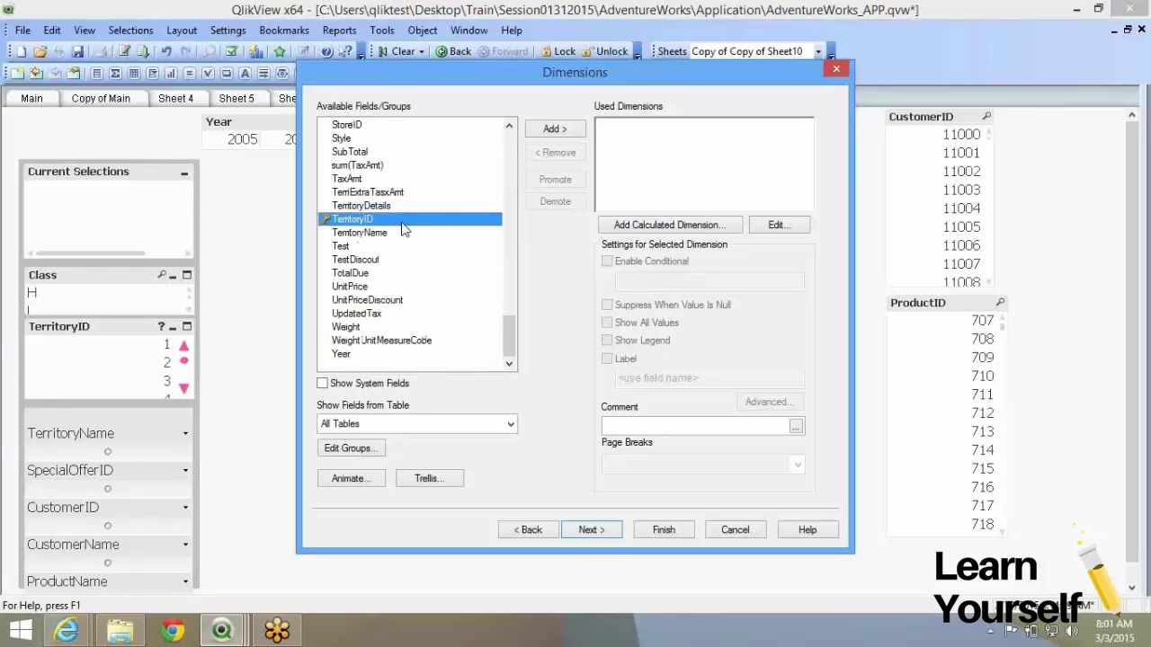
left_click(555, 128)
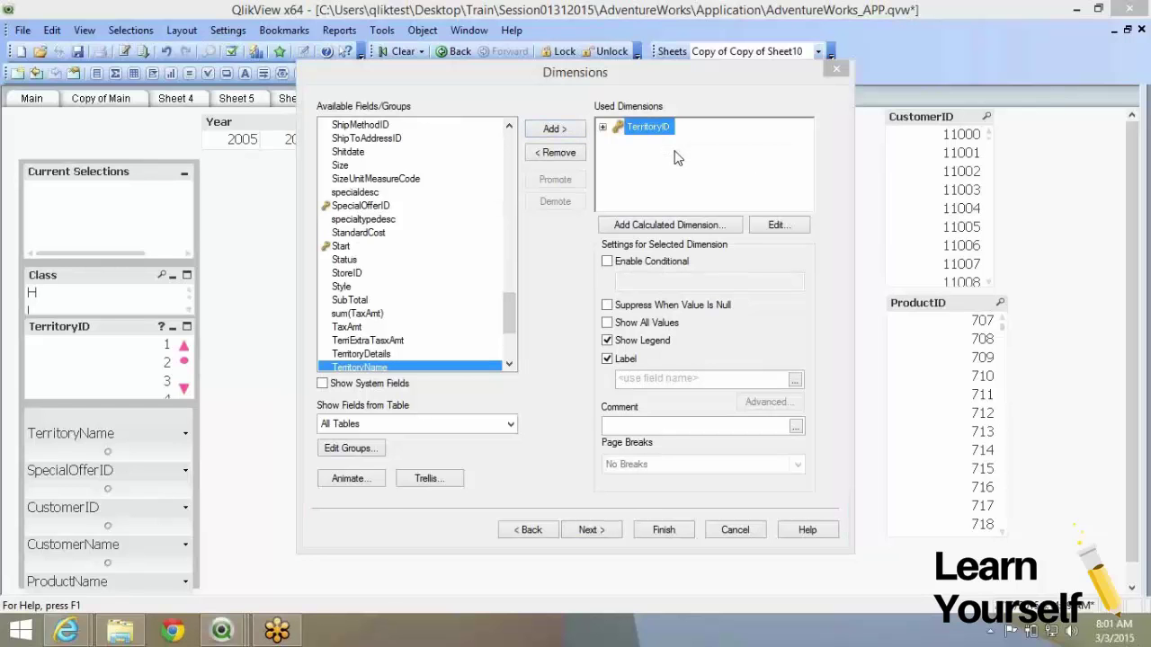
key("super+c")
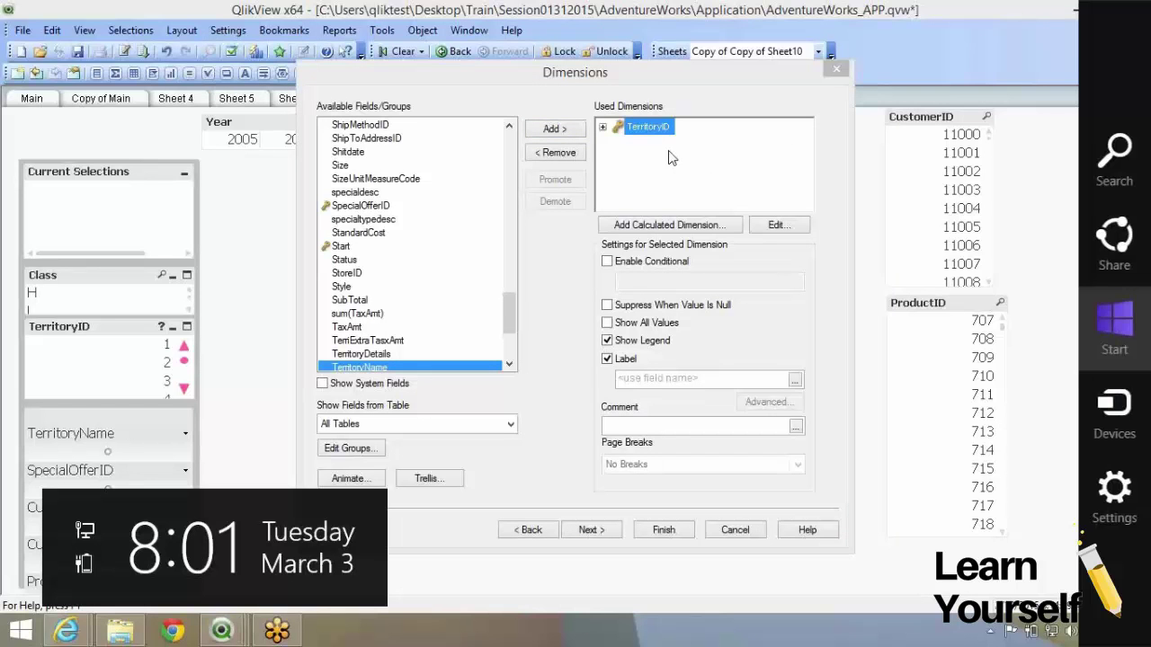
left_click(592, 300)
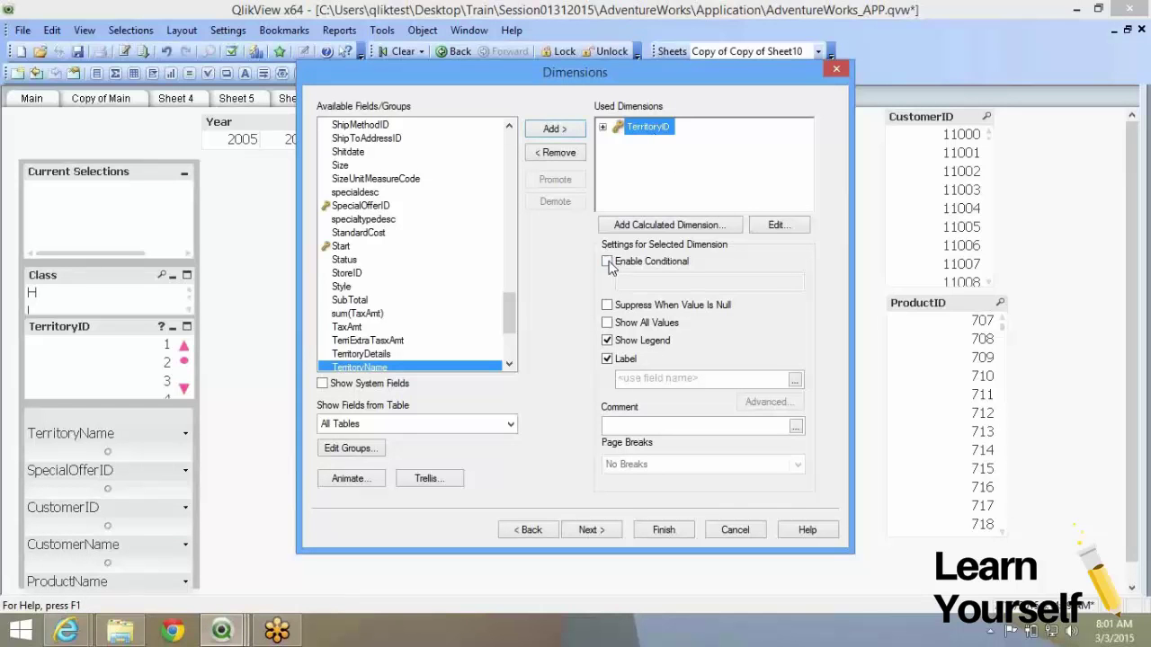
left_click(608, 262)
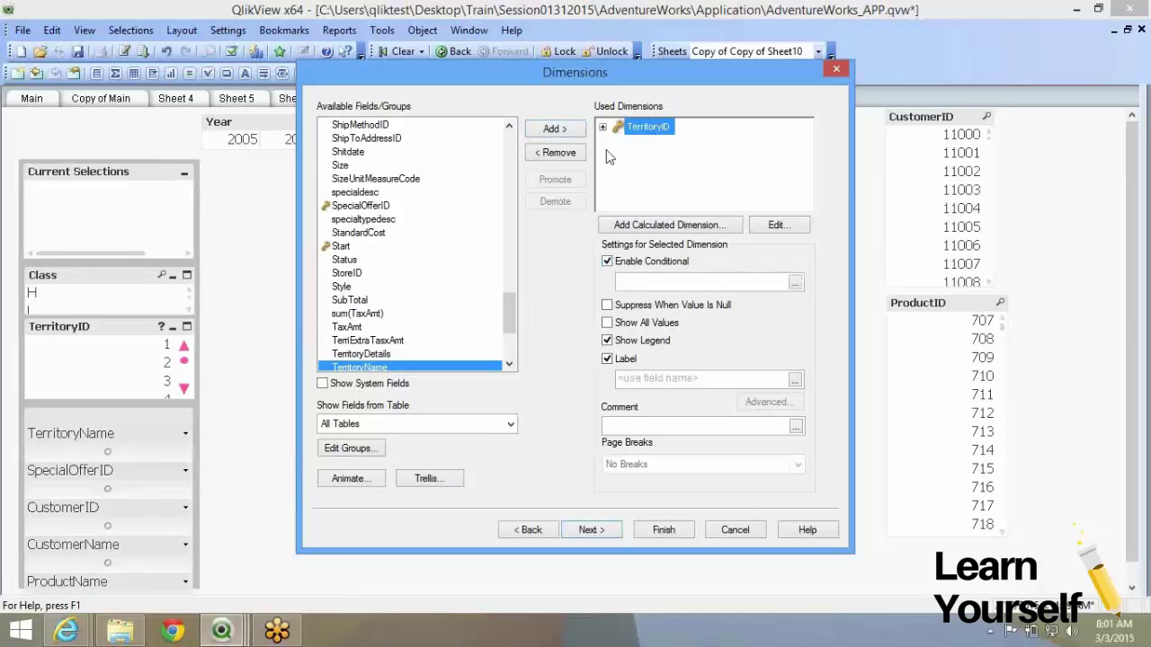
left_click(608, 262)
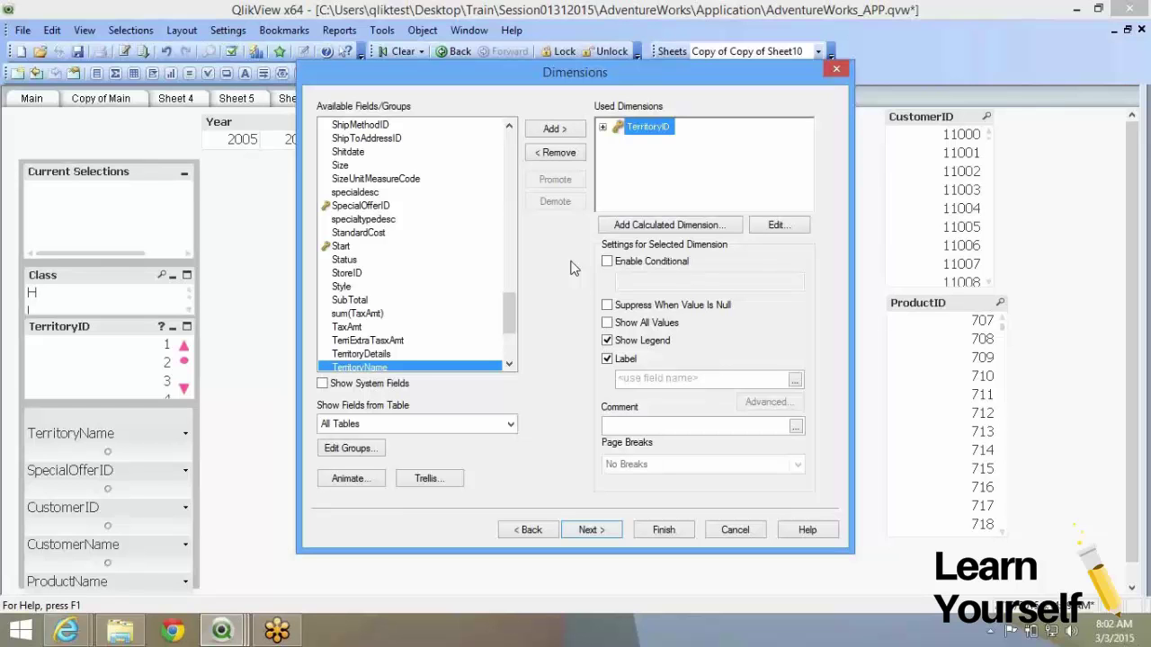
Step: Enable Suppress When Value Is Null and Show All Values for the TerritoryID dimension and proceed to the chart's expression editor
left_click(607, 304)
left_click(624, 327)
key("Return")
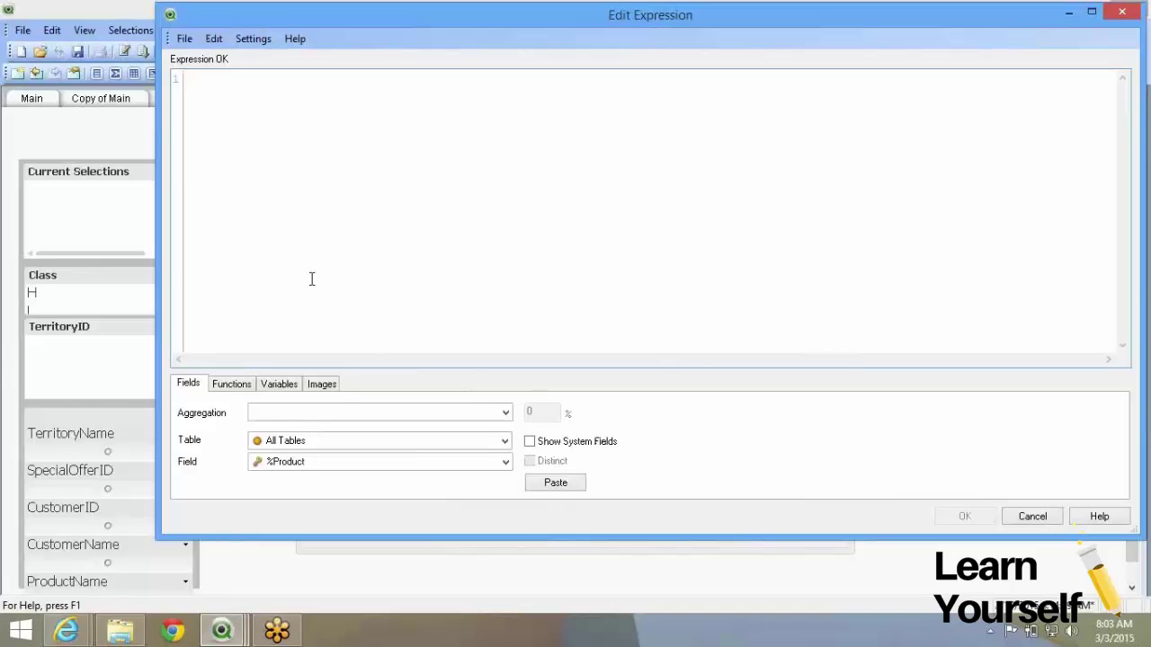
Step: Define the chart's expression as Sum (OrderQty) and finish creating the Sales Analysis bar chart
left_click(314, 415)
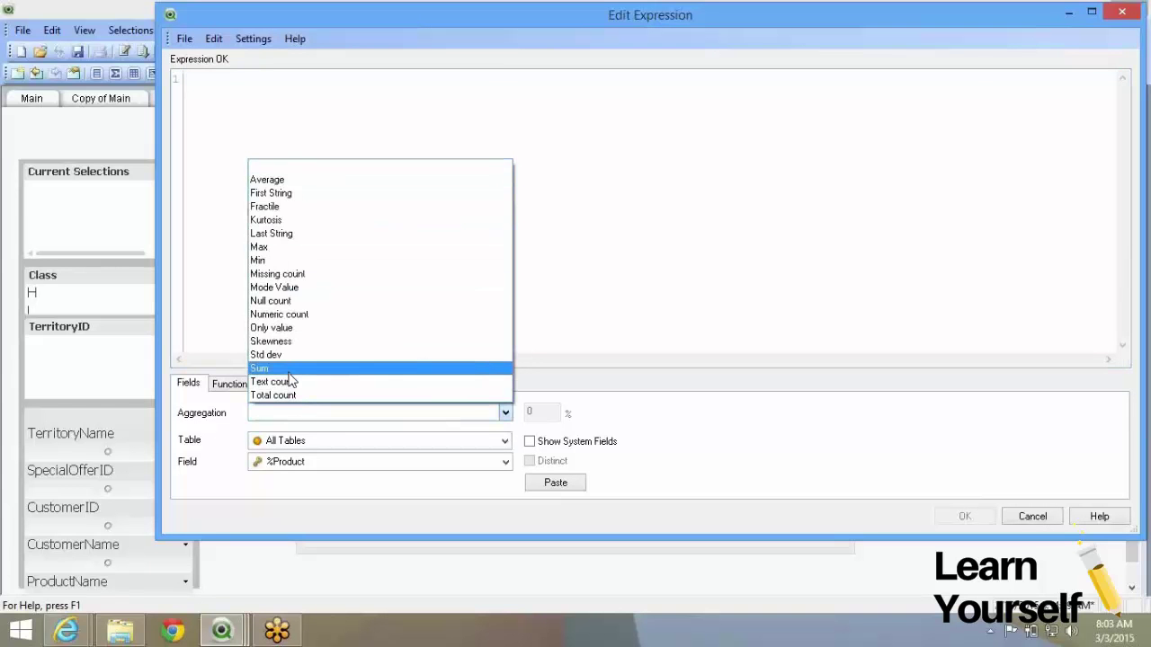
left_click(290, 368)
left_click(319, 465)
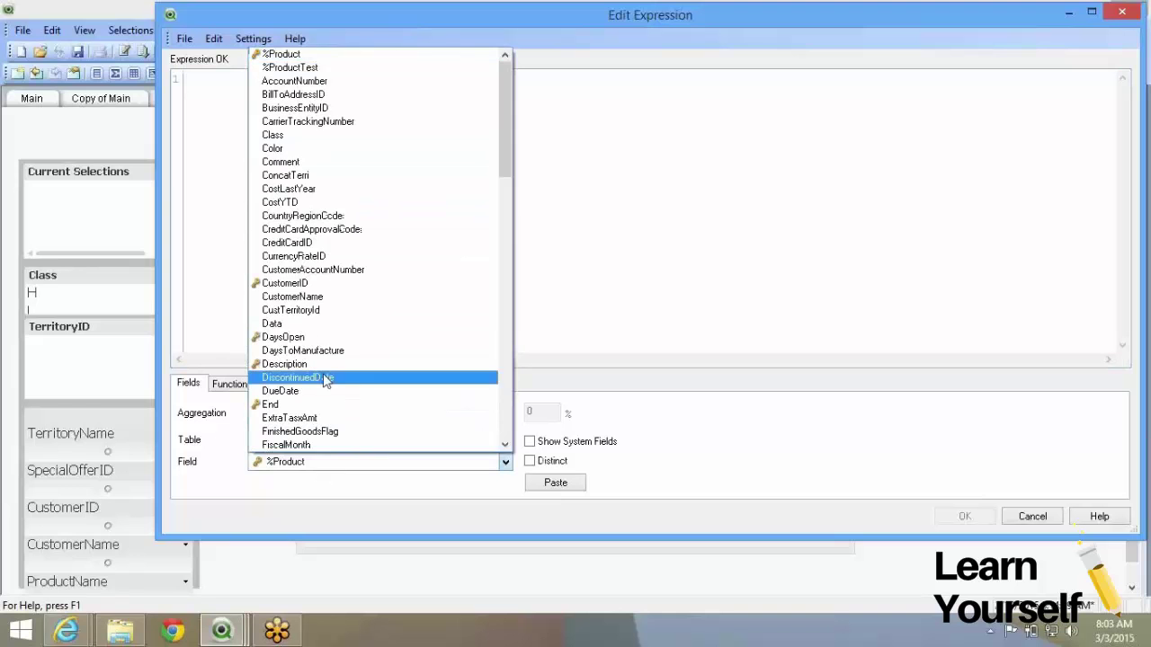
key("o")
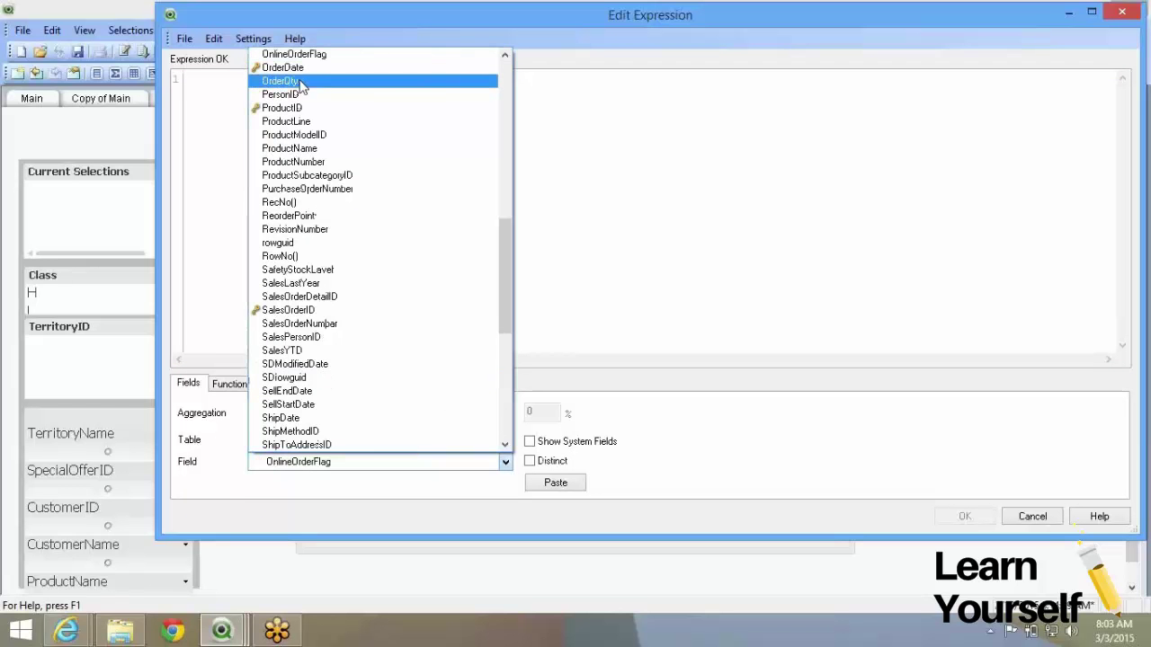
left_click(301, 82)
left_click(555, 483)
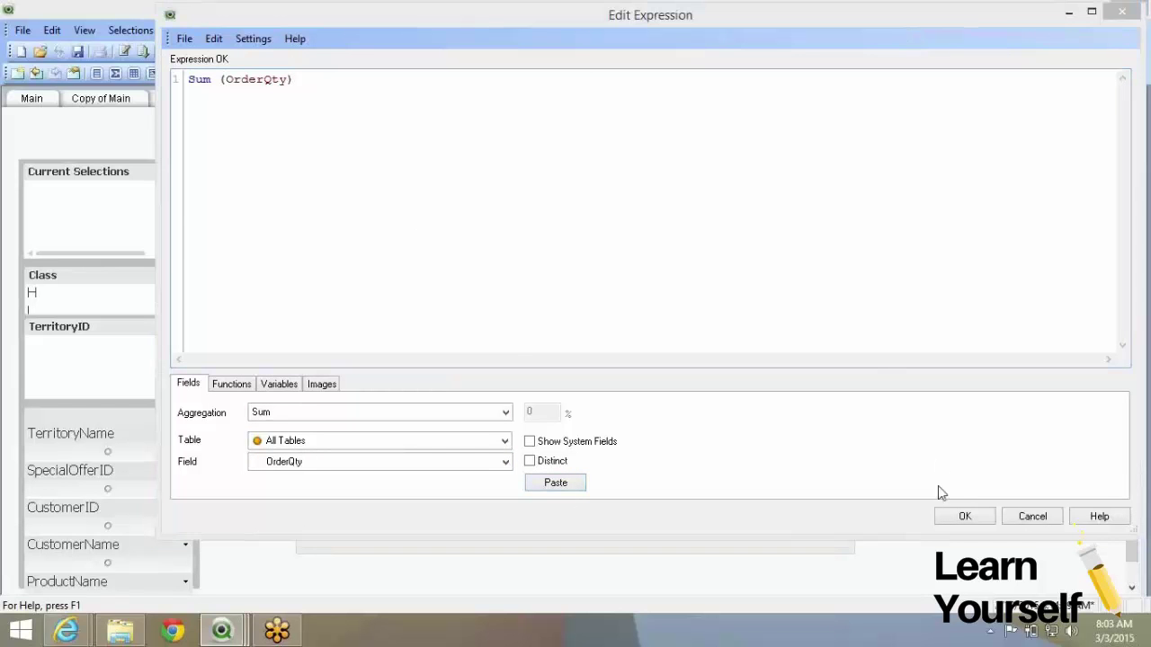
left_click(946, 514)
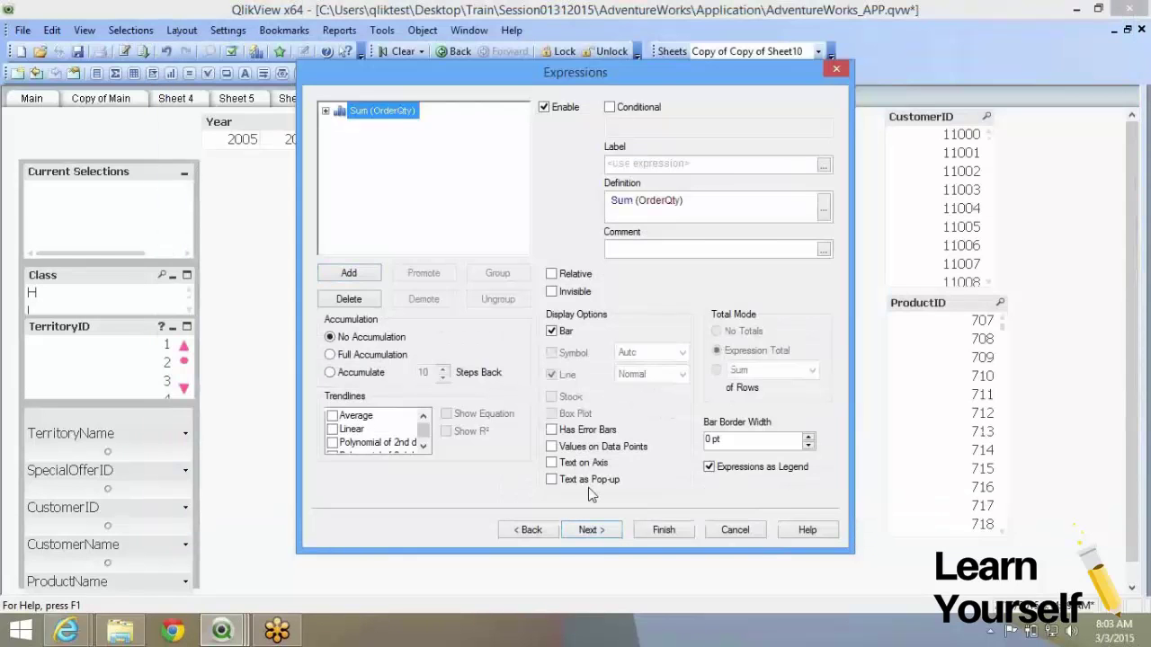
left_click(663, 529)
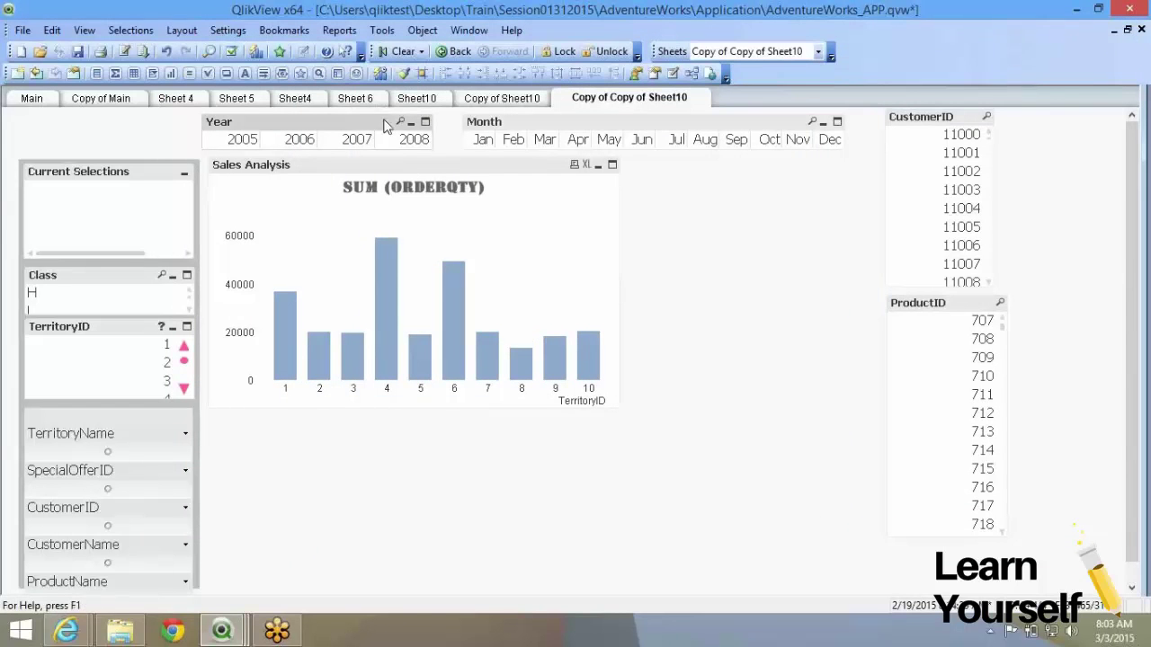
left_click(406, 162)
left_click(365, 126)
left_click(403, 73)
left_click(402, 167)
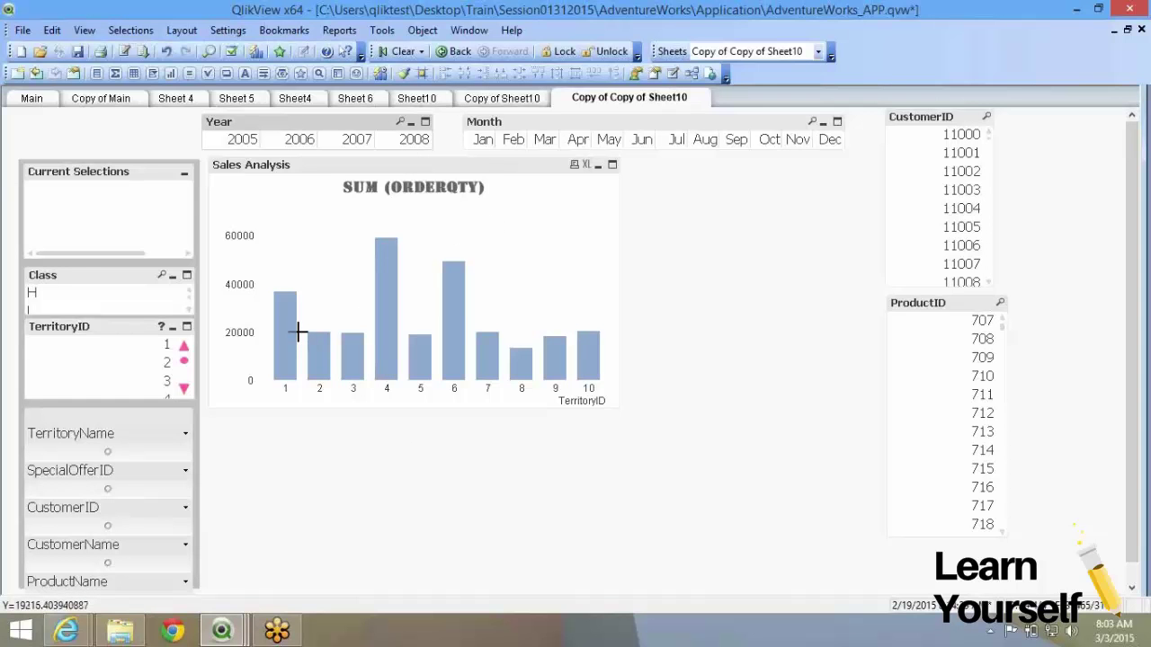
mouse_move(297, 330)
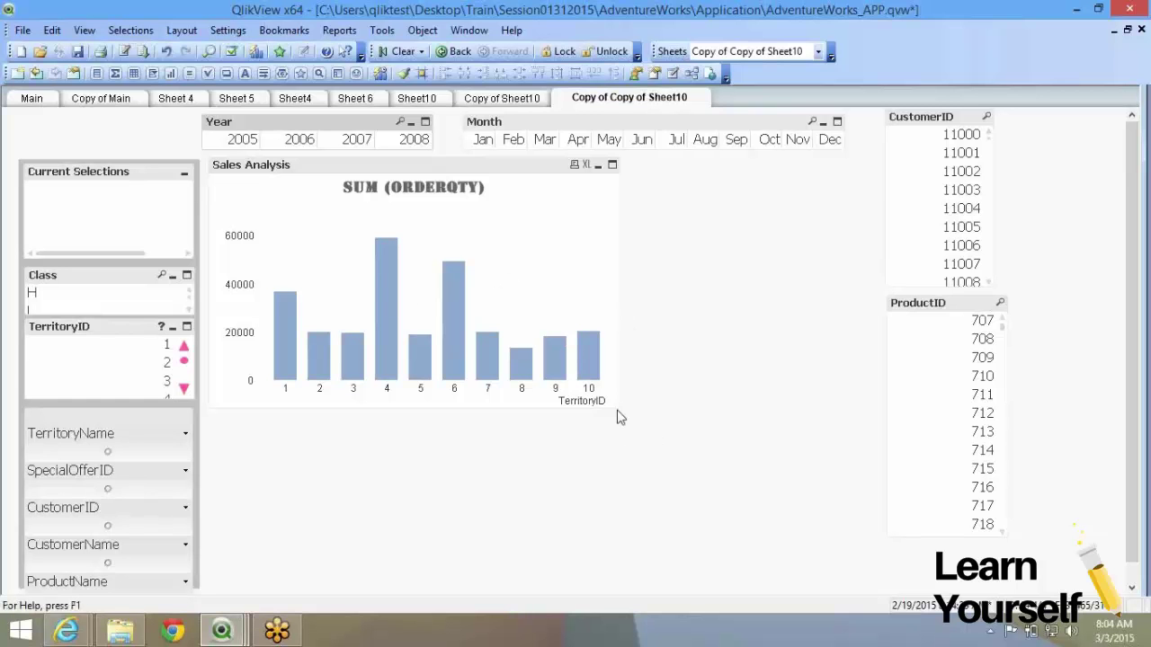
Step: Resize the Sales Analysis chart to be slightly wider and shorter
left_click_drag(618, 408, 632, 381)
right_click(447, 216)
key("Escape")
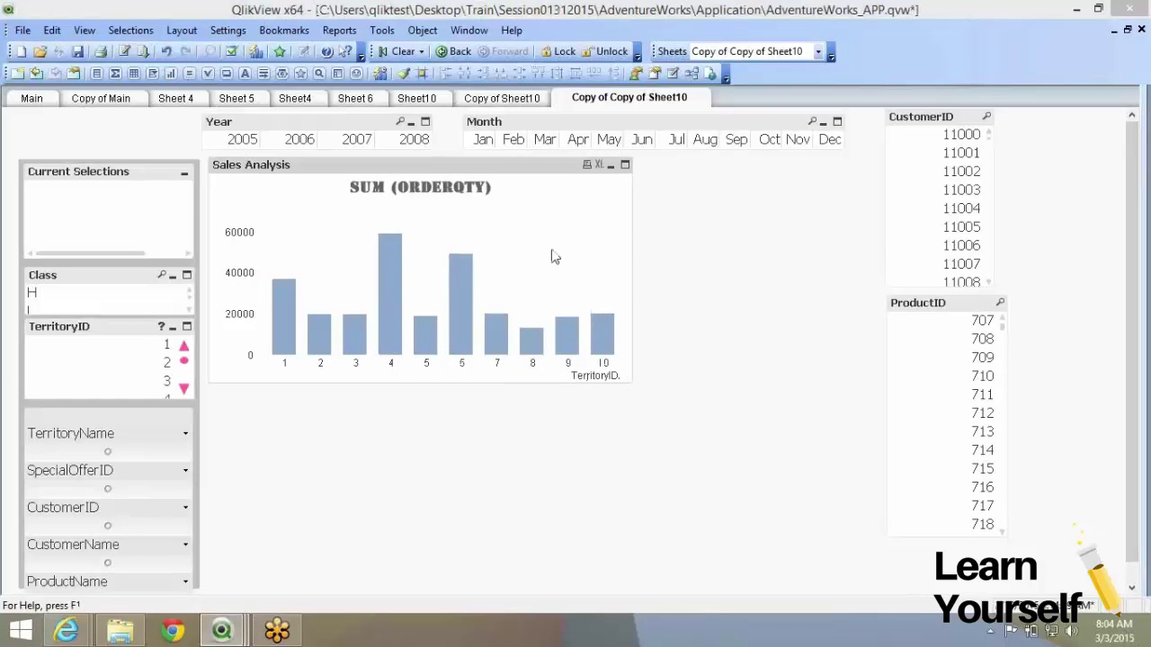
Step: Turn off Show Legend for the TerritoryID dimension in the chart properties, apply it, and turn it back on
left_click_drag(472, 69, 698, 58)
left_click(608, 88)
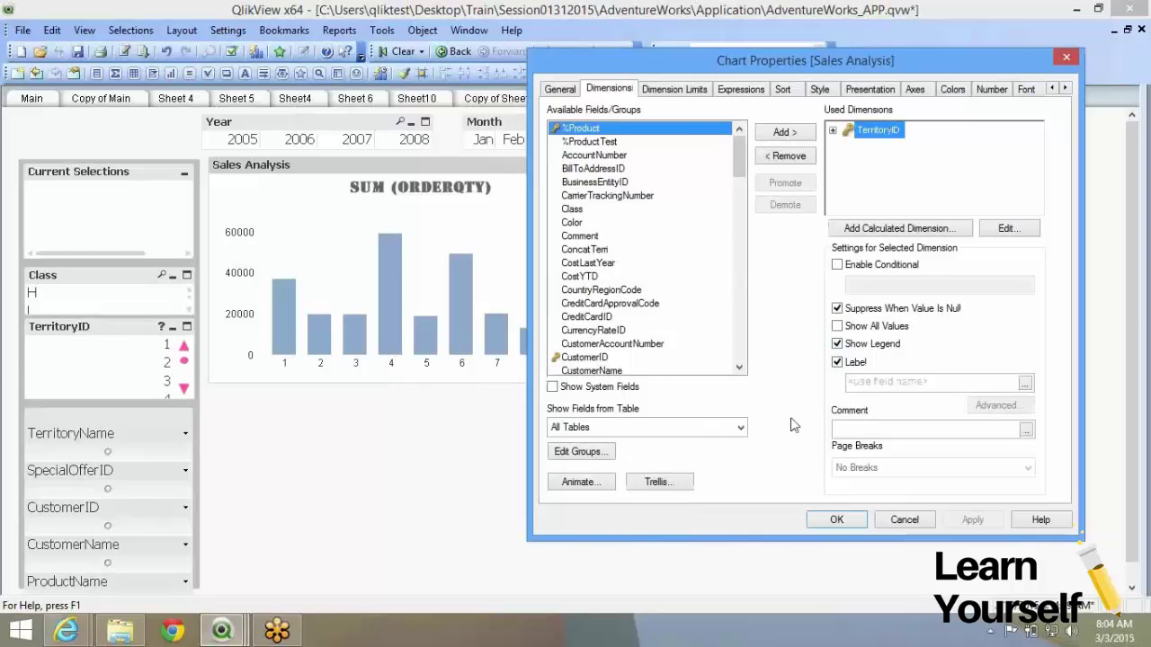
left_click(839, 346)
left_click(984, 524)
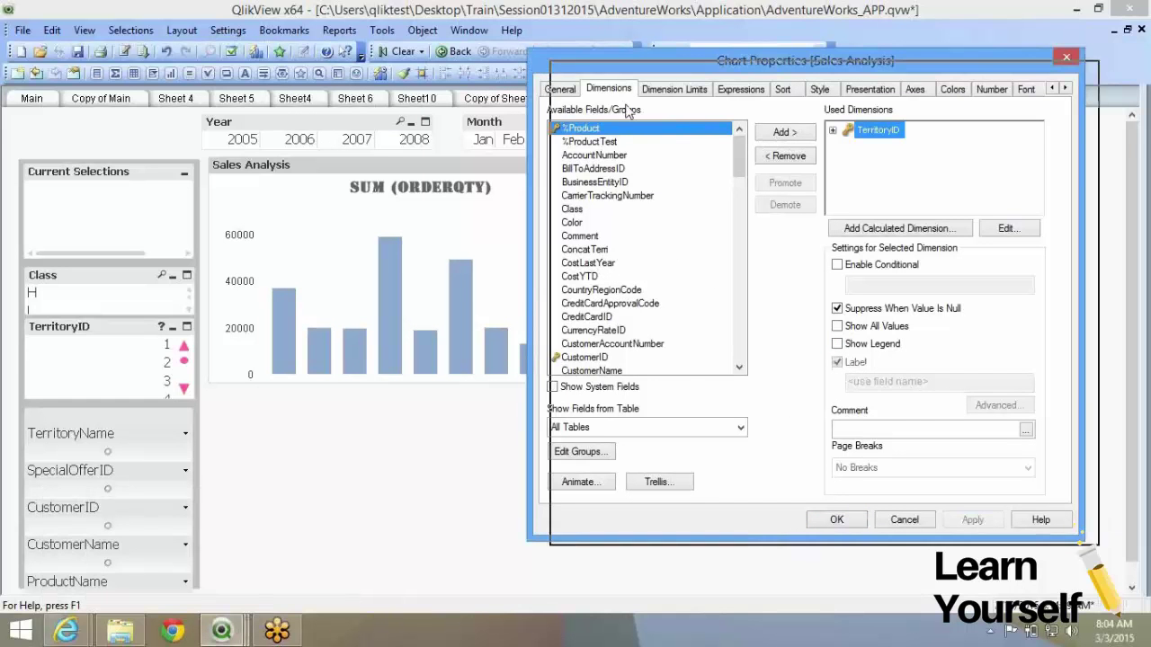
left_click_drag(558, 59, 596, 72)
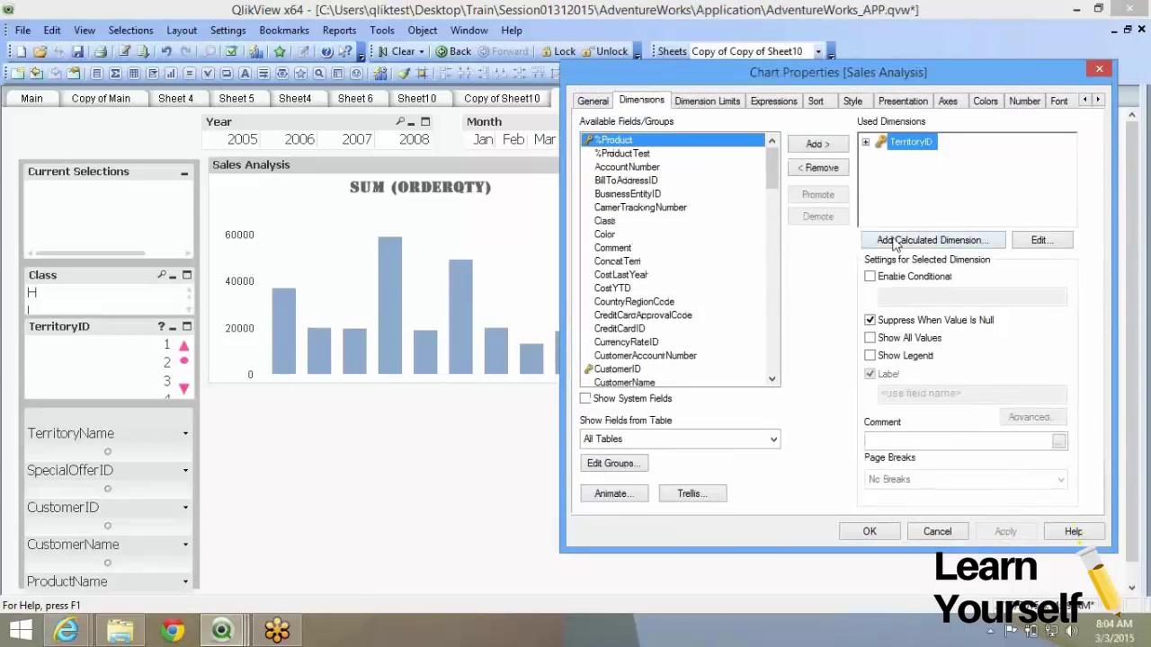
left_click(870, 356)
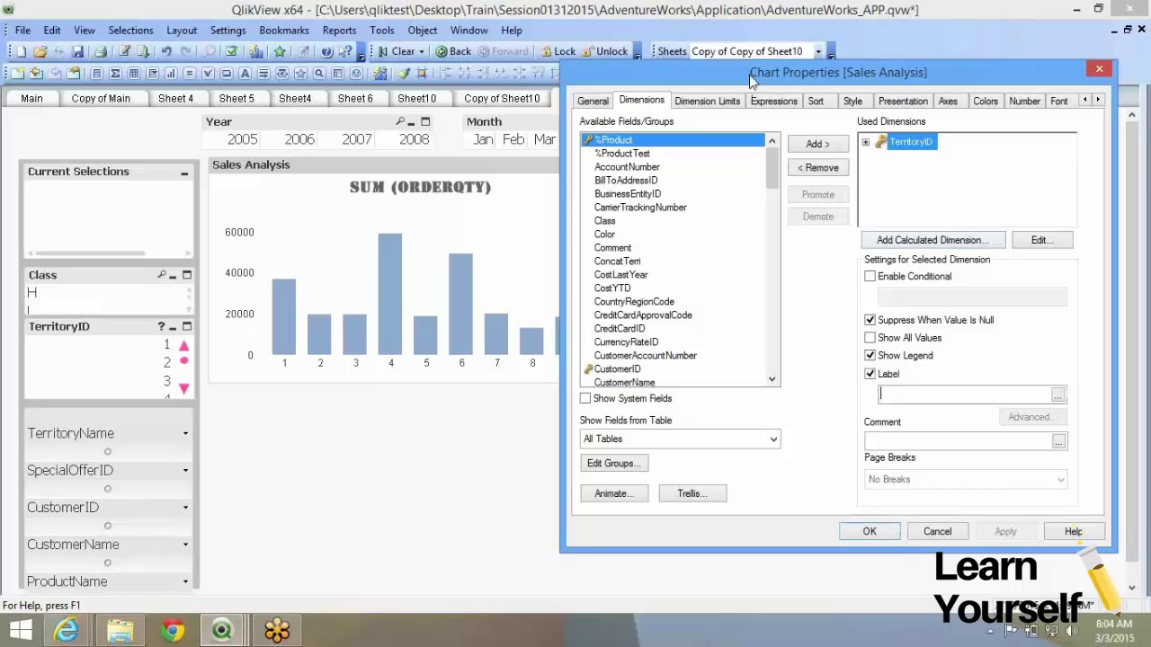
Step: Label the TerritoryID dimension as Territory and confirm the chart properties
left_click_drag(860, 446, 844, 414)
left_click_drag(709, 413, 615, 18)
left_click(940, 351)
type("T")
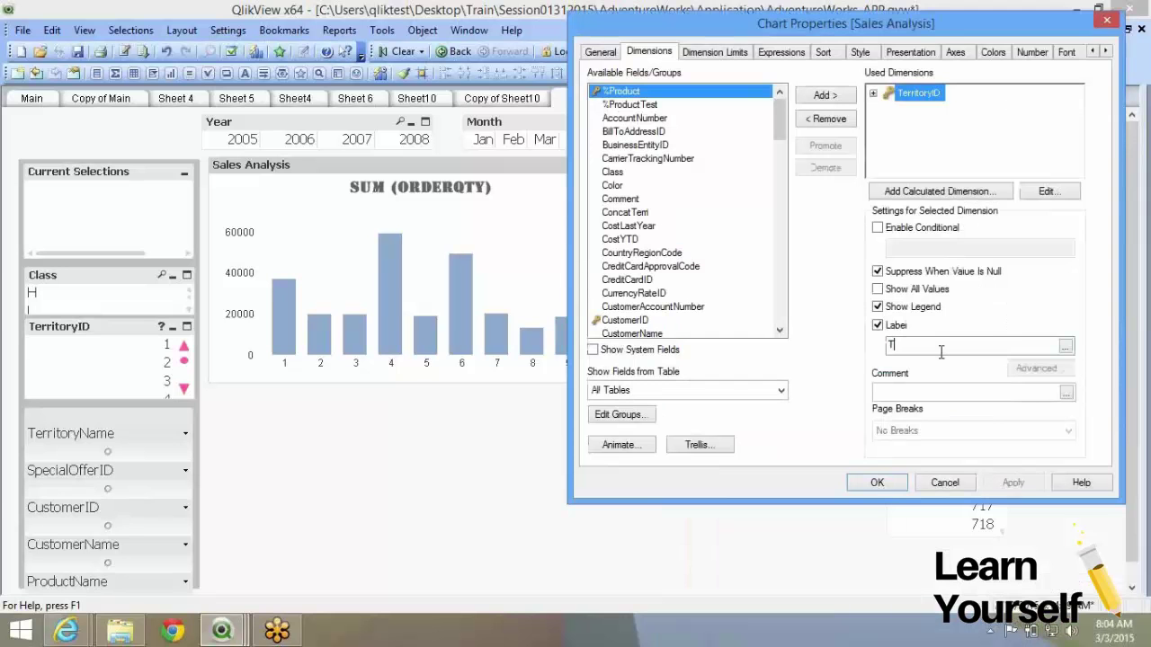
type("errotpory")
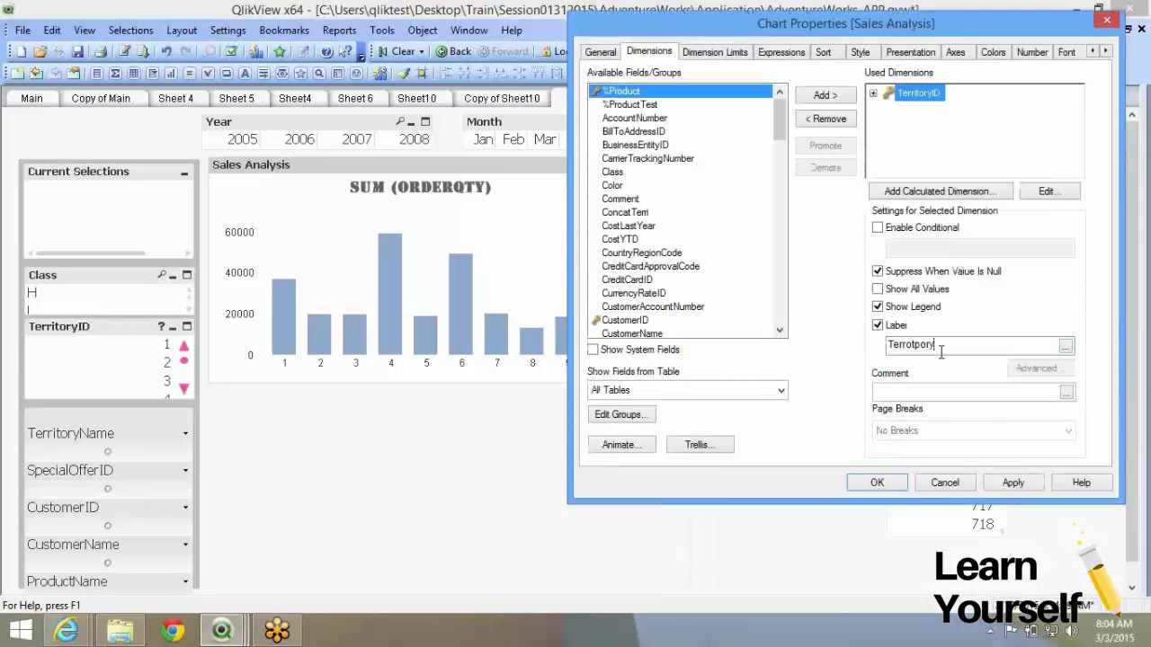
key("BackSpace")
key("BackSpace")
key("BackSpace")
key("BackSpace")
key("BackSpace")
key("BackSpace")
key("BackSpace")
key("BackSpace")
key("BackSpace")
type("erritory")
left_click(888, 484)
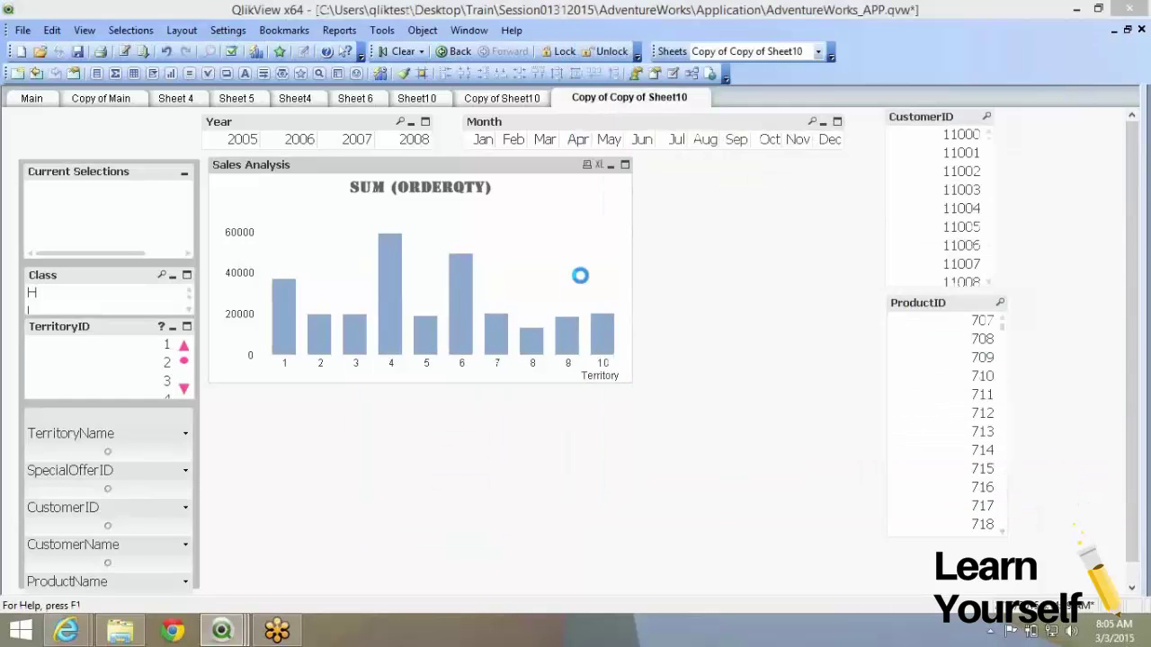
Step: Reopen the Sales Analysis chart's properties at the expression settings
key("alt+Return")
left_click_drag(485, 76, 730, 65)
left_click(710, 91)
left_click(734, 92)
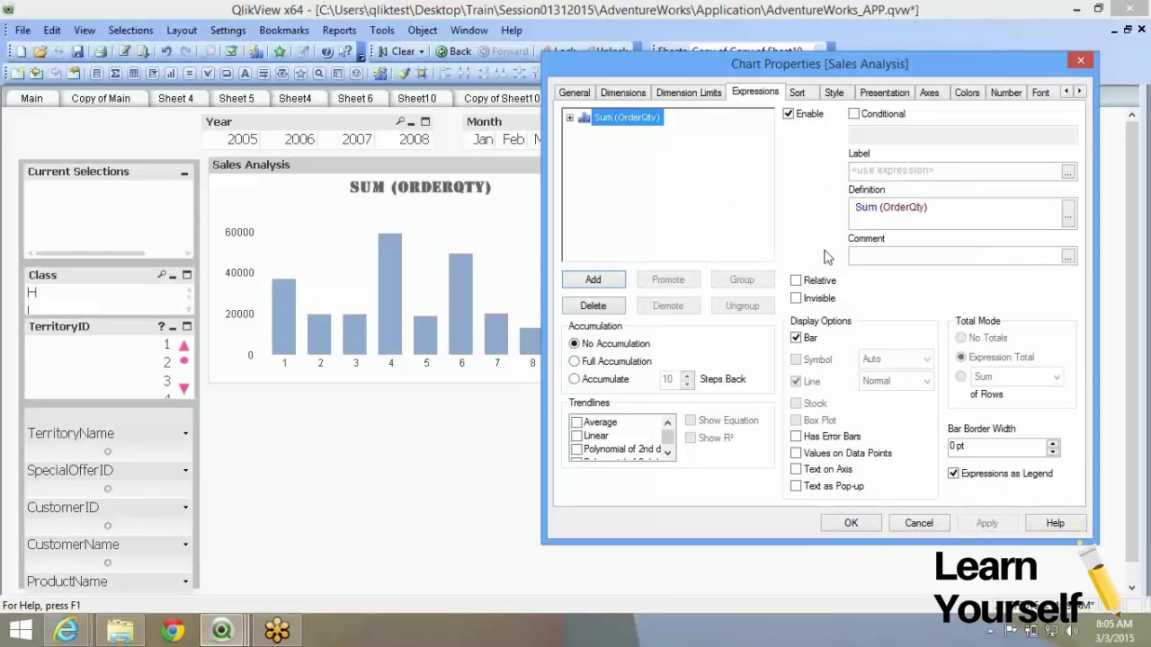
Step: Enable the Conditional option for the Sum (OrderQty) expression and disable it again
left_click(855, 118)
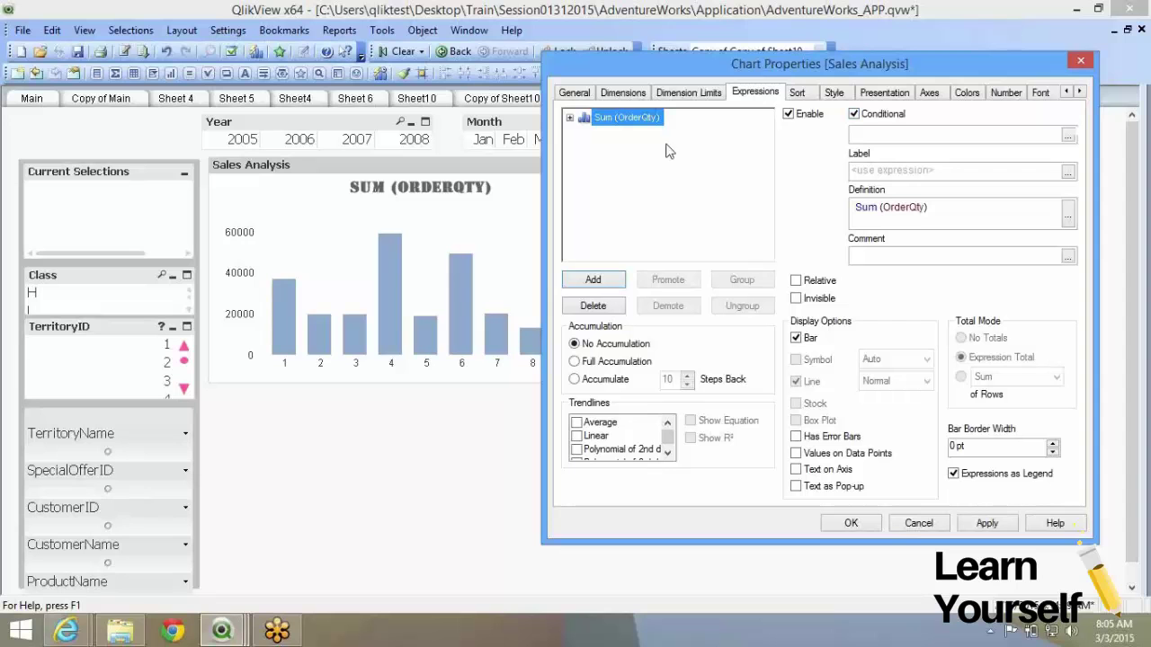
left_click(860, 118)
left_click(860, 119)
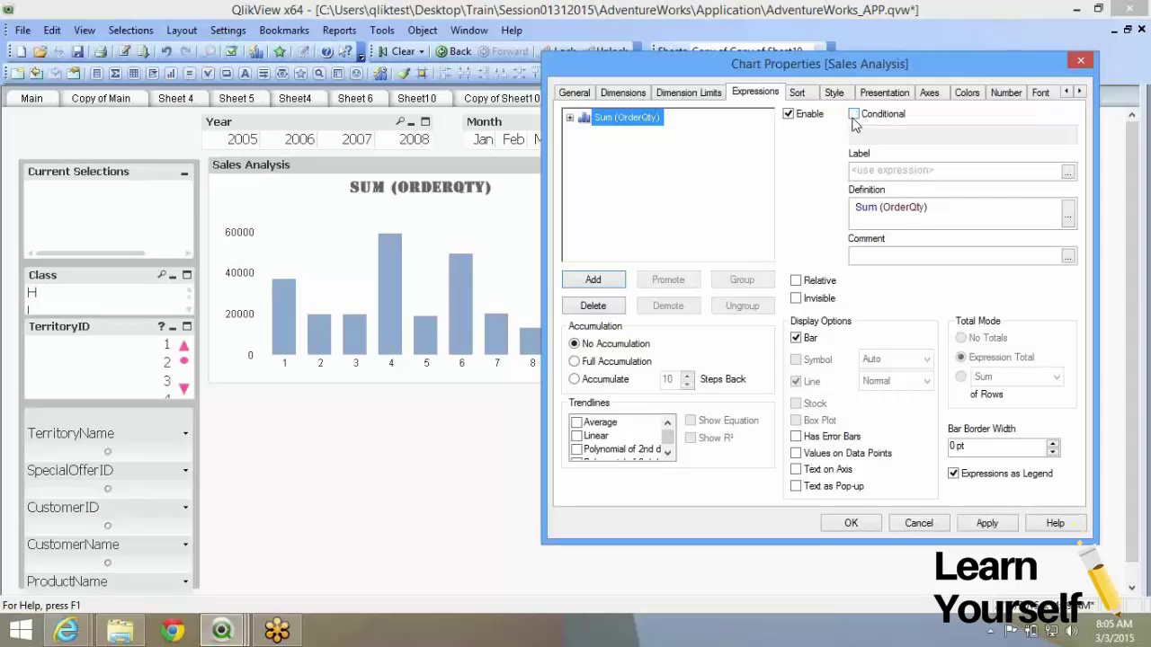
Step: Label the Sum (OrderQty) expression as Total Order Qty and apply the change
left_click(871, 172)
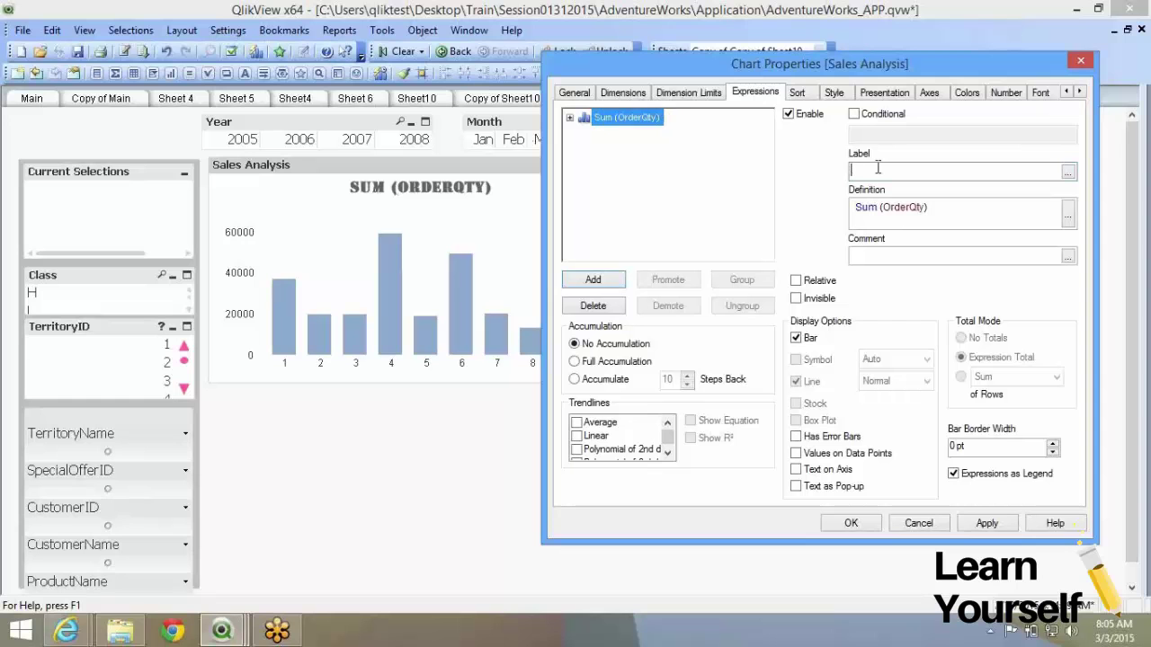
type("Total")
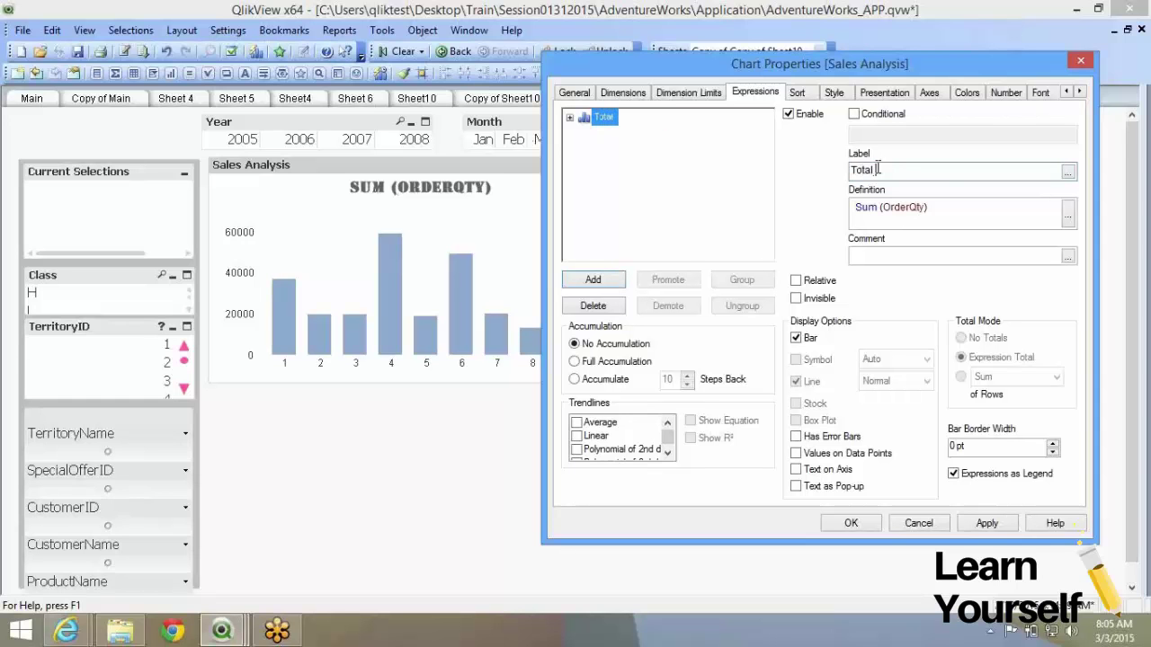
type(" Order Qty")
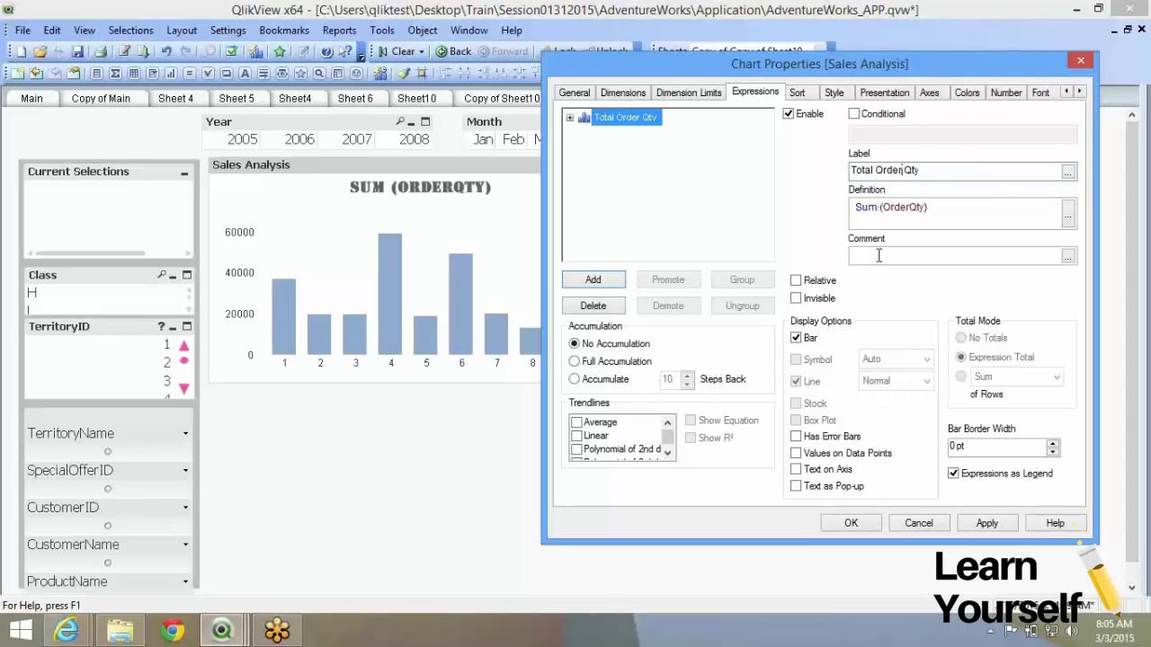
left_click(989, 524)
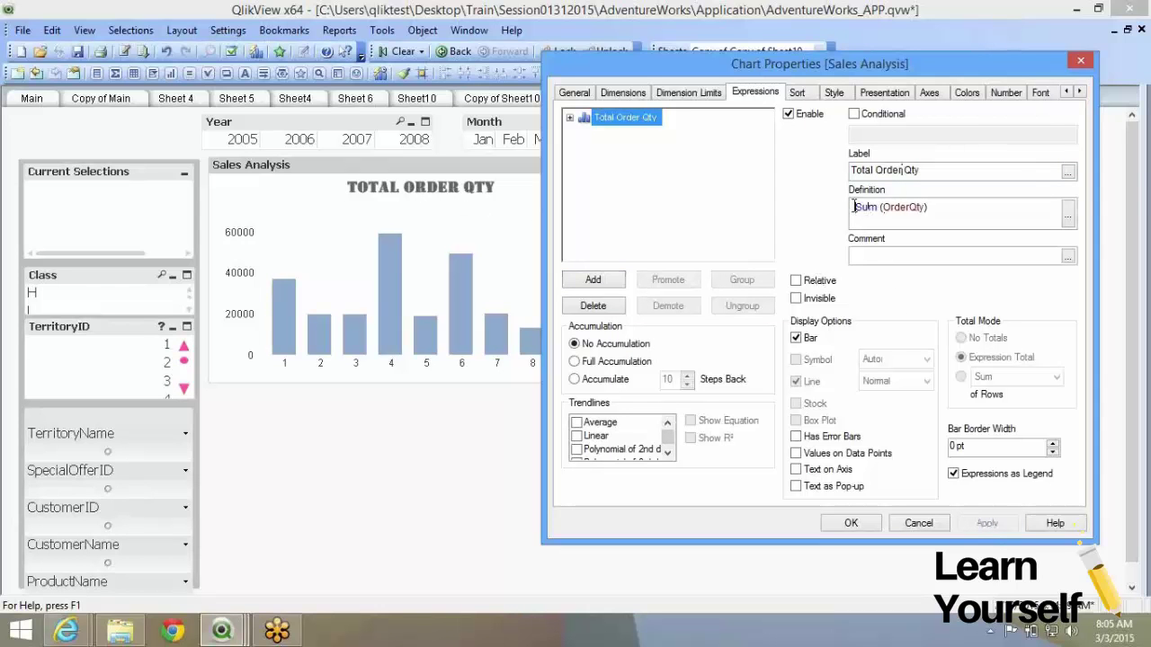
Step: Review the definition of the Total Order Qty expression, including in the full expression editor
left_click_drag(854, 208, 971, 216)
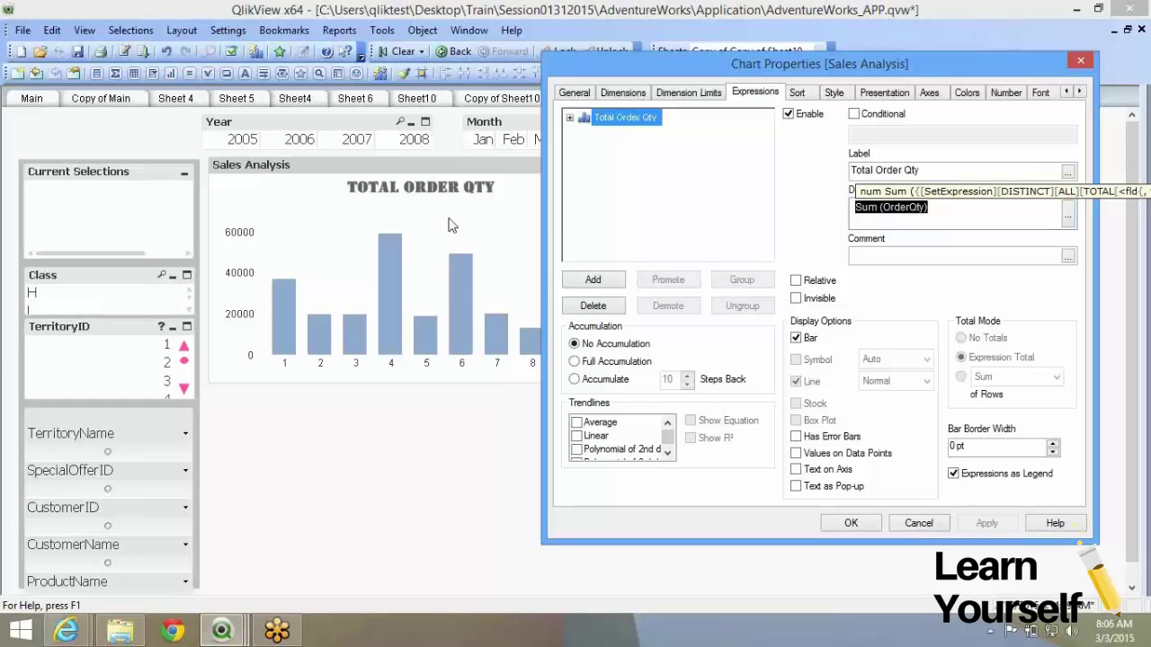
left_click(935, 223)
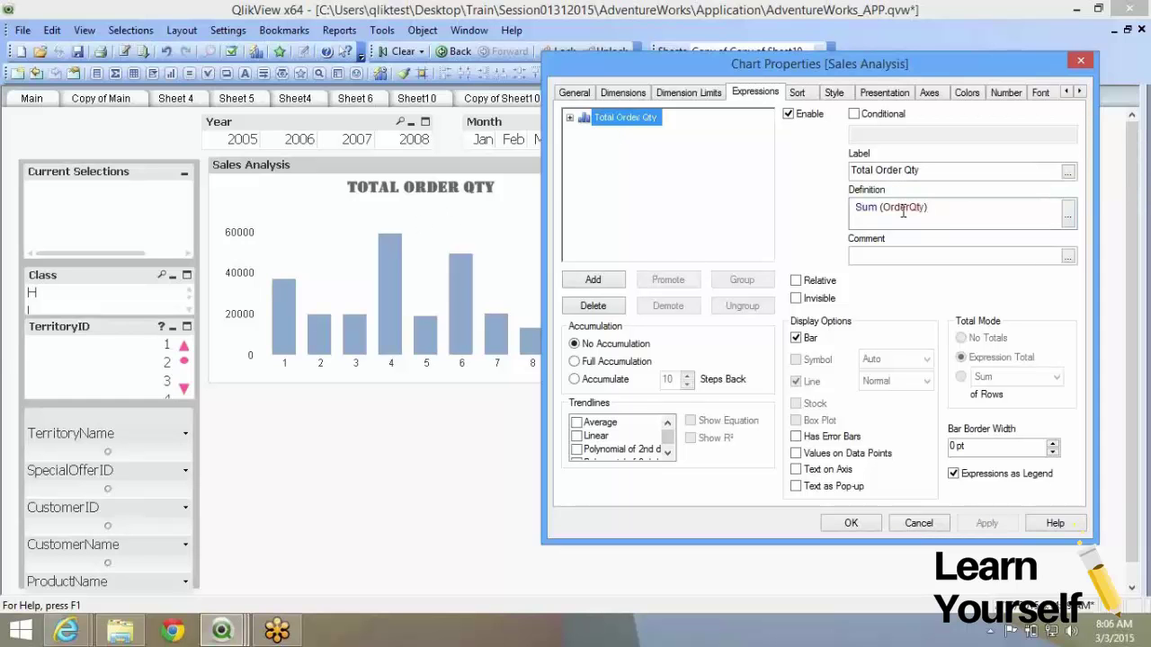
left_click(1068, 214)
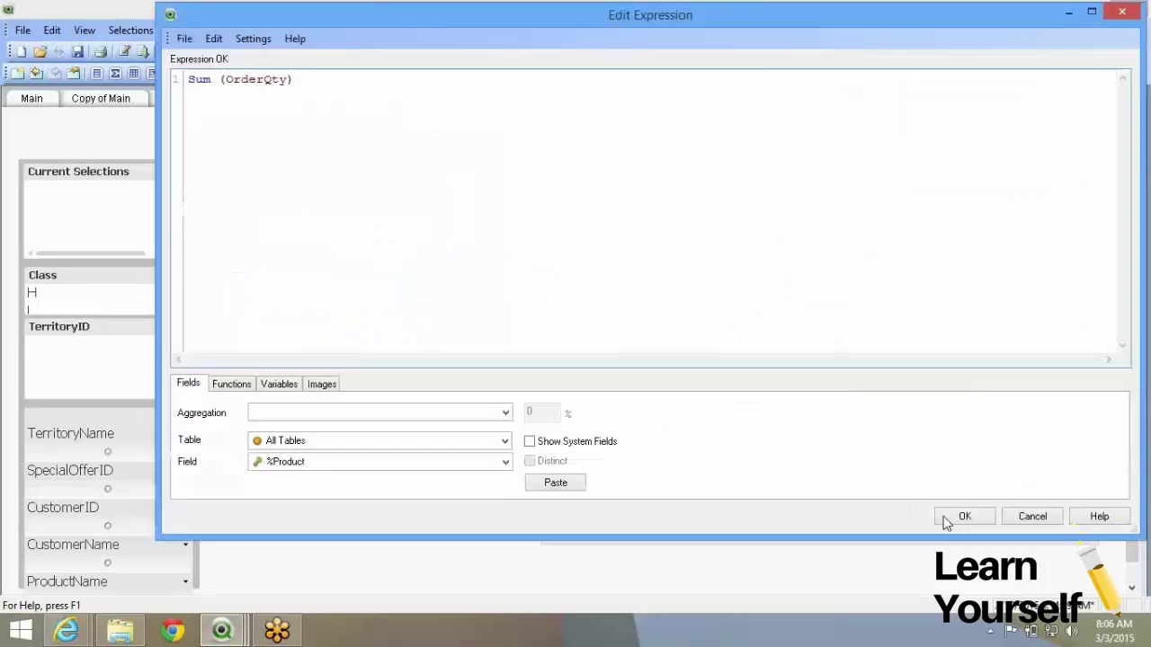
left_click(944, 520)
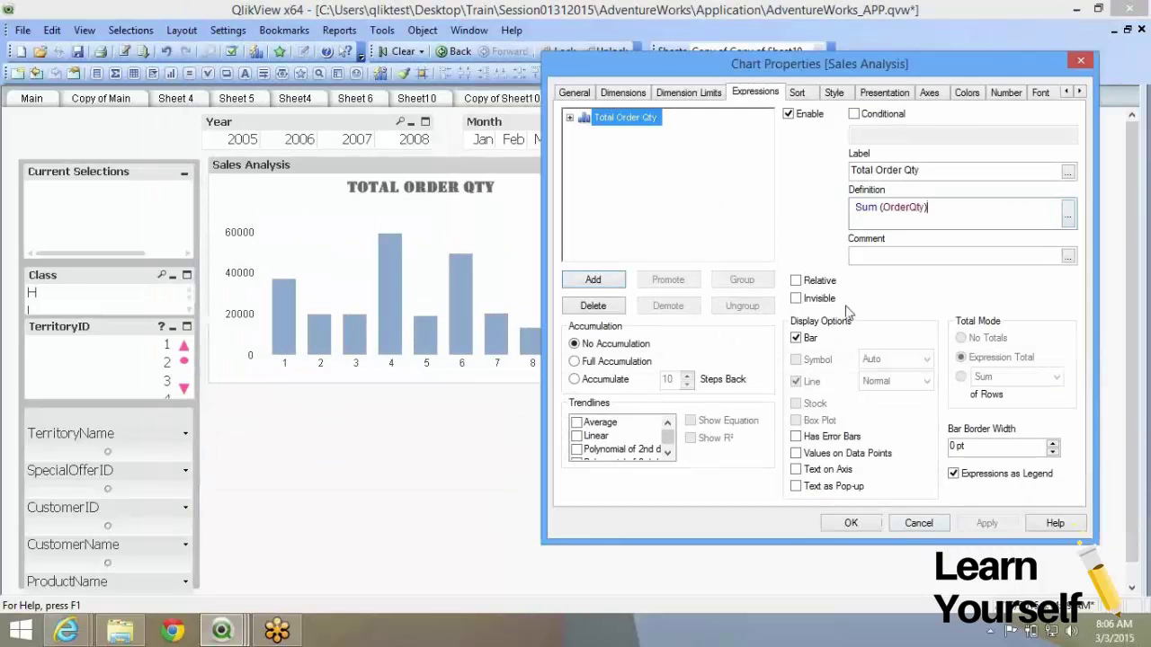
left_click(873, 258)
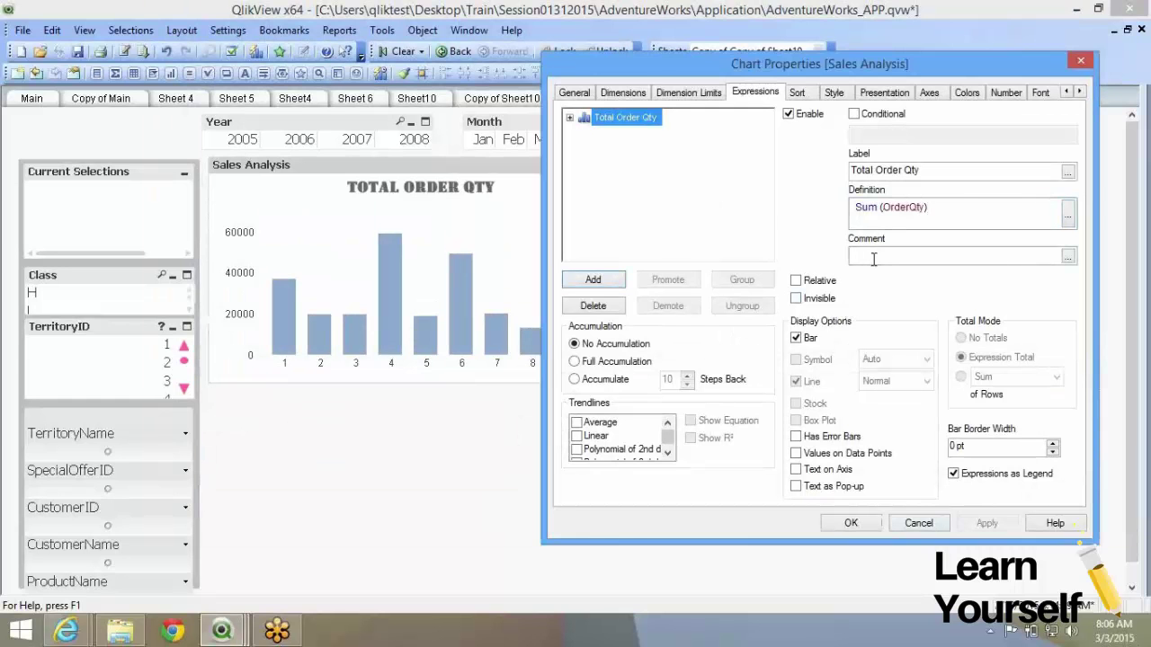
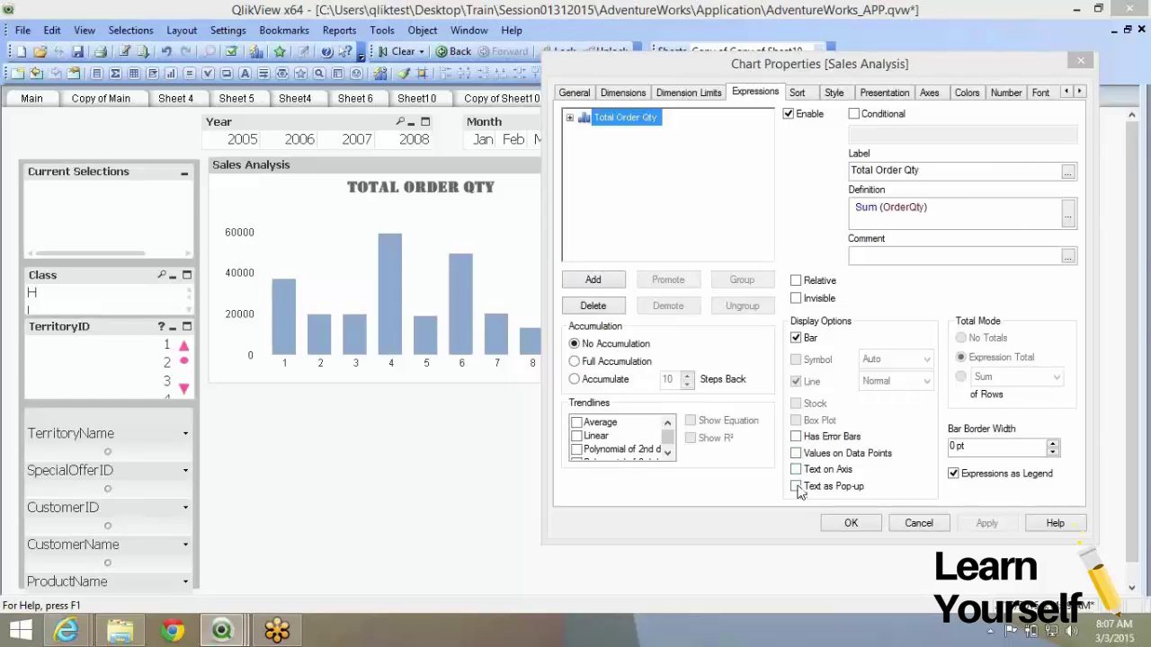
Step: Enable Values on Data Points for the Total Order Qty expression and apply it to the chart
left_click(796, 437)
left_click(973, 529)
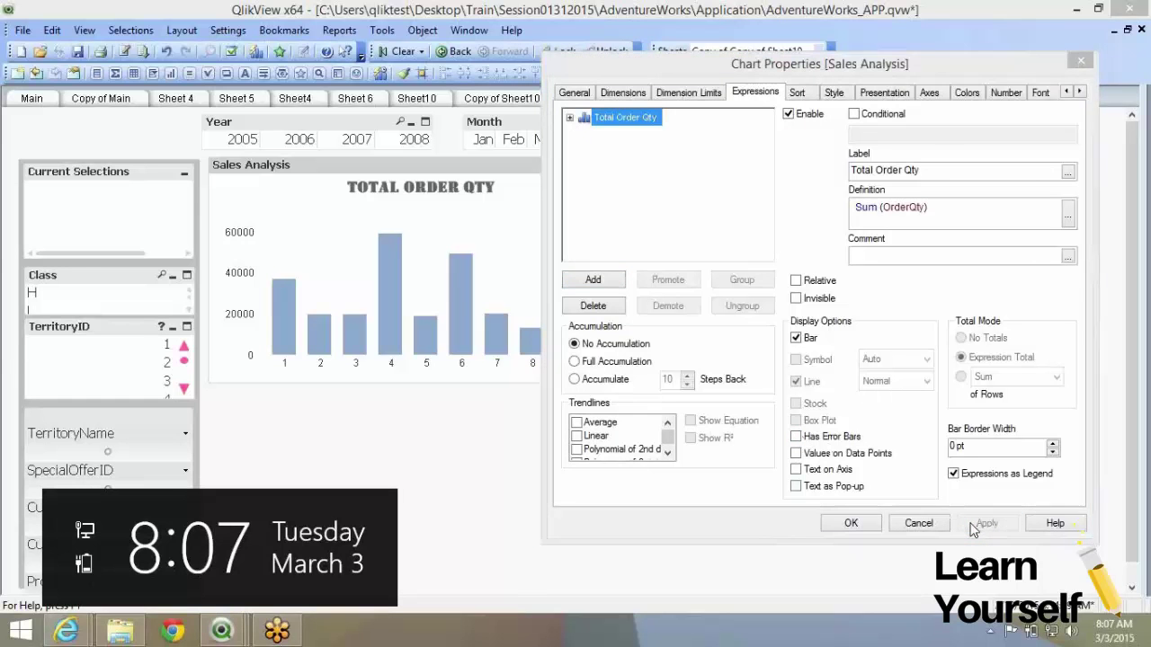
key("super+c")
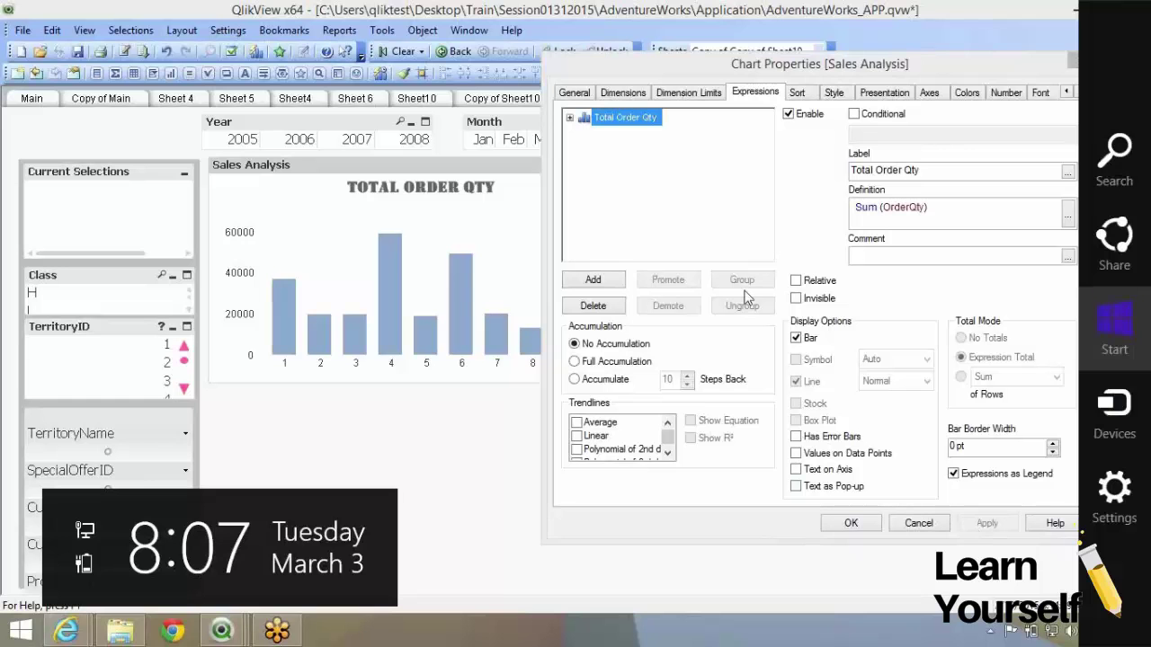
key("Escape")
left_click(796, 453)
key("super+c")
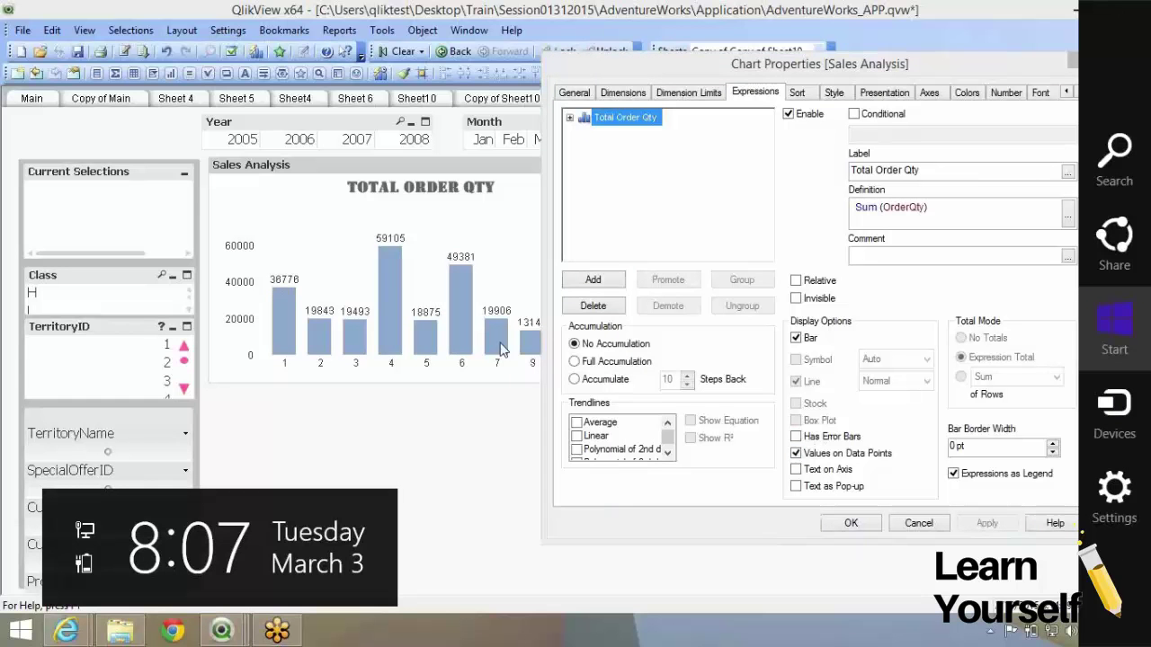
Step: Turn on Text on Axis for the Total Order Qty expression, apply it, and turn the option off again
left_click(811, 470)
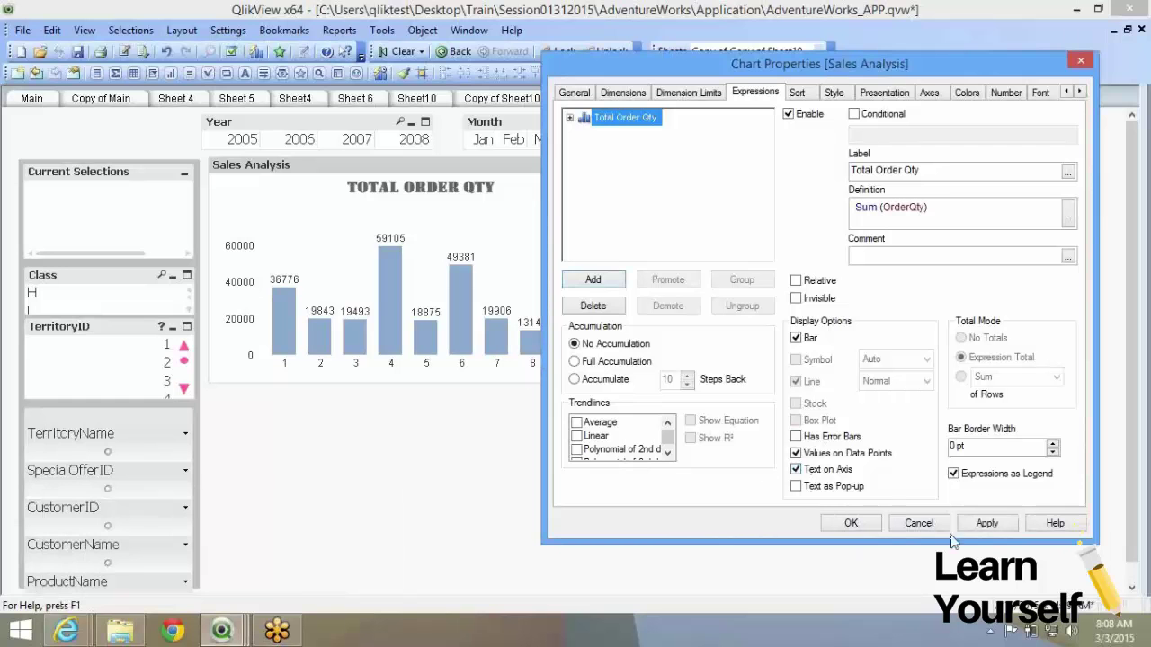
left_click(981, 529)
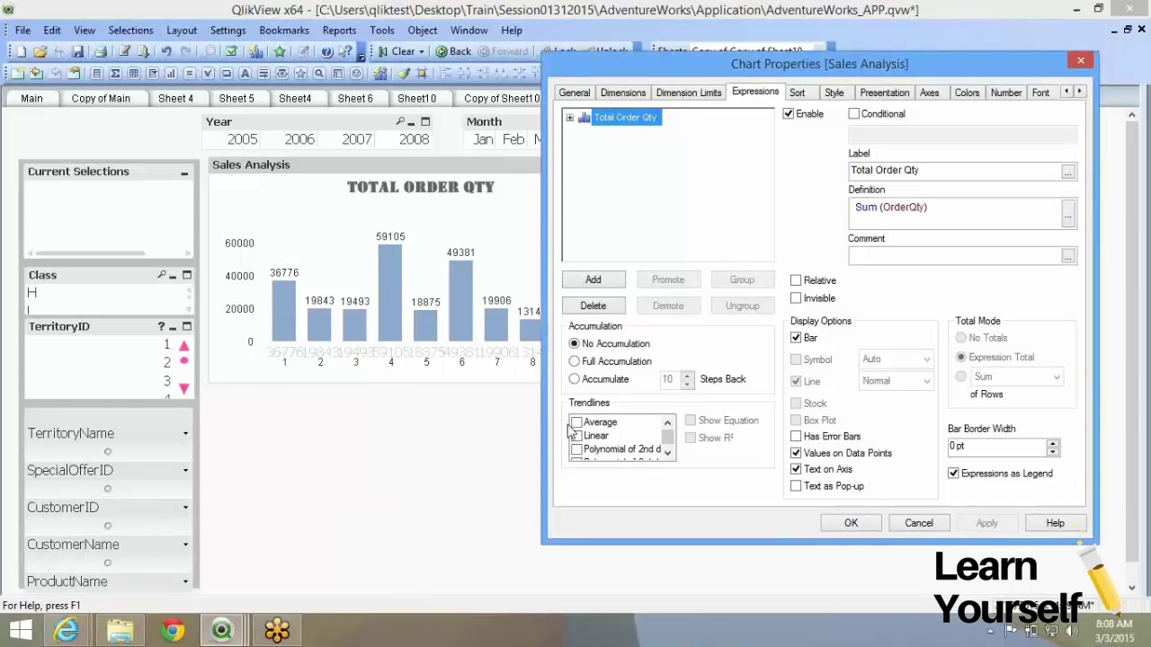
left_click(796, 473)
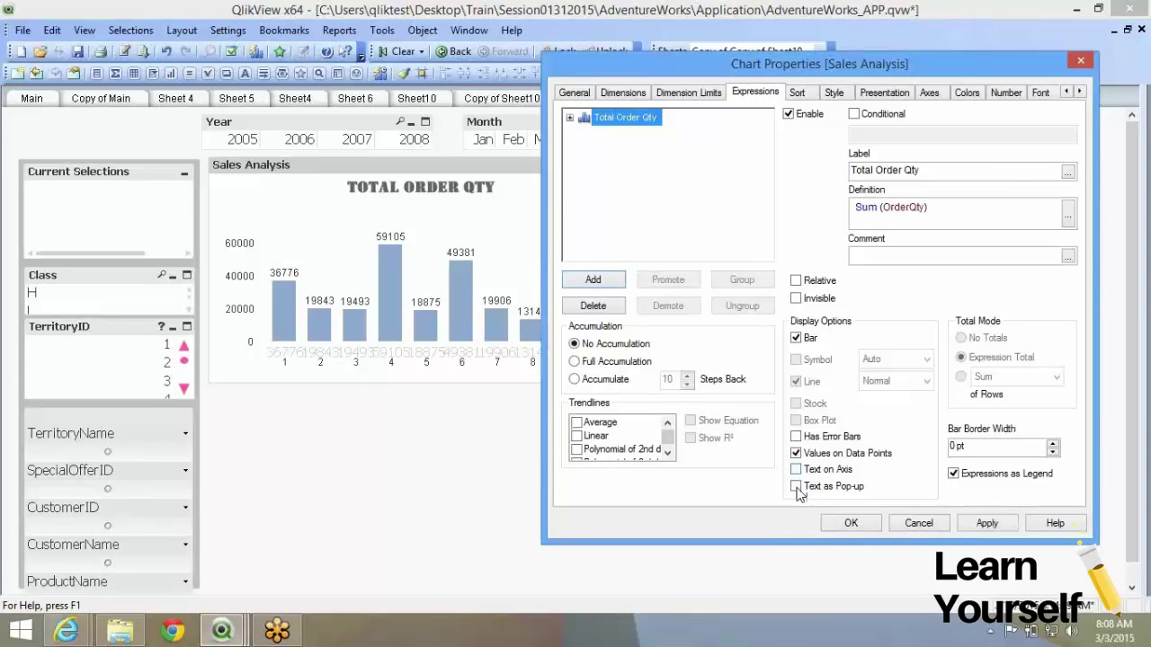
Step: Enable Text as Pop-up for the Total Order Qty expression and confirm the chart properties
left_click(796, 488)
left_click(870, 525)
Step: Add Average and Linear trendlines to the Total Order Qty expression of the Sales Analysis chart and confirm
right_click(387, 254)
left_click(416, 264)
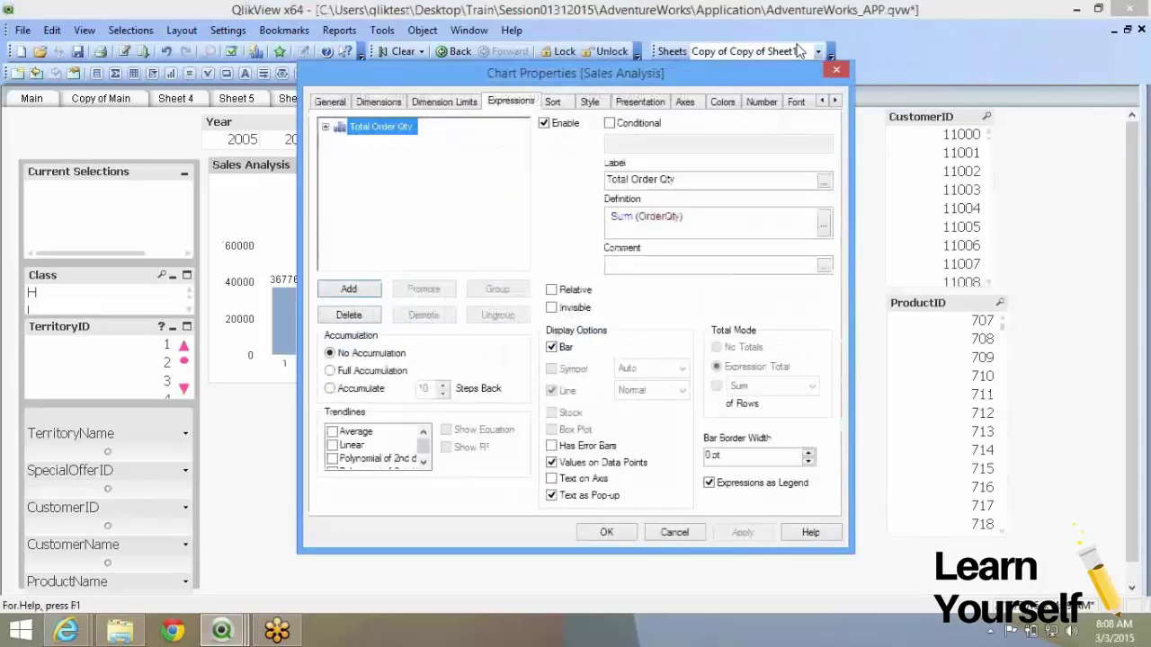
left_click_drag(713, 72, 967, 32)
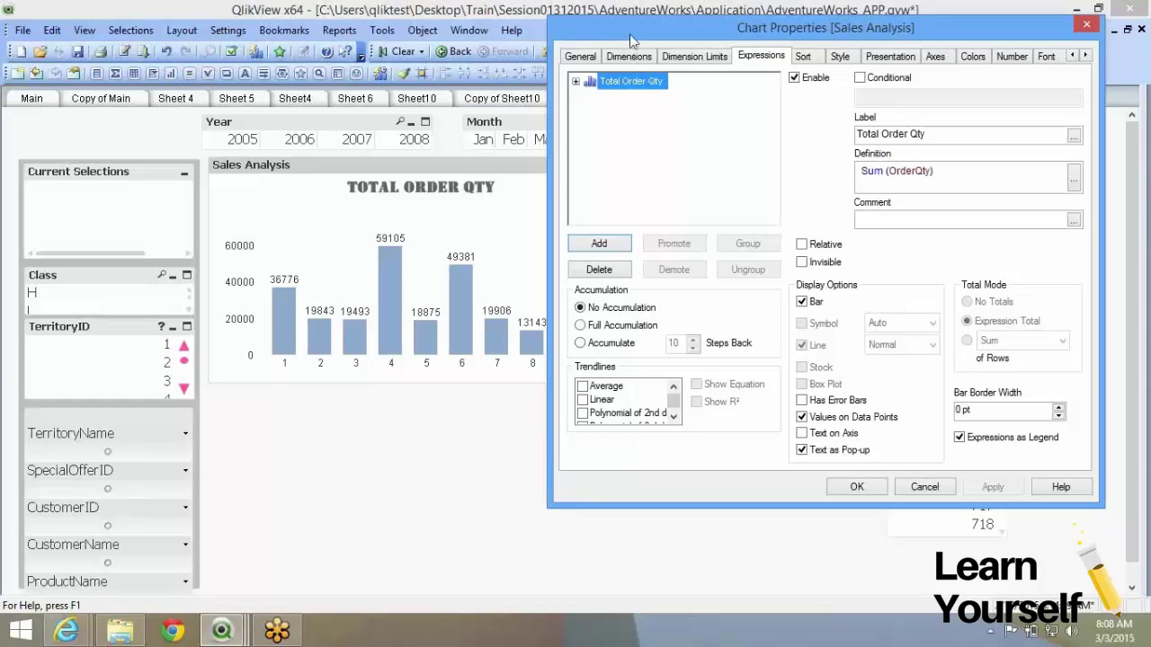
left_click_drag(657, 39, 678, 34)
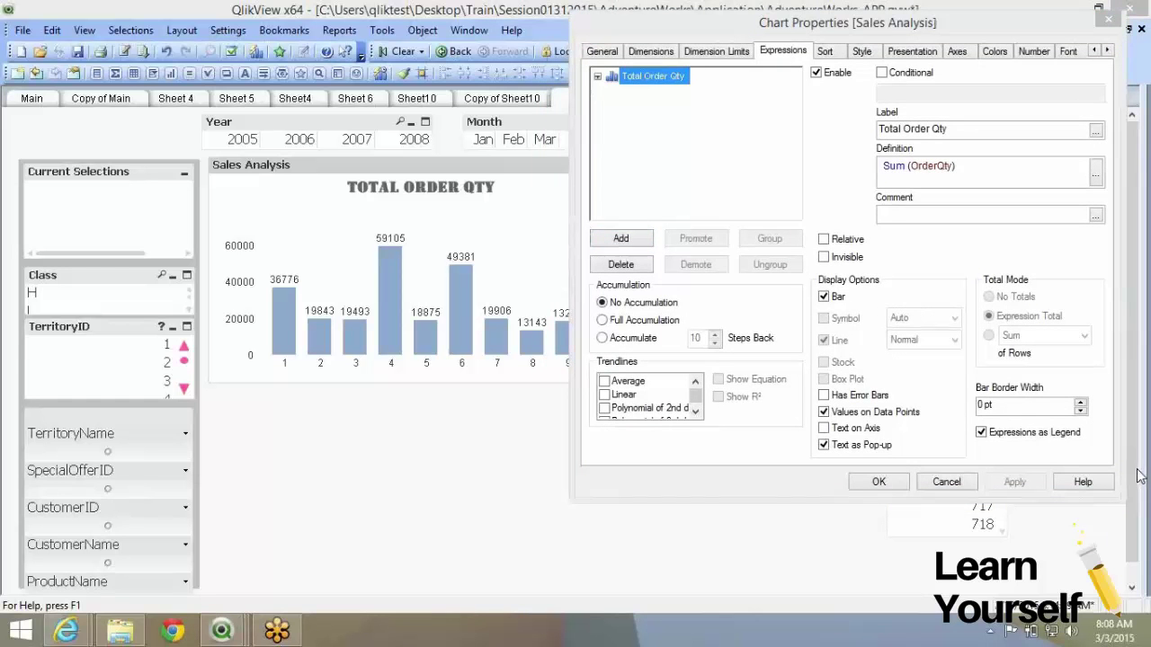
left_click(604, 382)
left_click(1014, 482)
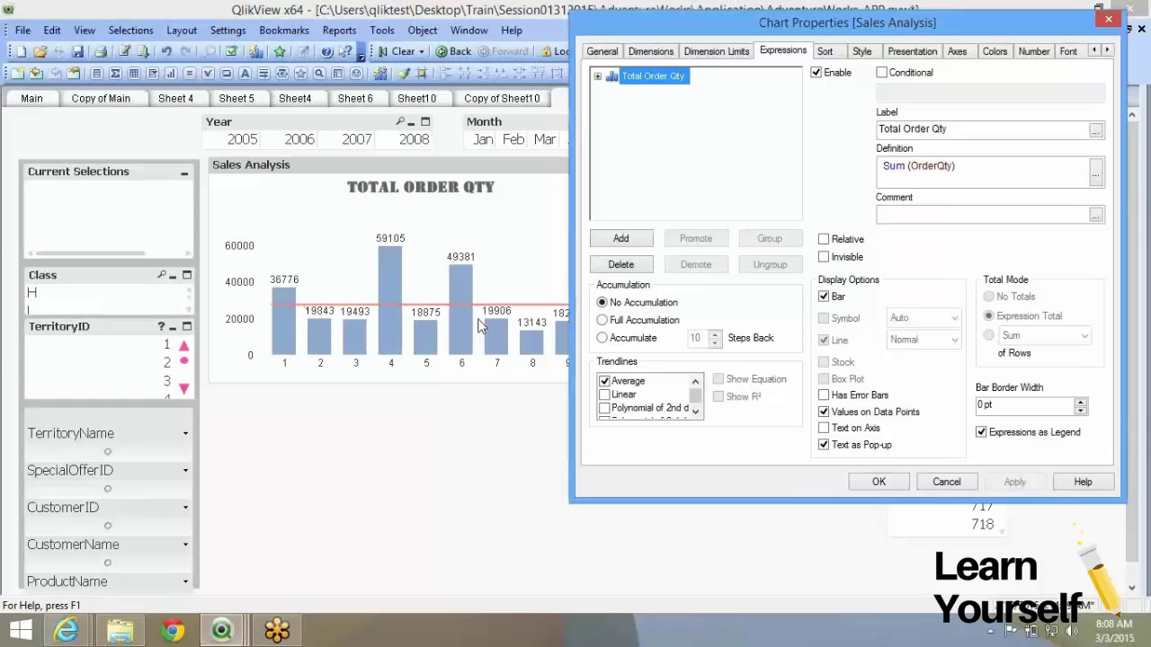
left_click(604, 394)
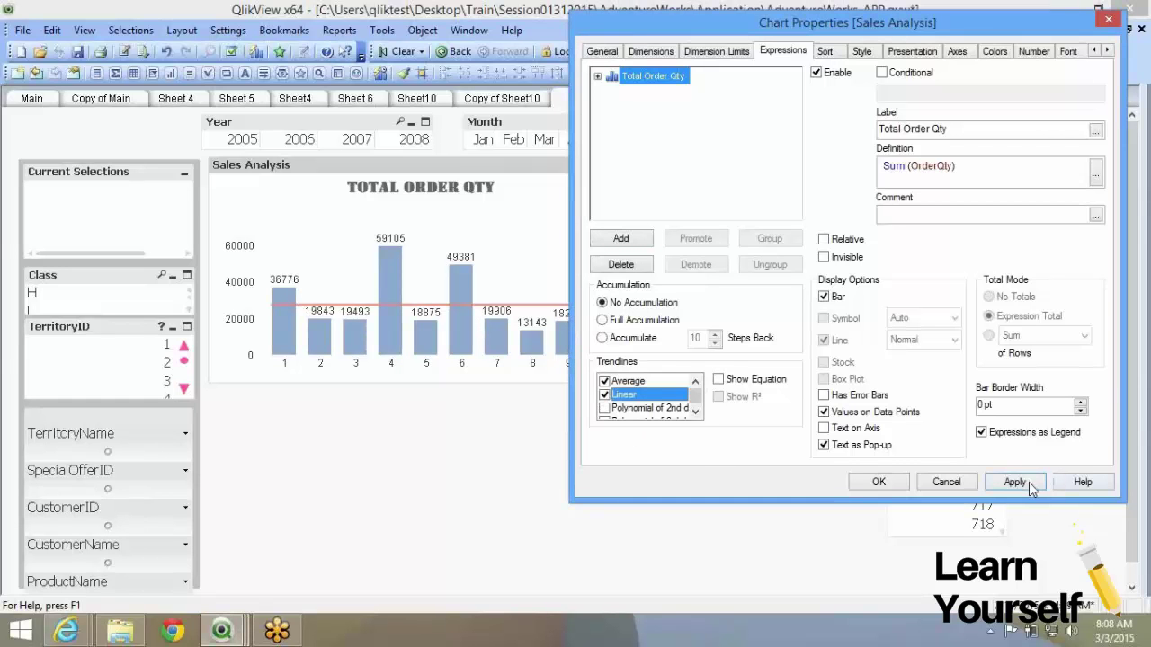
left_click(1014, 482)
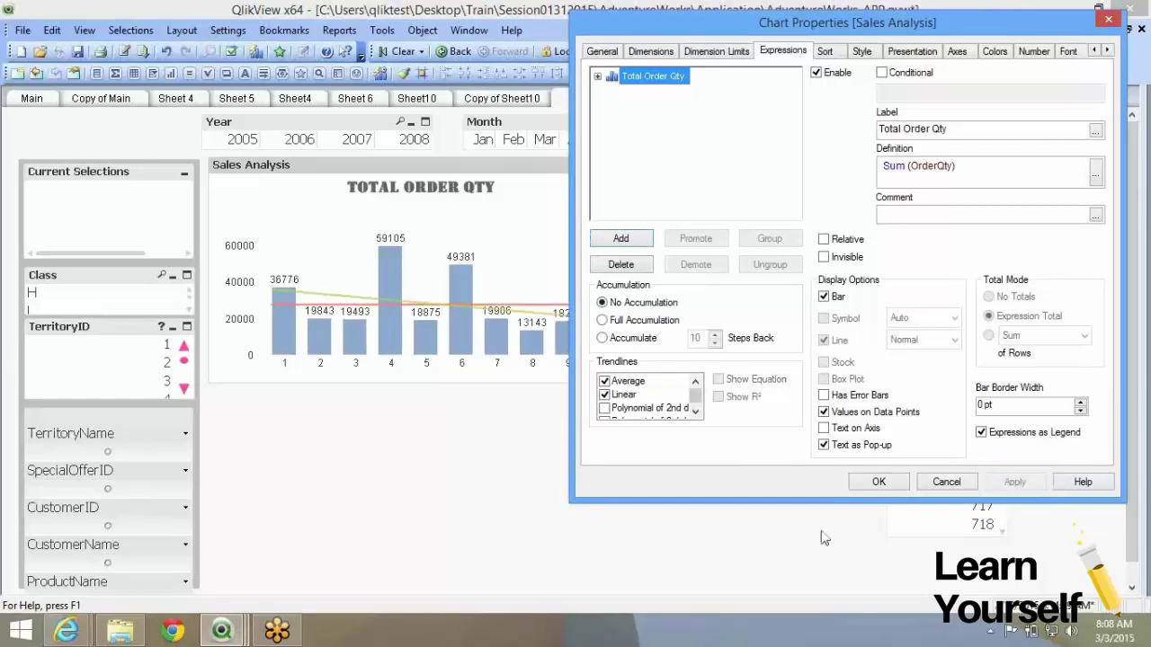
left_click(878, 482)
Step: Add an Exponential trendline to the Total Order Qty expression and apply it to the chart
right_click(485, 238)
left_click(641, 423)
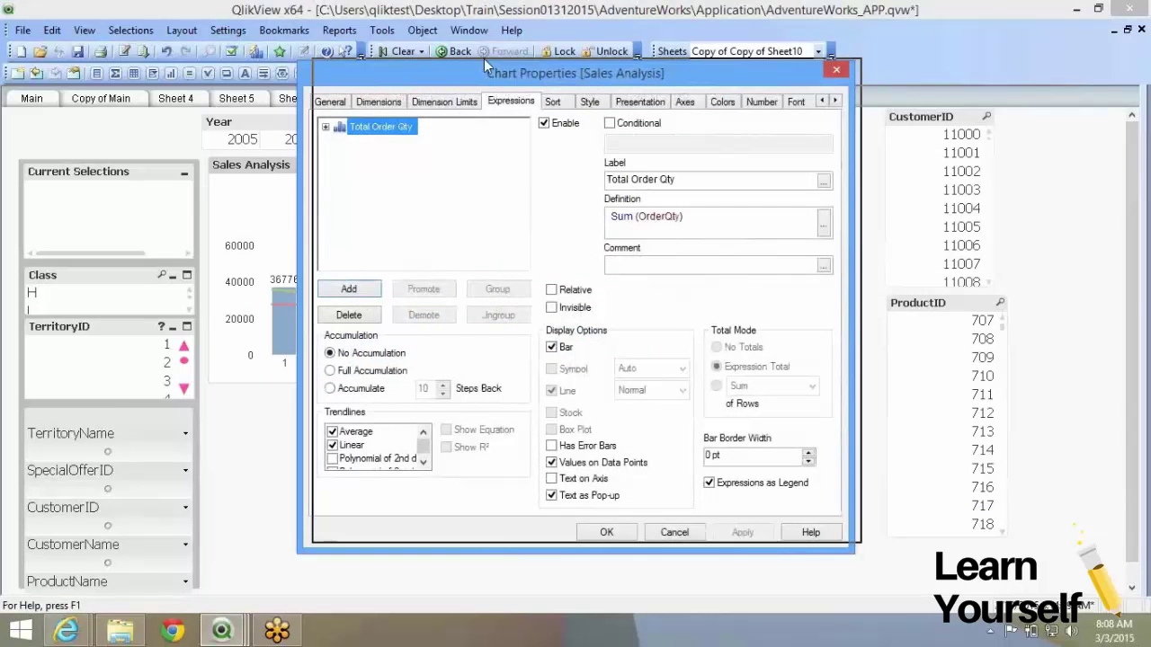
left_click_drag(435, 60, 684, 80)
left_click(675, 468)
left_click(674, 468)
left_click(674, 469)
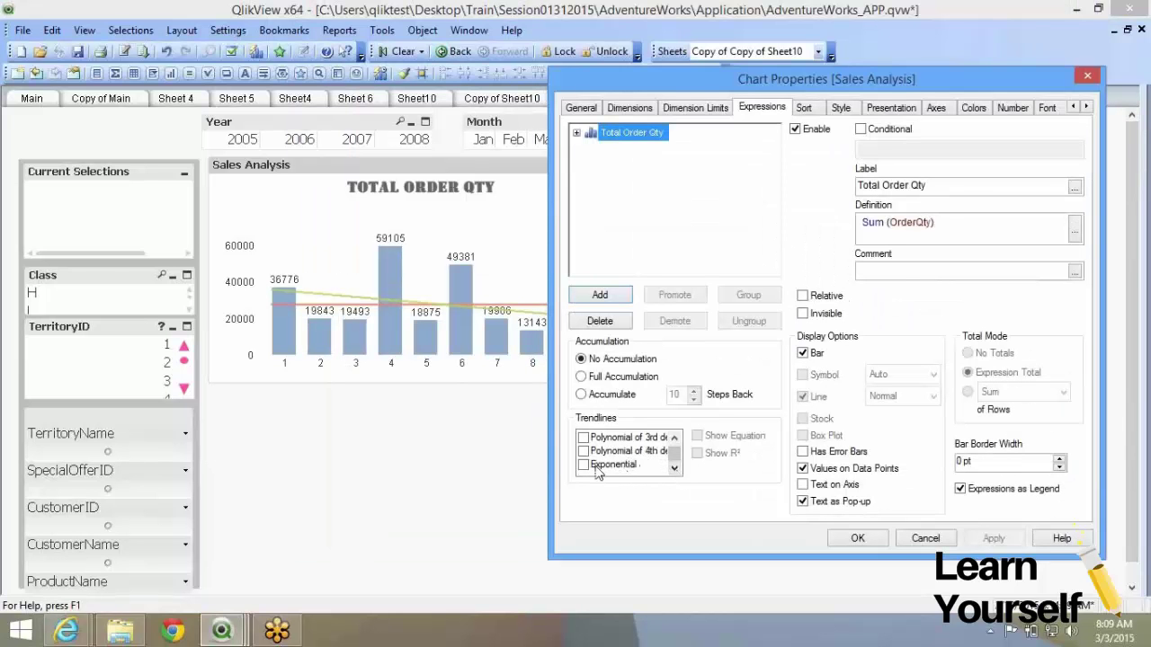
left_click(583, 465)
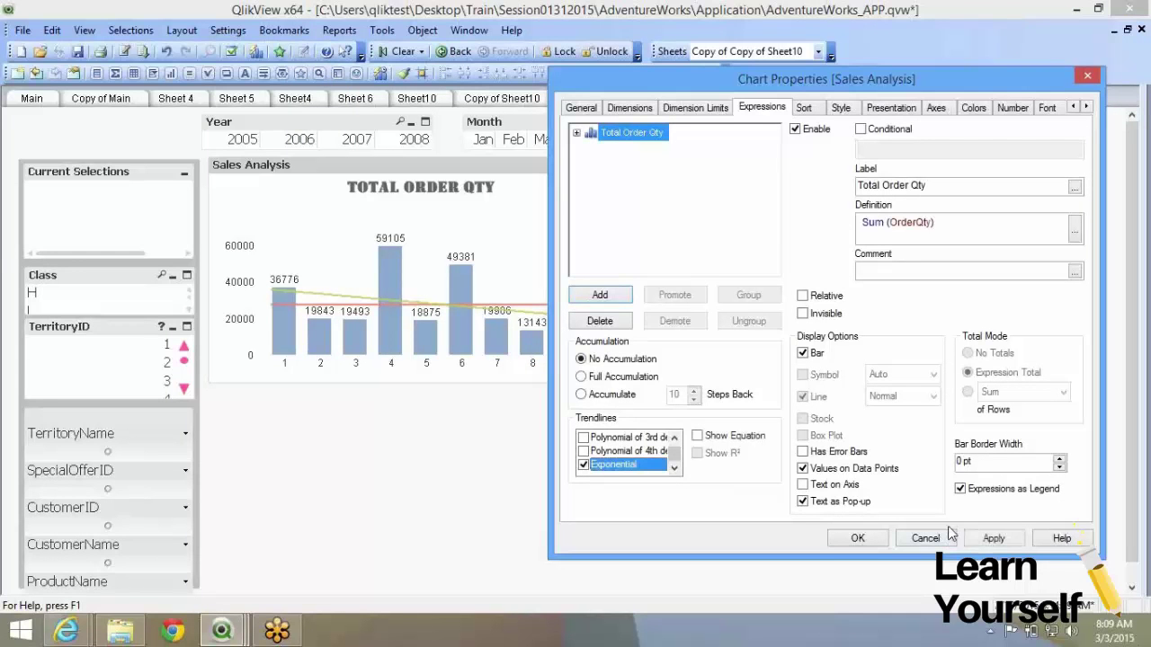
left_click(993, 538)
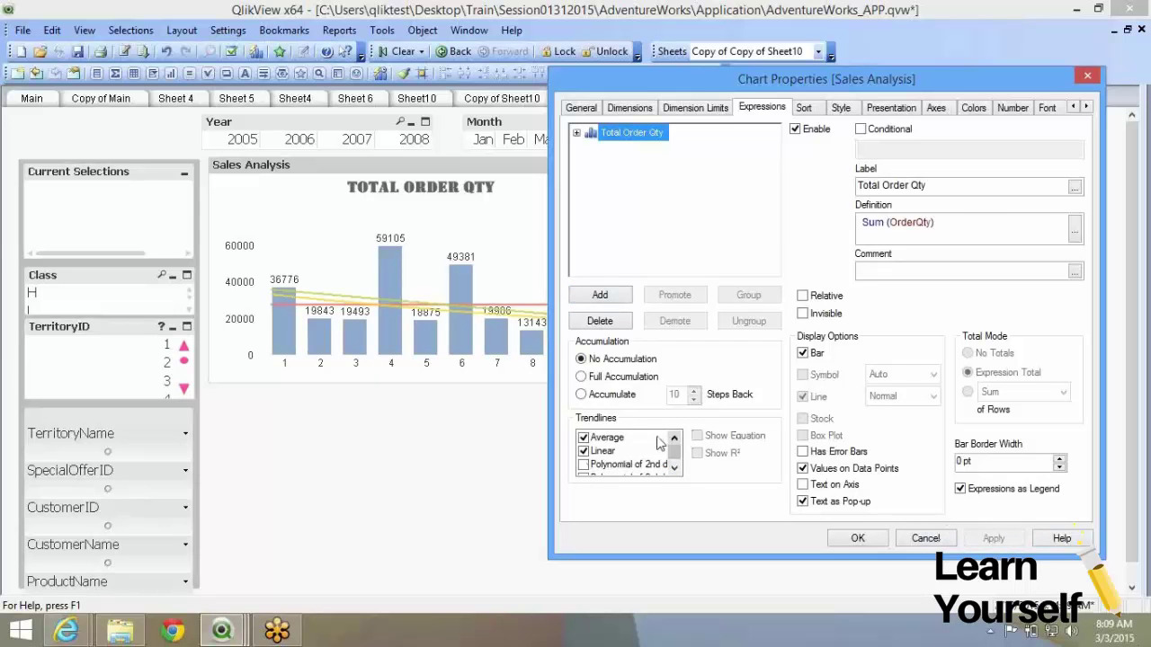
Step: Remove the Average, Linear and Exponential trendlines from the Total Order Qty expression and apply the change
left_click(583, 450)
left_click(583, 437)
left_click(675, 468)
left_click(675, 469)
left_click(674, 468)
left_click(583, 464)
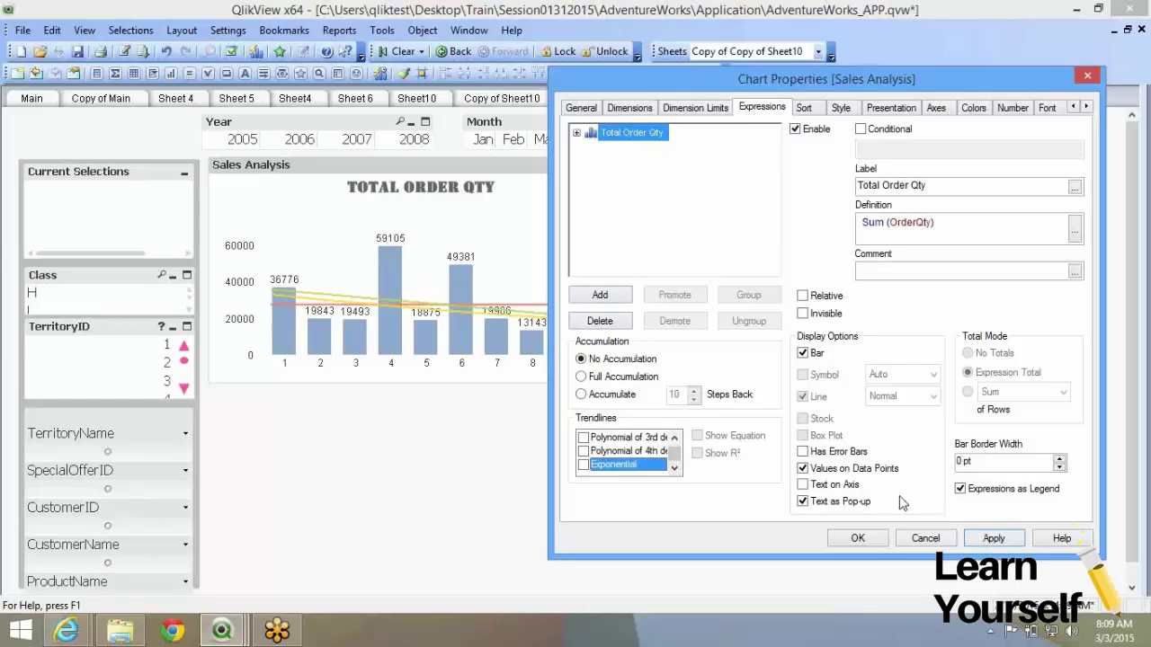
left_click(1008, 539)
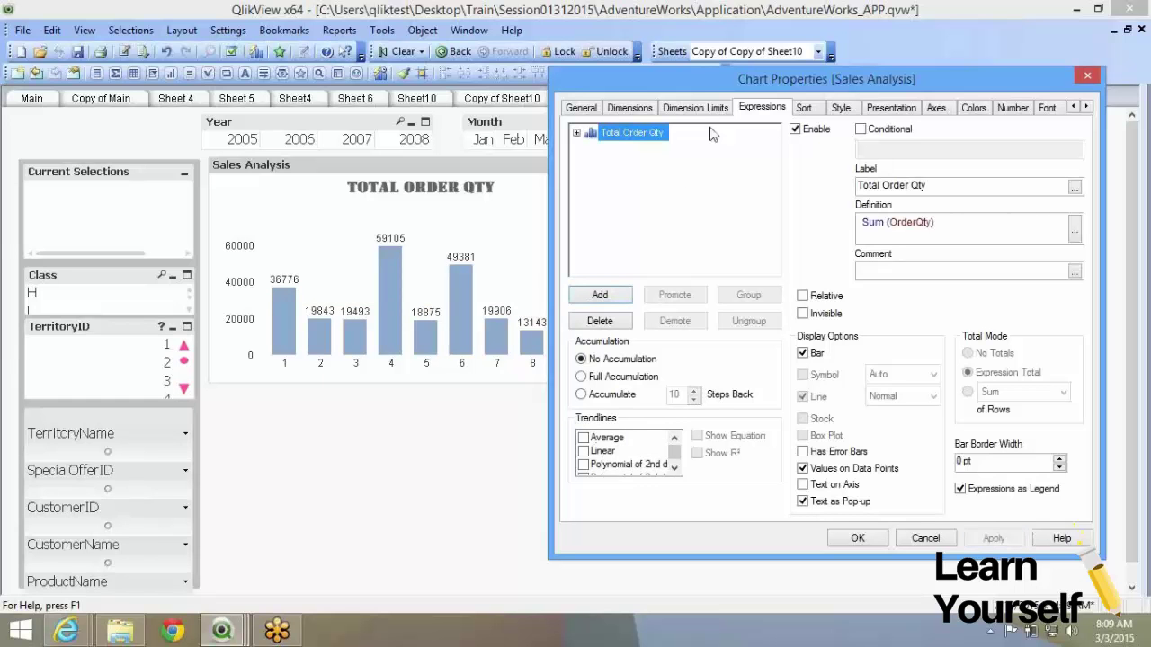
Step: Sort the Territory dimension by Y-value in descending order, apply it and confirm the chart properties
left_click(804, 109)
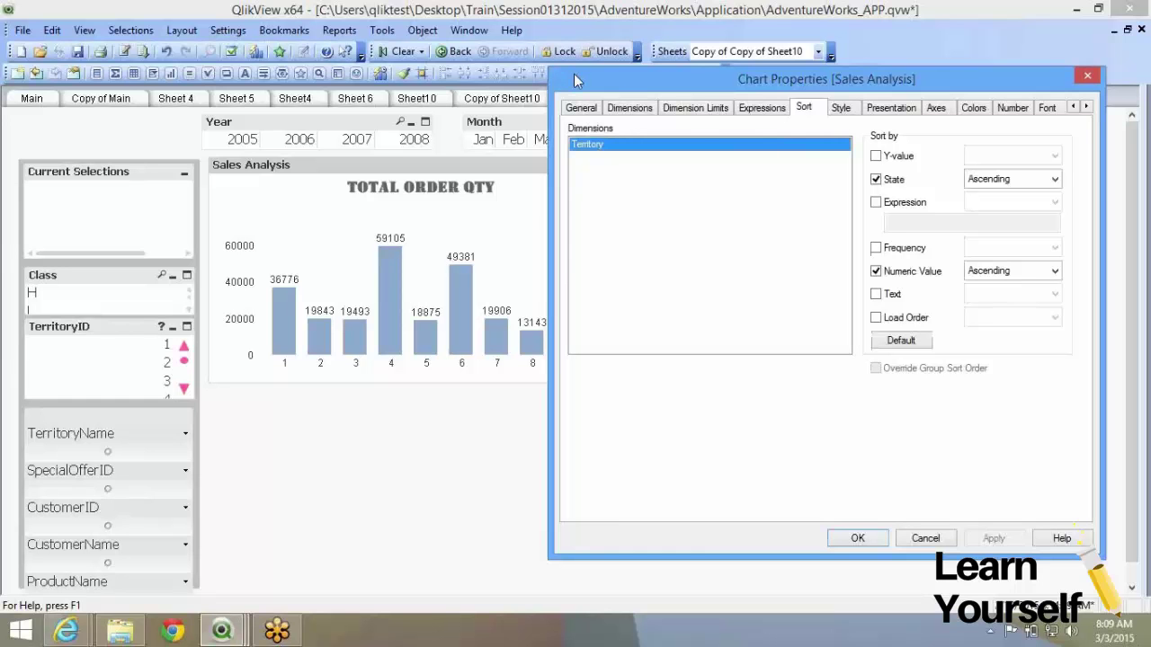
left_click_drag(591, 74, 615, 76)
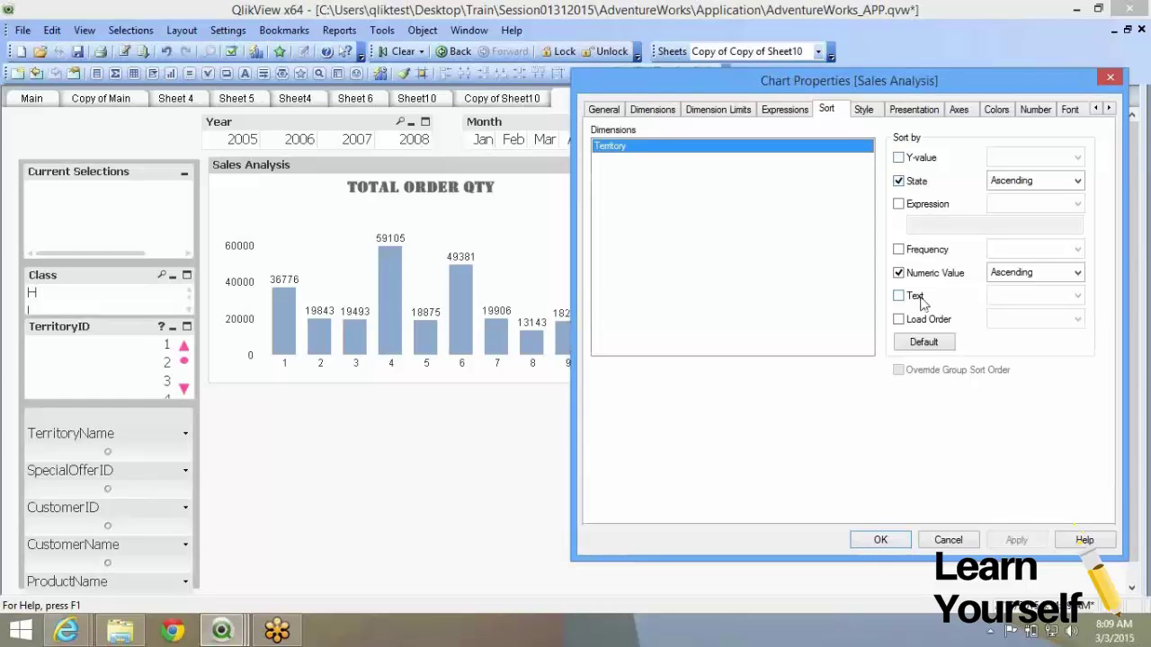
left_click(922, 159)
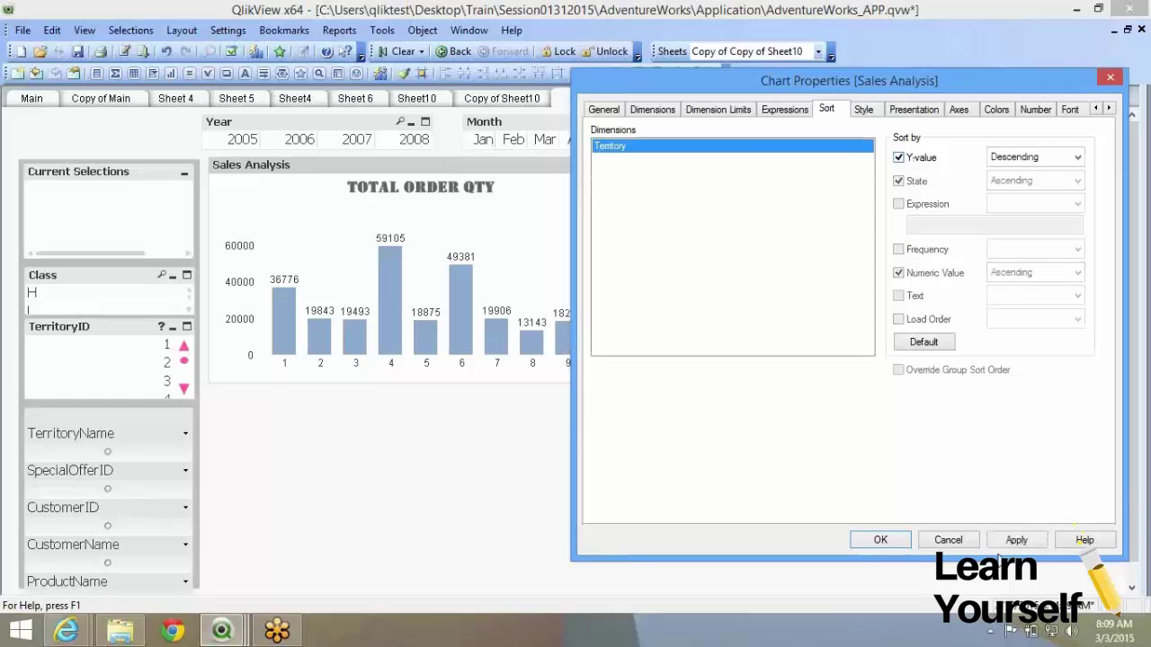
left_click(1017, 542)
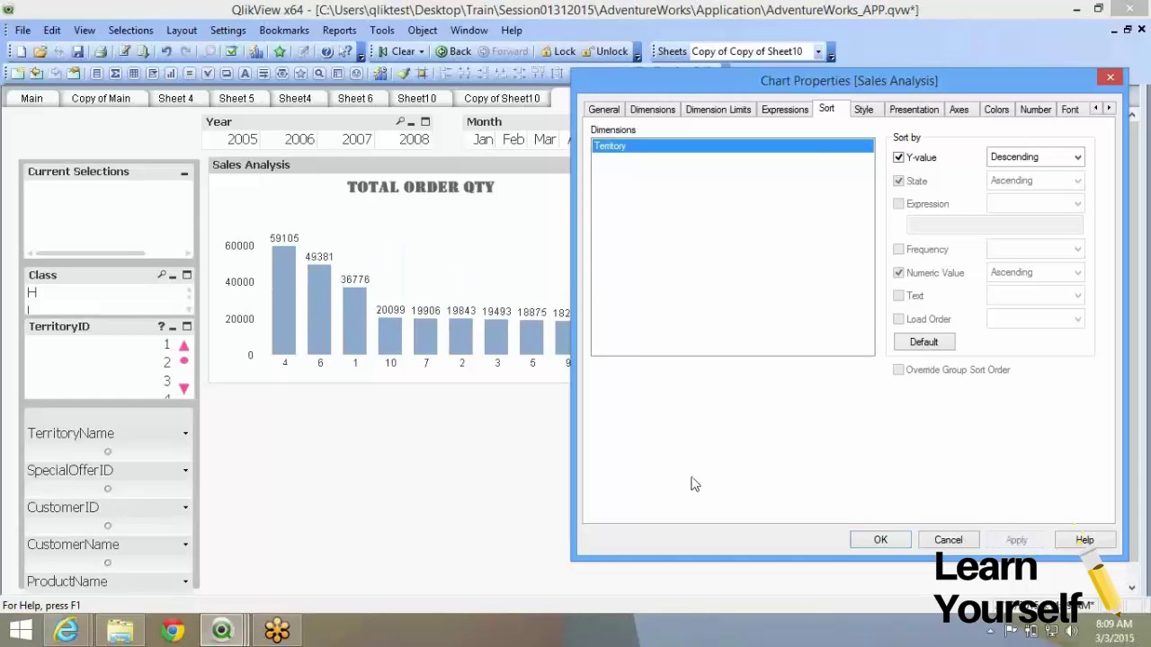
left_click(876, 542)
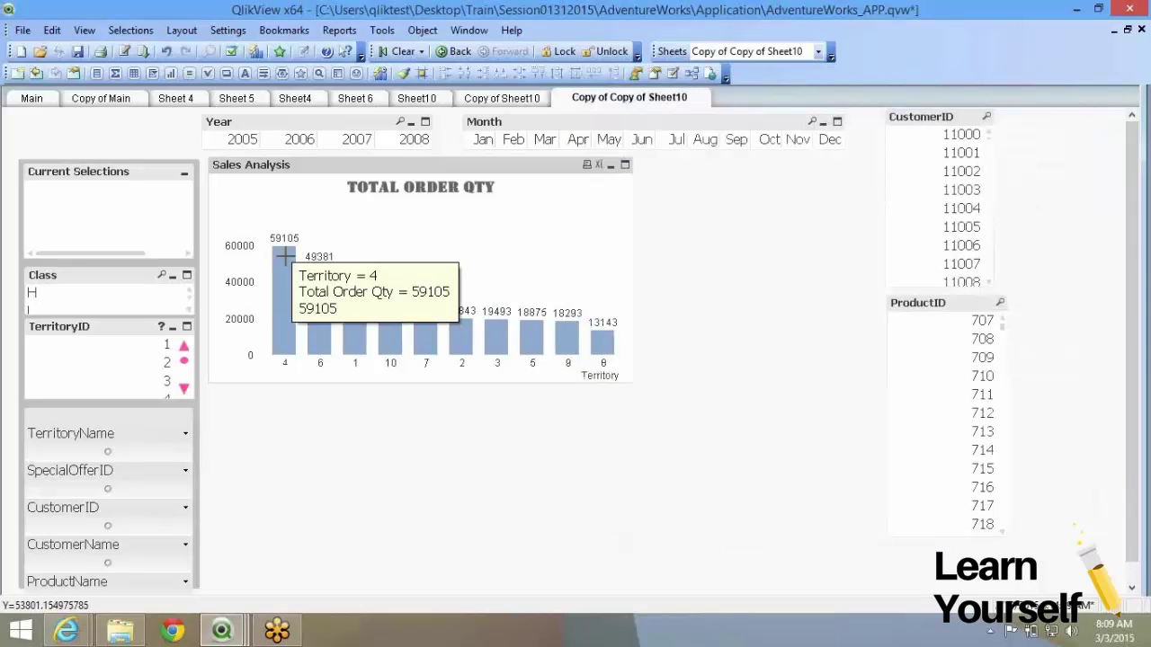
Step: Change the Sales Analysis chart's orientation to horizontal bars and apply it
right_click(286, 258)
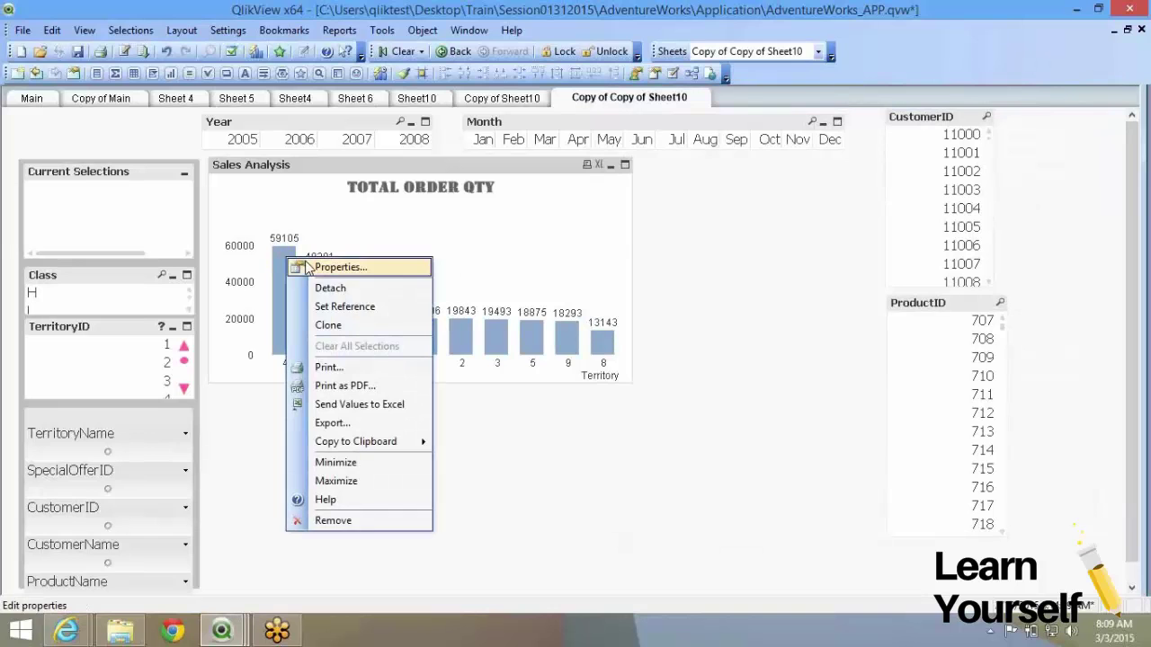
left_click(308, 268)
left_click_drag(518, 75, 740, 49)
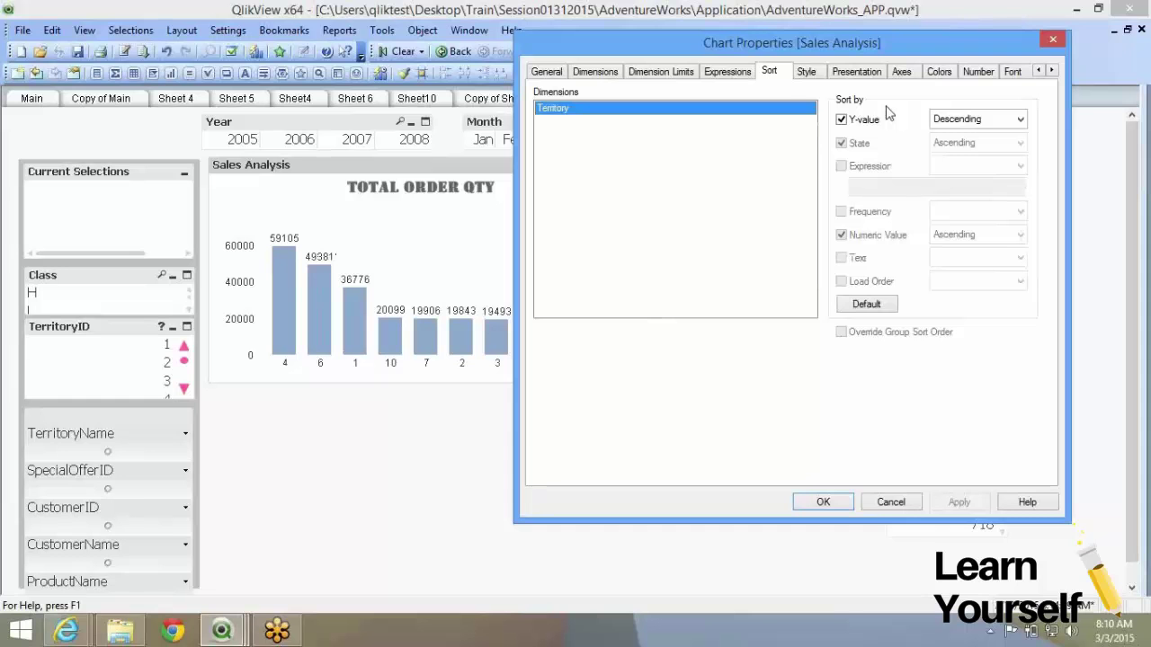
left_click(822, 74)
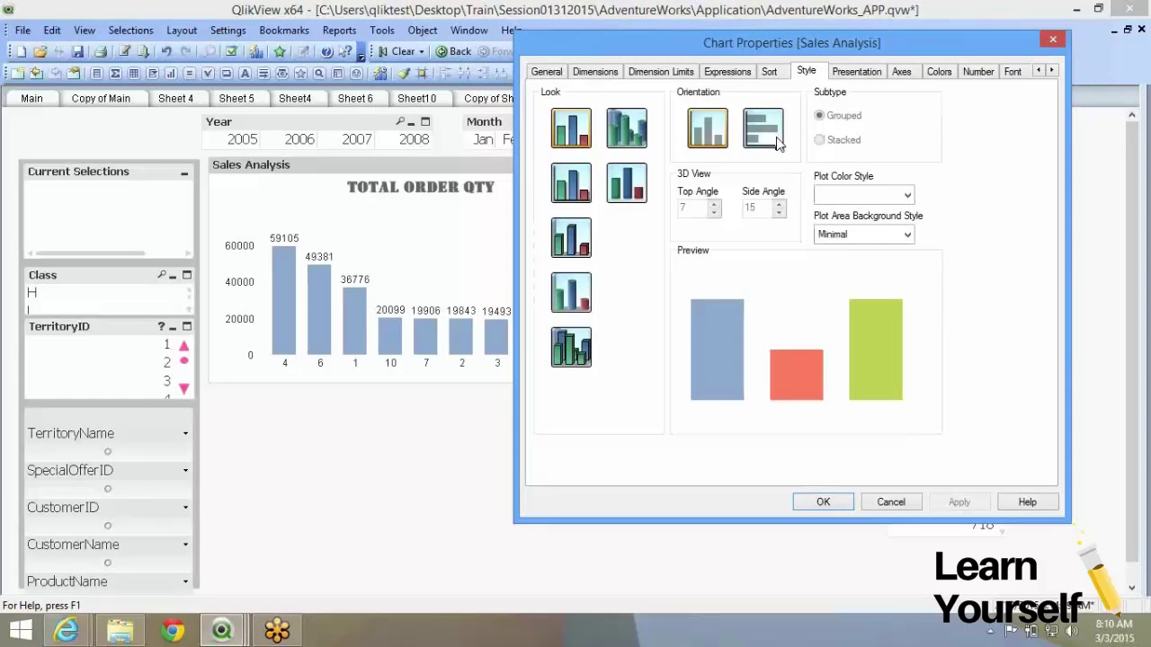
left_click(776, 142)
left_click(967, 500)
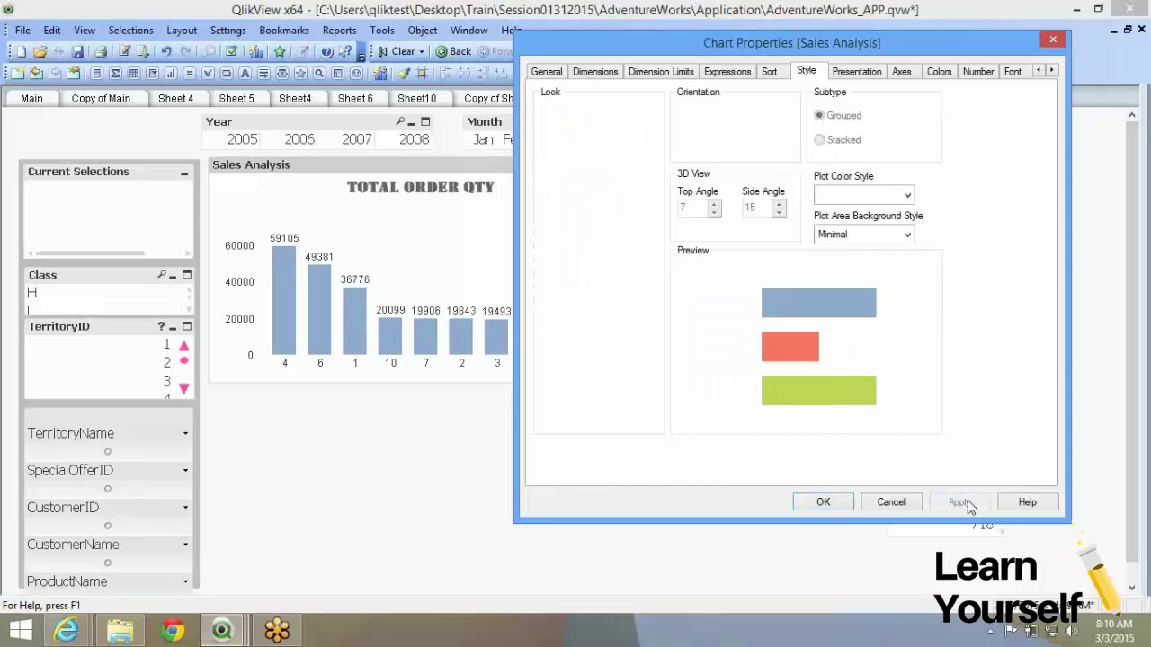
Step: Try the shadowed bar look and the 3D cylinder look on the horizontal chart, applying each
left_click(589, 187)
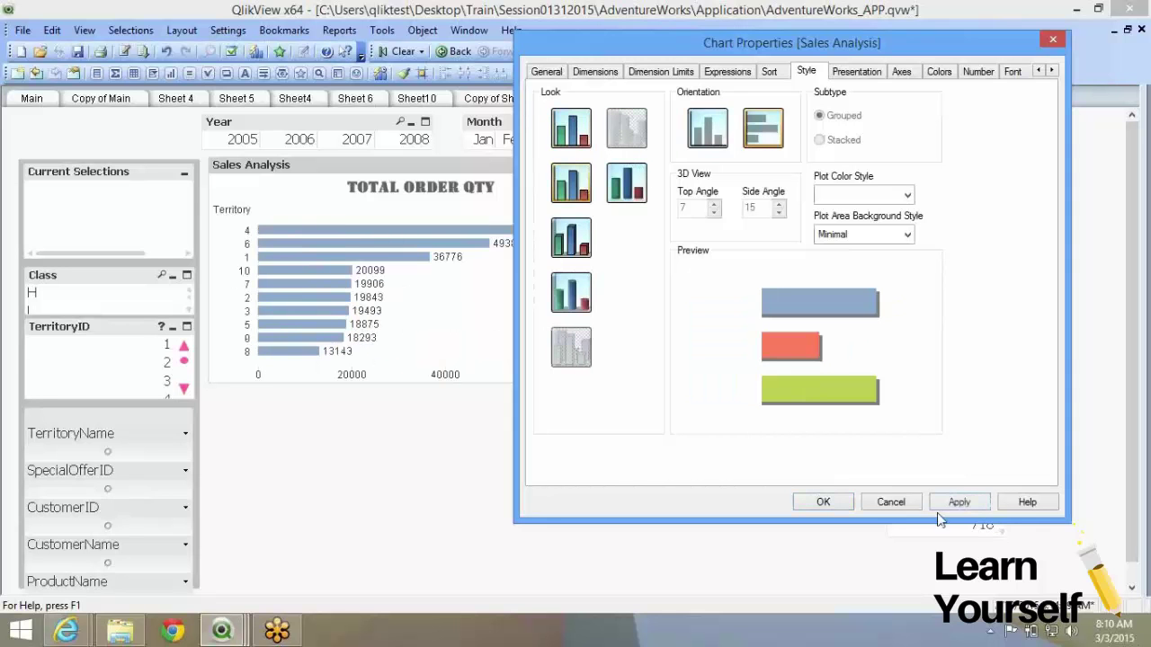
left_click(969, 509)
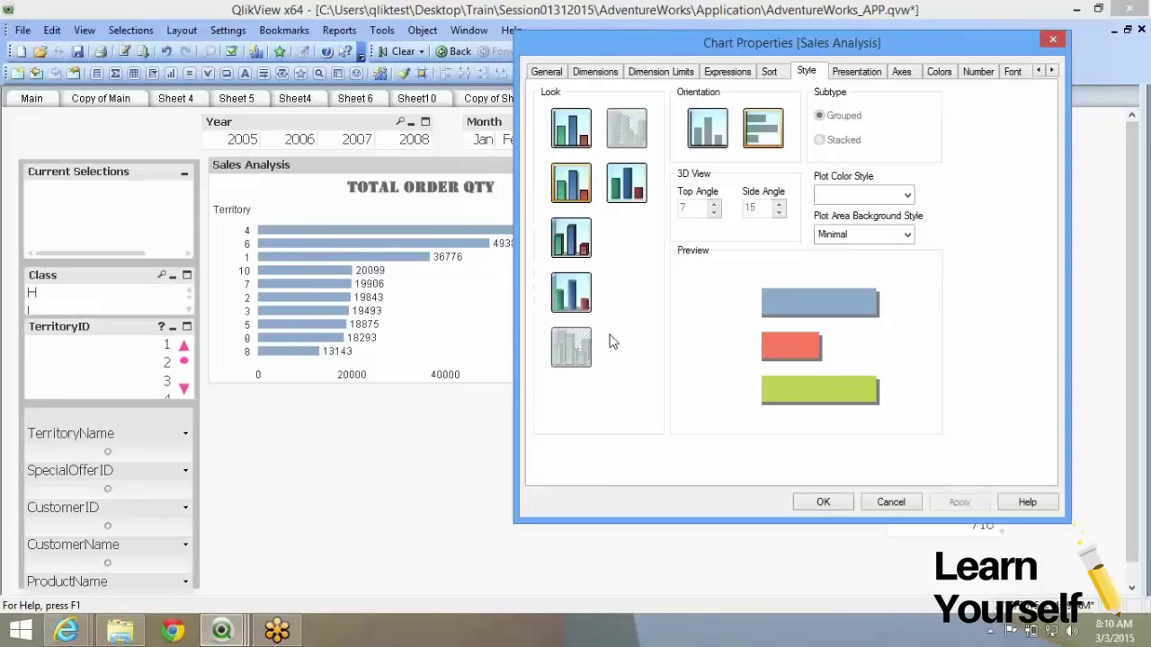
left_click(558, 303)
left_click(971, 507)
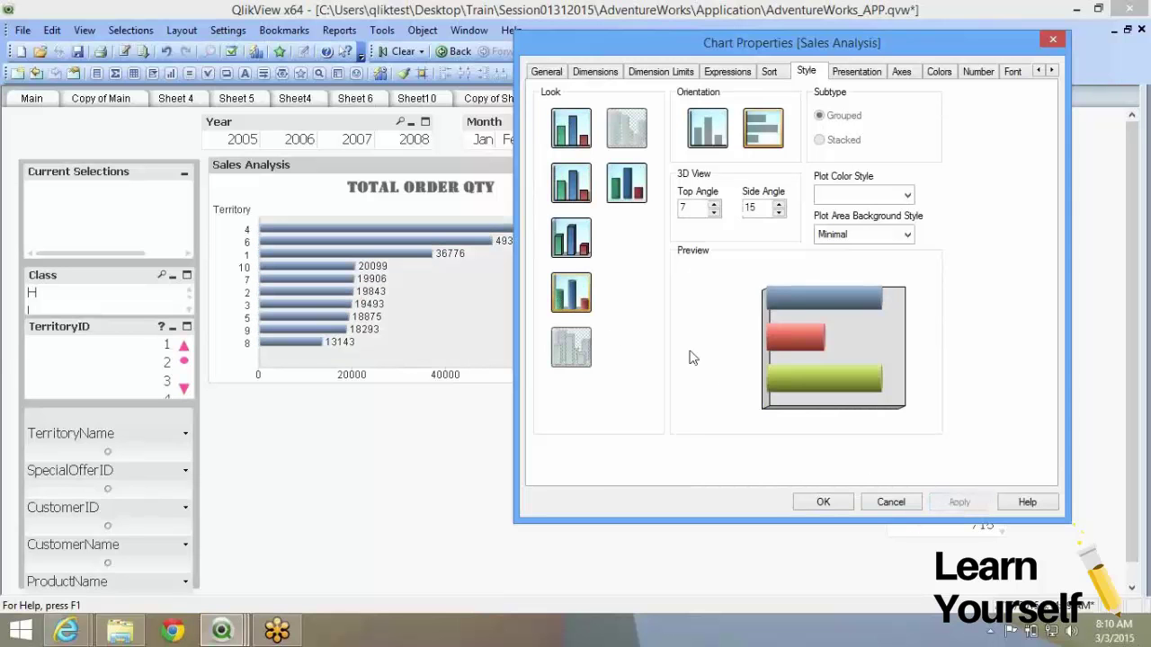
Step: Give the chart the gradient-shaded bar look with vertical orientation and apply it
left_click(625, 193)
left_click(708, 127)
left_click(959, 505)
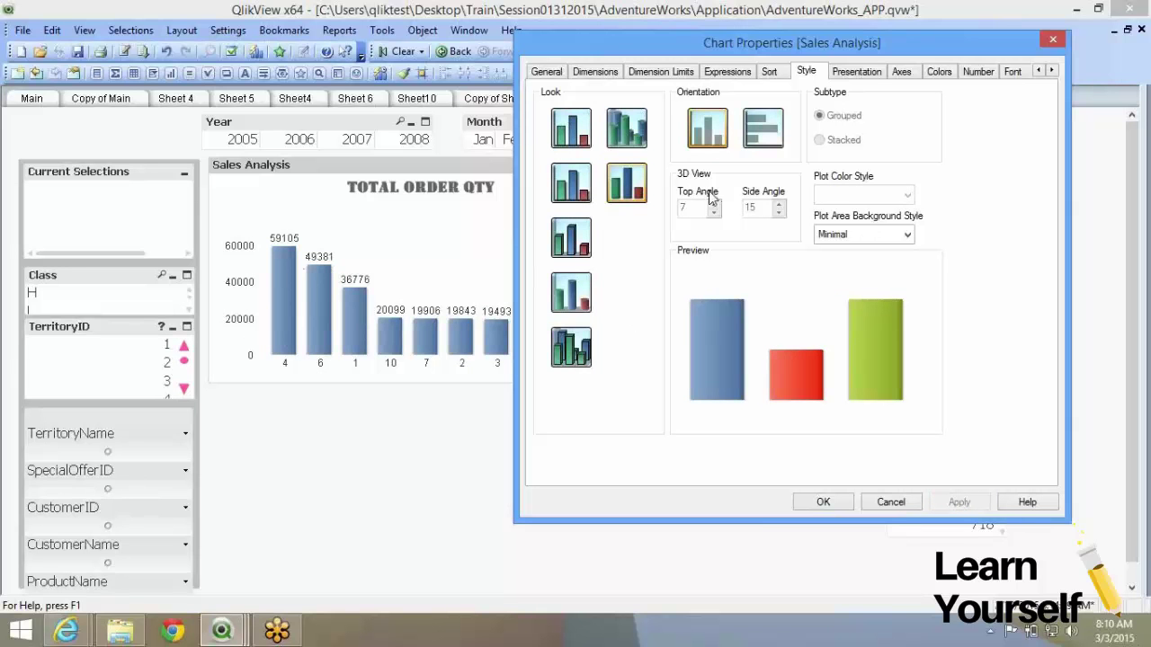
Step: Try the multi-row 3D block look and the 3D cylinder look on the vertical chart, applying each
left_click(570, 347)
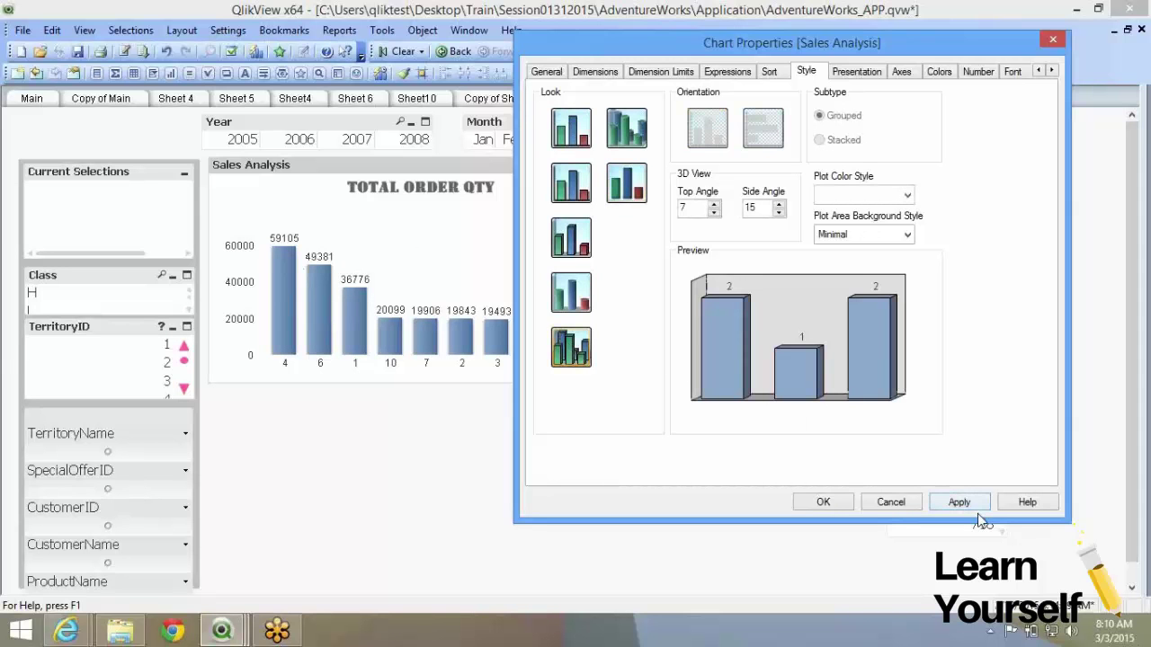
left_click(958, 501)
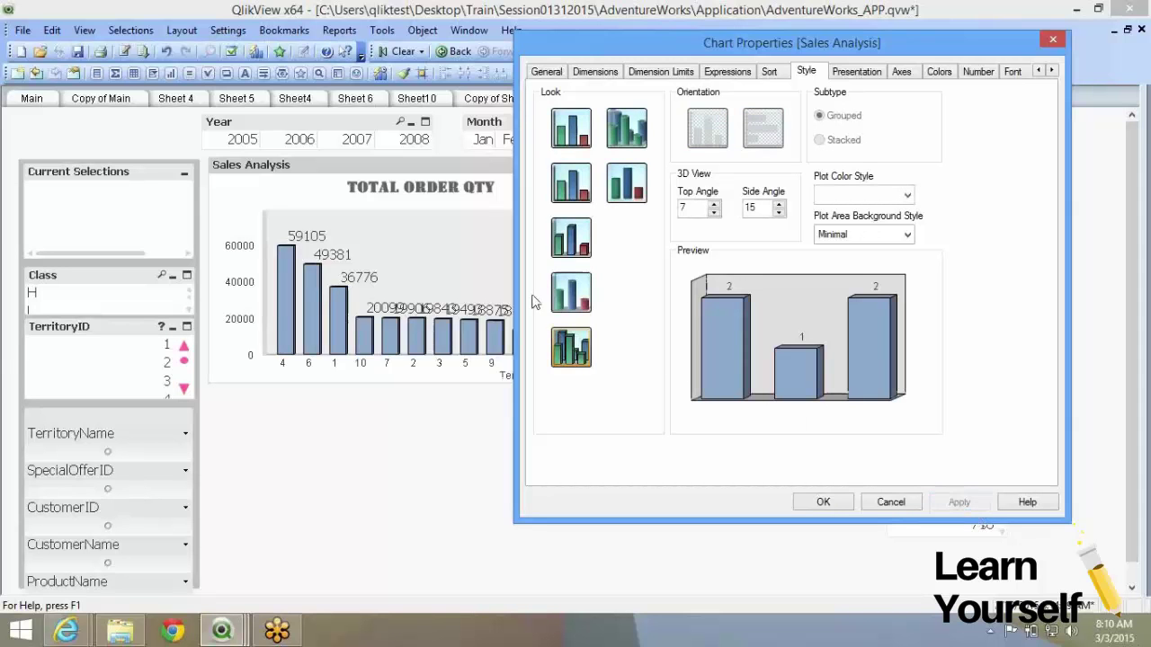
left_click(580, 306)
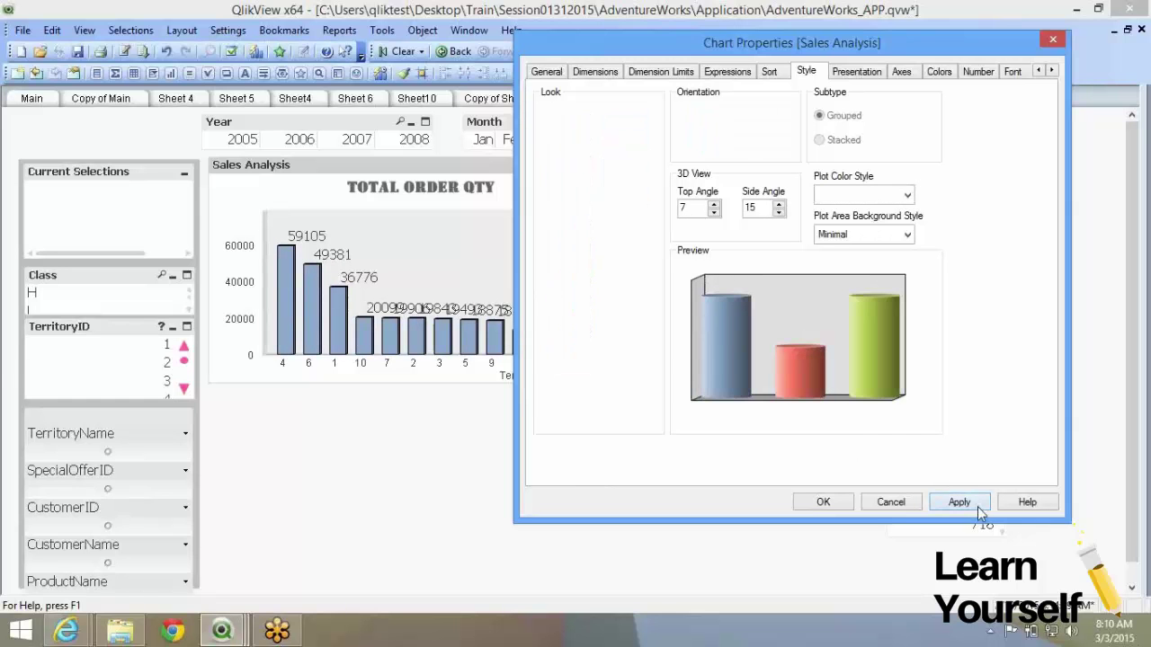
left_click(977, 506)
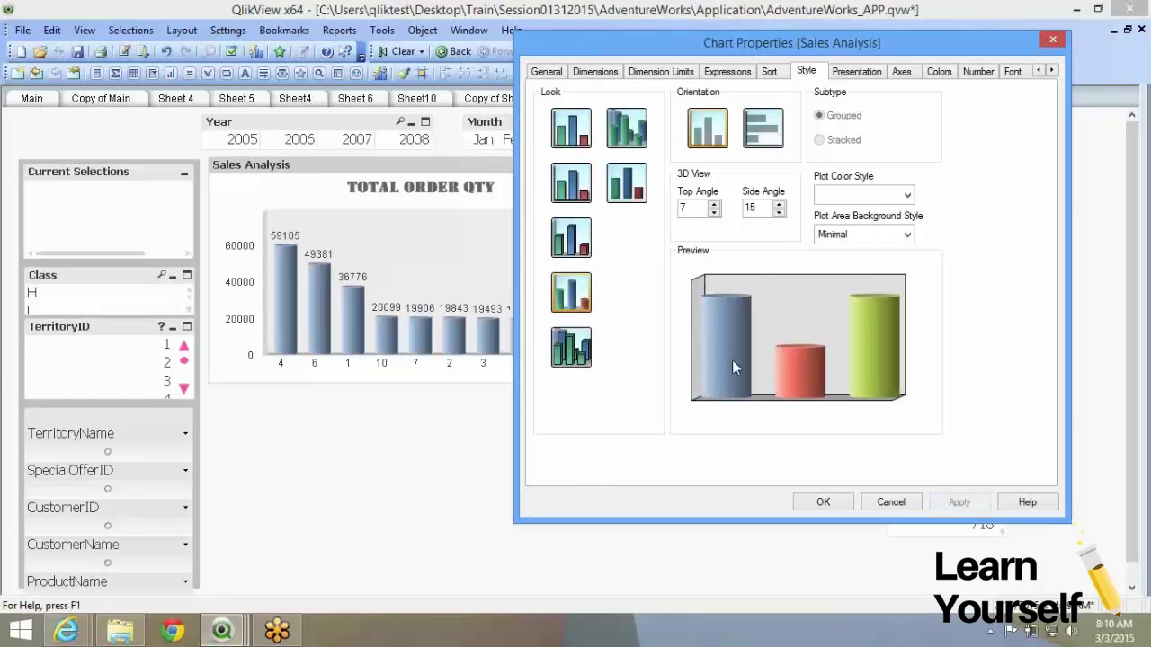
Step: Apply the multi-row 3D cylinder look to the chart and switch back to the plain flat bar look
left_click(622, 136)
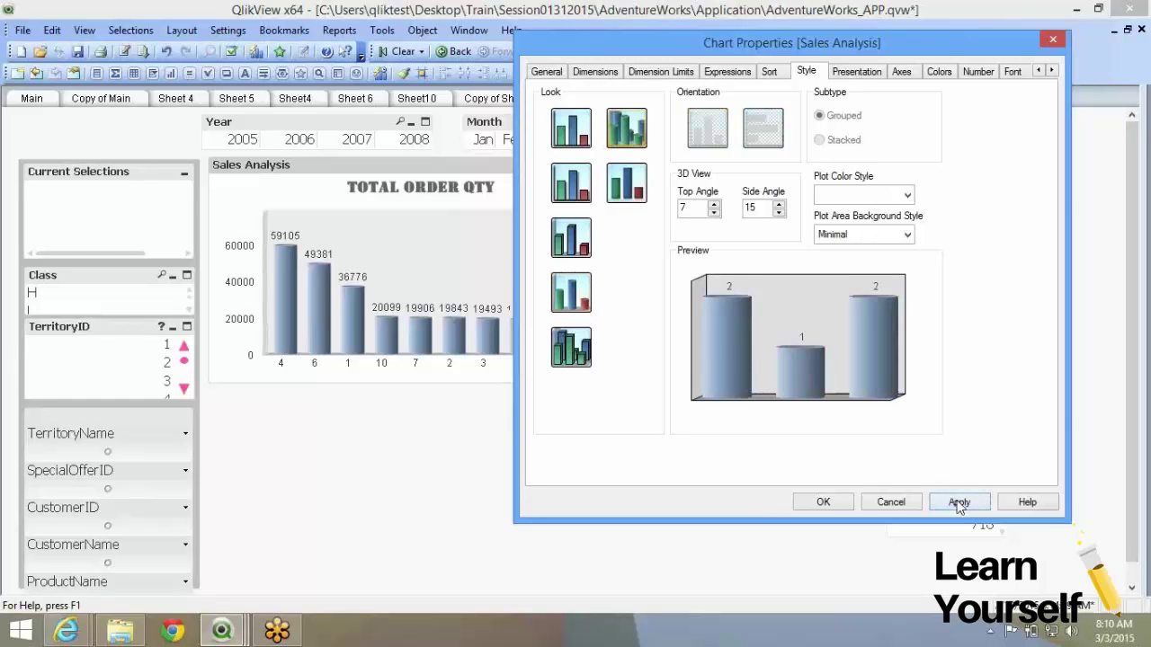
left_click(959, 504)
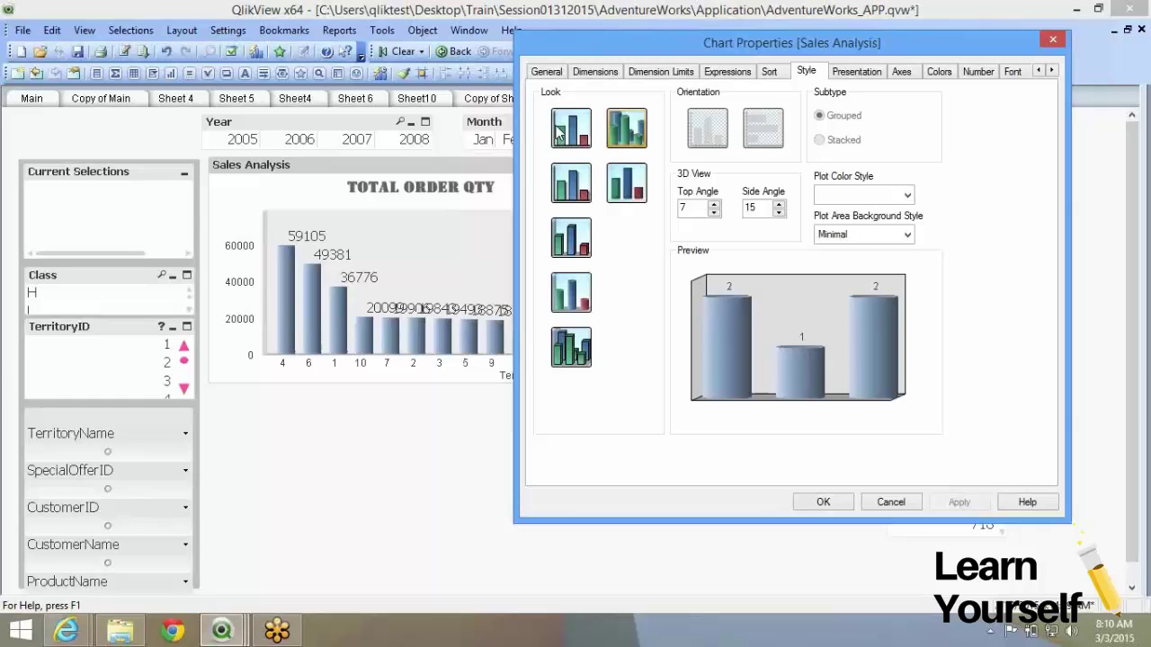
left_click(558, 133)
left_click(960, 502)
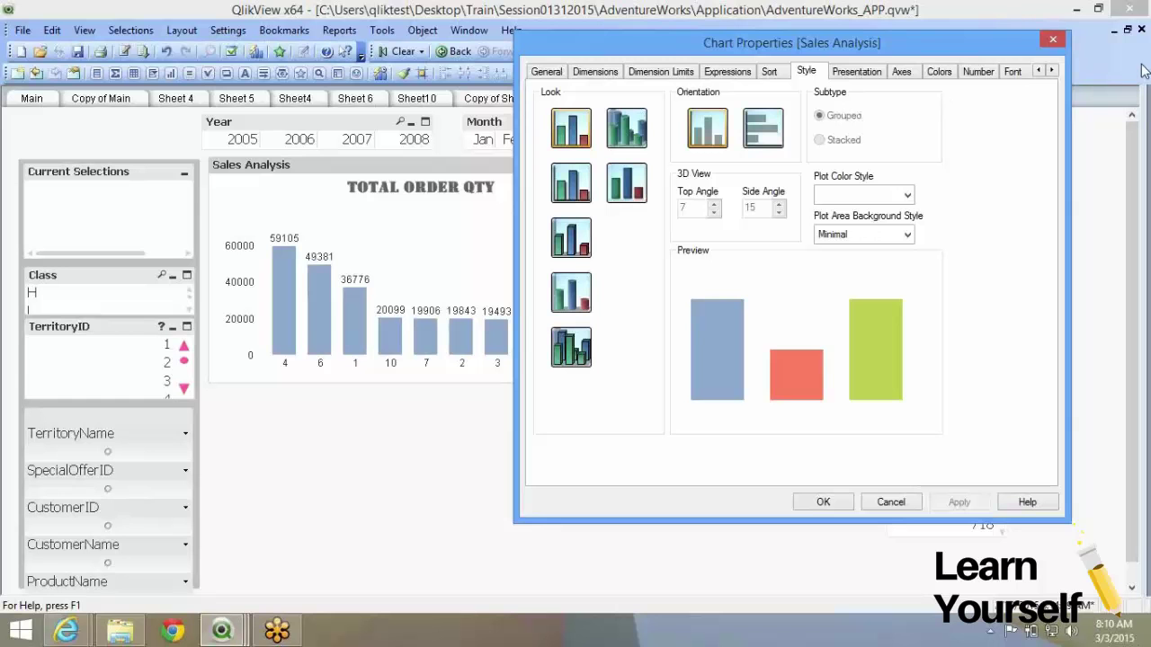
Step: Set the chart's Plot Area Background Style to Shadow and apply it
left_click(868, 235)
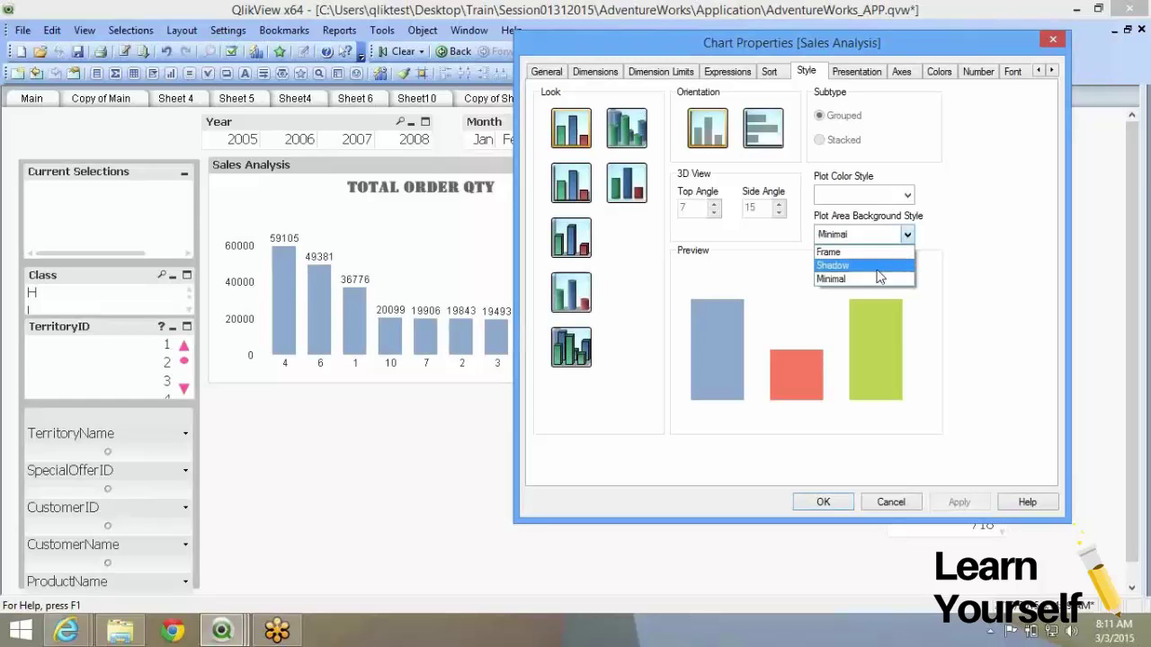
left_click(876, 269)
left_click(861, 234)
left_click(857, 251)
left_click(861, 235)
left_click(858, 259)
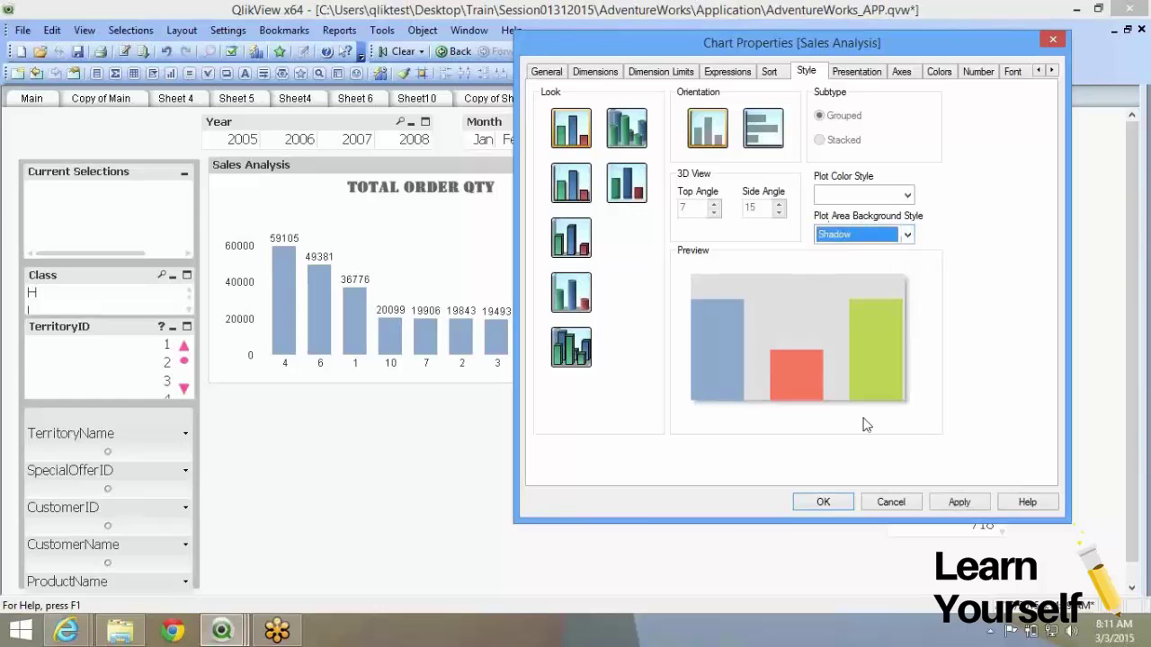
left_click(935, 503)
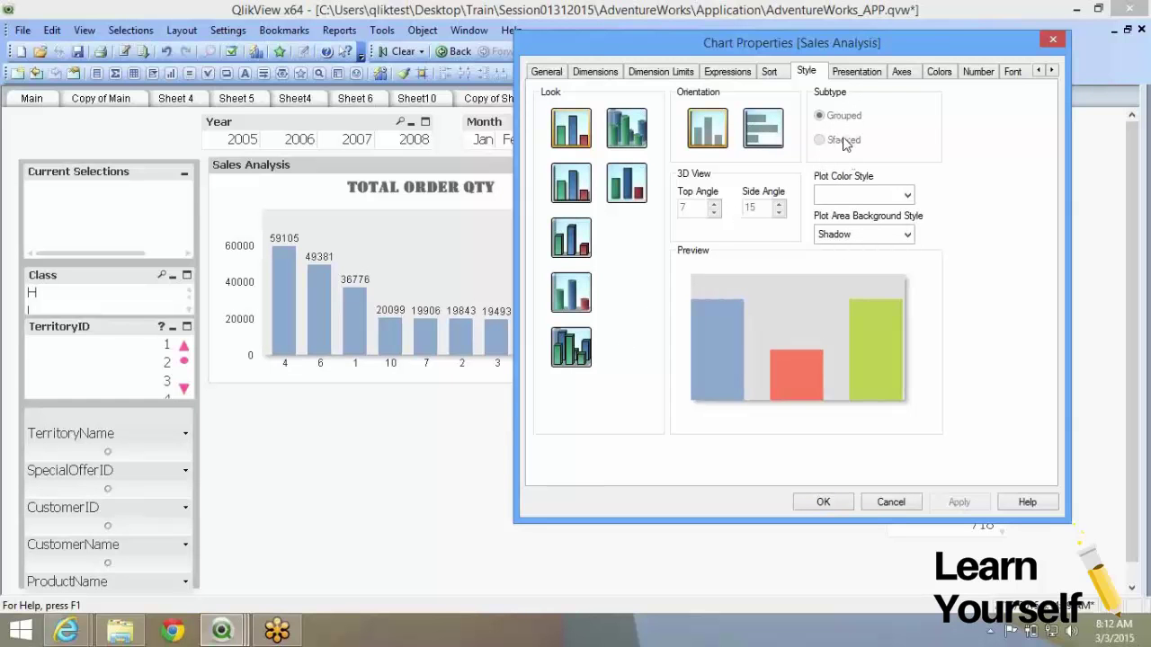
Step: Set the Sales Analysis chart's Bar Distance to 4 and Cluster Distance to 8 in its presentation settings and apply the changes
left_click(865, 75)
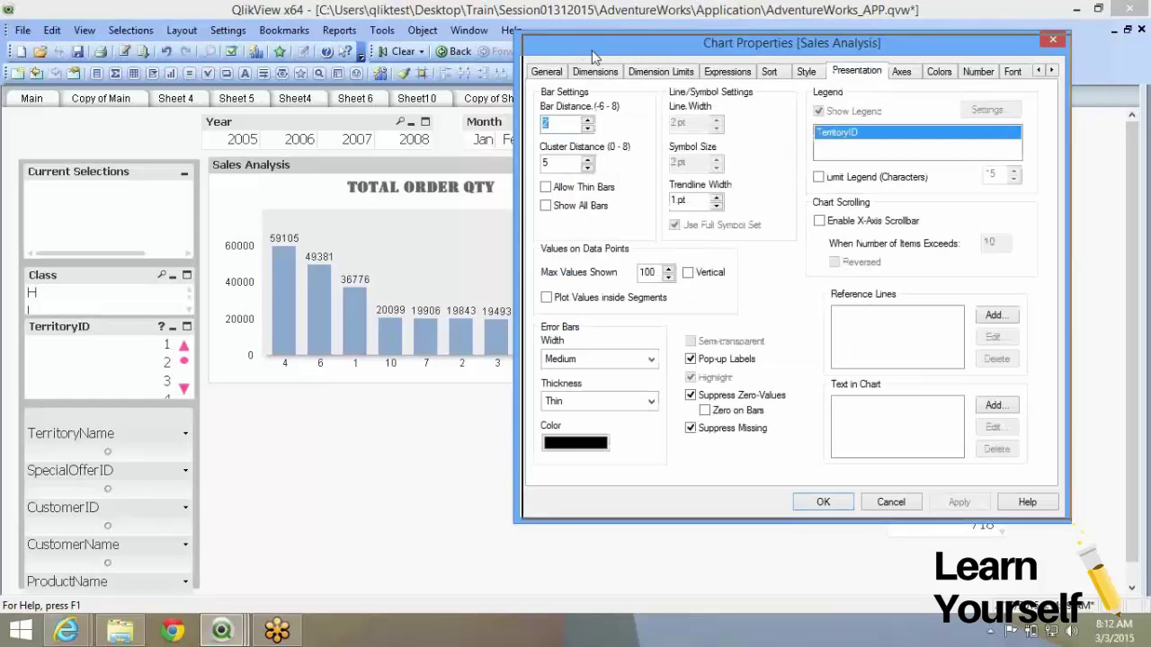
left_click_drag(577, 43, 593, 53)
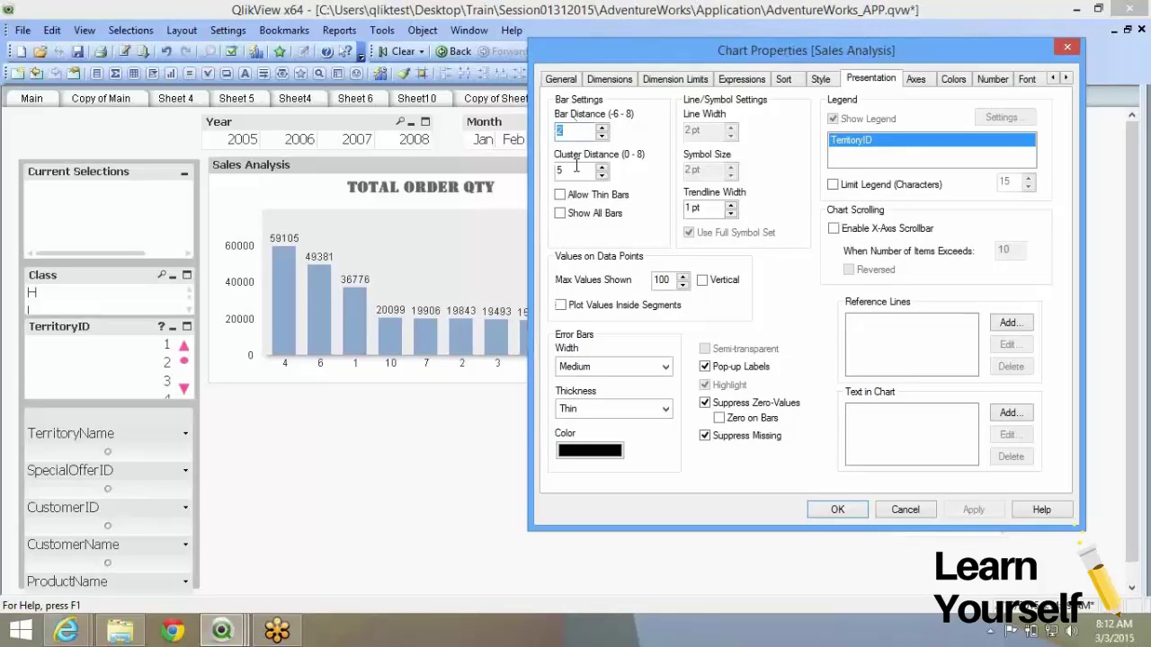
left_click(601, 128)
left_click(600, 126)
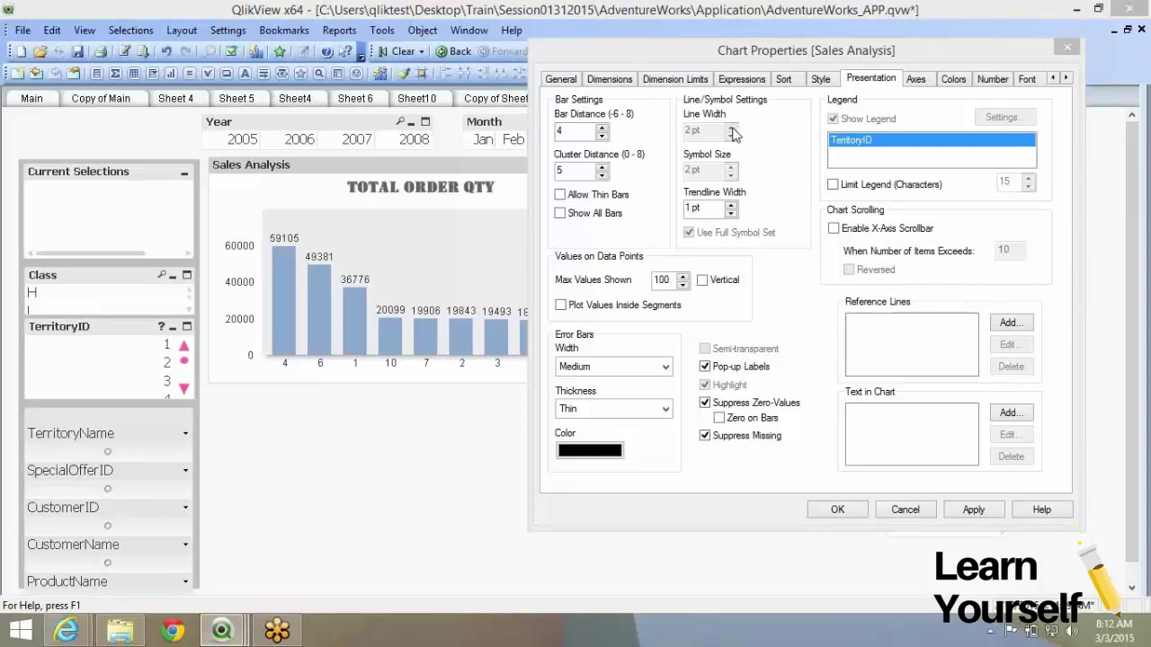
left_click(601, 174)
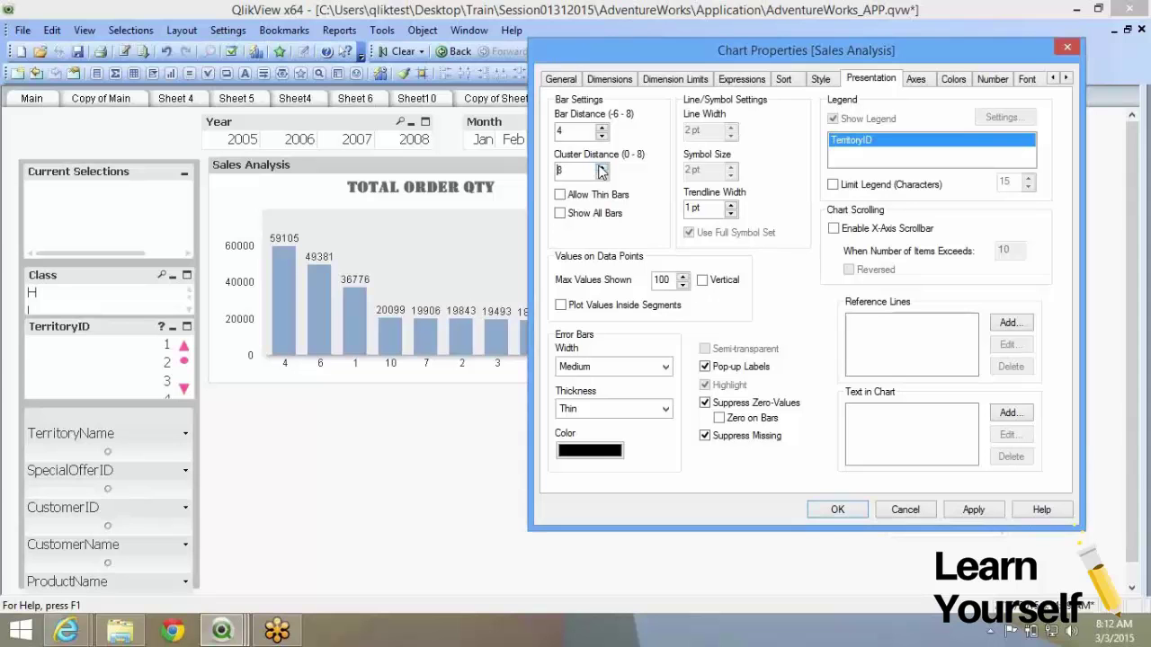
left_click(973, 510)
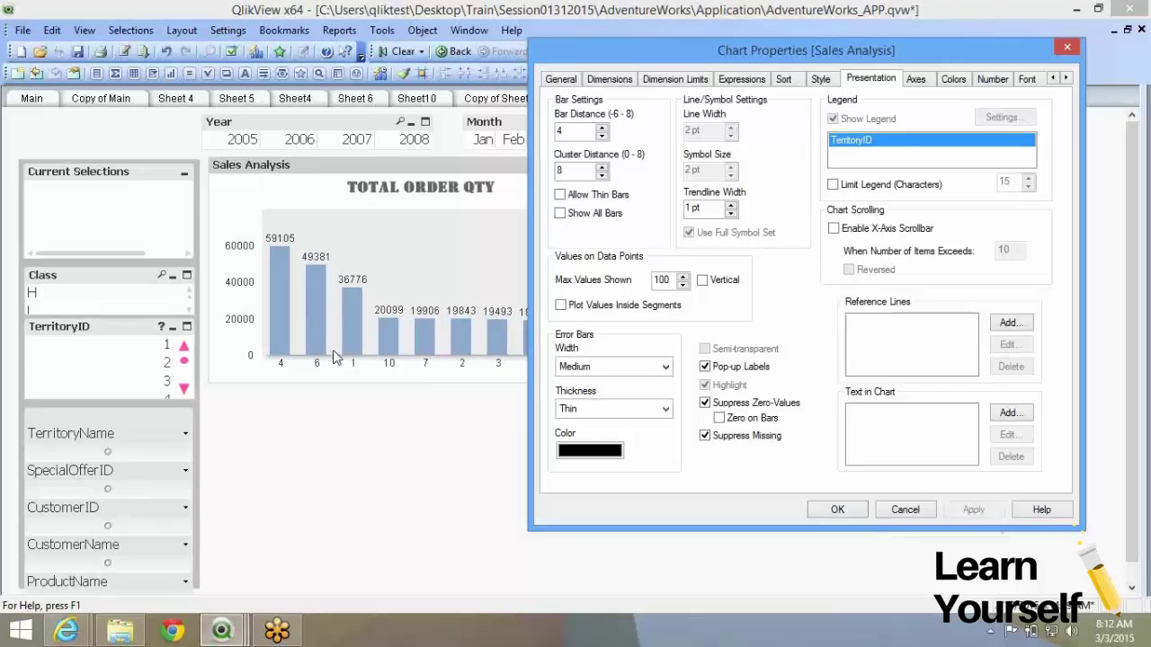
Step: Enable the Allow Thin Bars option in the chart's bar settings
left_click(561, 195)
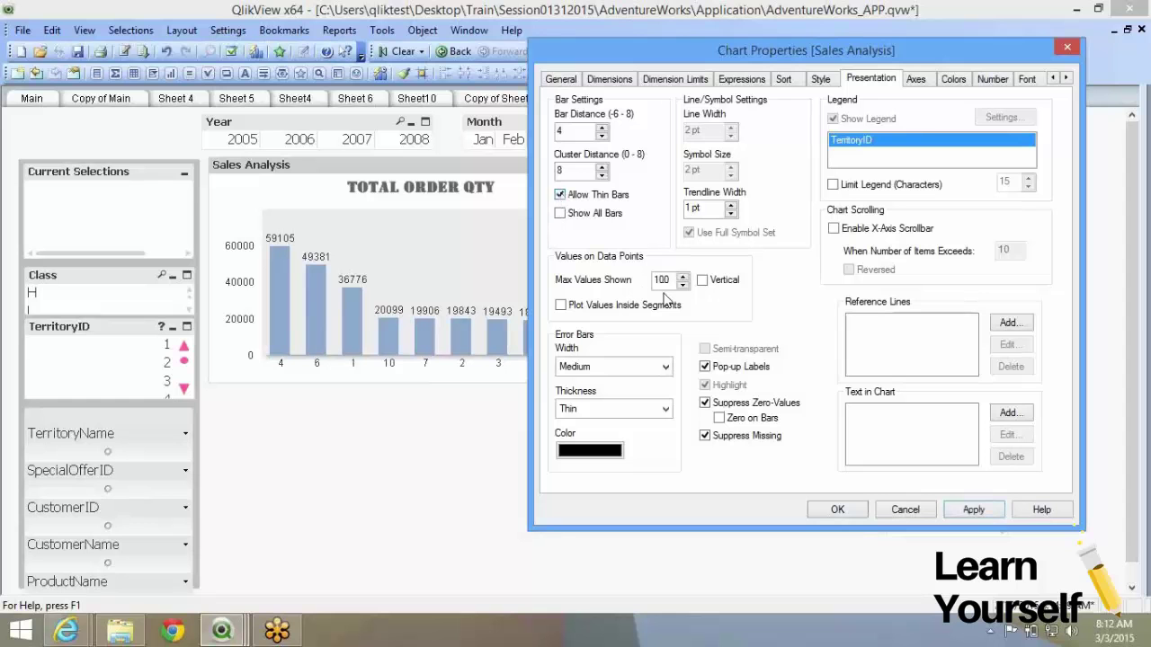
Step: Enable Show All Bars in the Sales Analysis chart's bar settings, with Allow Thin Bars on
left_click(560, 195)
left_click(562, 214)
Step: Turn off Forced 0 for the Total Order Qty expression axis and apply the change
left_click(915, 80)
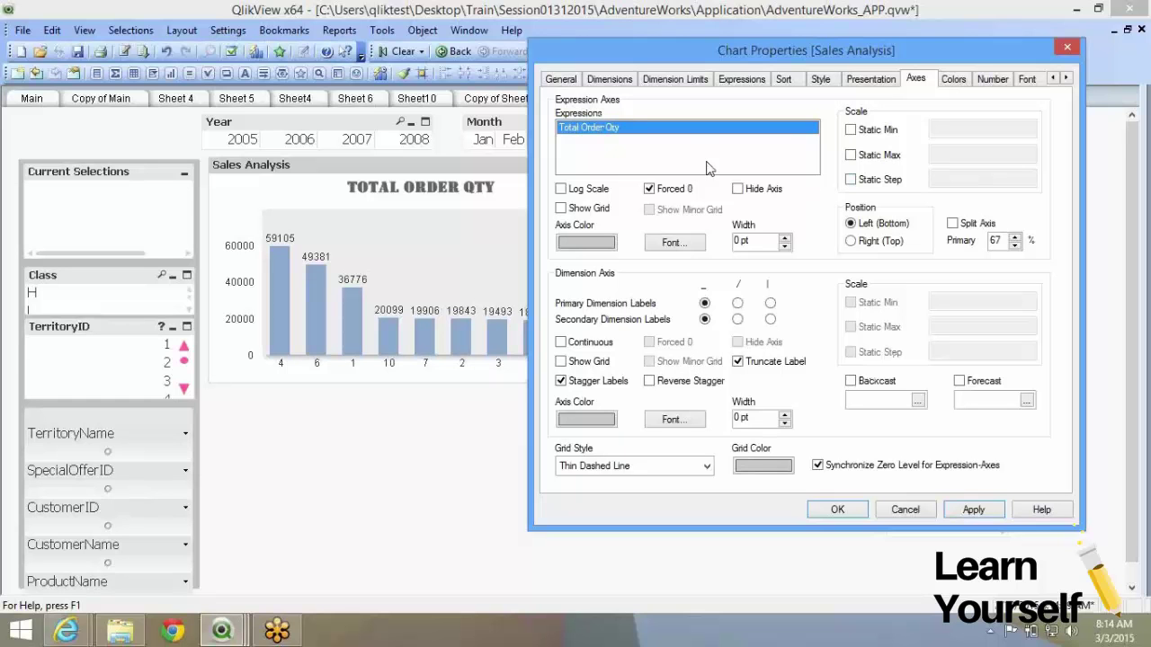
left_click(650, 189)
left_click(651, 189)
left_click(651, 189)
left_click(987, 509)
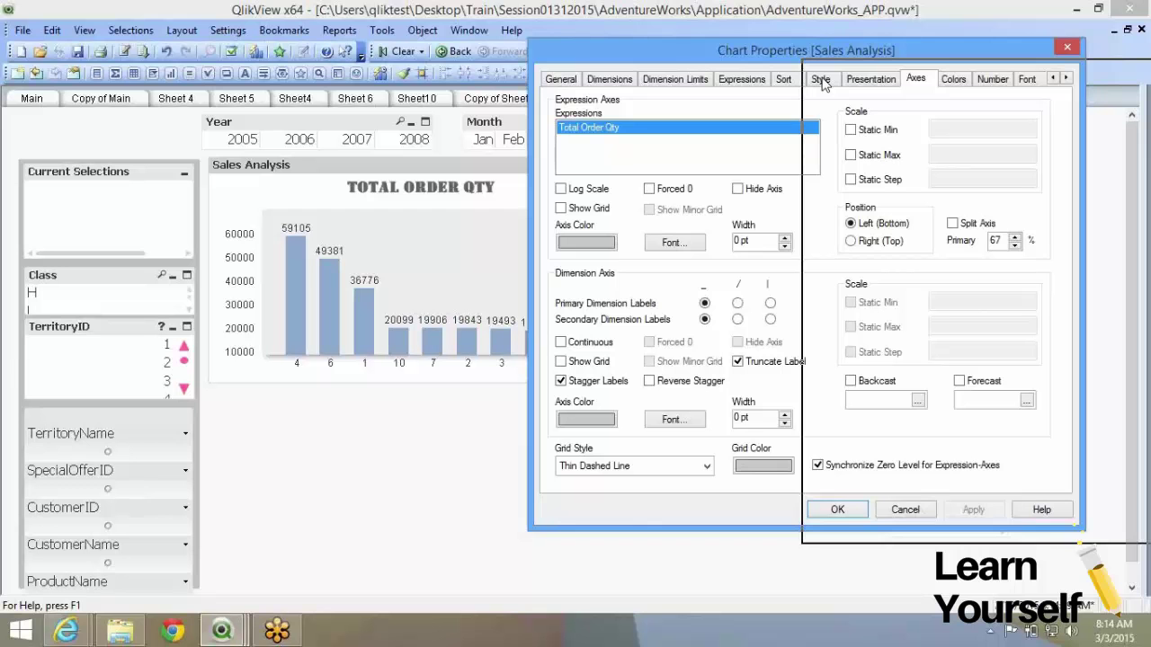
left_click_drag(822, 83, 819, 84)
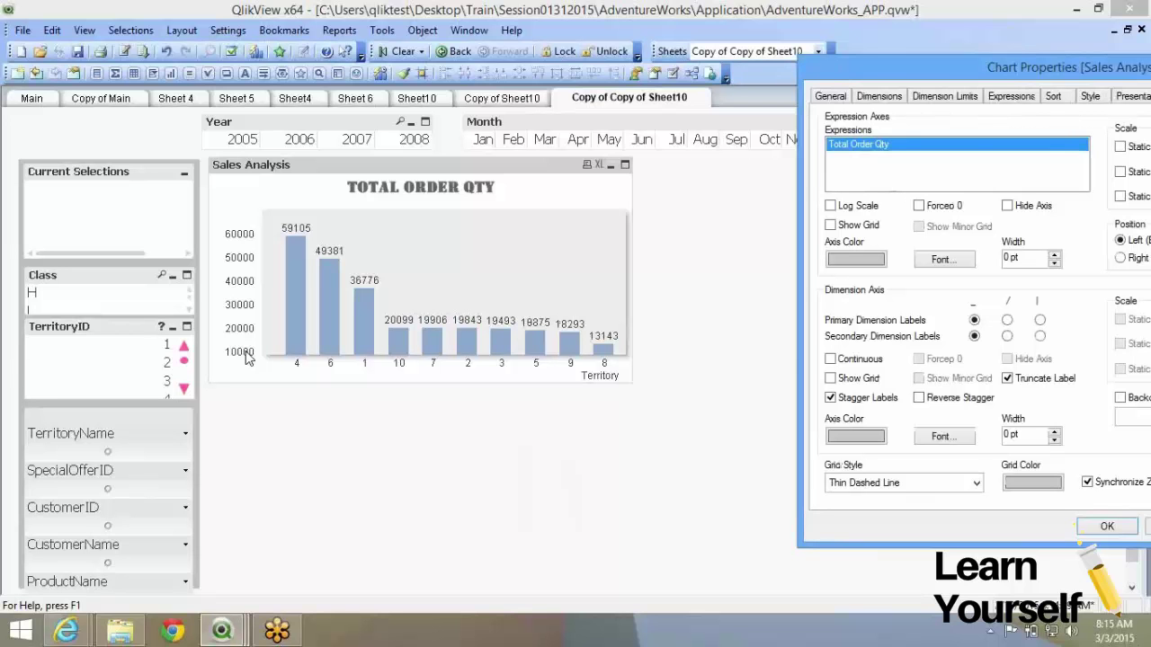
Step: Turn on Show Grid for the Total Order Qty expression axis
left_click_drag(902, 74, 516, 75)
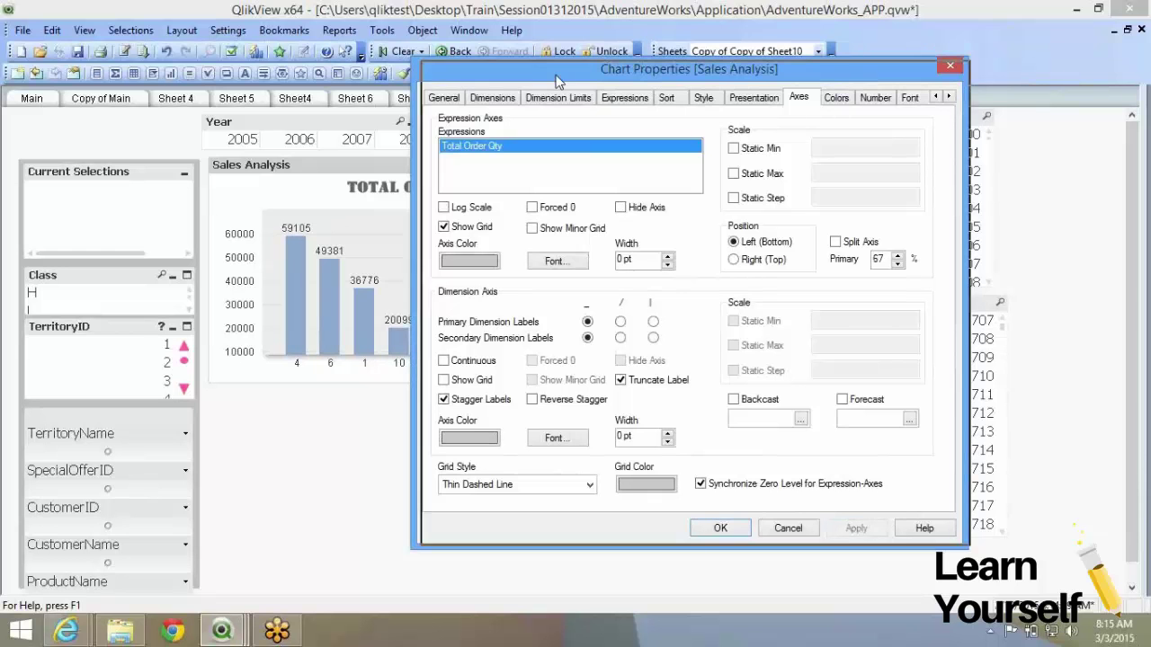
left_click_drag(556, 81, 777, 87)
left_click(664, 233)
left_click(1099, 530)
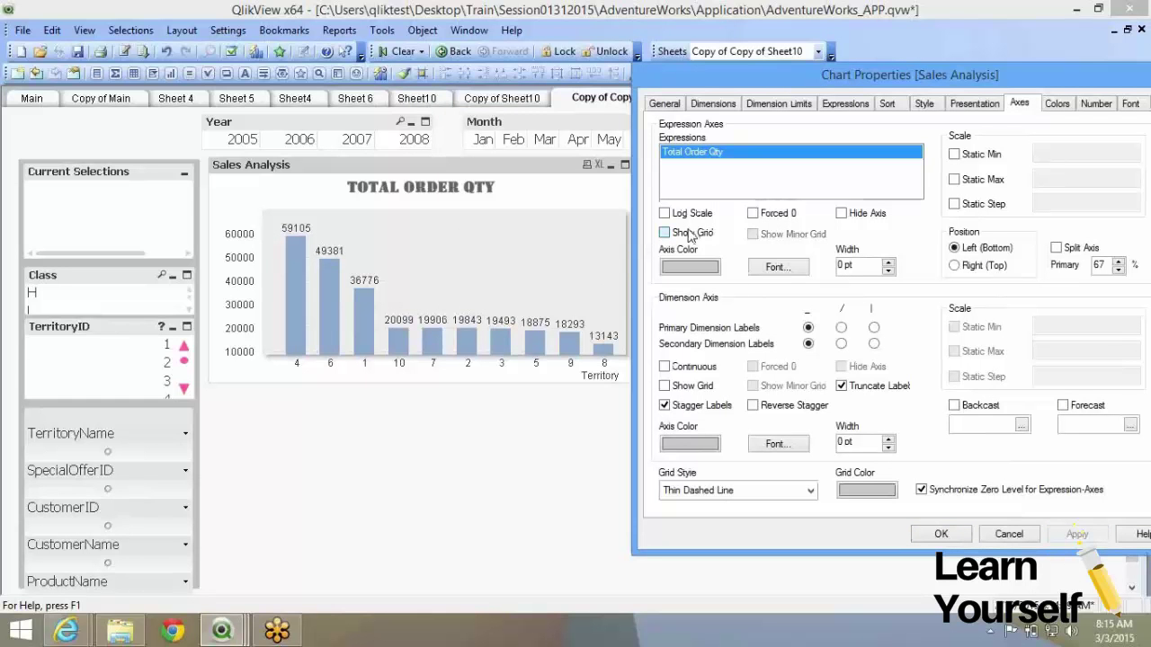
left_click(692, 235)
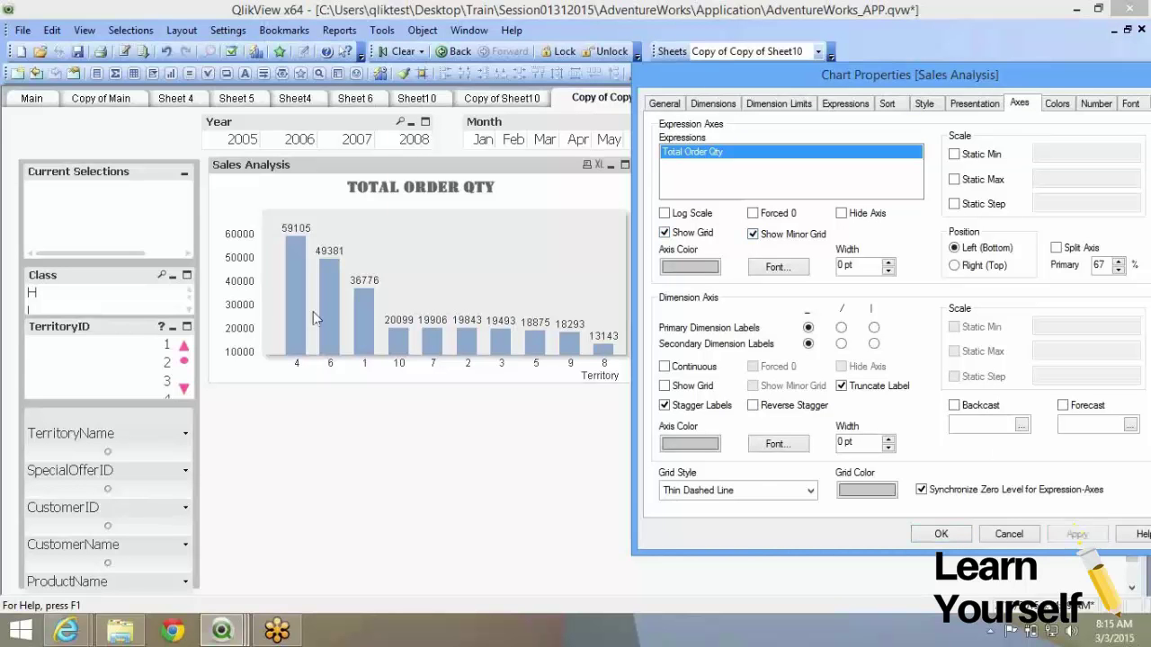
Step: Set the expression axis width to 2 pt and its color to black
double_click(848, 265)
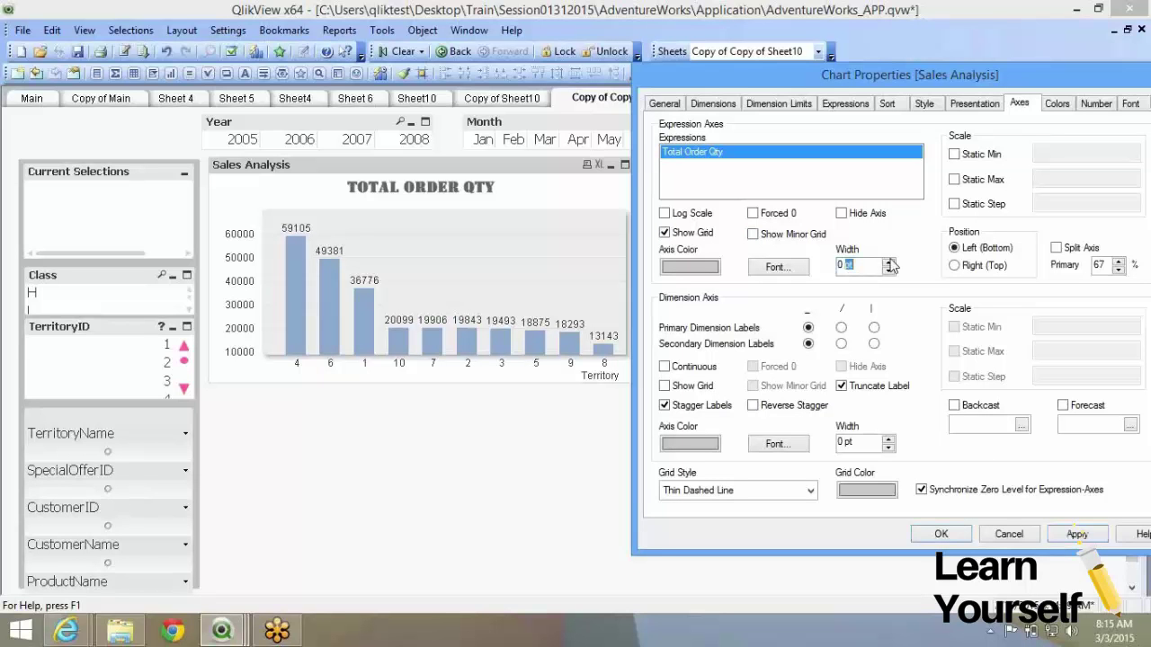
left_click(889, 262)
left_click(1083, 536)
left_click(694, 270)
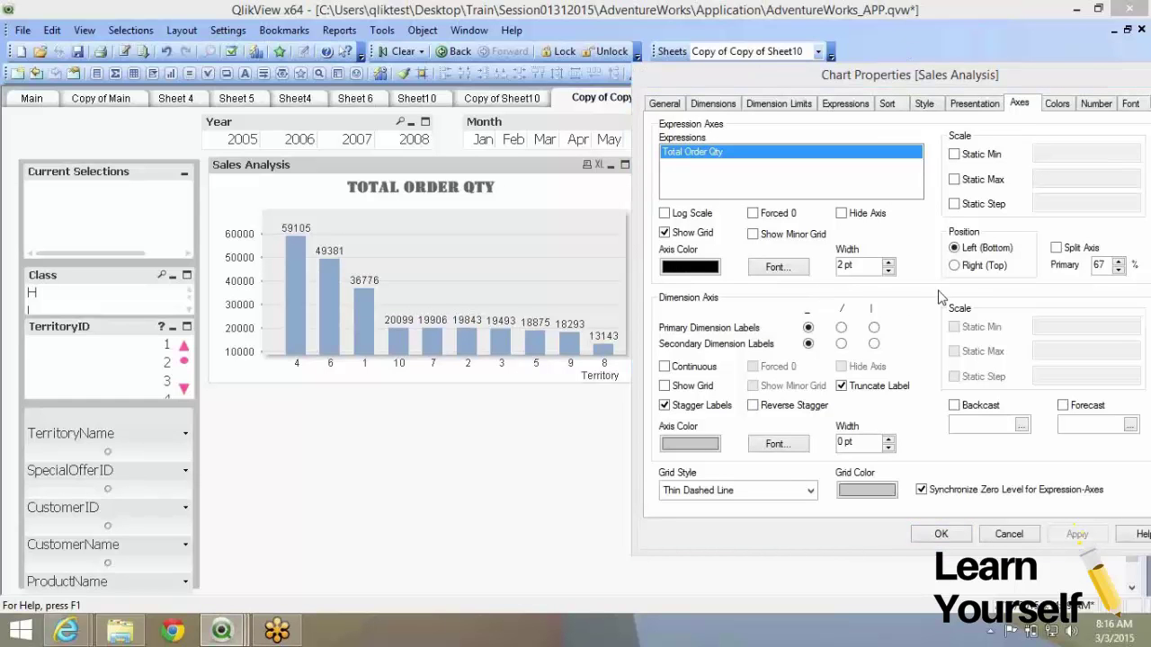
Step: Set the chart's plot area background style to Minimal and apply it
left_click_drag(868, 83, 805, 41)
left_click(863, 62)
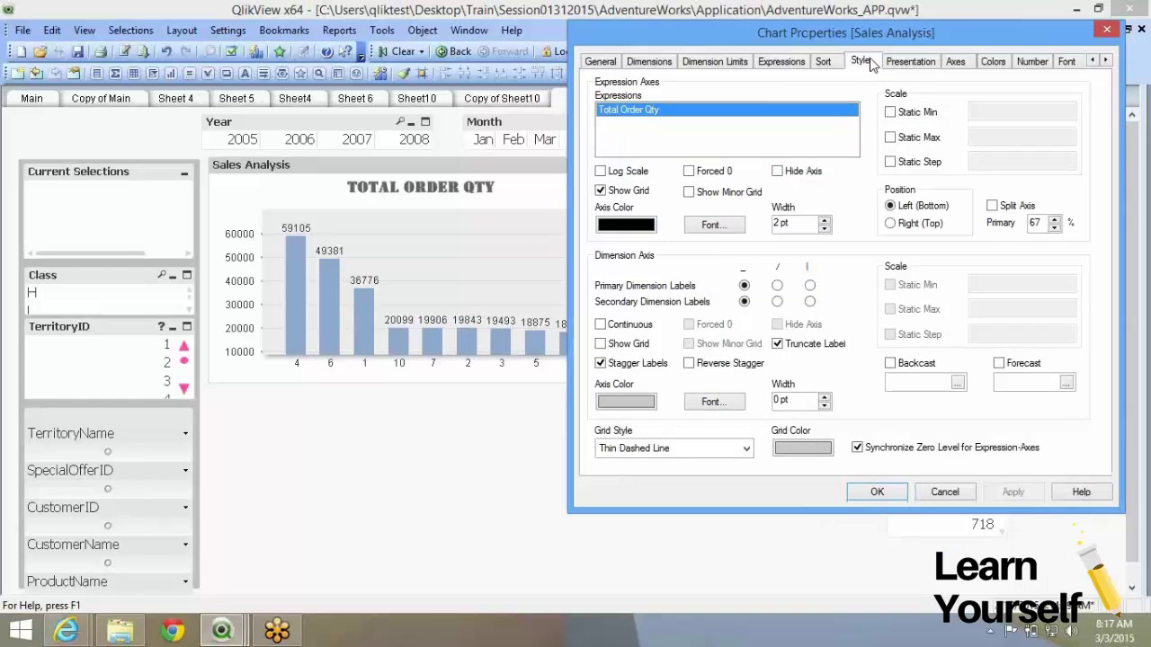
left_click(901, 228)
left_click(885, 243)
left_click(908, 225)
left_click(907, 266)
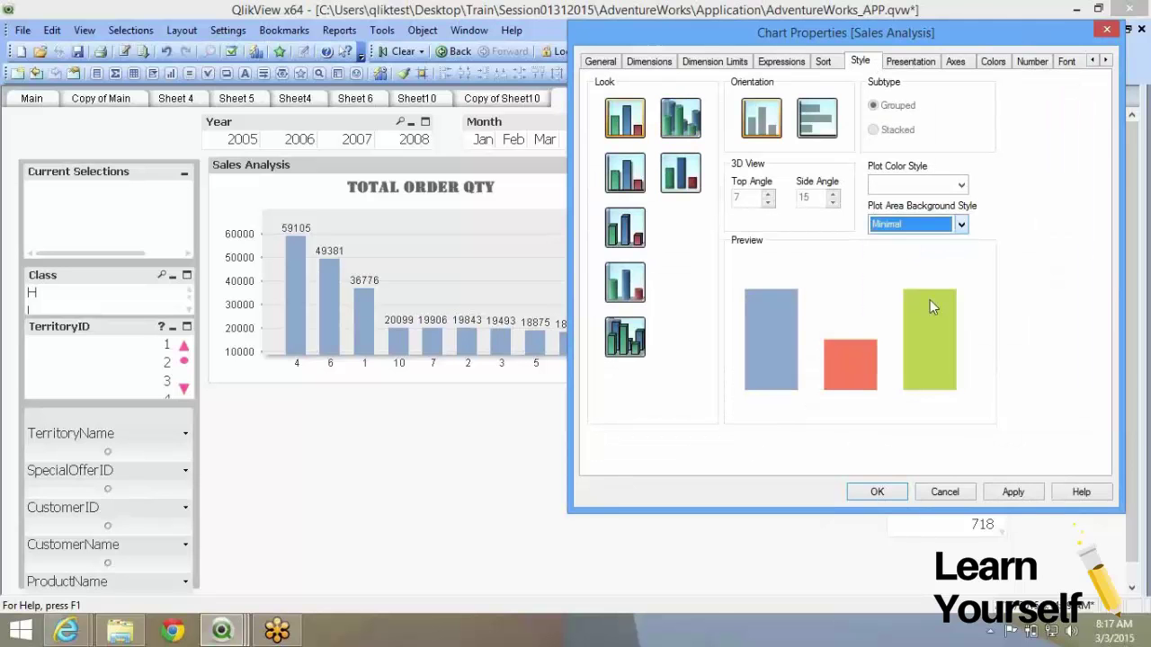
left_click(1012, 492)
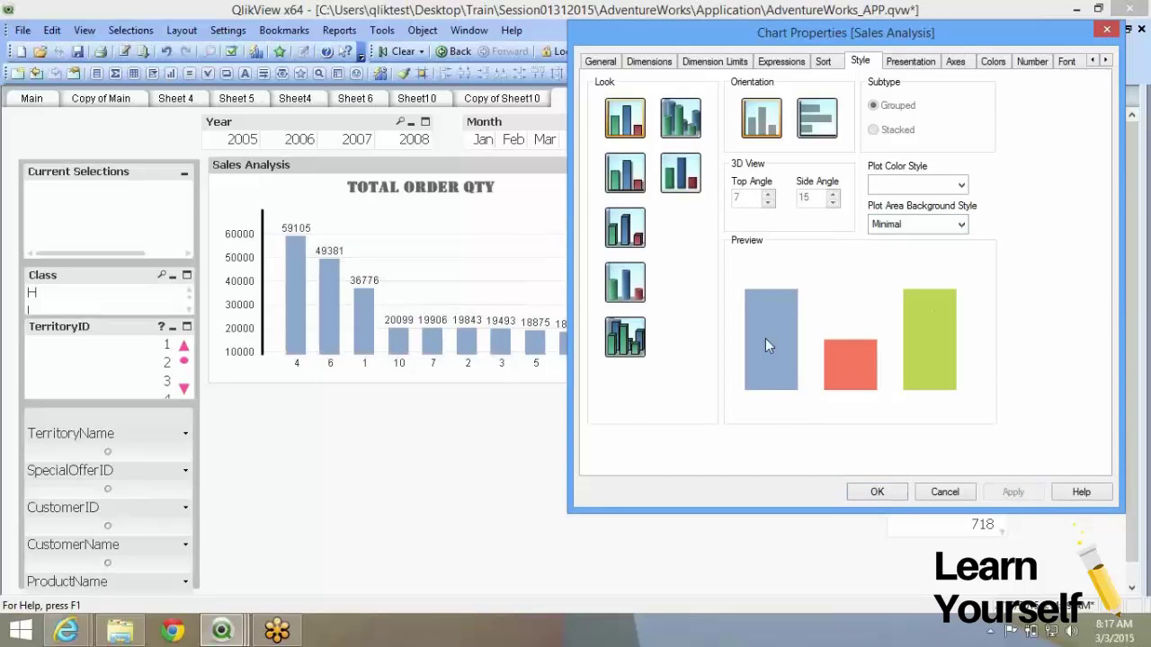
Step: Set the expression axis width to 1 pt and apply it to the chart
left_click(930, 57)
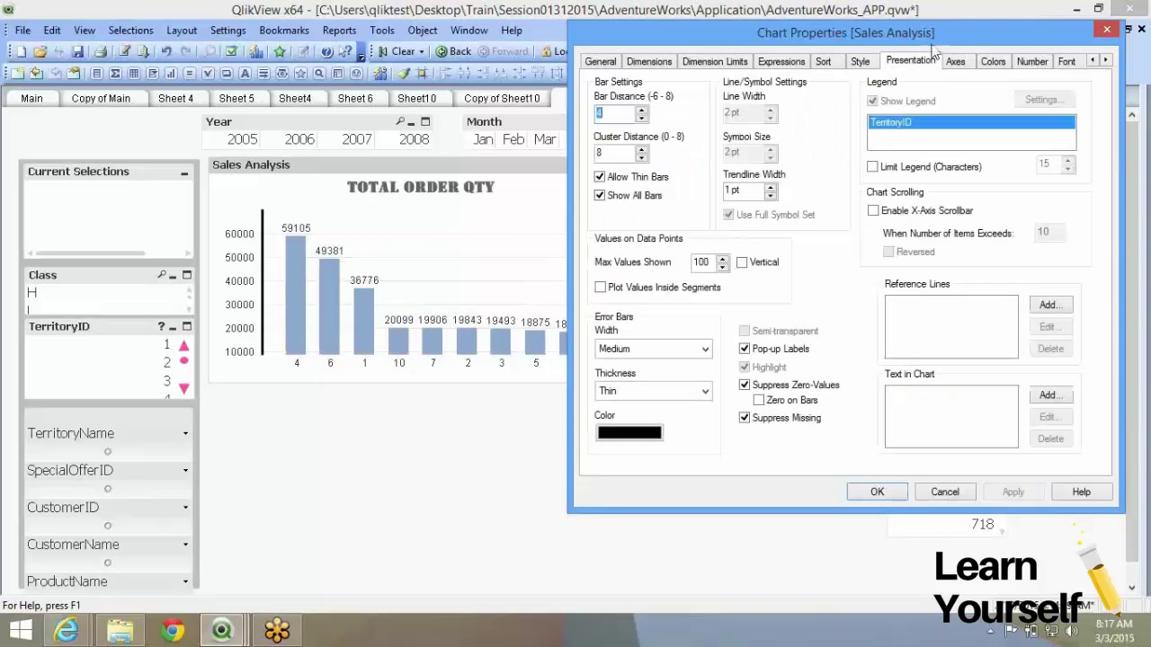
left_click(955, 61)
left_click(1013, 492)
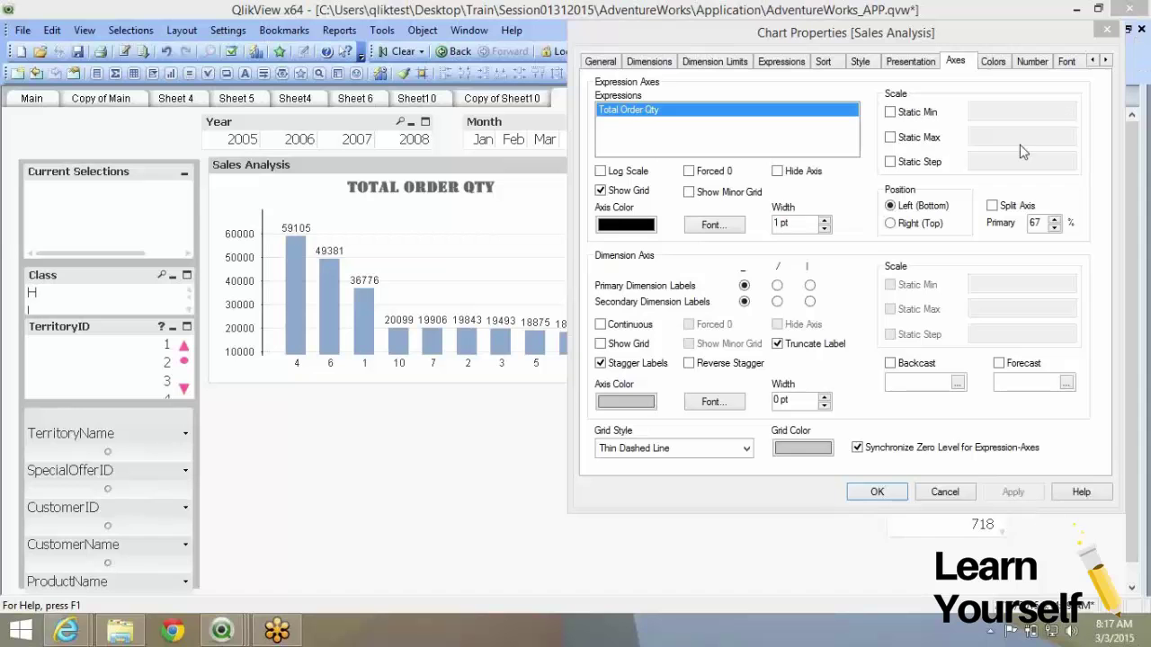
Step: Enable Static Min, Static Max and Static Step for the expression axis scale, and set the minimum to 5000
left_click(917, 41)
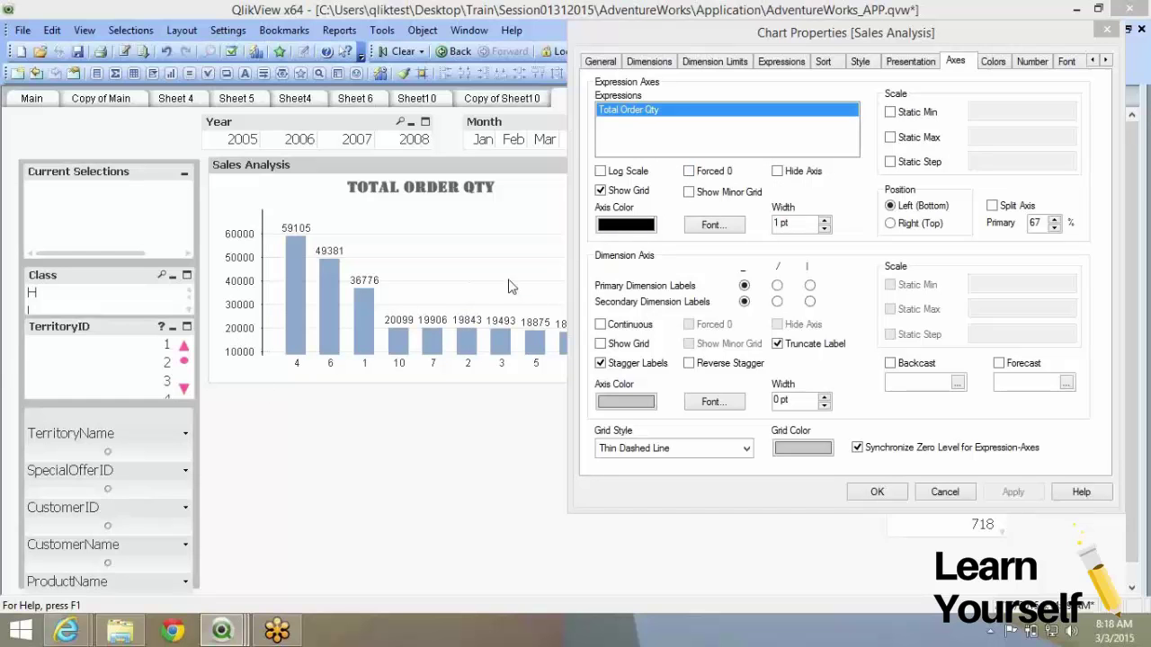
left_click(891, 113)
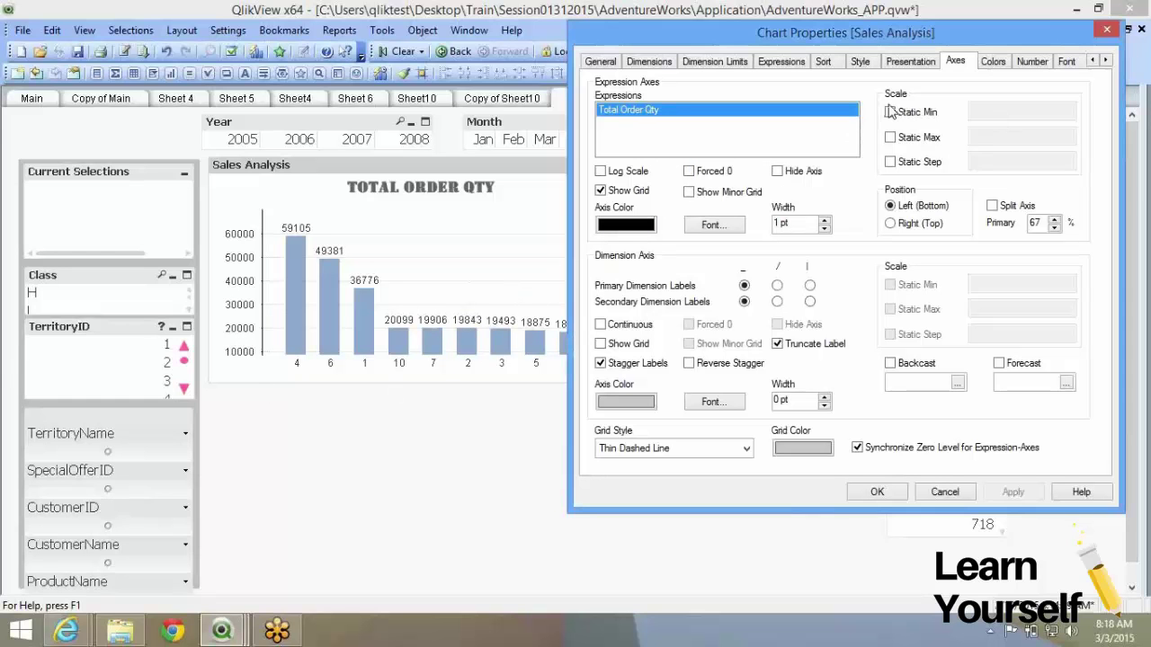
left_click(891, 113)
left_click(1039, 117)
type("500")
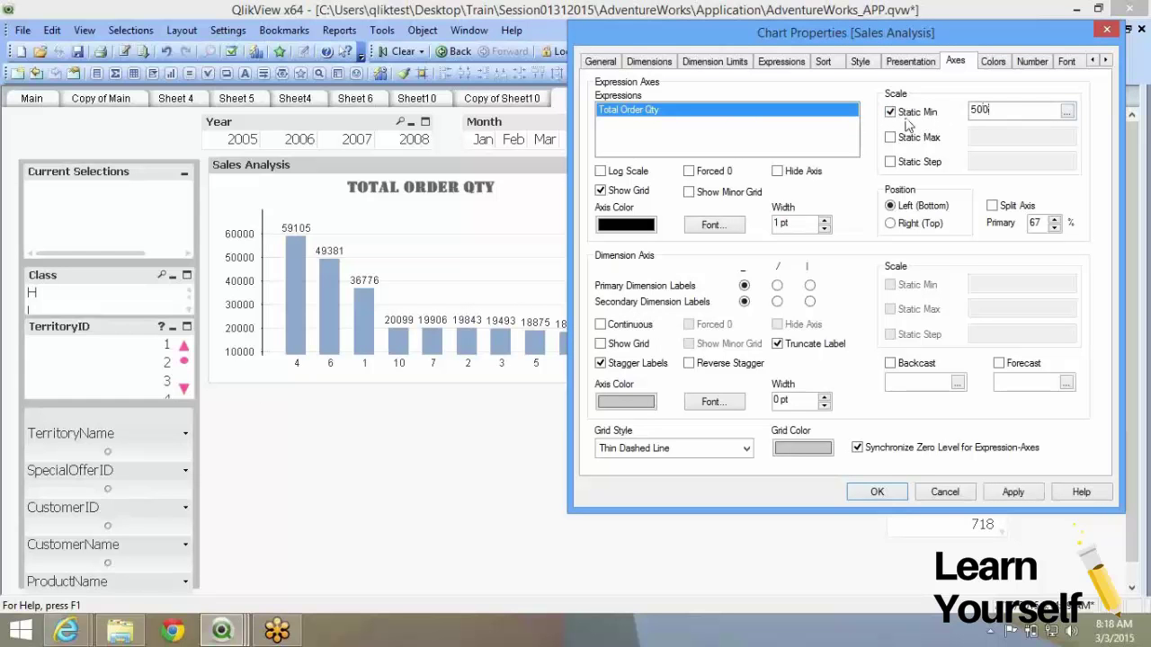
left_click(894, 137)
left_click(891, 162)
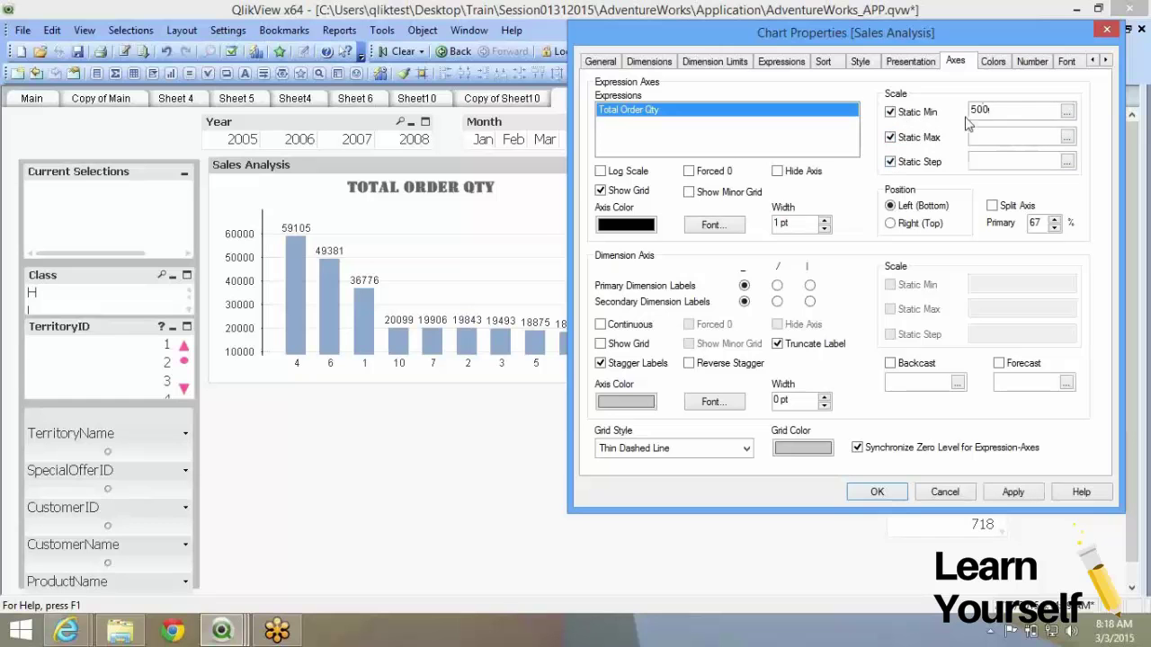
type("0")
key("Tab")
Step: Set the expression axis scale's static maximum to 70000 and static step to 15000, and apply the changes
left_click(996, 138)
type("70000")
key("Tab")
key("Tab")
type("15000")
left_click(998, 492)
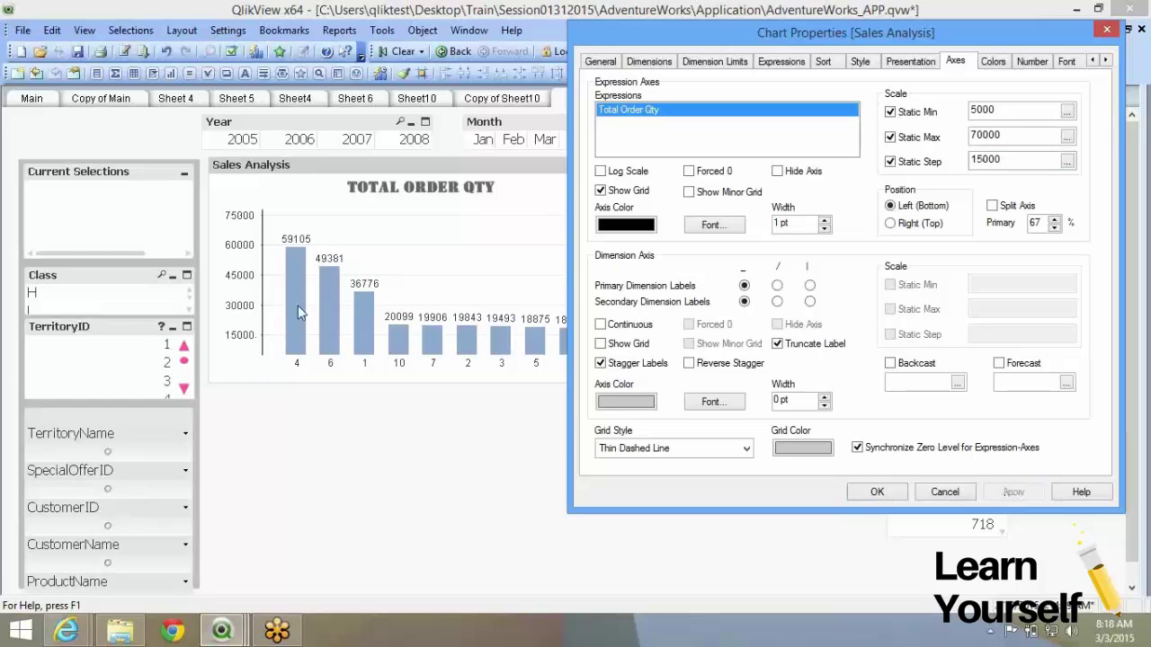
left_click_drag(586, 43, 651, 435)
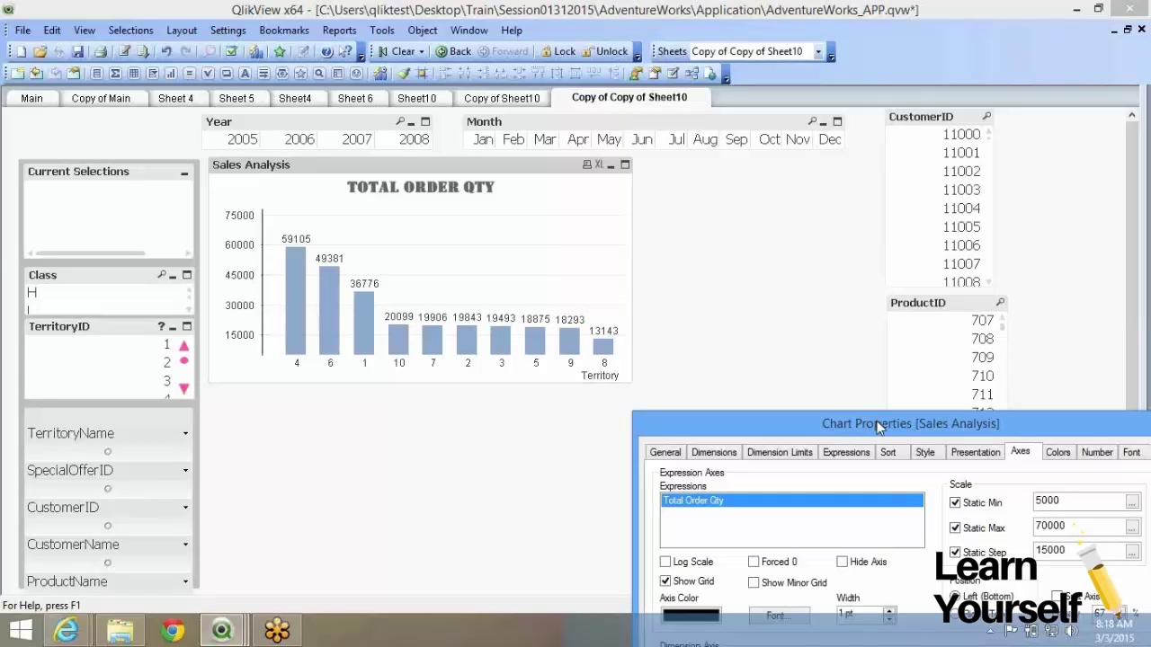
left_click_drag(876, 423, 781, 33)
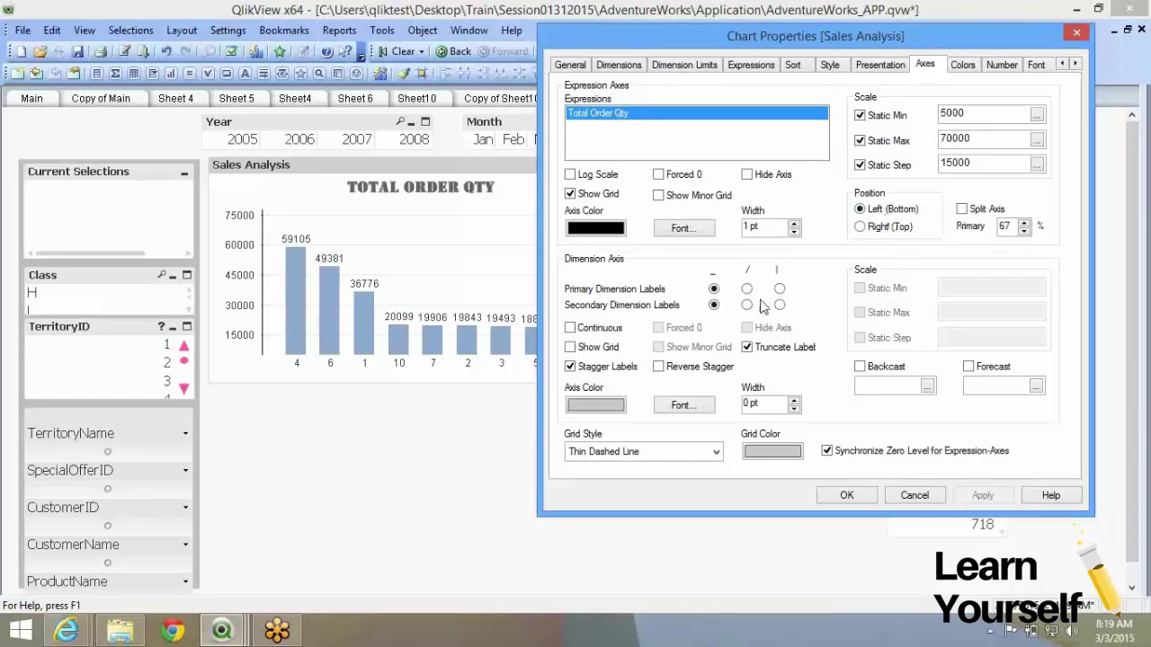
Step: Try the Continuous option on the dimension axis and switch it back off, applying each change
left_click(576, 327)
left_click(982, 495)
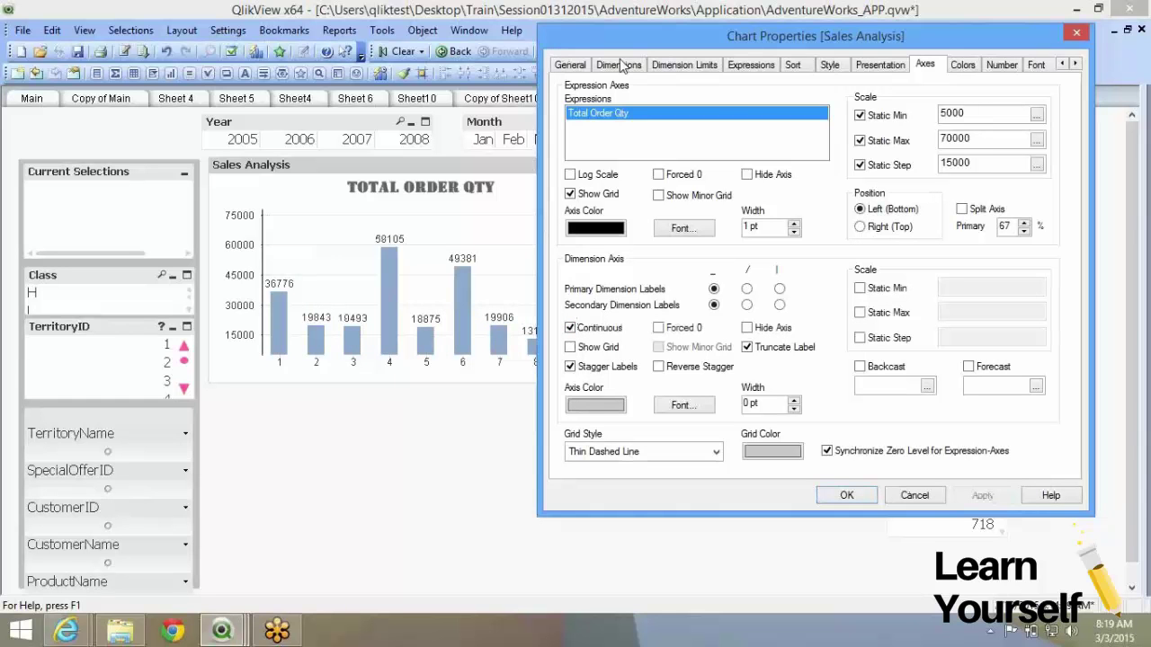
left_click_drag(630, 36, 685, 37)
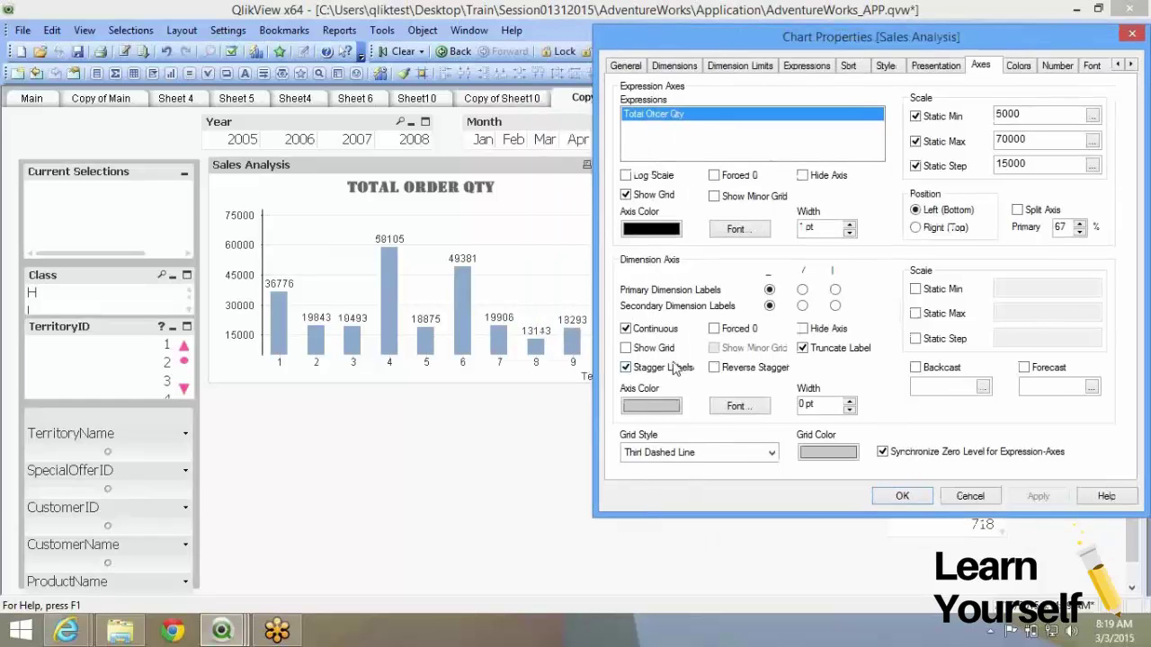
left_click(638, 330)
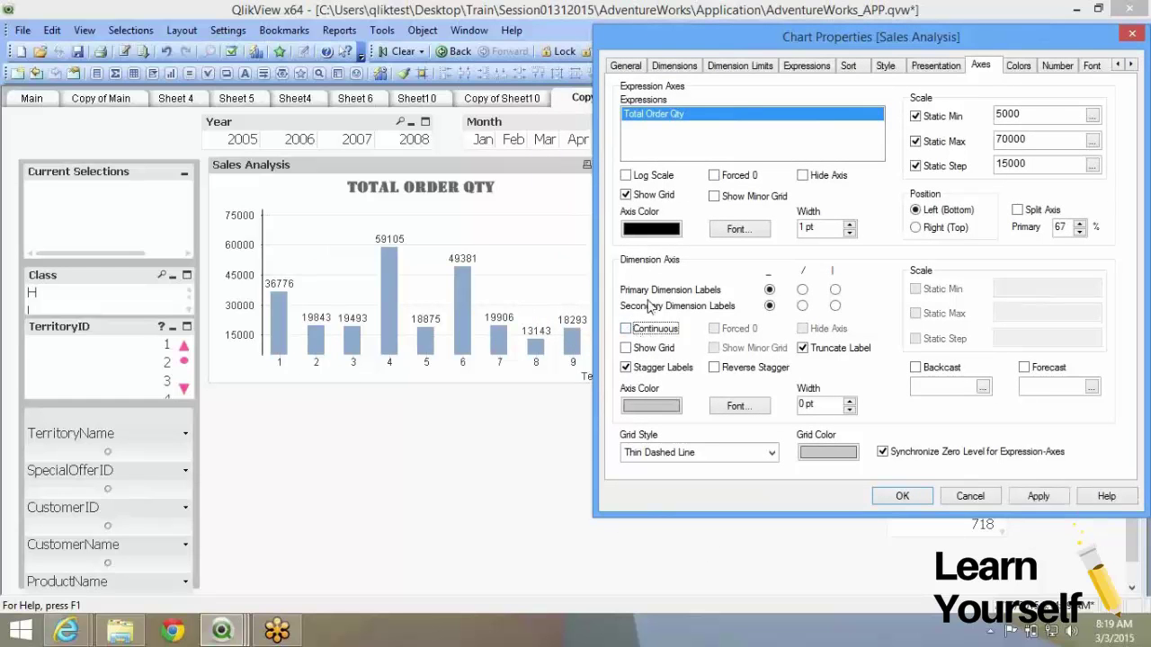
left_click(1035, 495)
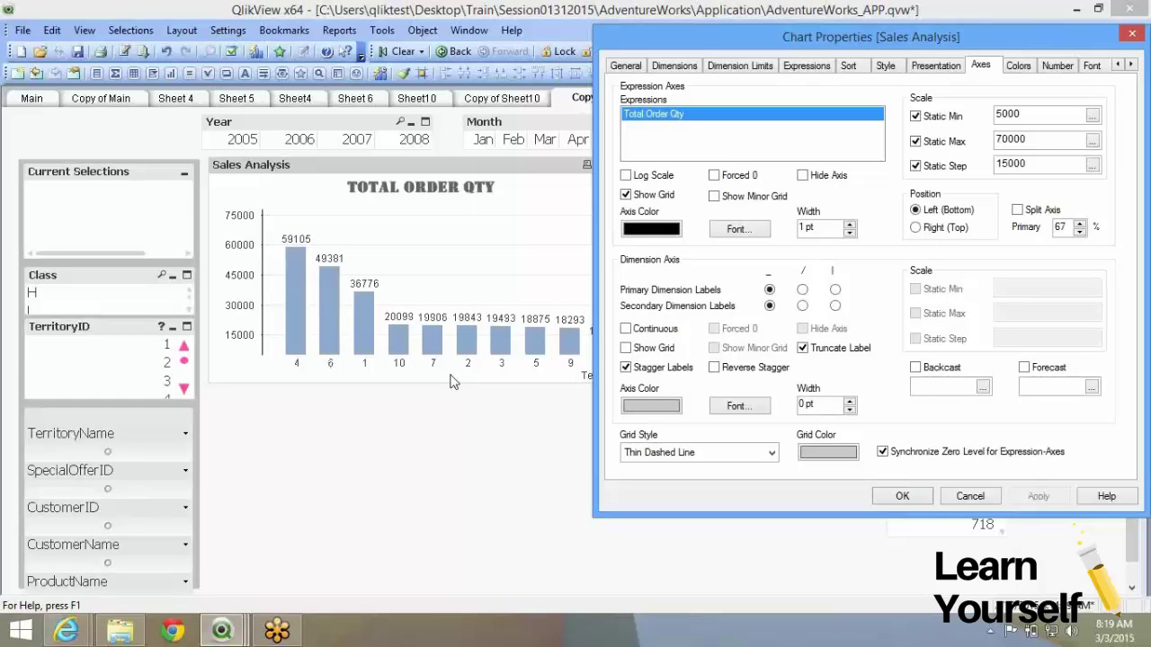
Step: Try showing the grid for the dimension axis and turn it back off, applying each change
left_click(645, 352)
left_click(1039, 497)
left_click(634, 348)
left_click(854, 357)
left_click(1028, 492)
Step: Set the dimension axis width to 1 pt and its color to black, and apply the changes
left_click(848, 401)
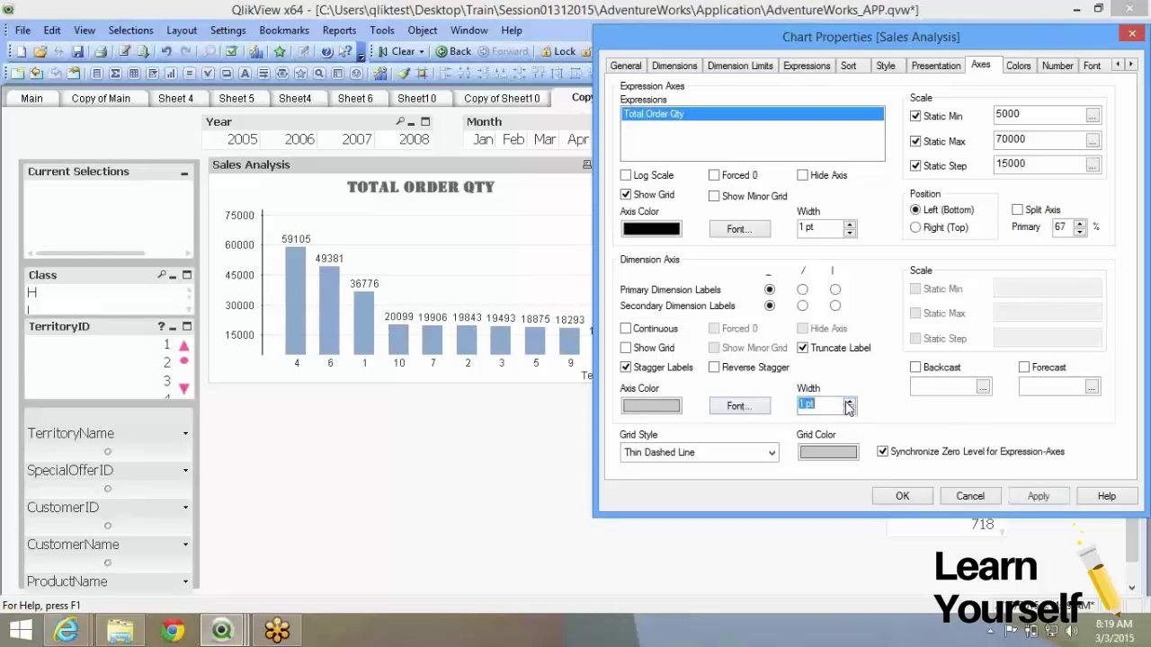
left_click(656, 406)
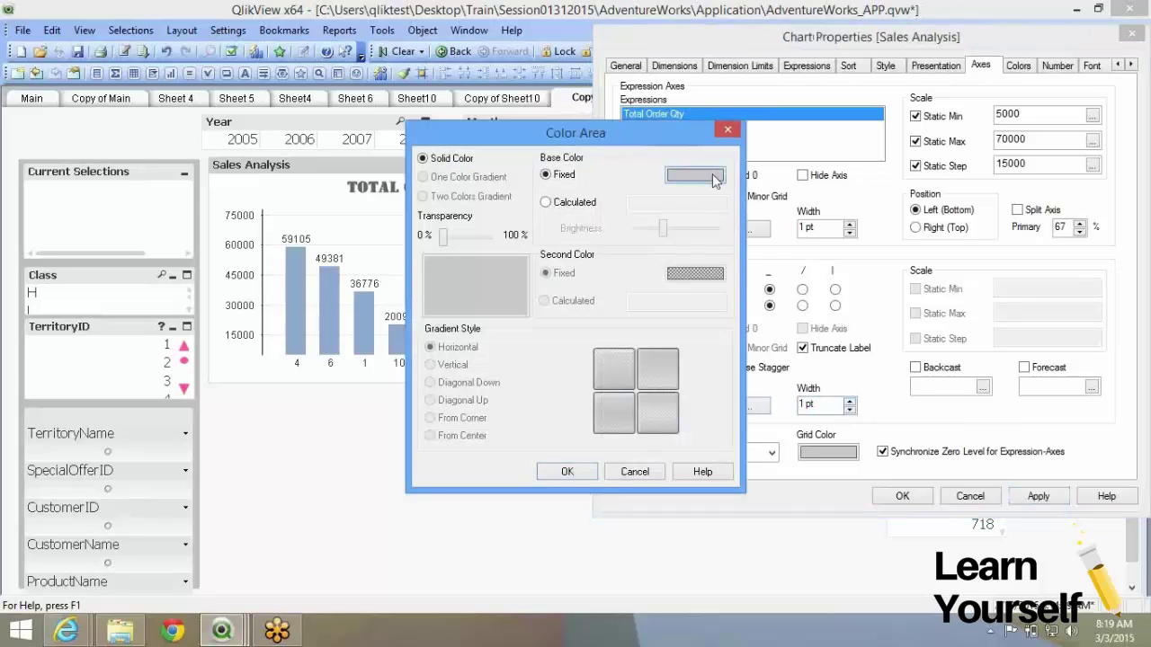
left_click(713, 180)
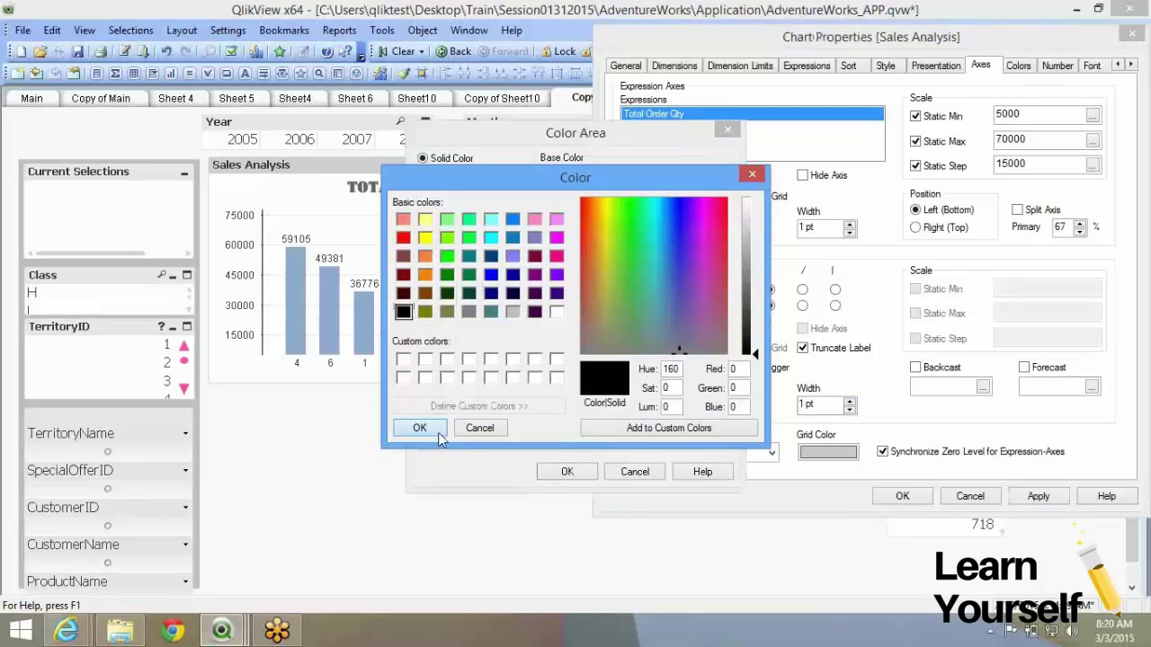
left_click(419, 428)
left_click(564, 470)
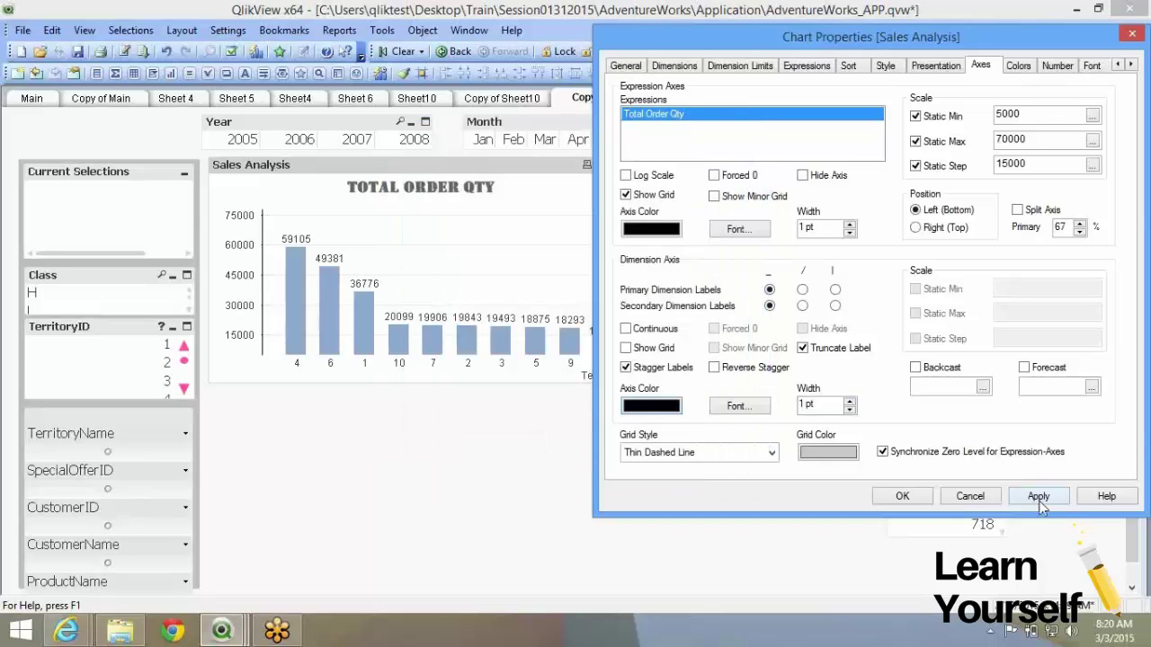
left_click(1038, 497)
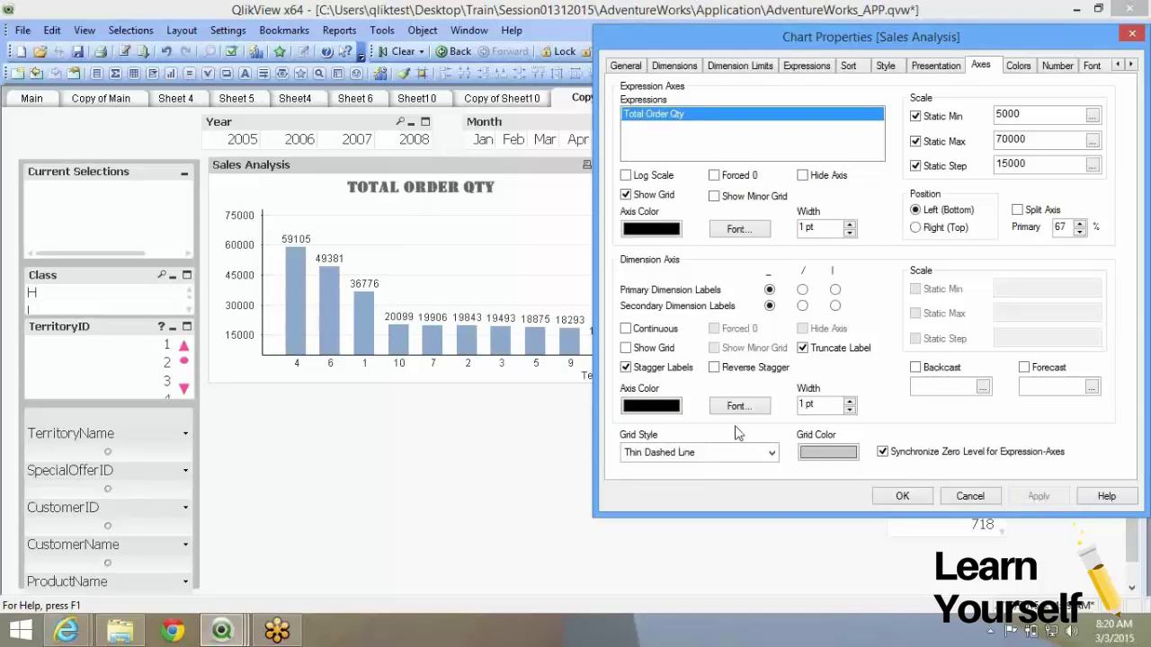
Step: Change the chart's grid style to Thick Line
left_click(751, 458)
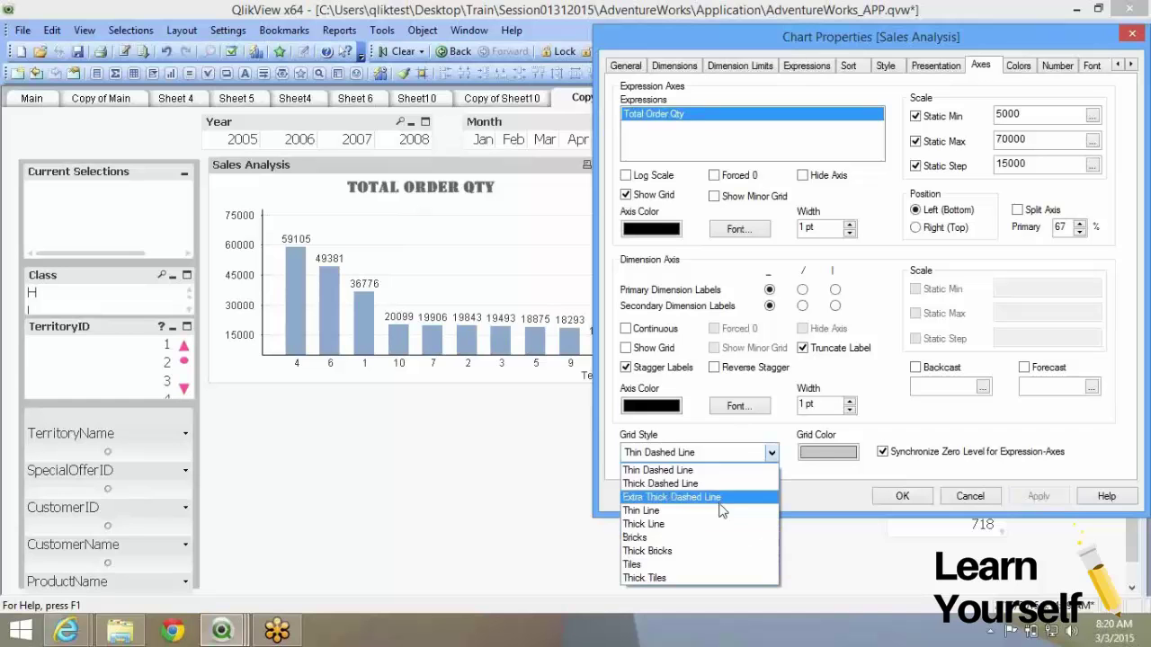
left_click(724, 509)
left_click(710, 455)
left_click(711, 472)
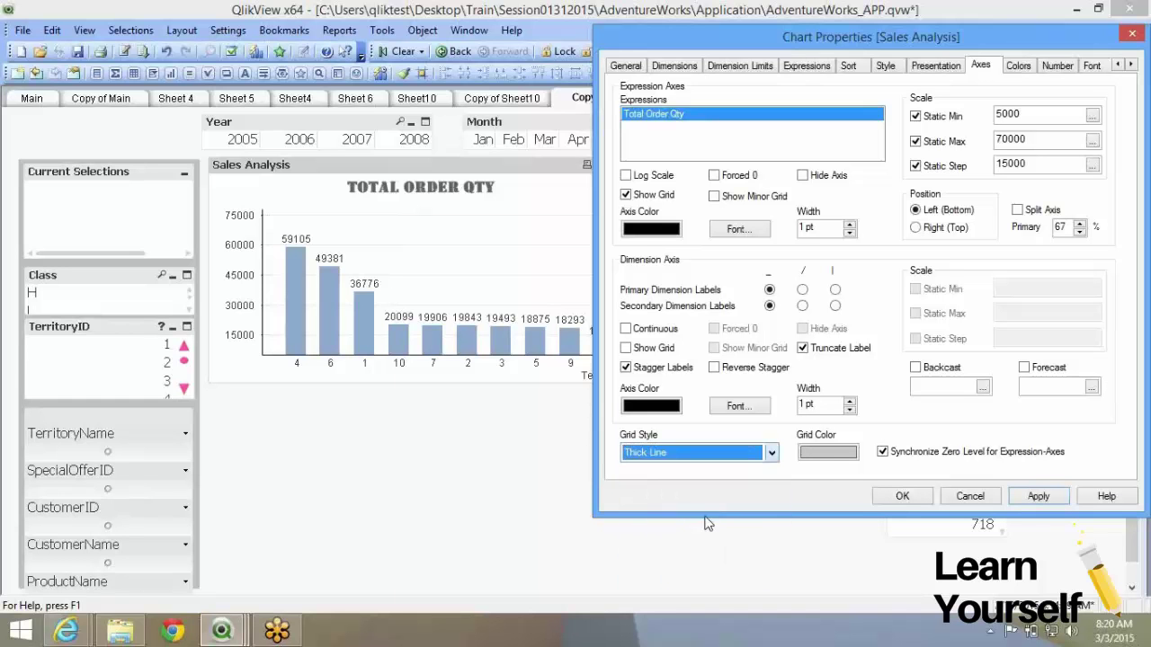
Step: Set the grid color to a fixed orange (red 255, green 128, blue 64) and apply it
left_click(815, 457)
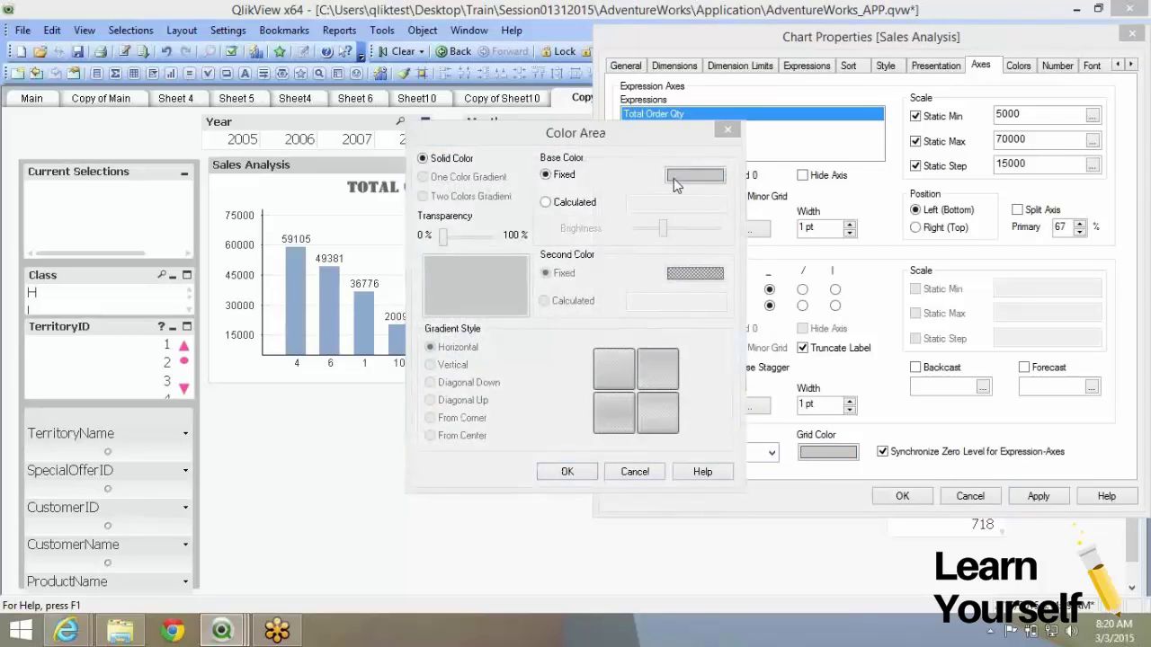
left_click(673, 178)
left_click(424, 256)
left_click(421, 429)
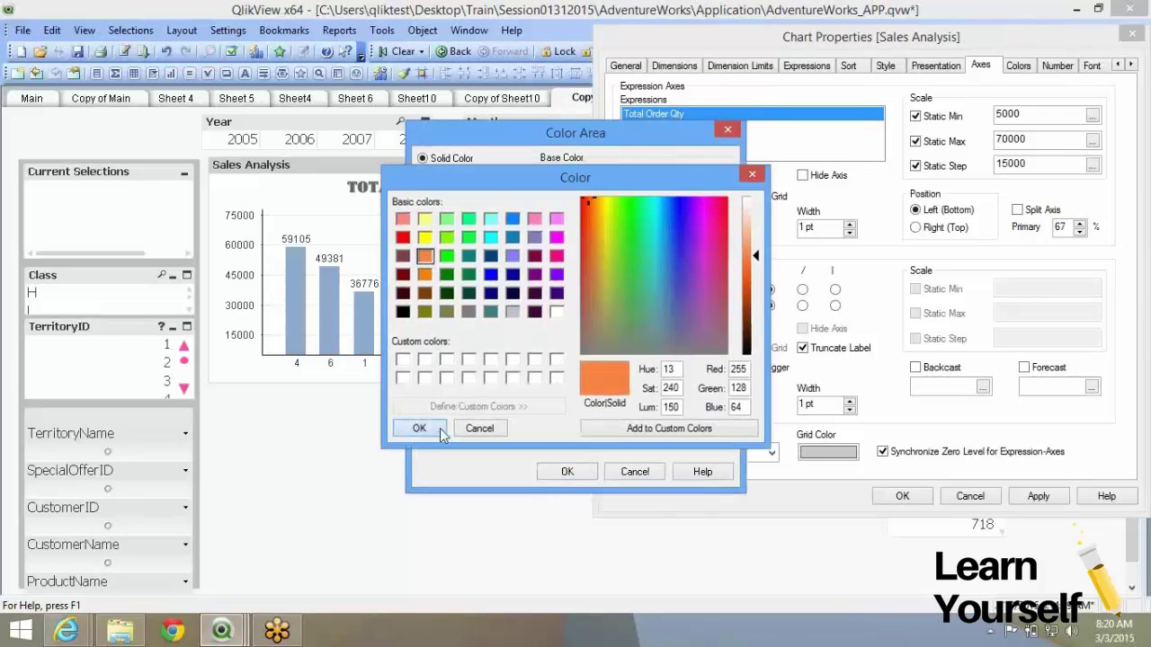
left_click(567, 471)
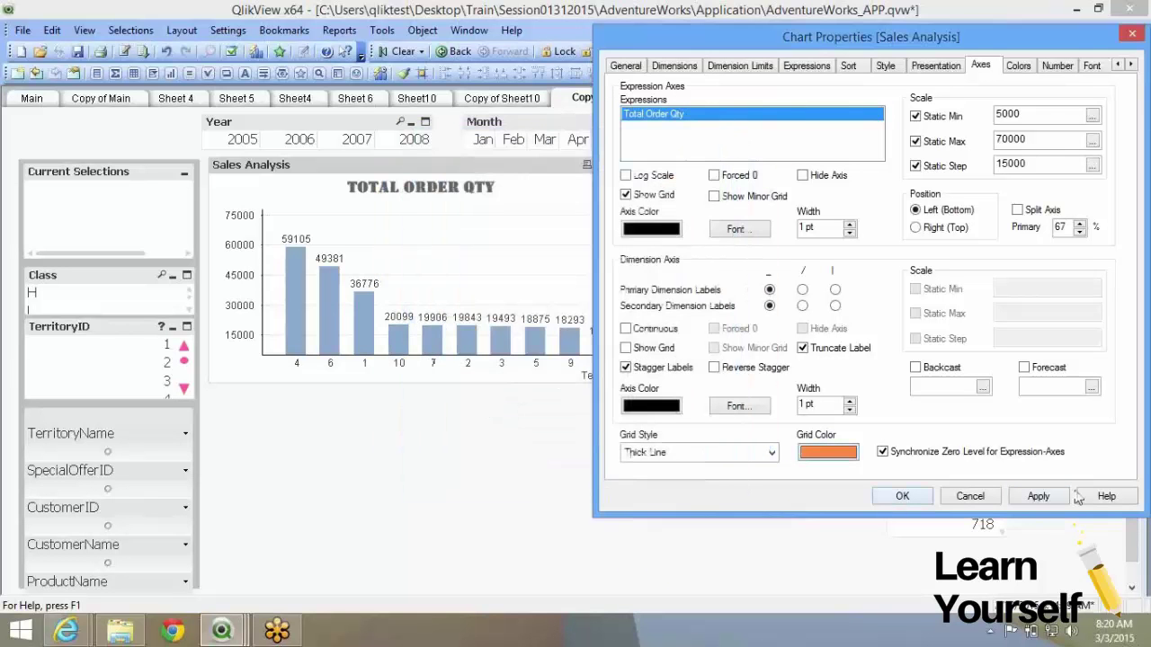
left_click(1054, 497)
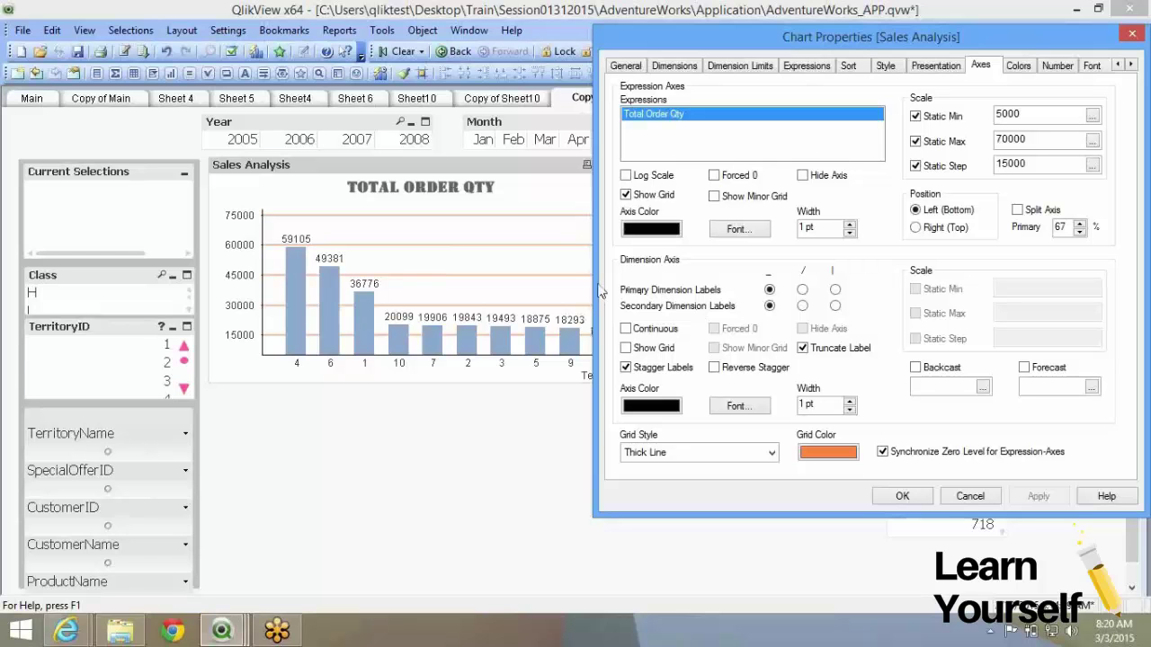
Step: Try the diagonal and vertical orientations for the primary dimension labels, applying each one
left_click(802, 290)
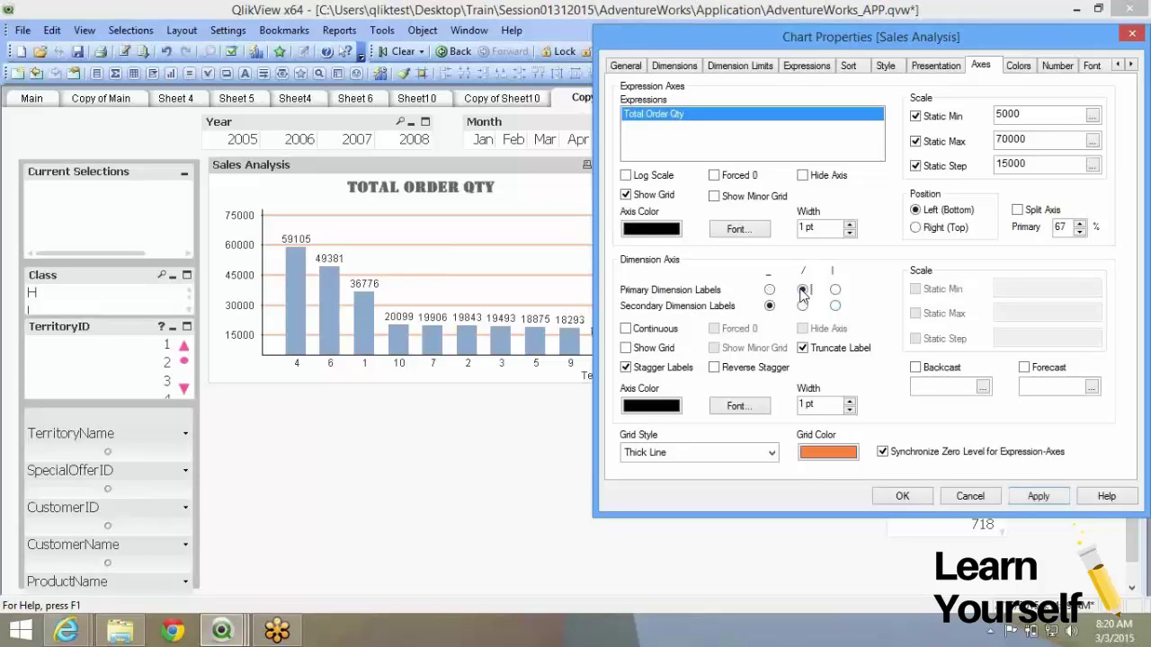
left_click(1038, 496)
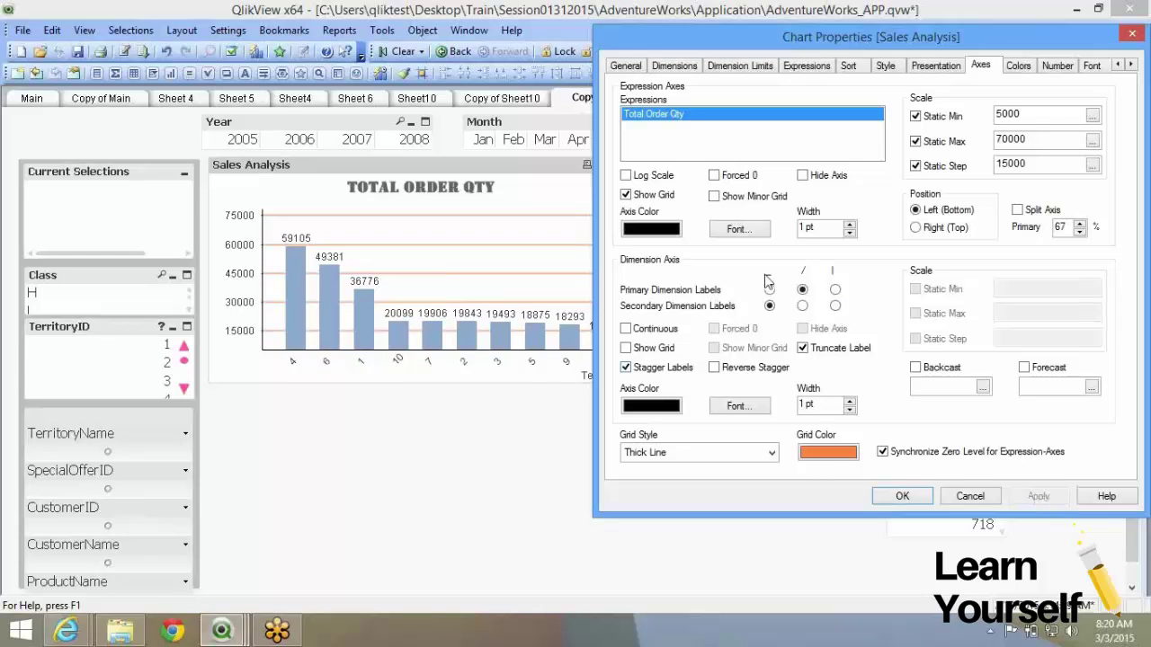
left_click(834, 290)
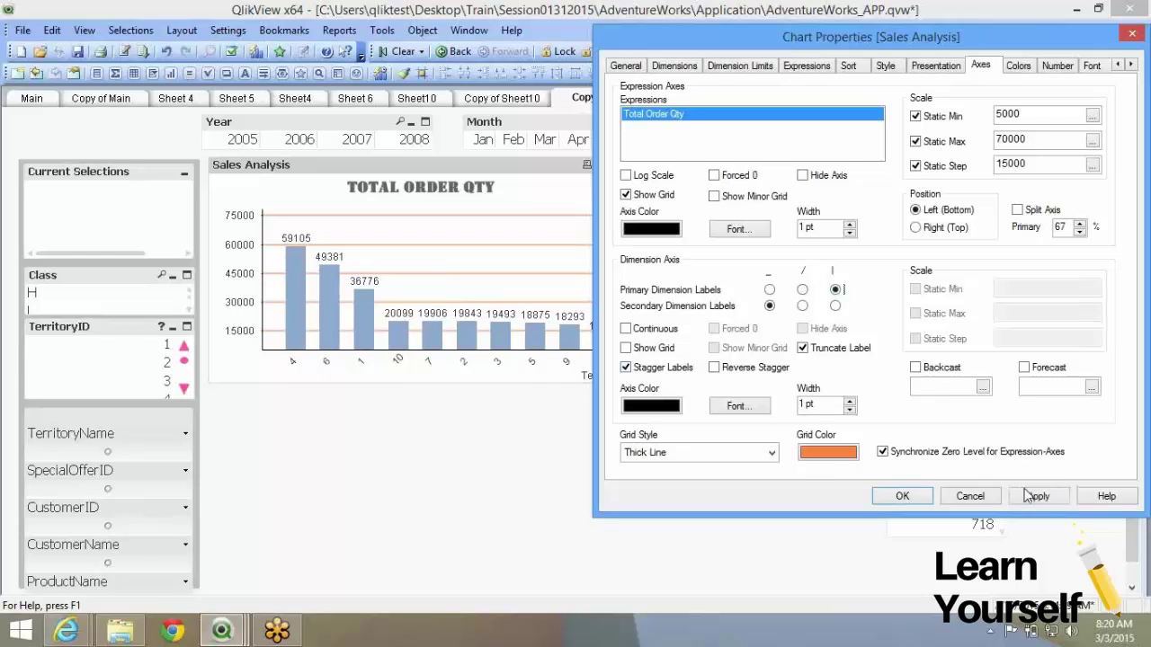
left_click(1028, 497)
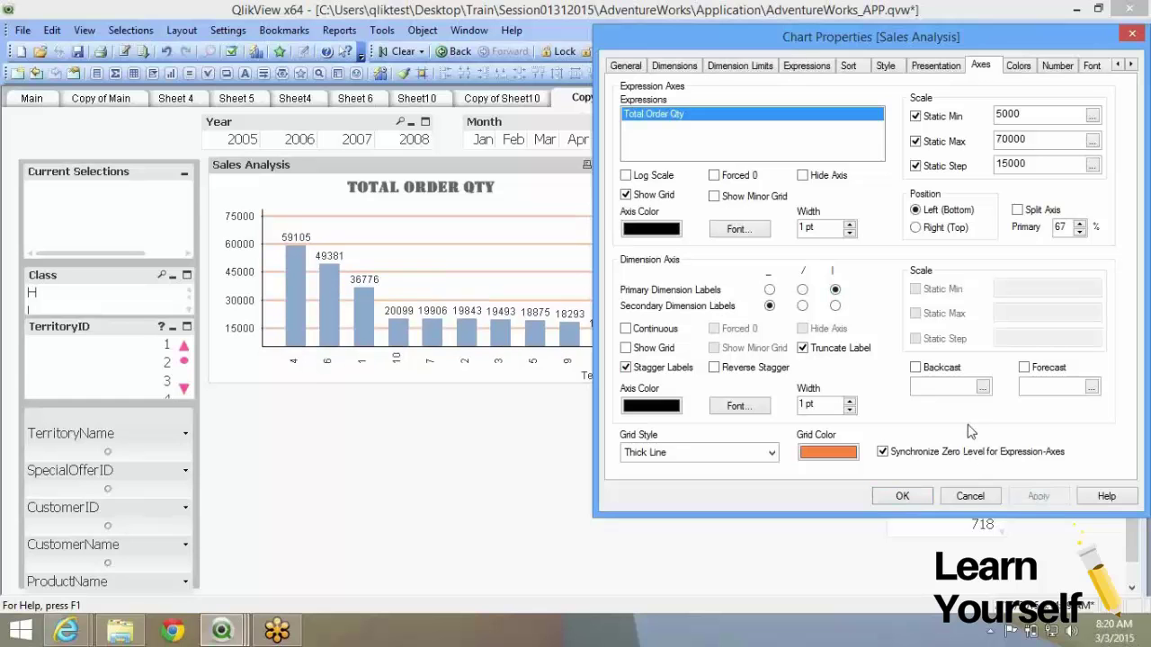
Step: Set both the primary and secondary dimension labels to the diagonal orientation and apply the changes
left_click(803, 292)
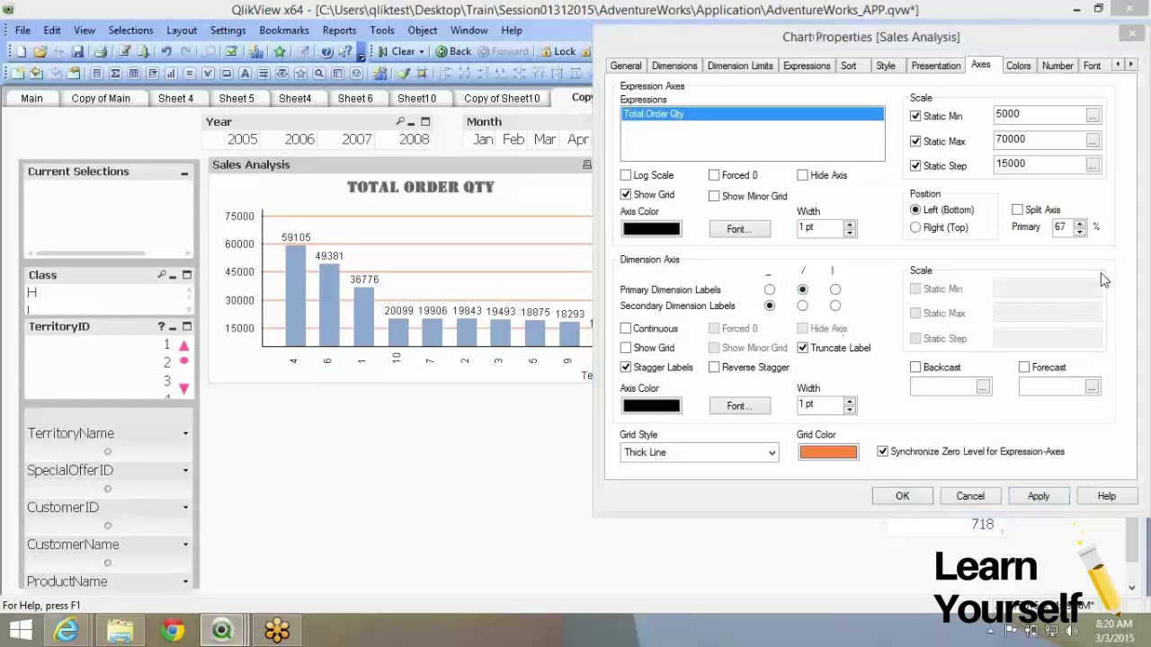
left_click(1039, 496)
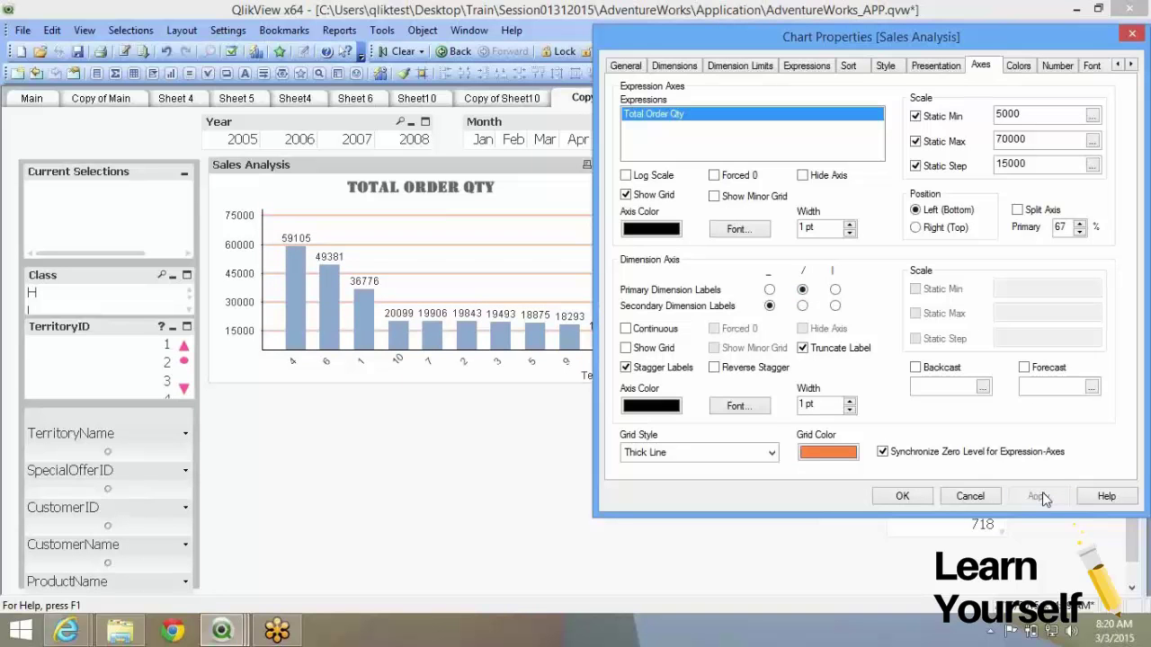
left_click(802, 307)
left_click(1058, 499)
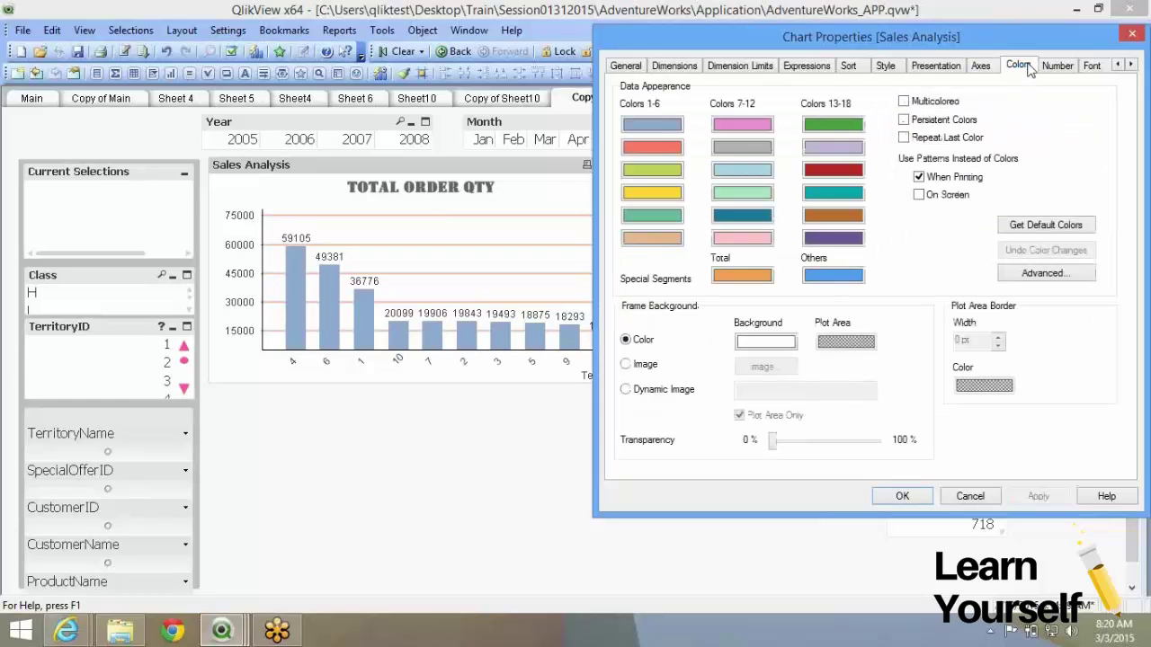
Step: Turn on Multicolored and Repeat Last Color in the chart's color settings and confirm the properties
left_click(992, 69)
left_click(1025, 65)
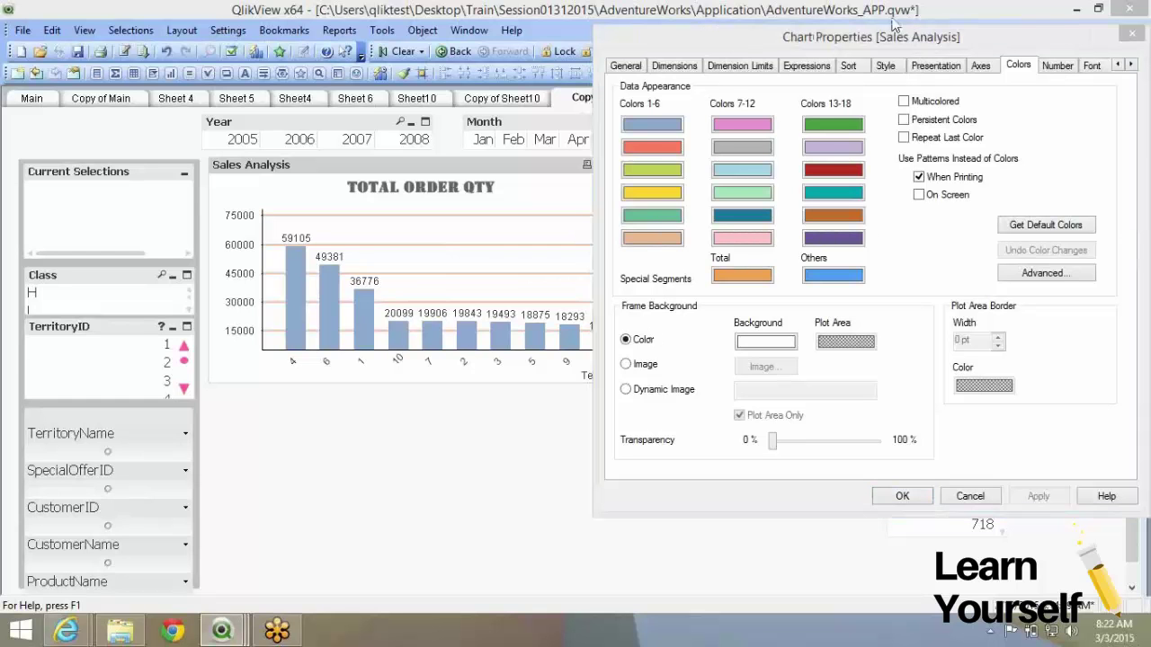
left_click(904, 103)
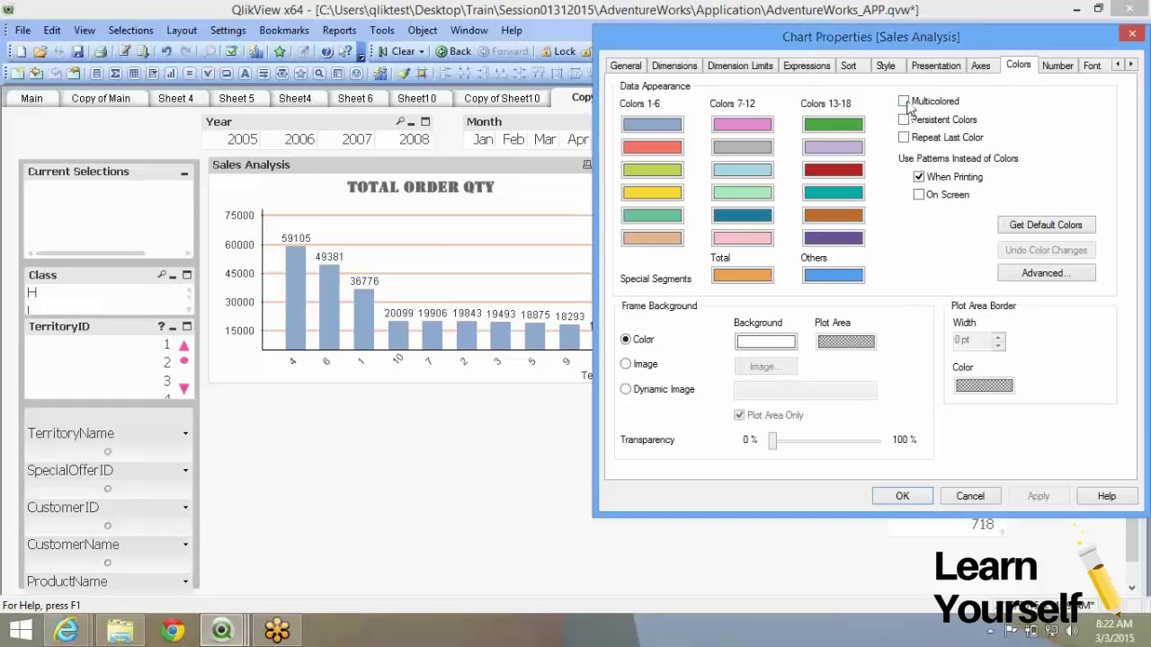
left_click(1043, 500)
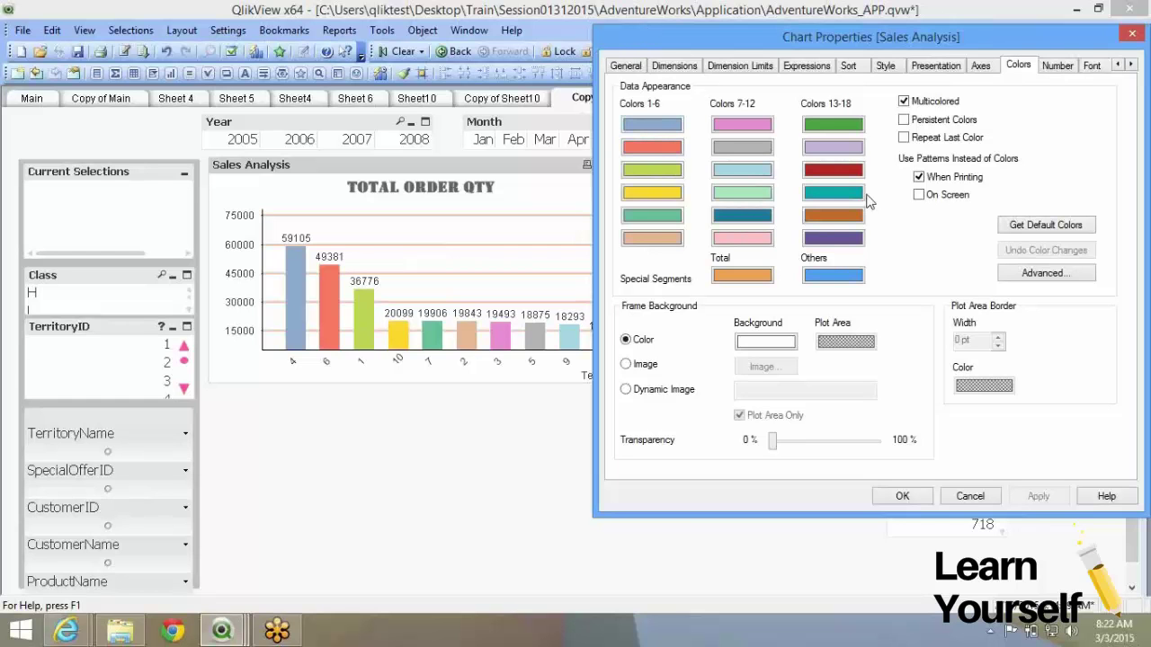
left_click(904, 140)
left_click(900, 498)
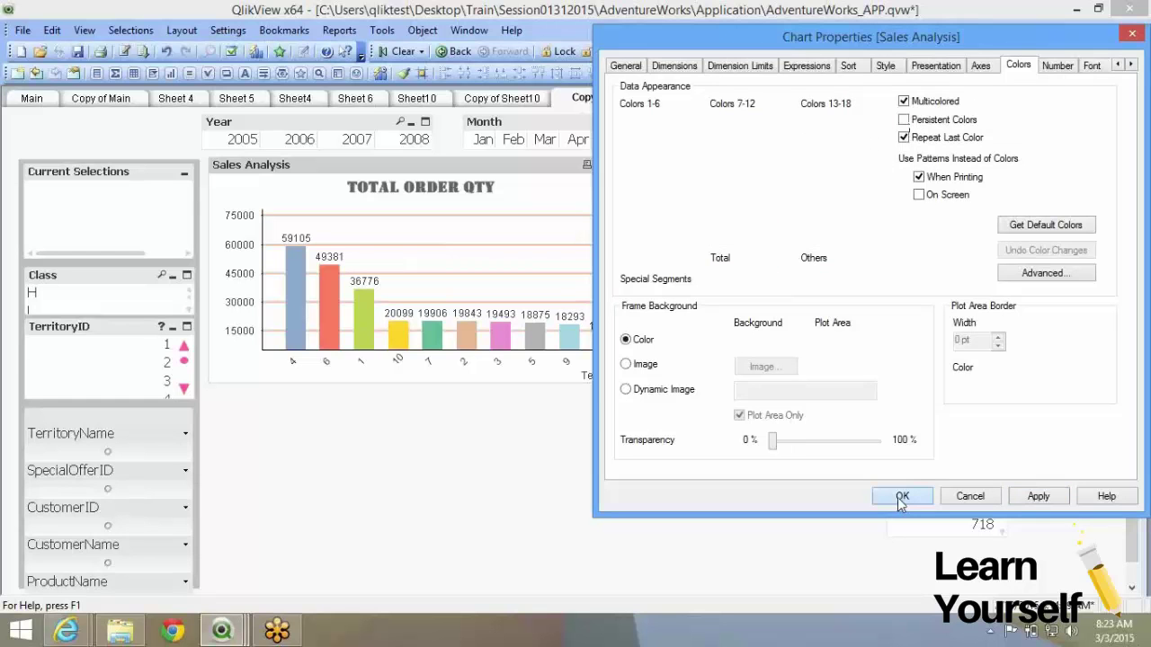
Step: Select the bars for territories 10, 7, 2 and 3 in the chart to check their colors, and clear the selections
left_click_drag(505, 367, 378, 304)
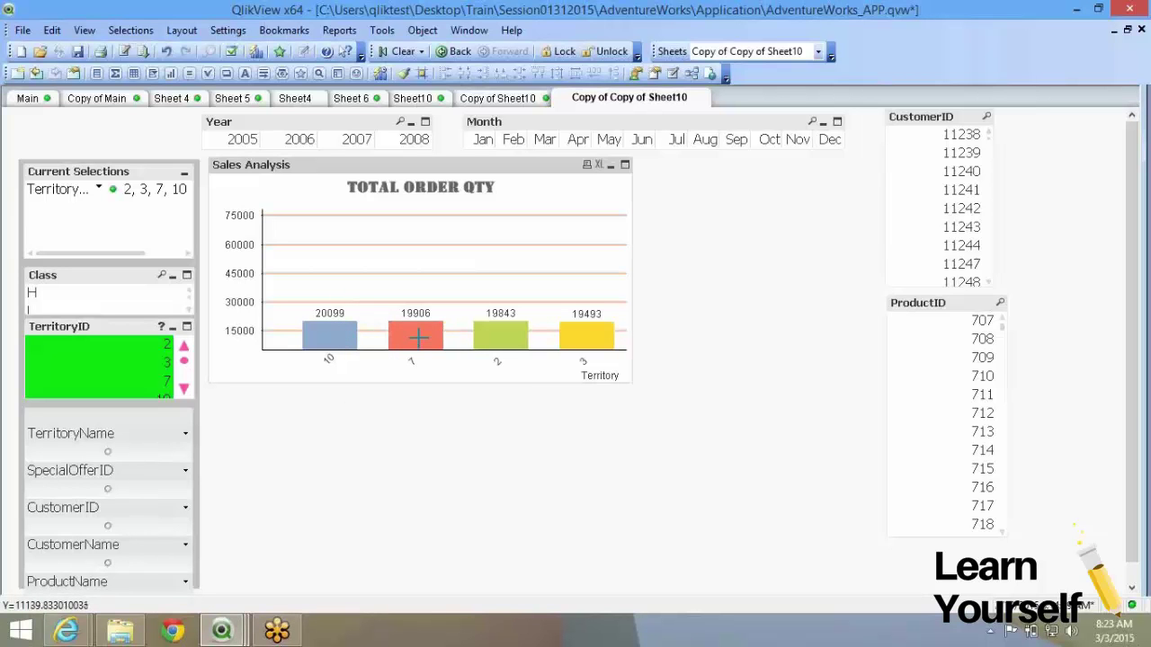
left_click(391, 52)
right_click(376, 238)
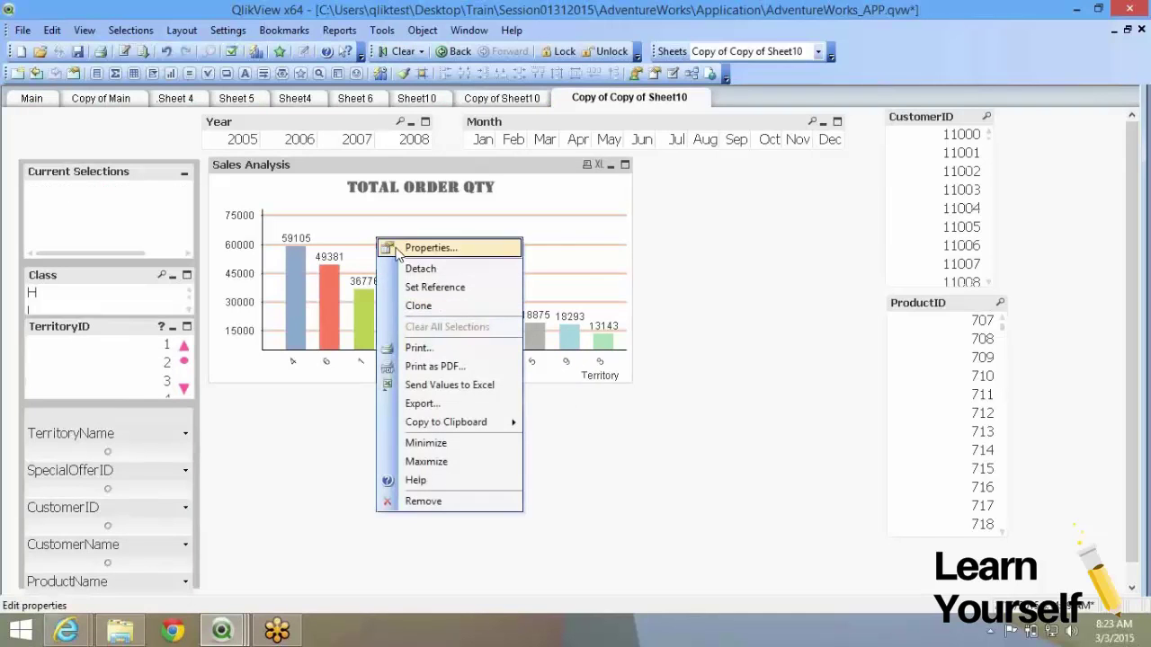
left_click(397, 250)
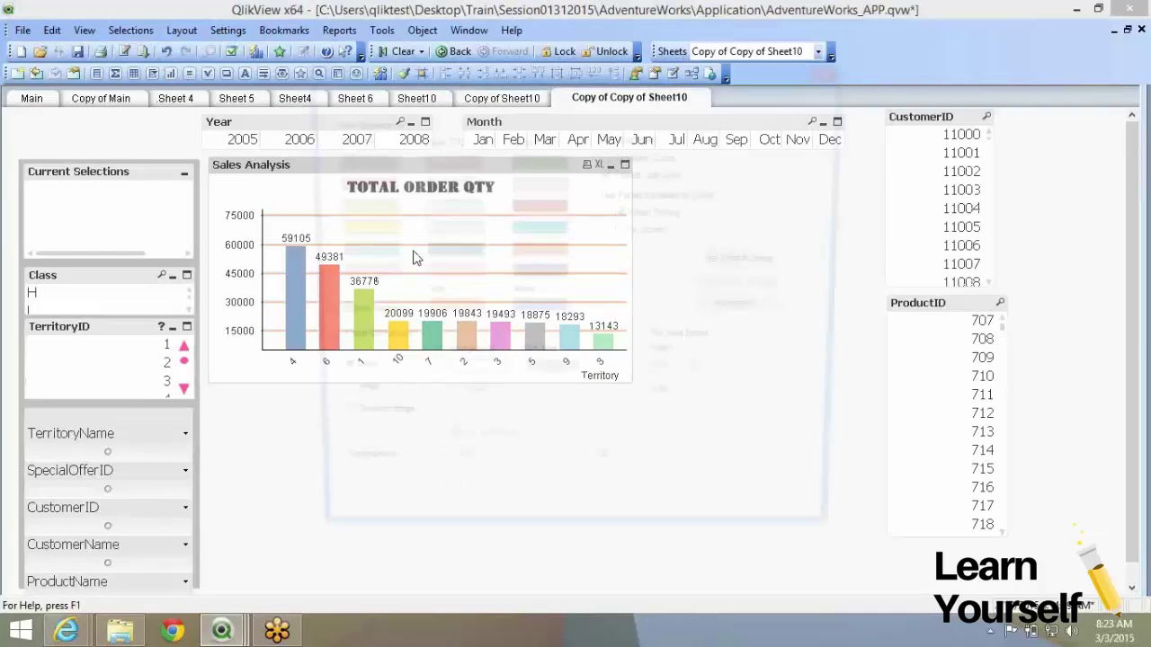
key("Escape")
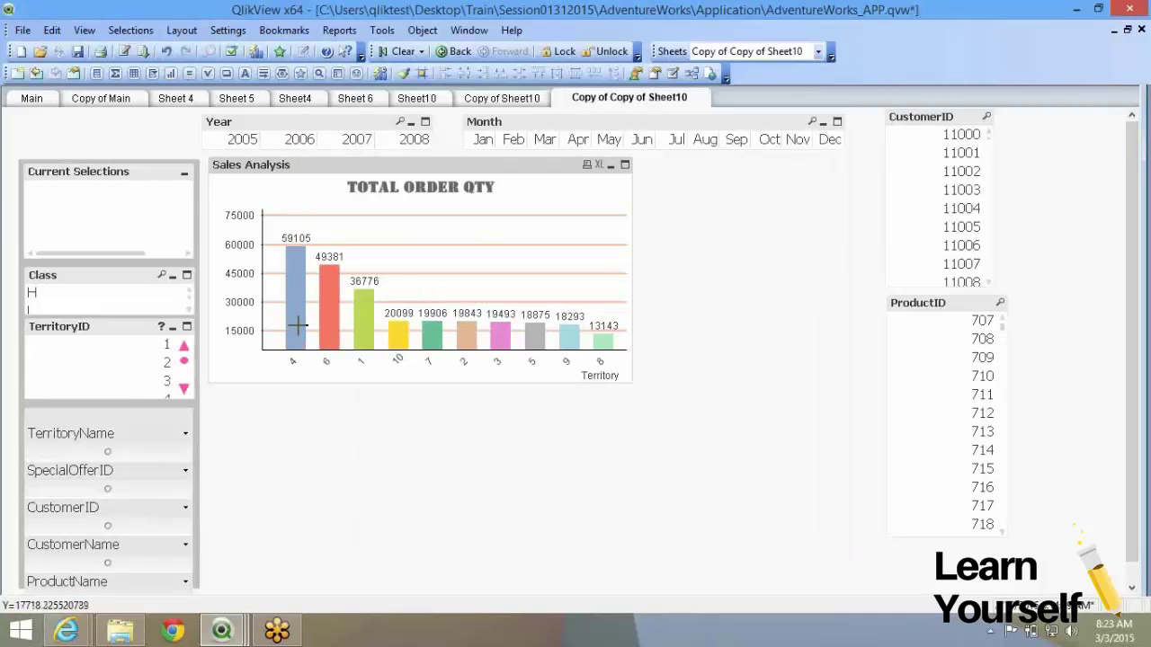
Step: Filter the chart to territory 10 alone to check its bar color, and release the selection
left_click(397, 329)
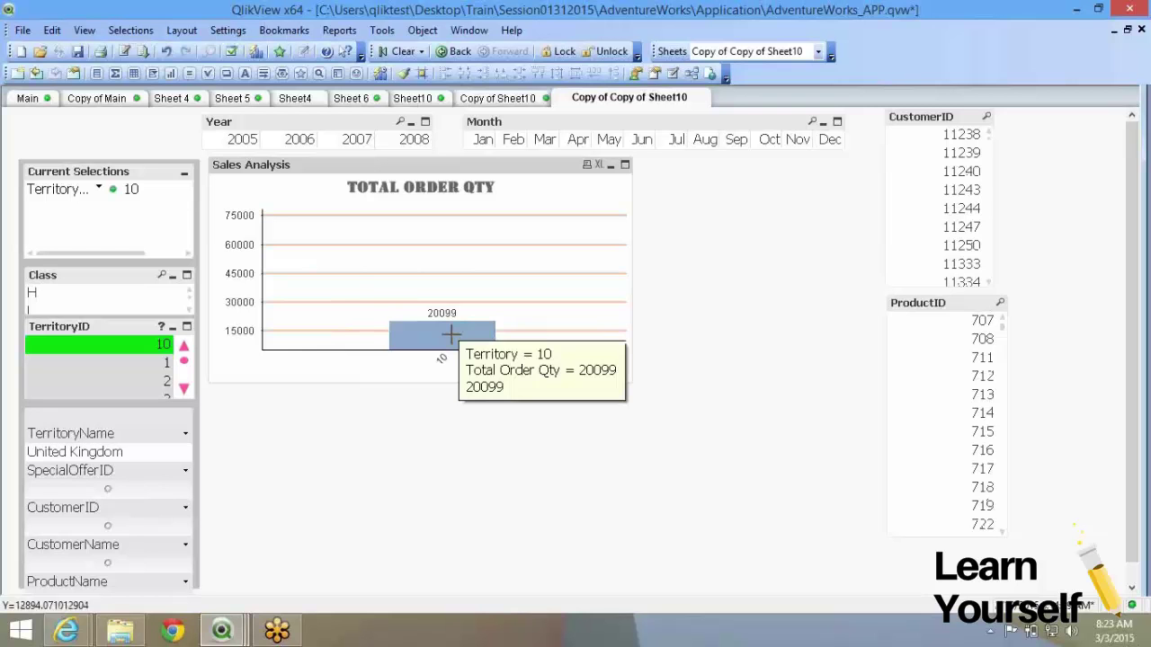
left_click(450, 331)
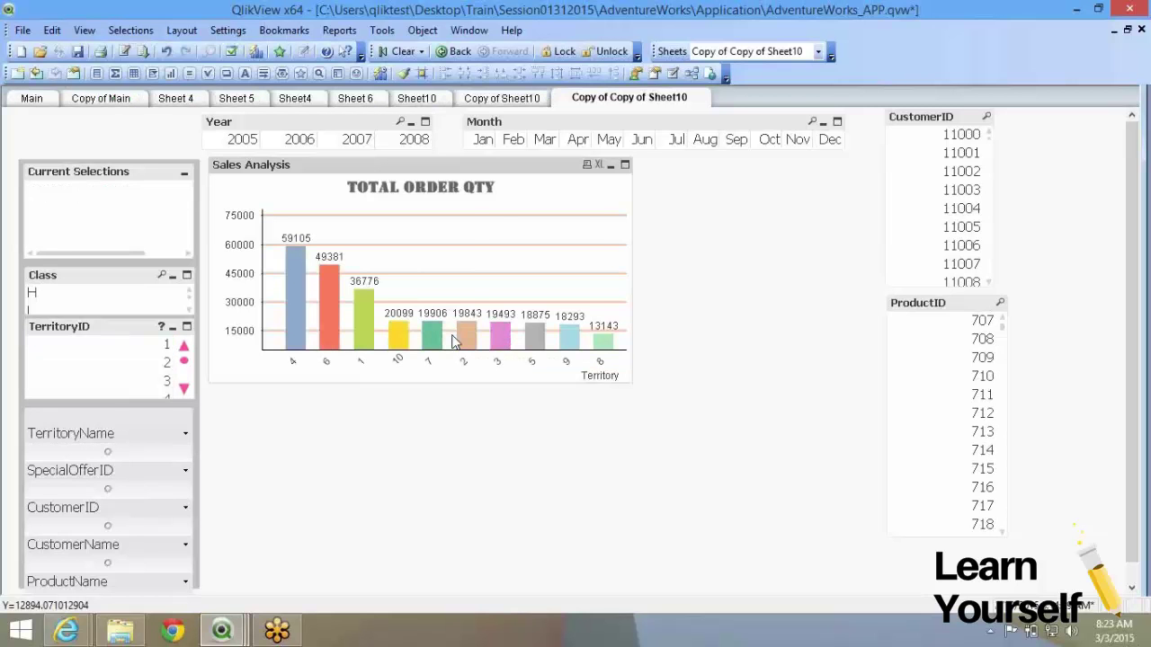
Step: Turn on Persistent Colors in the Sales Analysis chart's color properties and confirm
right_click(454, 340)
left_click(492, 70)
right_click(481, 216)
left_click(483, 219)
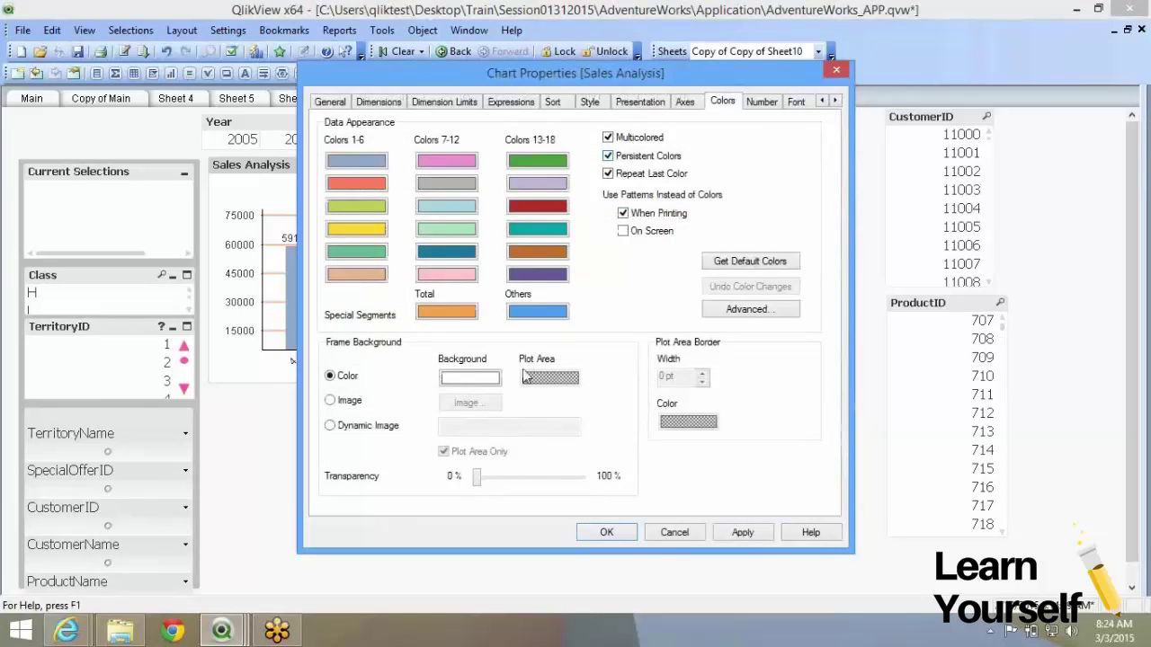
left_click(600, 534)
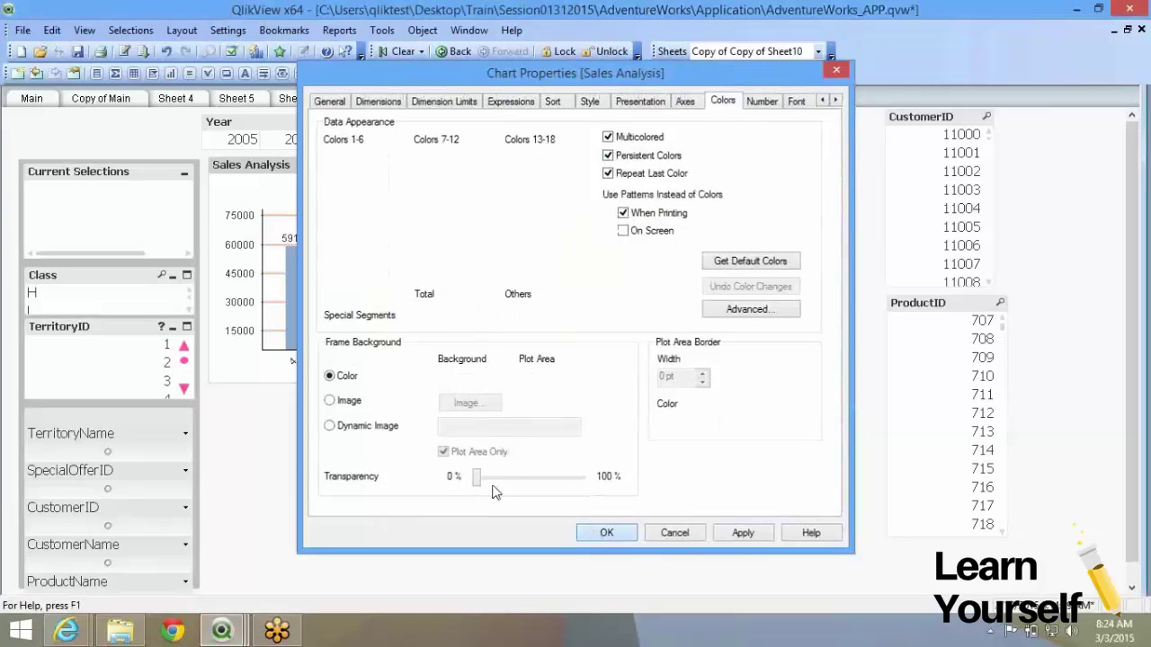
Step: Check the persistent bar colors by filtering the chart to single territories such as 7, releasing each selection
left_click(443, 336)
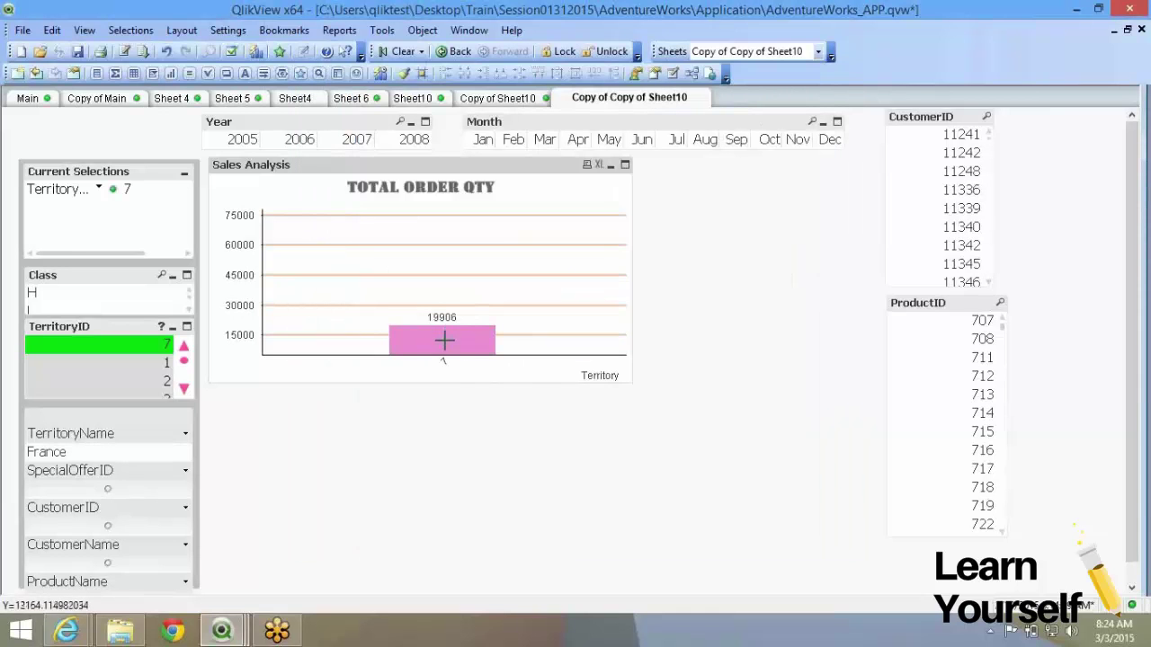
left_click(443, 336)
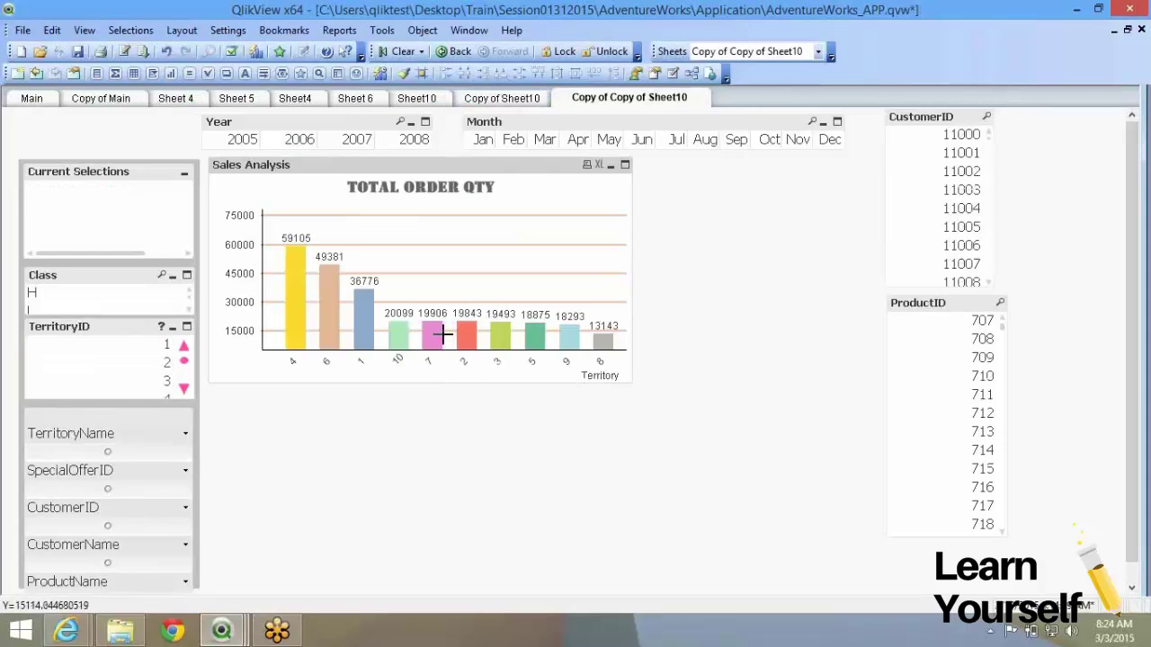
left_click(552, 336)
left_click(447, 308)
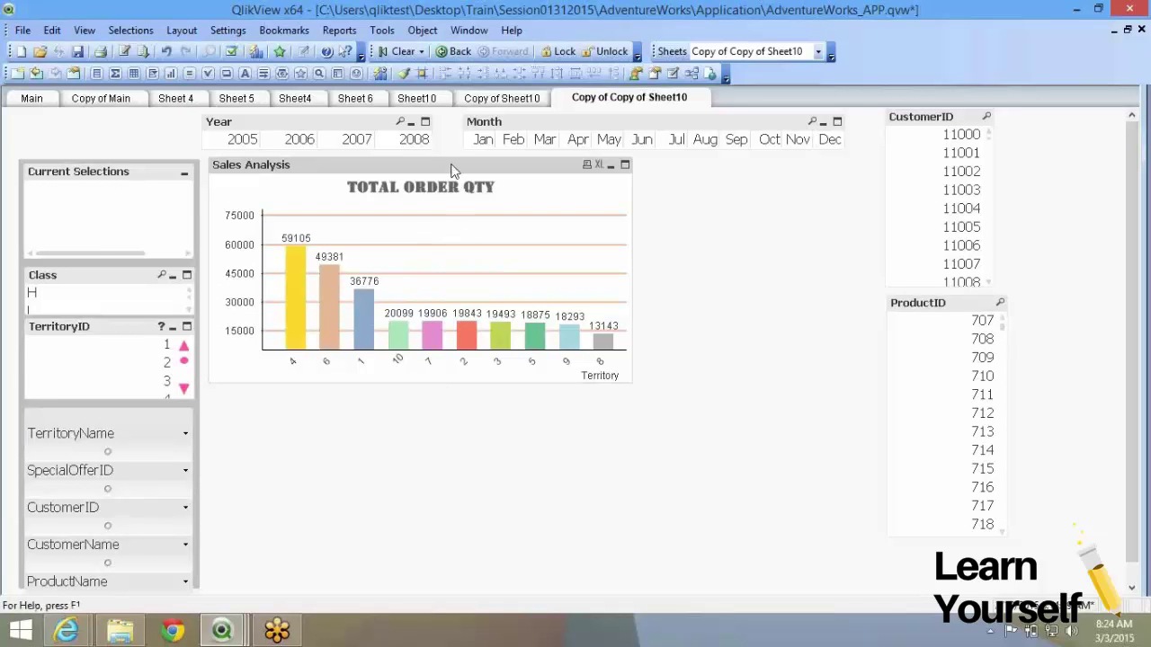
Step: Place a copy of the Sales Analysis chart directly below the original on the sheet
left_click_drag(453, 171, 450, 409)
left_click(719, 553)
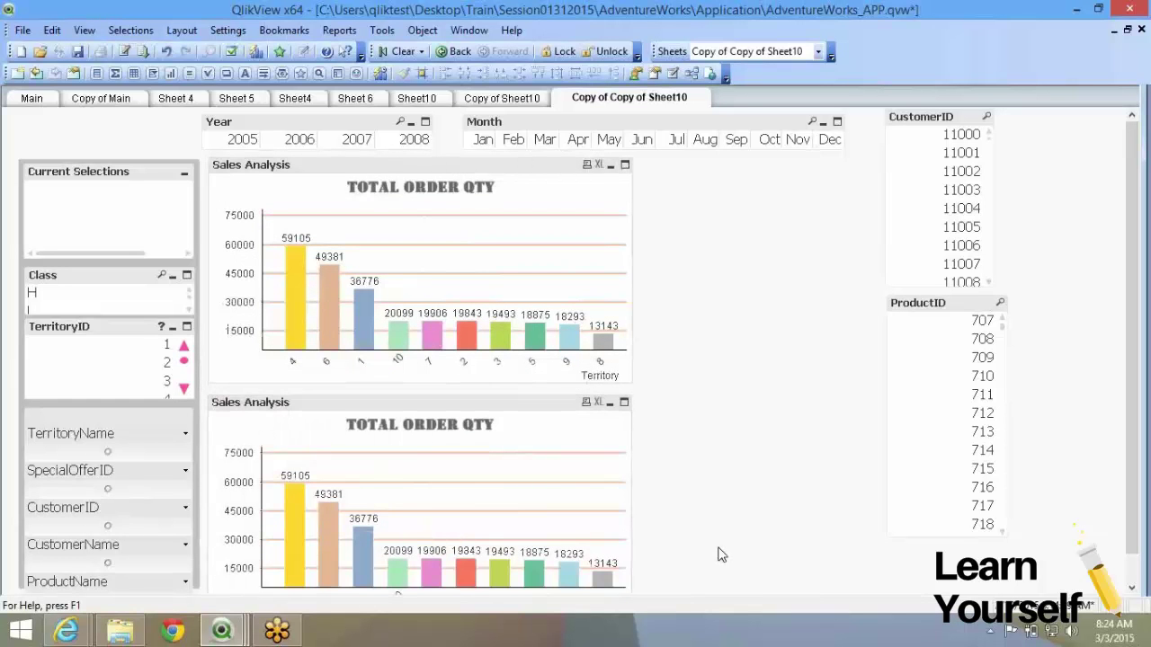
scroll(719, 553, "down", 1)
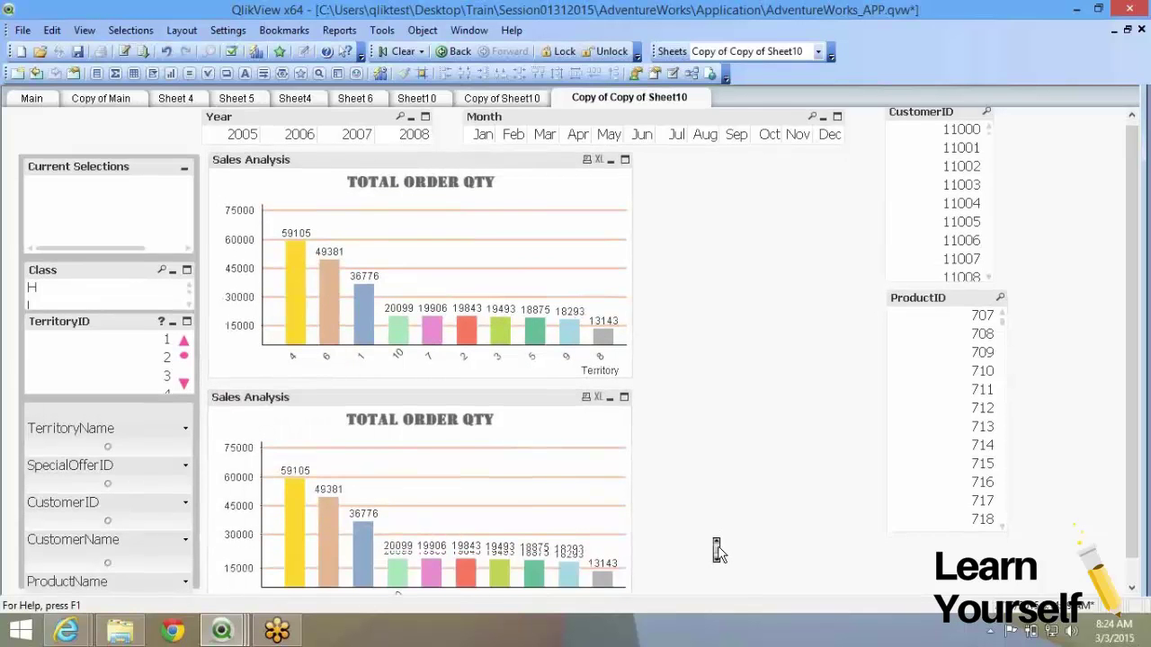
scroll(714, 549, "down", 1)
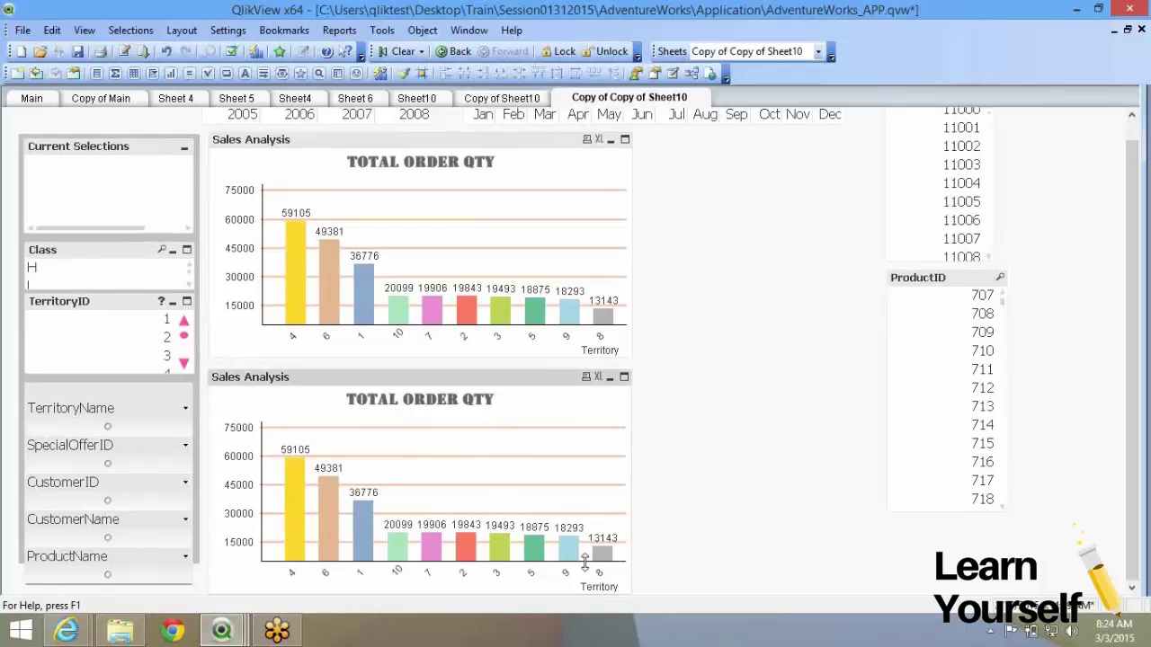
Step: Compare the bar colors in both charts by filtering to territory 2 and to territory 6, clearing each selection
scroll(539, 468, "up", 1)
left_click(464, 321)
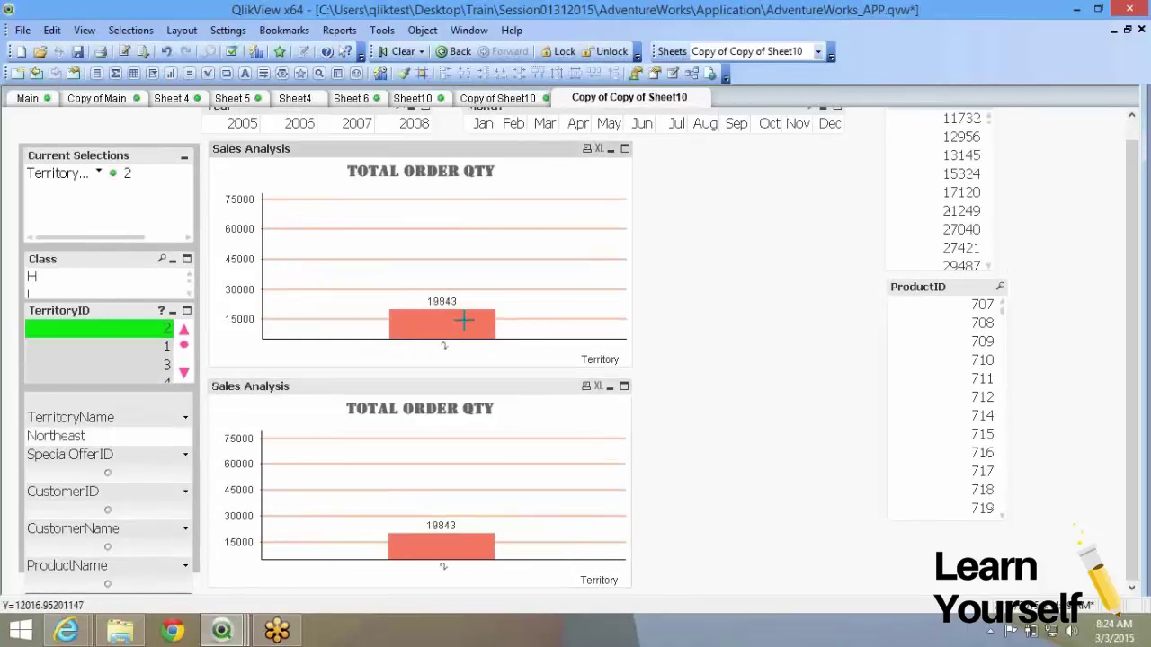
key("ctrl+shift+d")
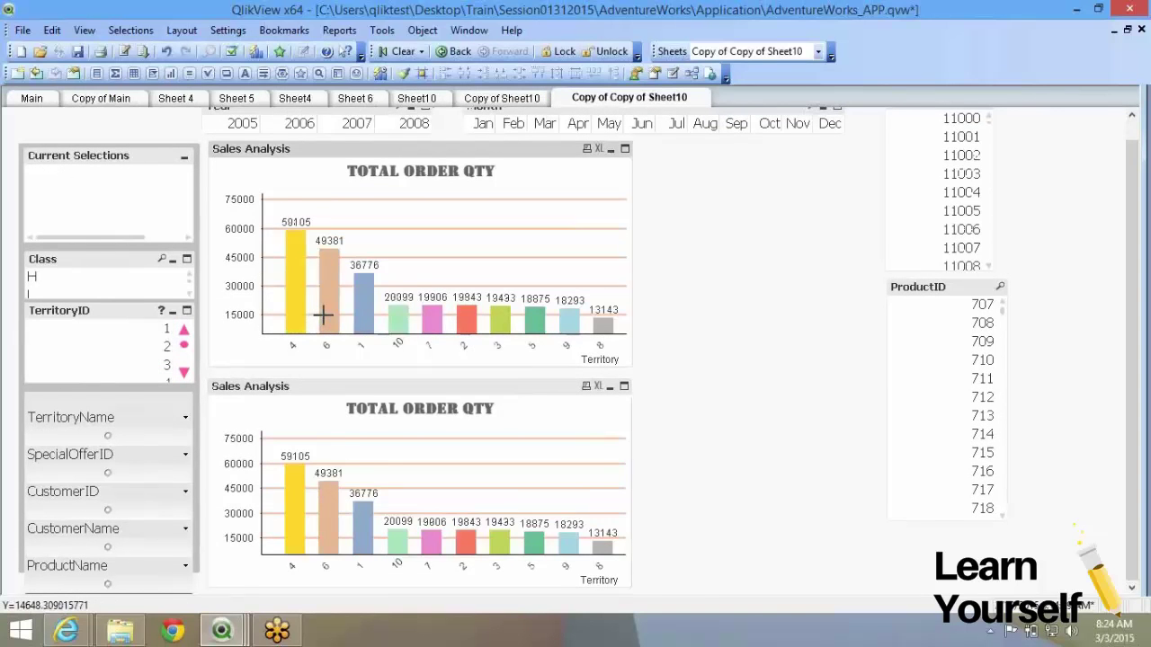
left_click(324, 313)
key("ctrl+shift+d")
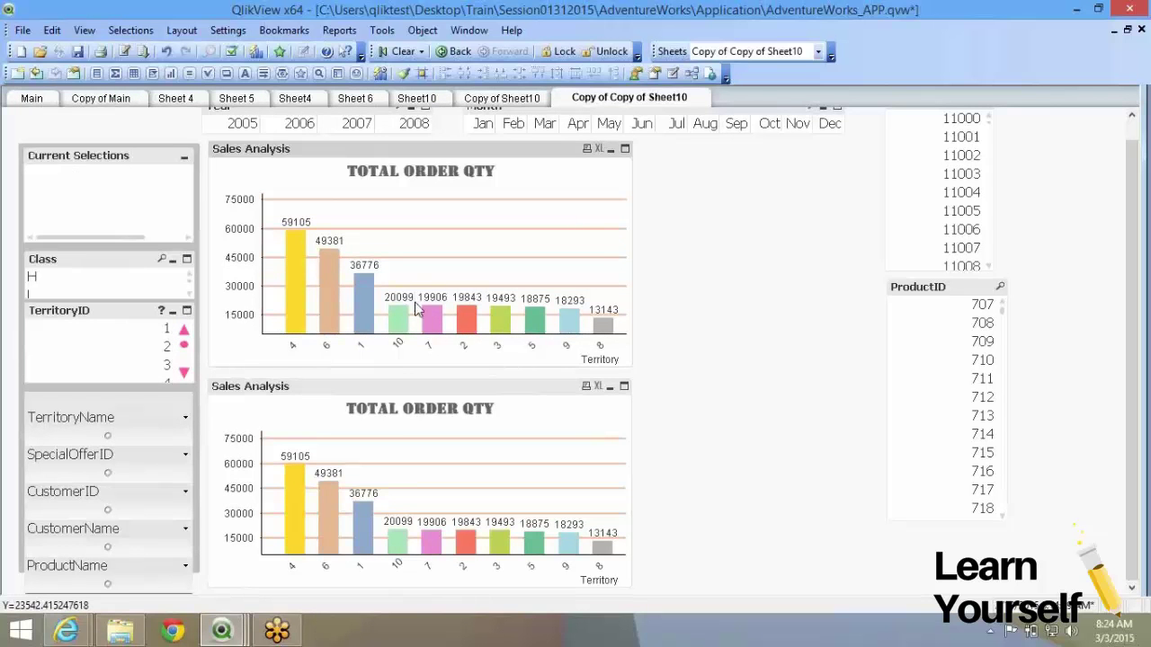
Step: Open the upper chart's color properties and inspect the base color of the first data color without changing it
right_click(416, 303)
left_click(433, 309)
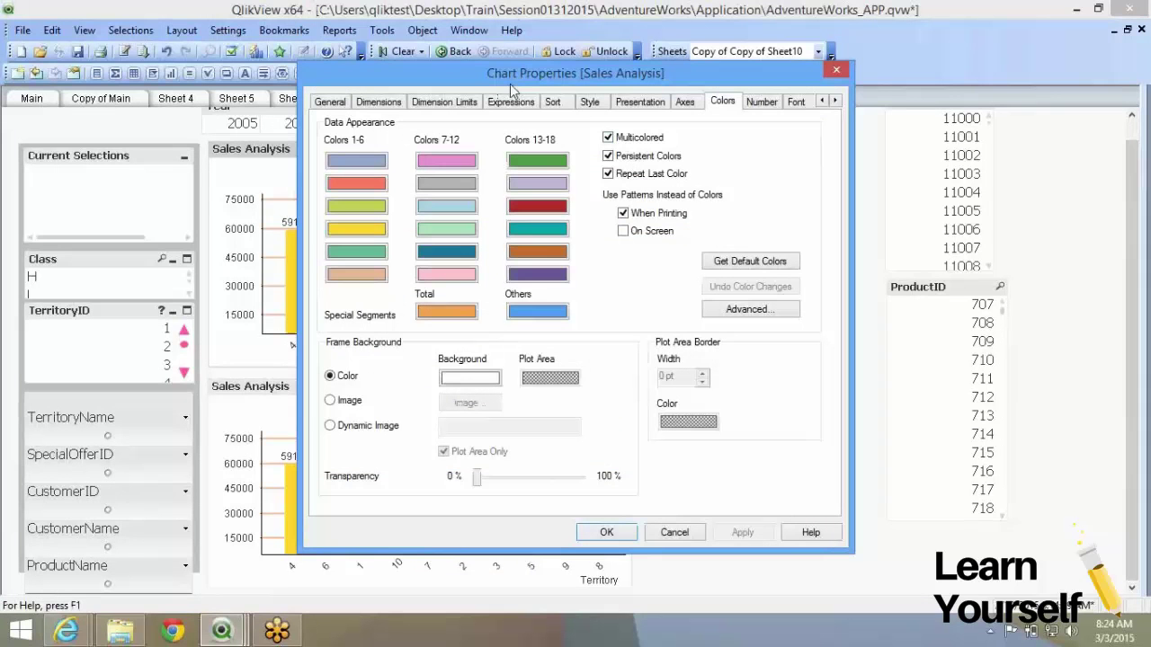
left_click_drag(510, 82, 655, 65)
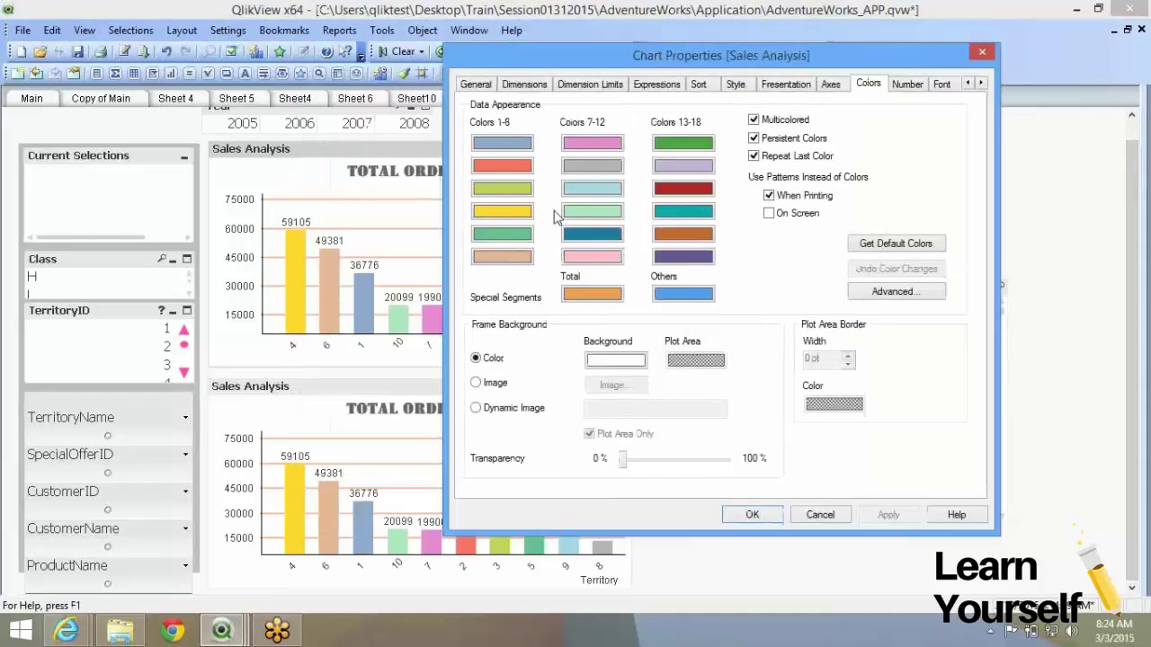
left_click(493, 144)
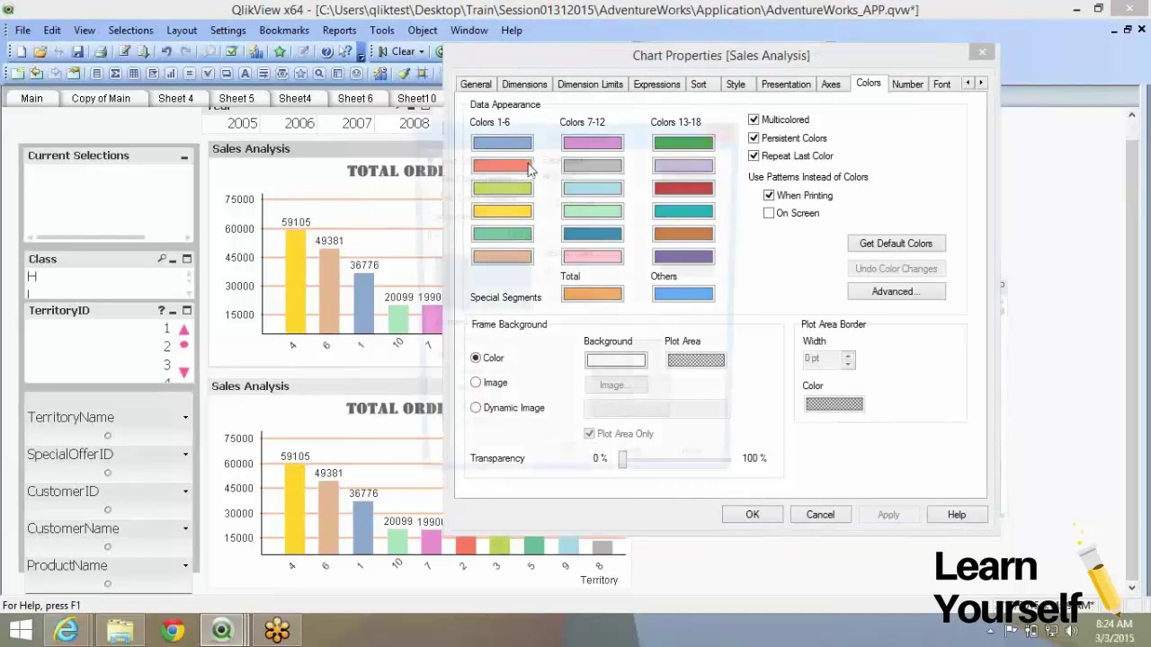
left_click(680, 182)
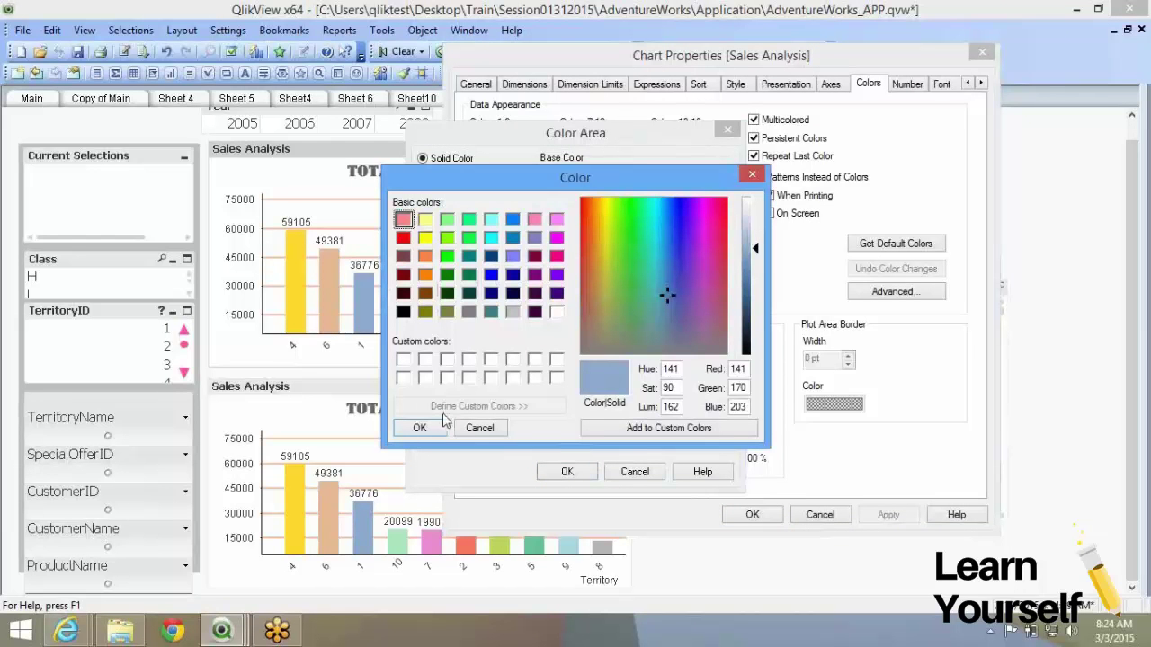
left_click(479, 430)
left_click(635, 474)
Step: Try orange (red 255, green 128, blue 64) as the first data color and restore the default colors
left_click(504, 148)
left_click(676, 173)
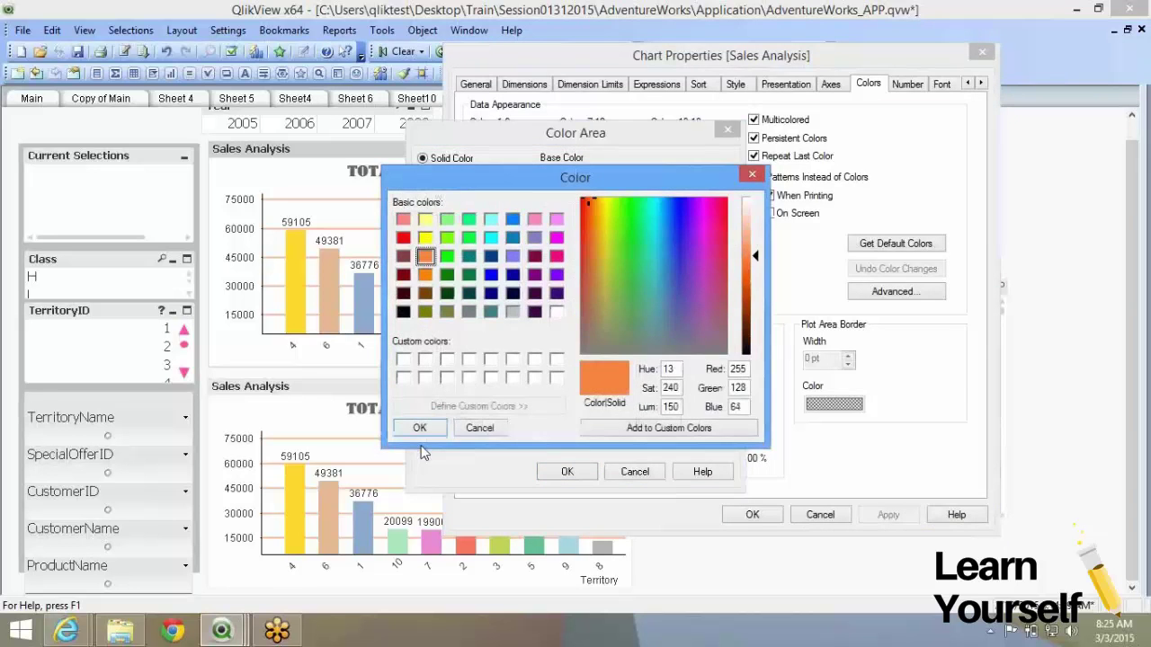
left_click(419, 431)
left_click(567, 472)
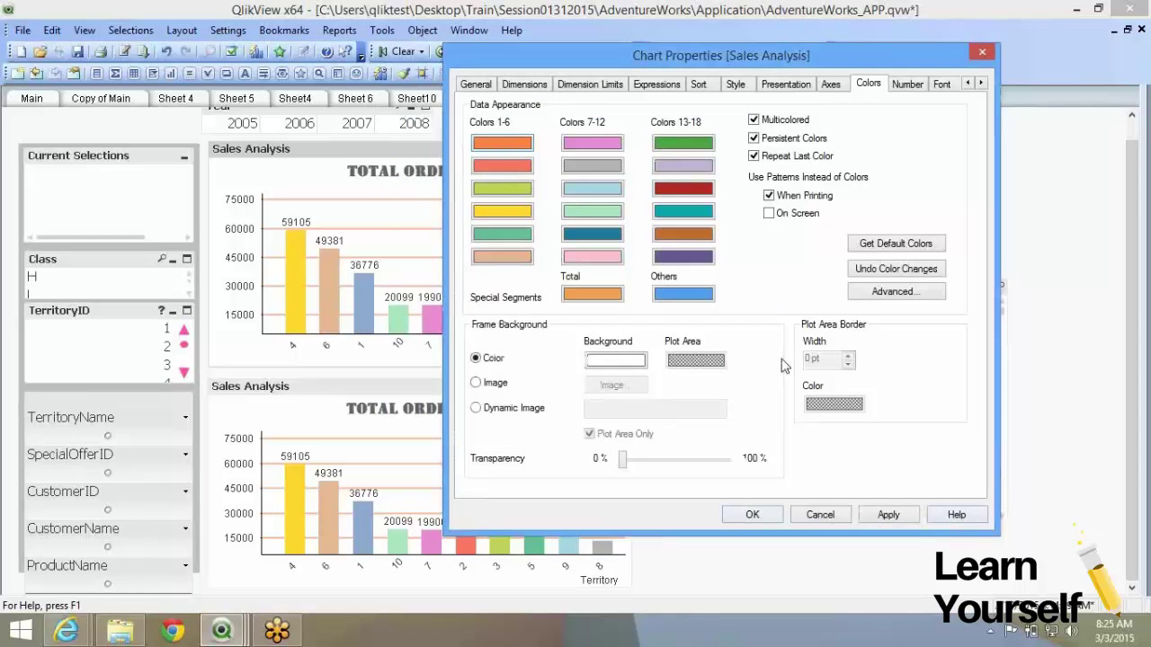
left_click(879, 248)
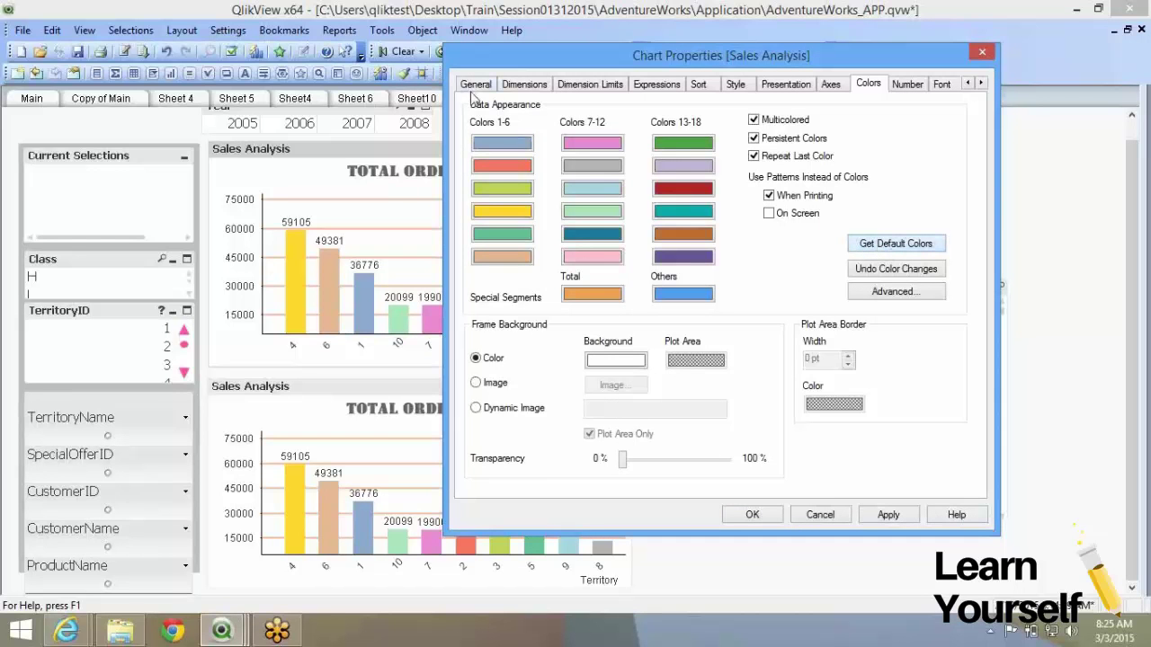
Step: Inspect the advanced color map of the upper chart and close it without changes
left_click(897, 295)
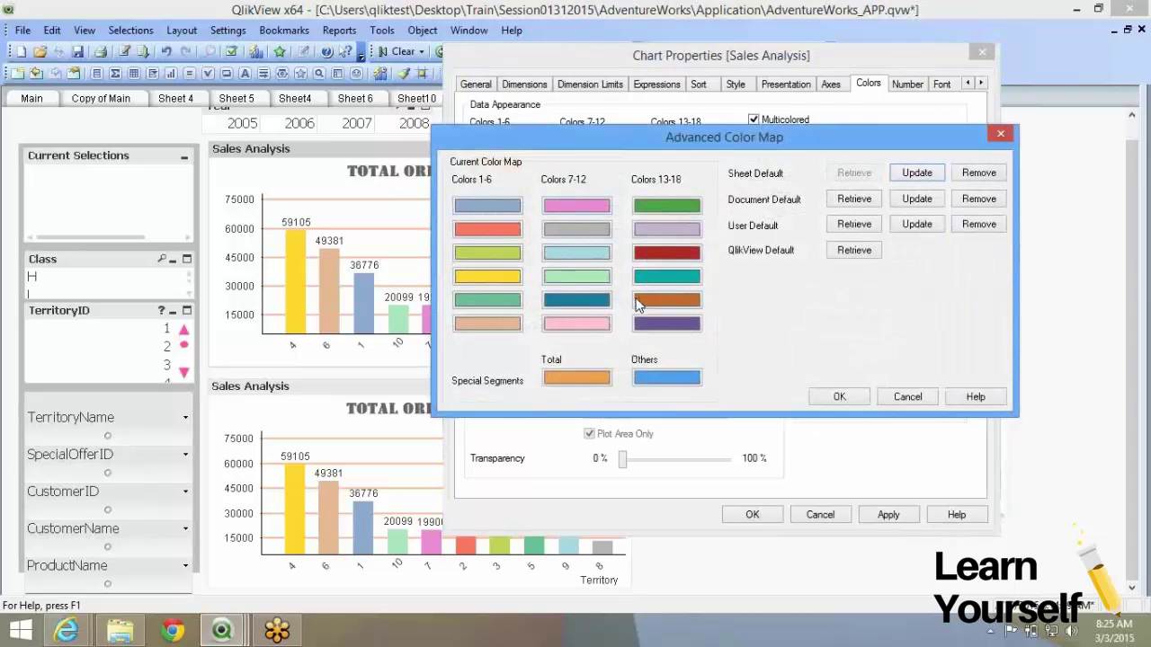
left_click(913, 394)
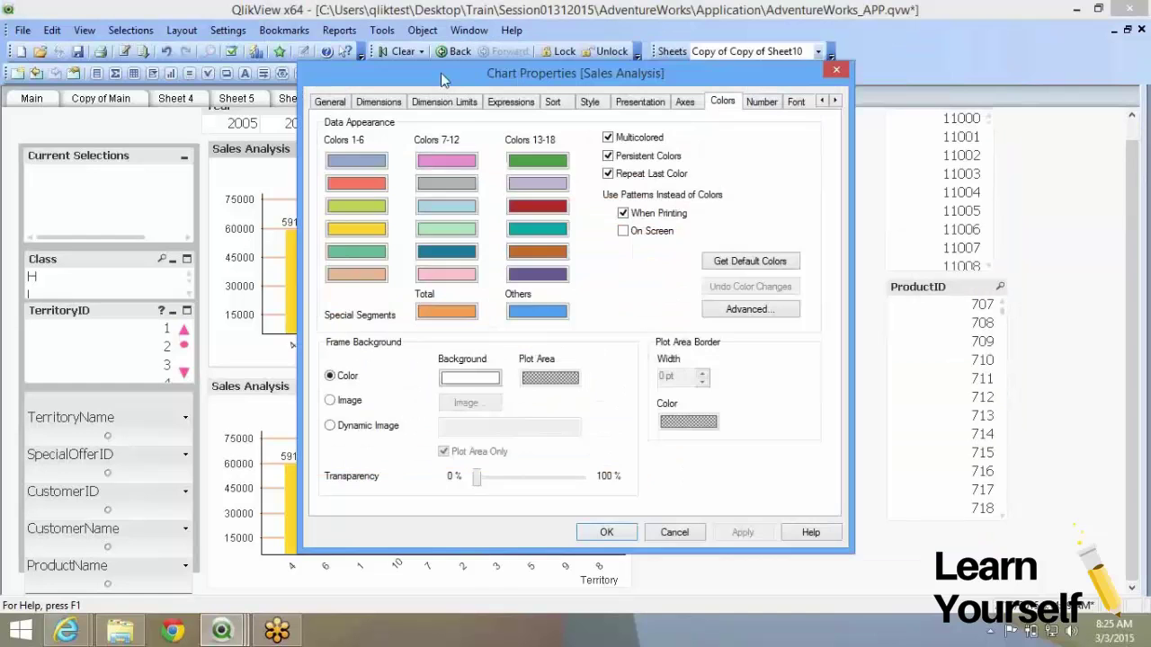
left_click_drag(446, 71, 628, 30)
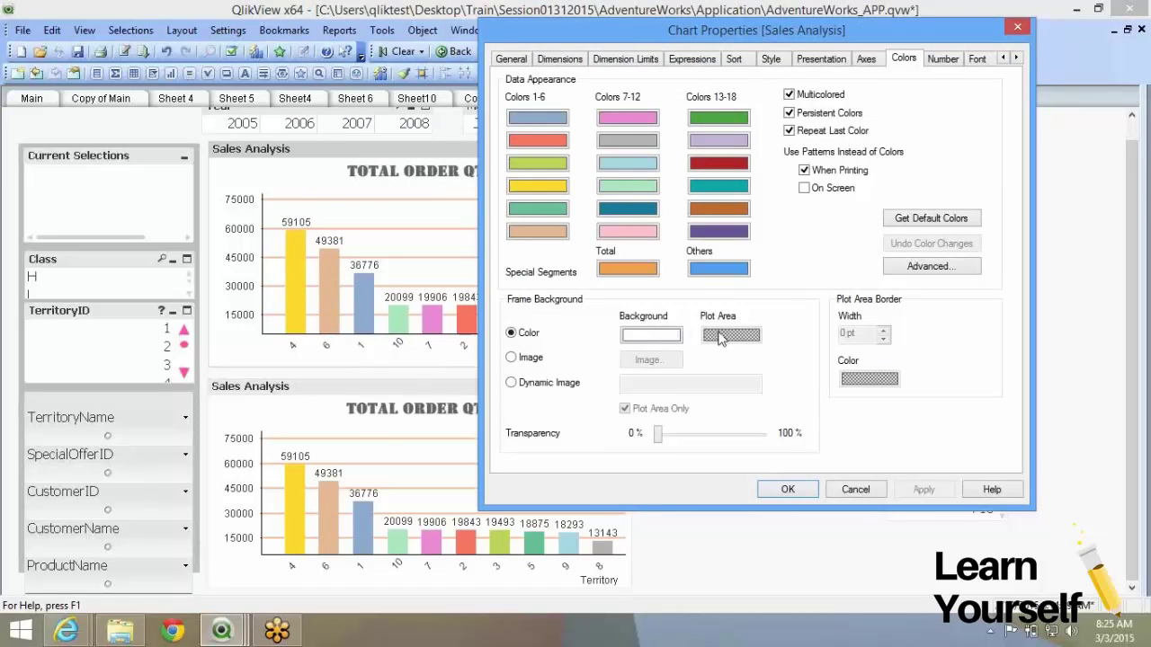
left_click(510, 357)
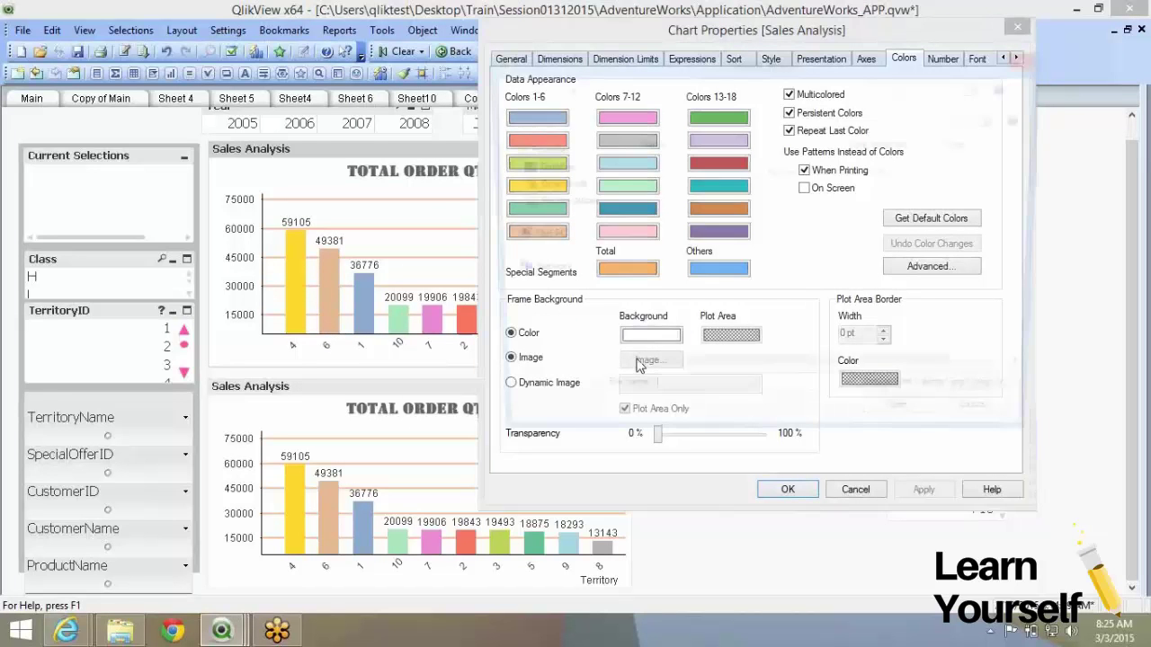
left_click(649, 360)
left_click(986, 424)
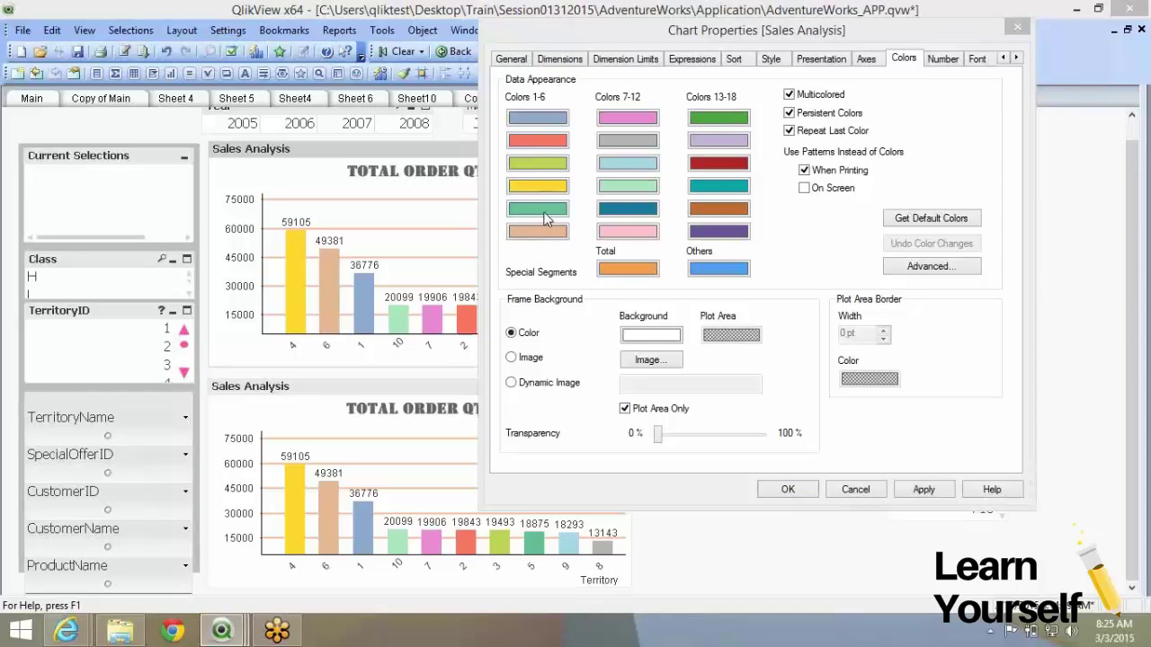
Step: Copy the first data color and paste all of its settings onto the sixth data color
left_click(539, 124)
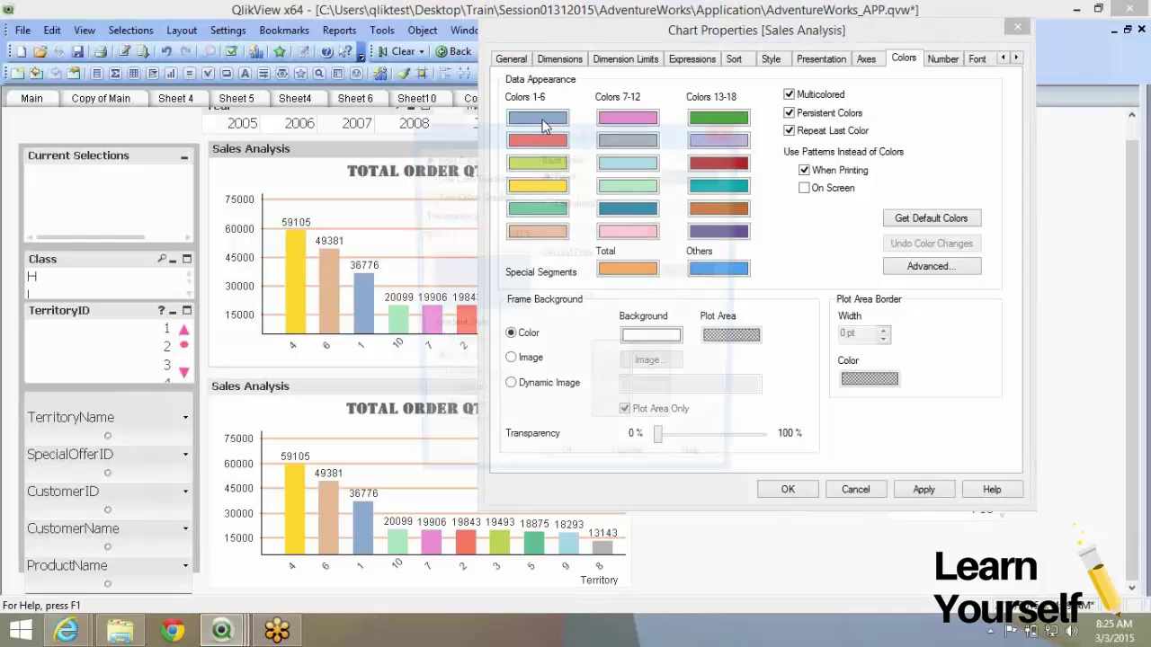
key("Escape")
right_click(541, 118)
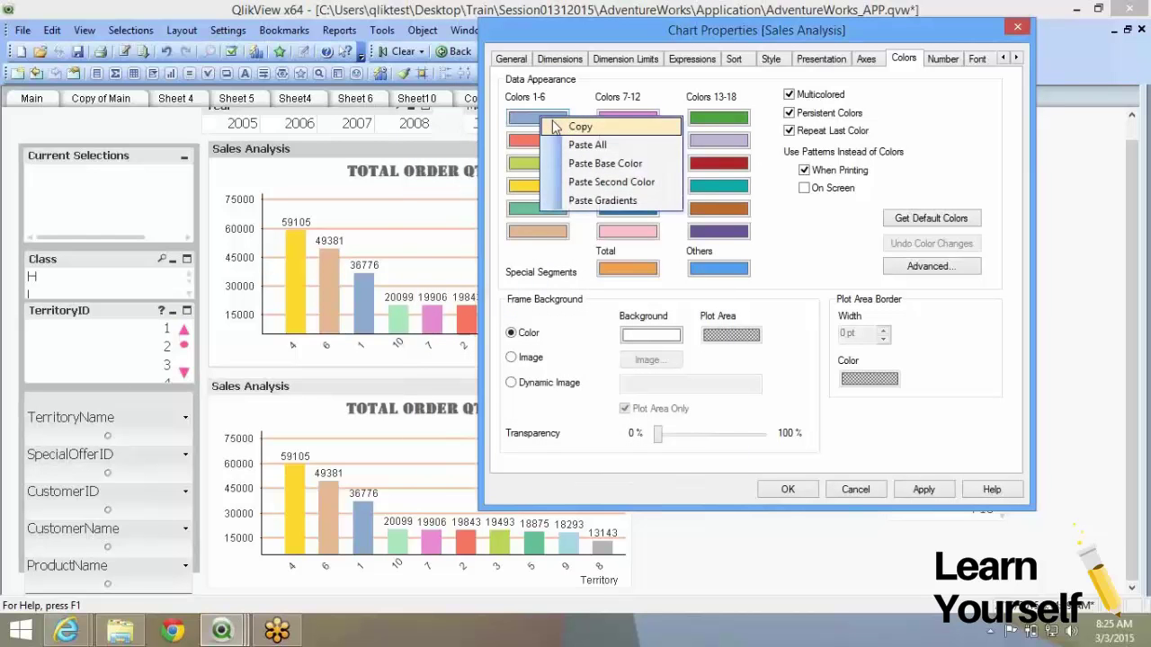
left_click(554, 128)
right_click(531, 232)
left_click(566, 253)
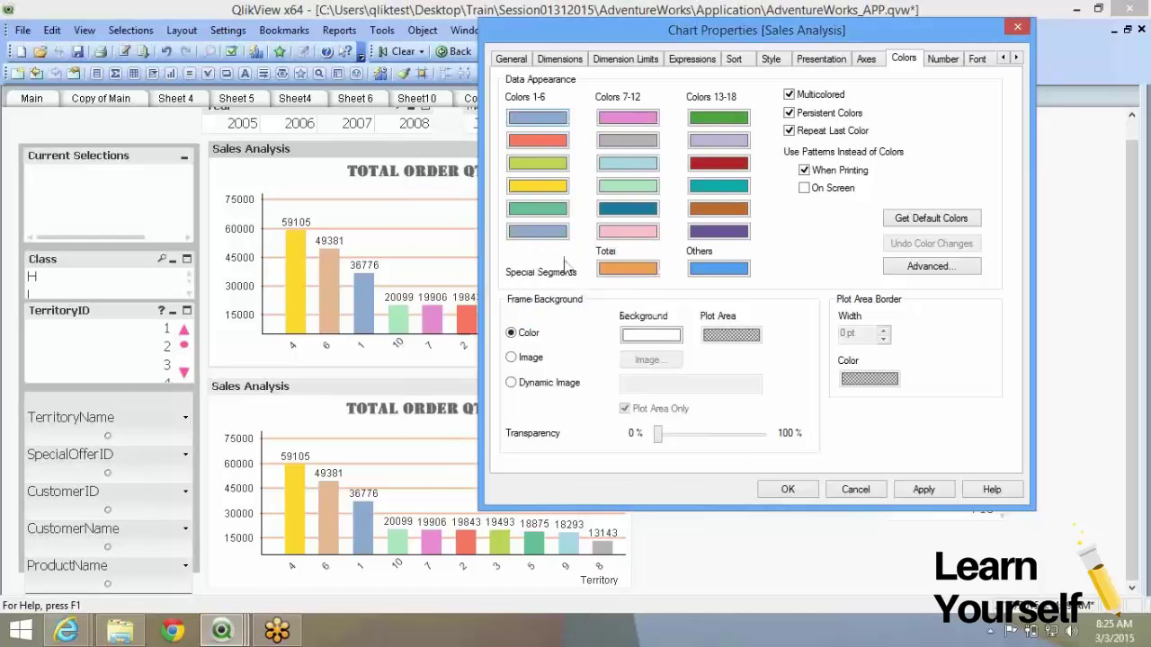
Step: Try the second data color as the seventh and the third as the eighth, and restore the default colors
right_click(566, 137)
left_click(578, 145)
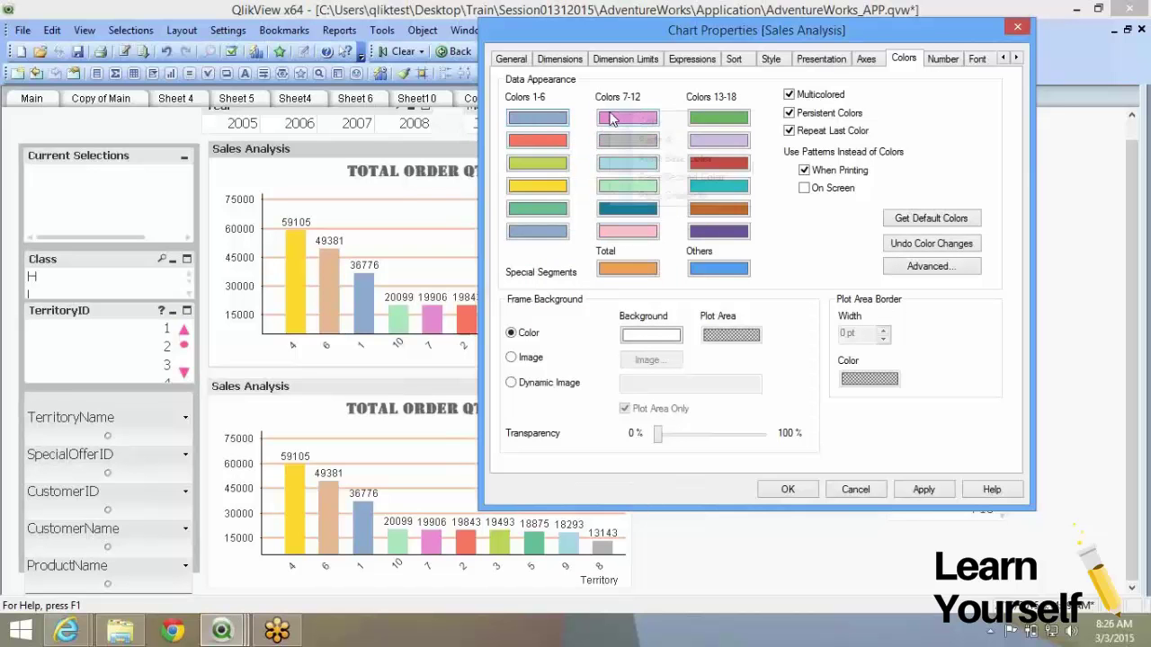
right_click(633, 114)
left_click(635, 139)
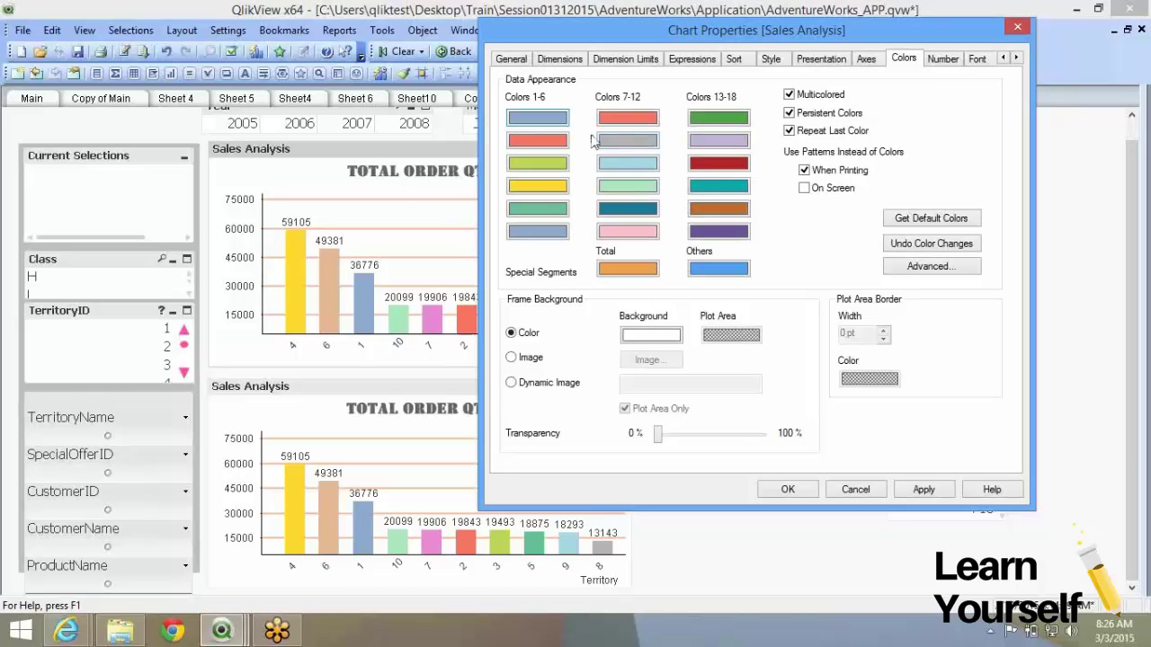
right_click(571, 175)
right_click(609, 141)
left_click(634, 163)
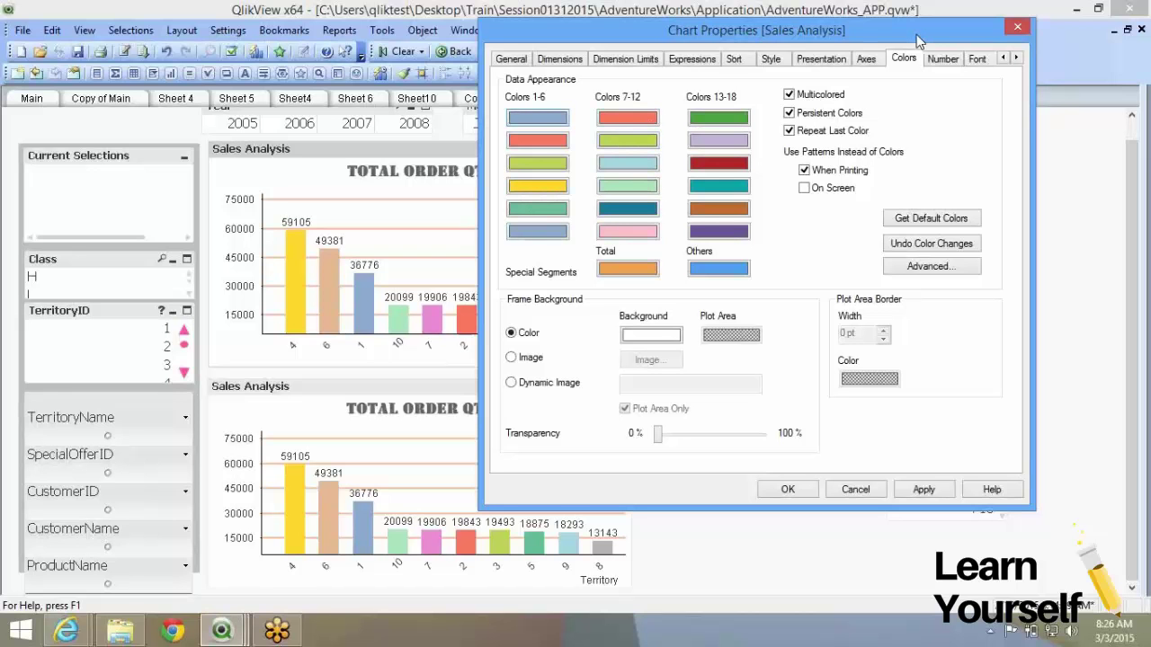
left_click(897, 223)
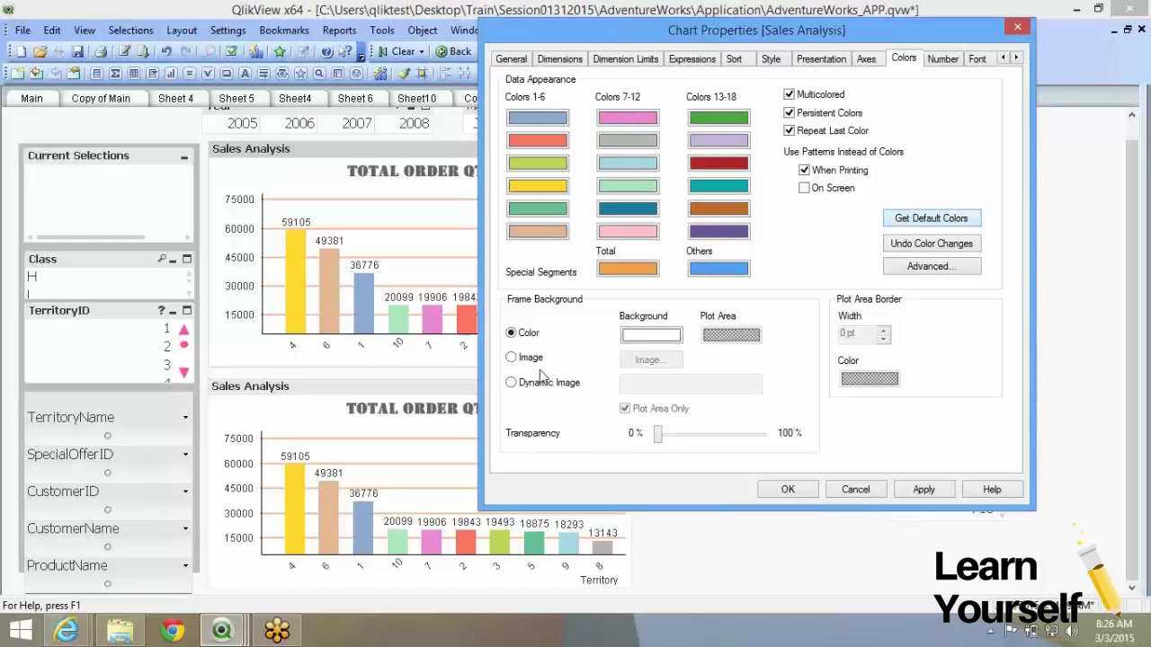
Step: Use the download image from the Pictures folder as the upper chart's frame background, limited to the plot area
left_click(512, 356)
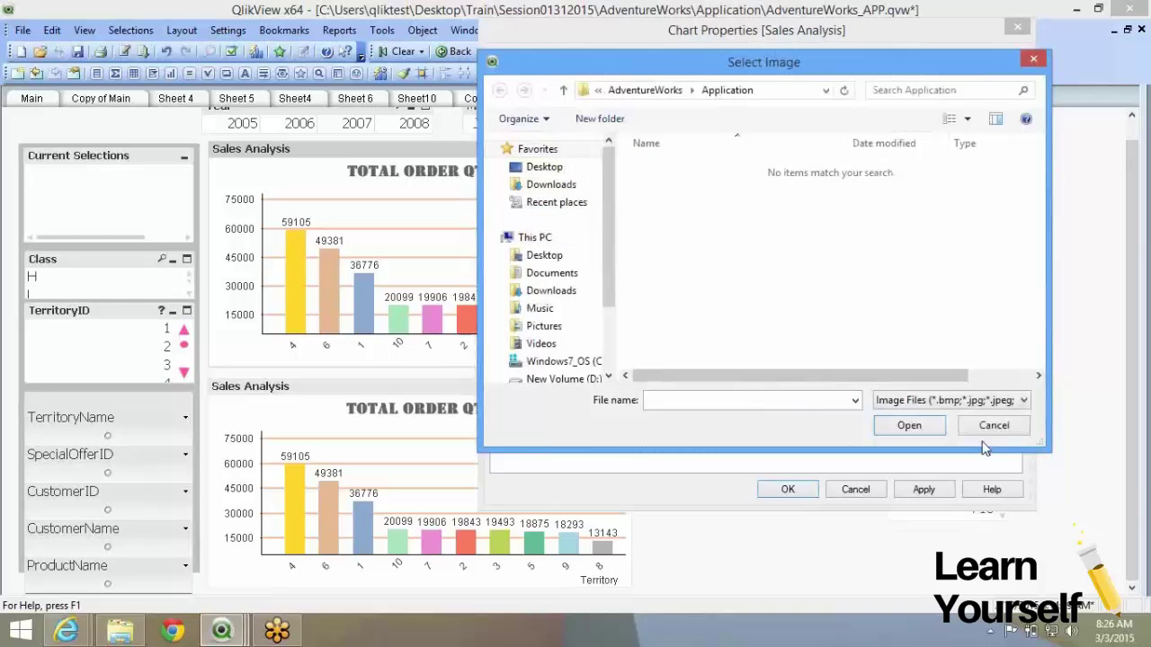
left_click(542, 327)
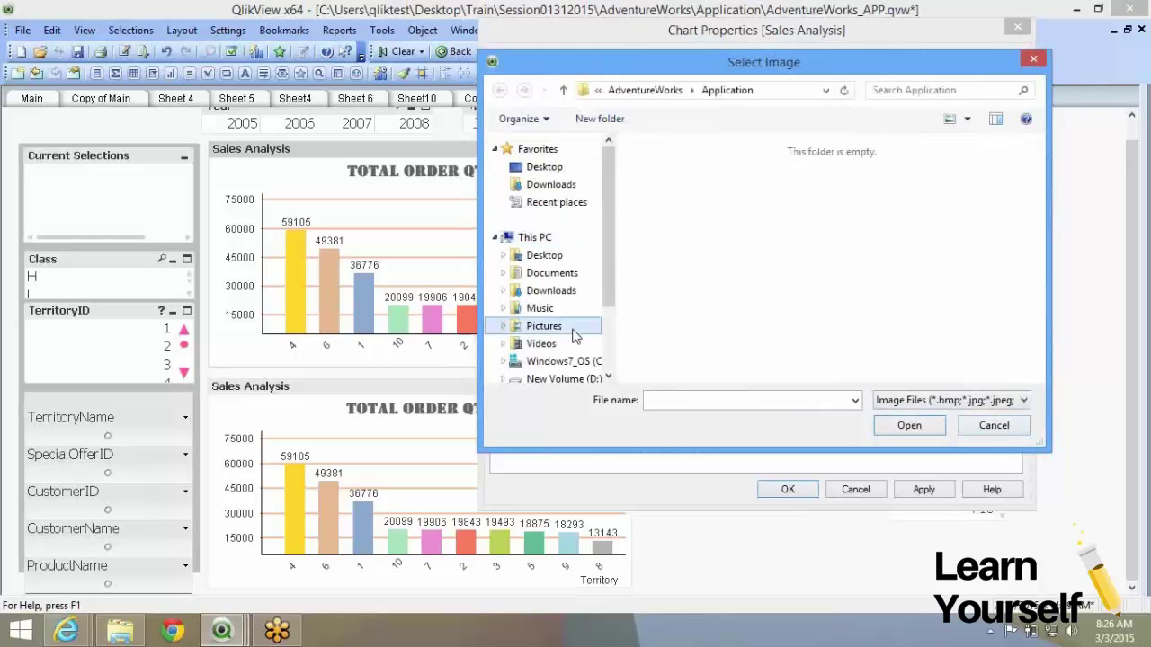
left_click(789, 230)
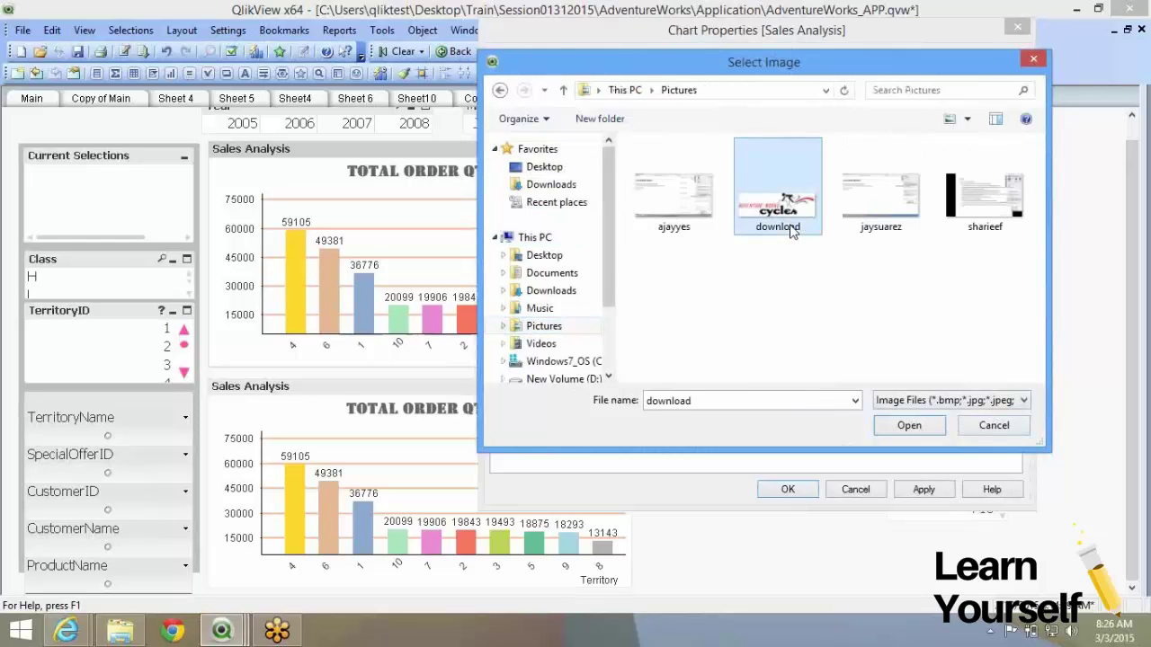
double_click(790, 229)
left_click(923, 489)
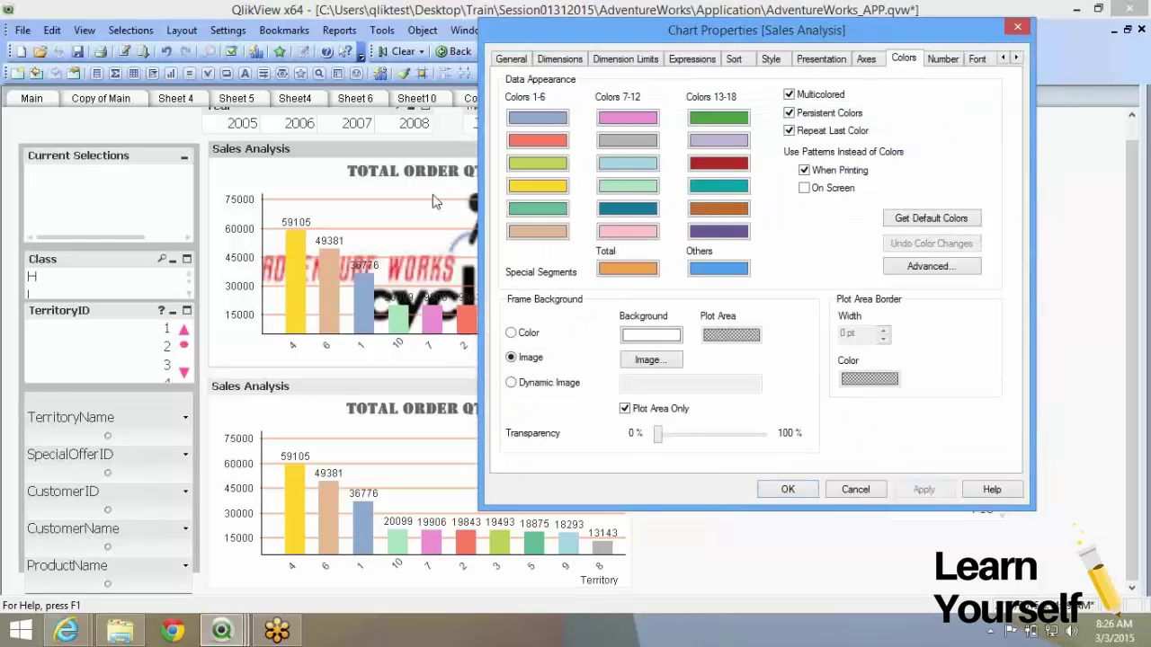
left_click(789, 490)
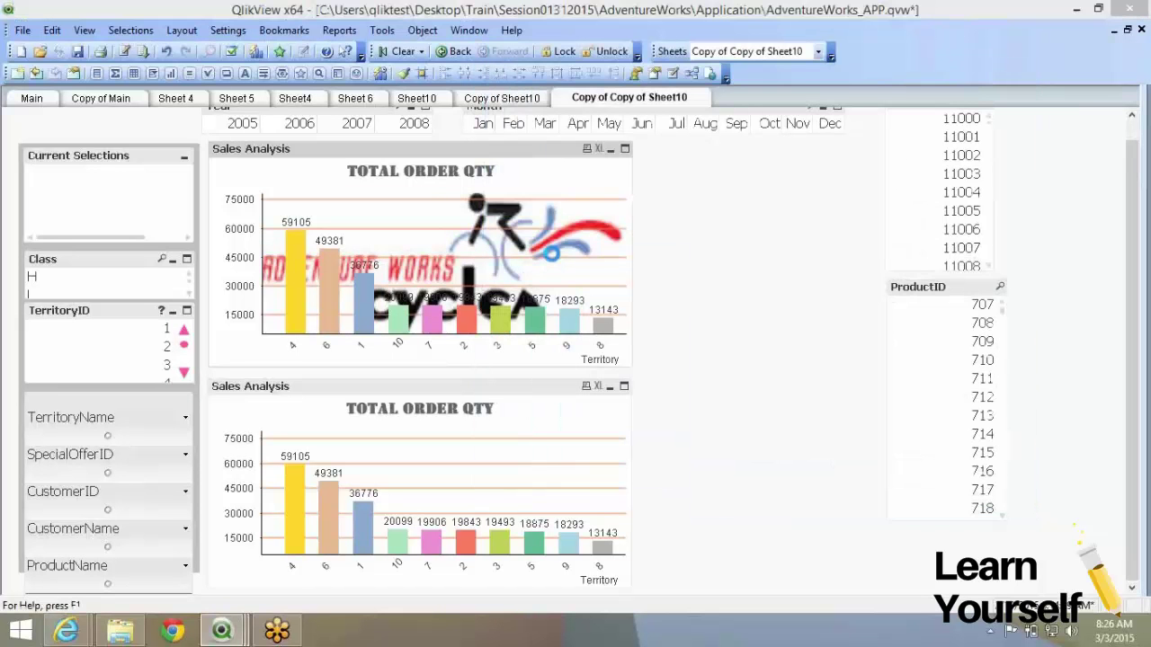
Step: Set the upper chart's frame background to color instead of an image
left_click(331, 376)
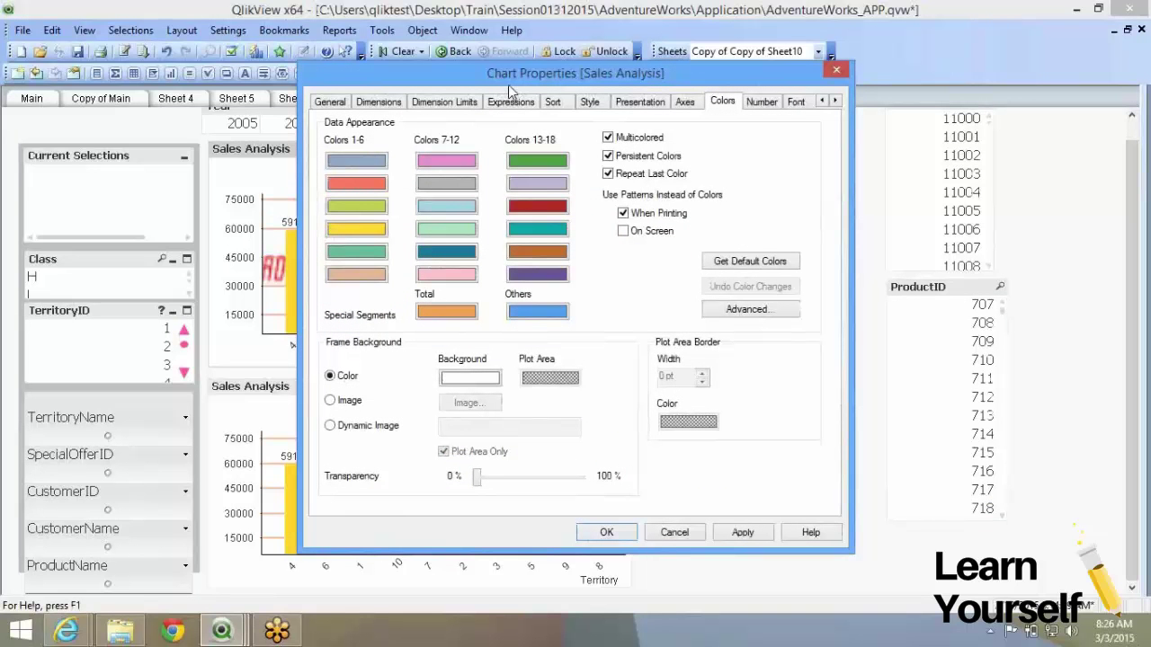
left_click_drag(511, 84, 600, 72)
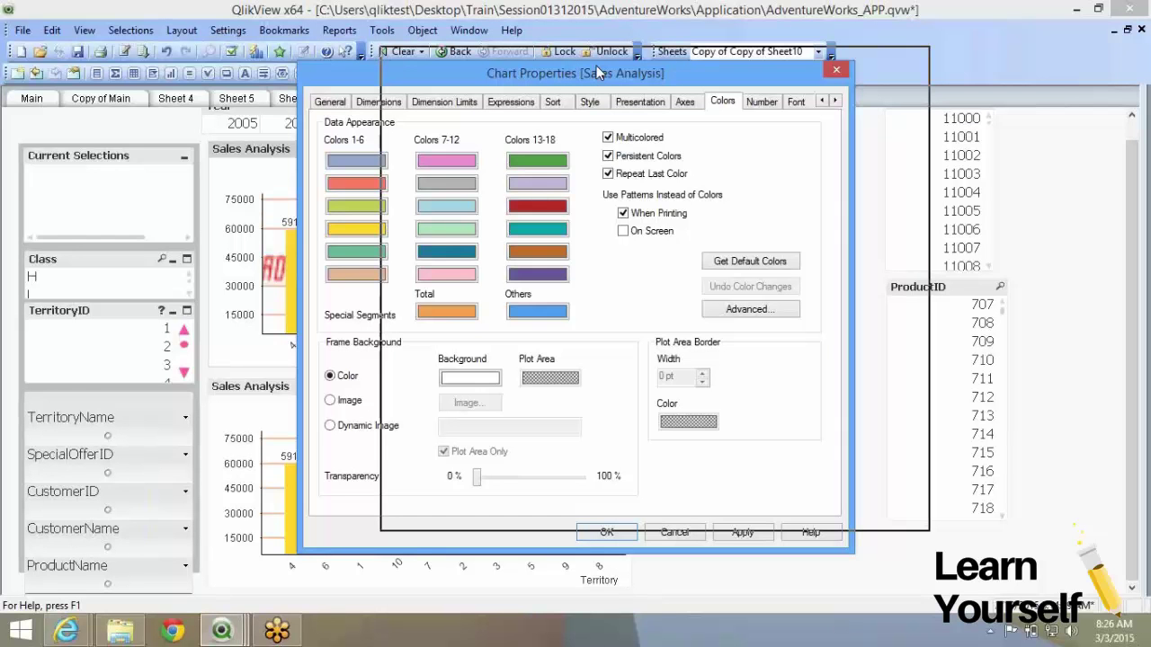
left_click_drag(600, 72, 737, 62)
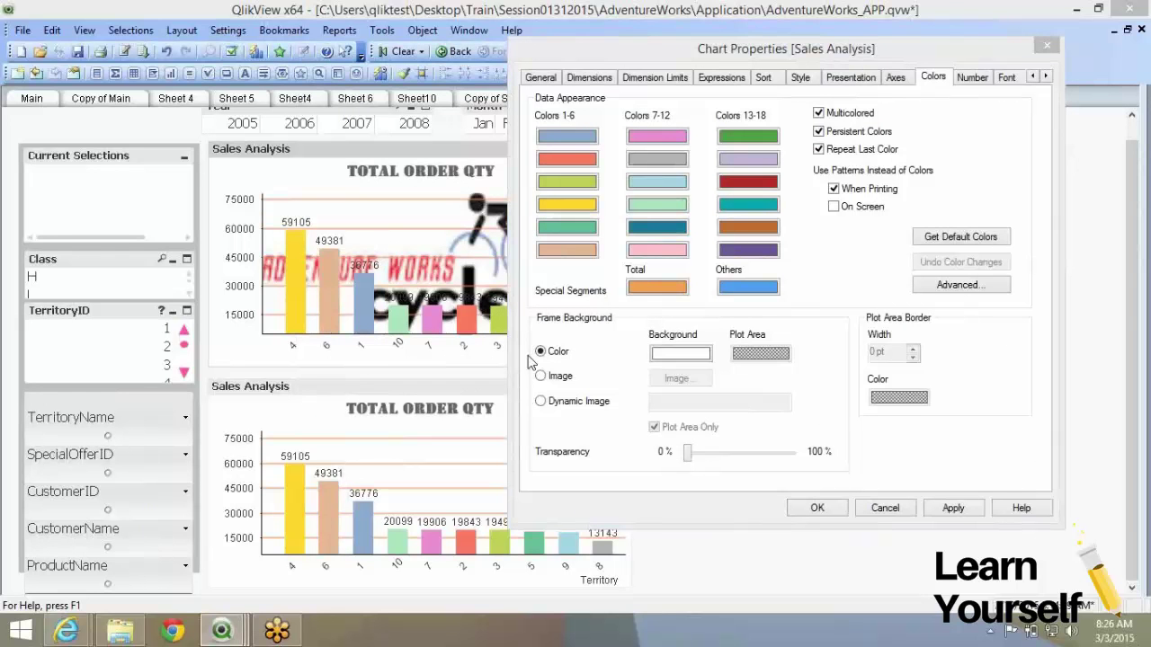
Step: Try the dynamic image option for the upper chart's frame background and return to the color option
left_click(540, 401)
left_click(747, 406)
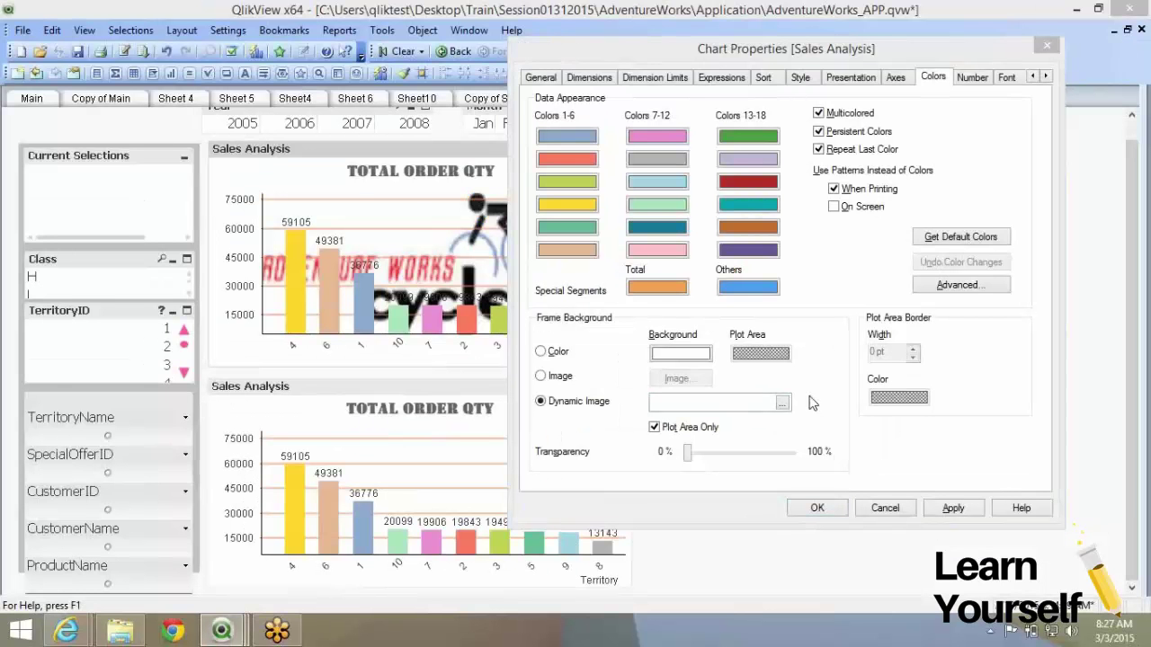
left_click(729, 476)
left_click(676, 407)
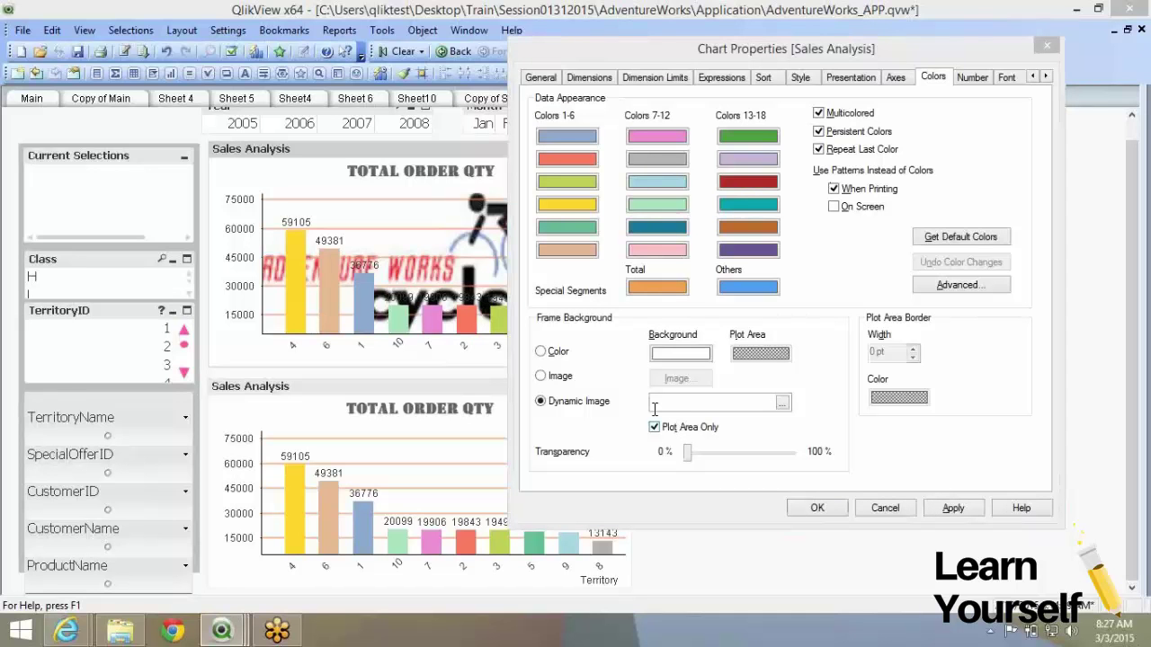
left_click(565, 358)
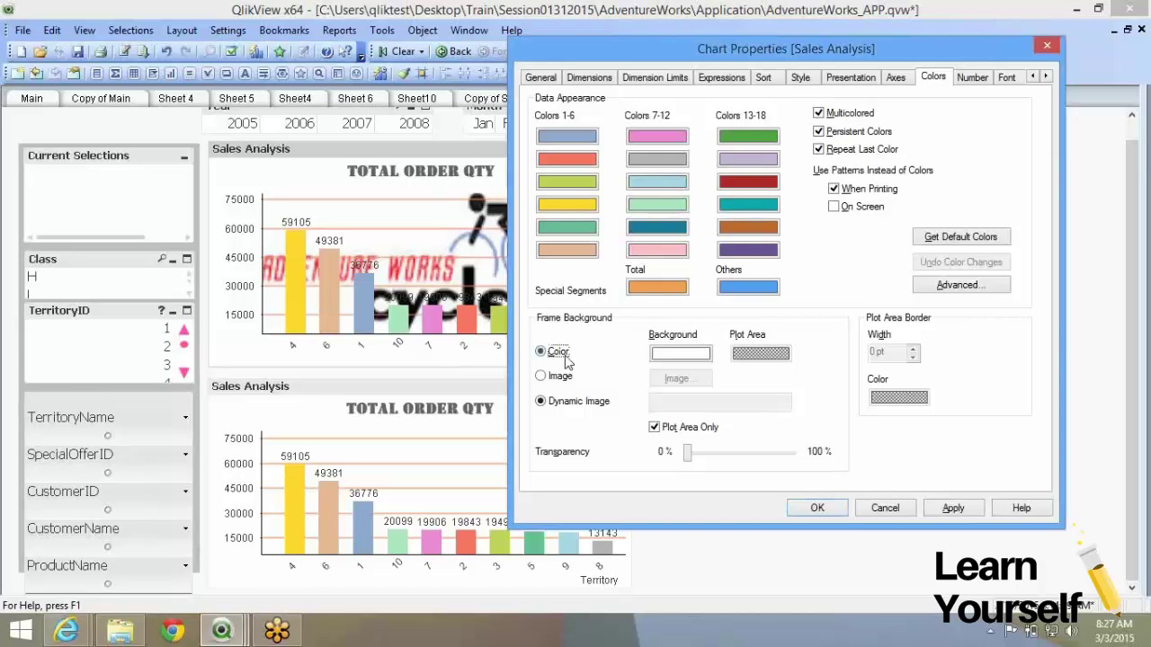
Step: Set the upper chart's frame background transparency to 100% and apply the color settings
left_click(730, 463)
left_click_drag(730, 463, 803, 460)
left_click(939, 514)
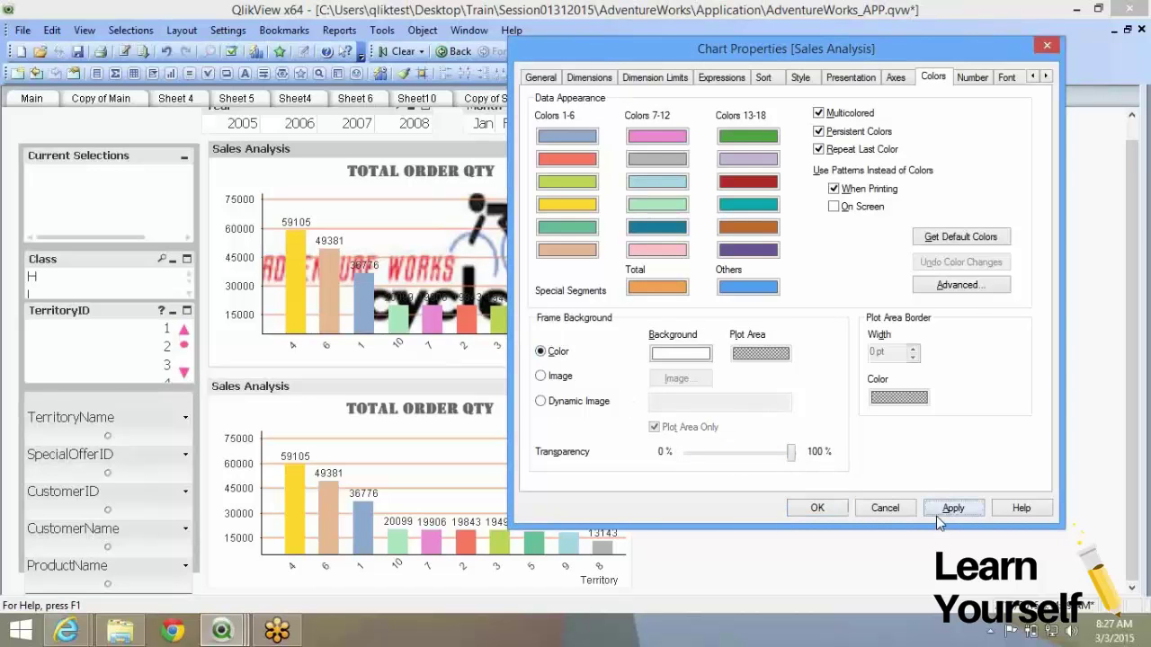
left_click(936, 516)
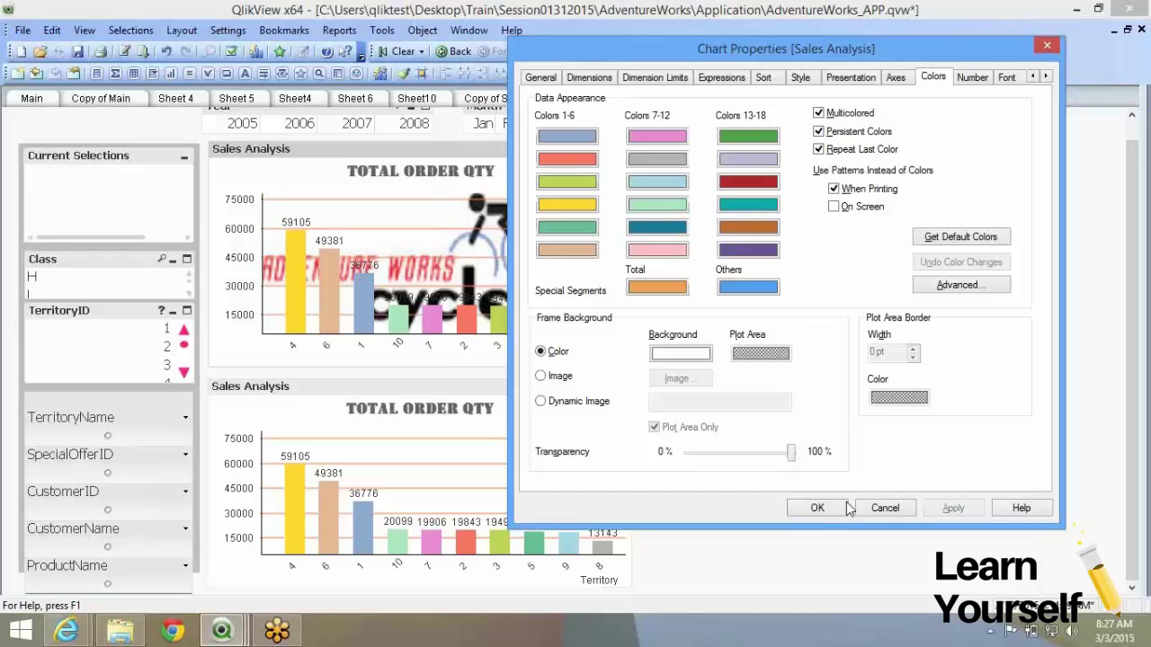
left_click(843, 508)
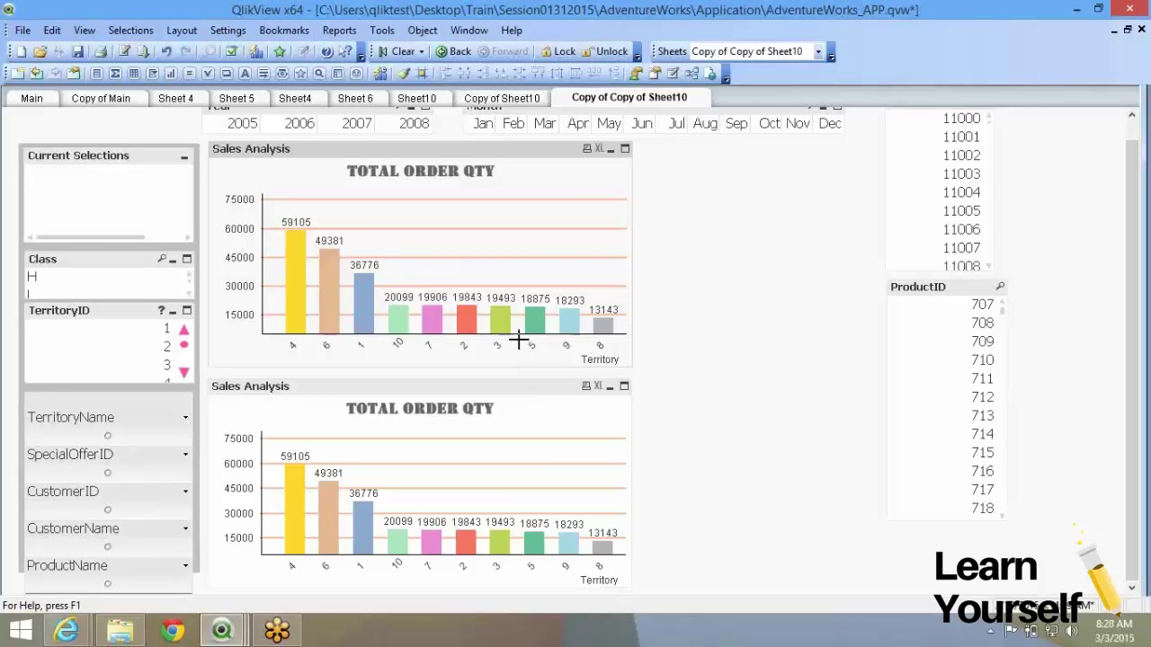
Step: Review the layout and caption properties of the upper Sales Analysis chart
key("alt+Return")
left_click(981, 84)
left_click(1030, 84)
left_click(1023, 87)
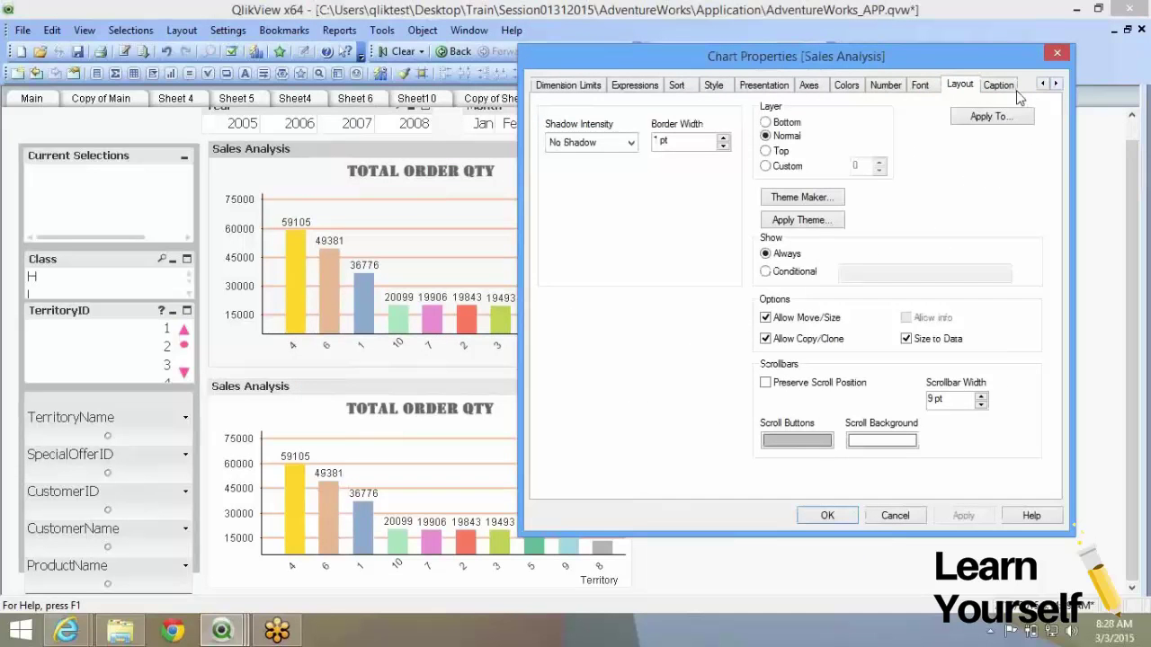
left_click(1007, 86)
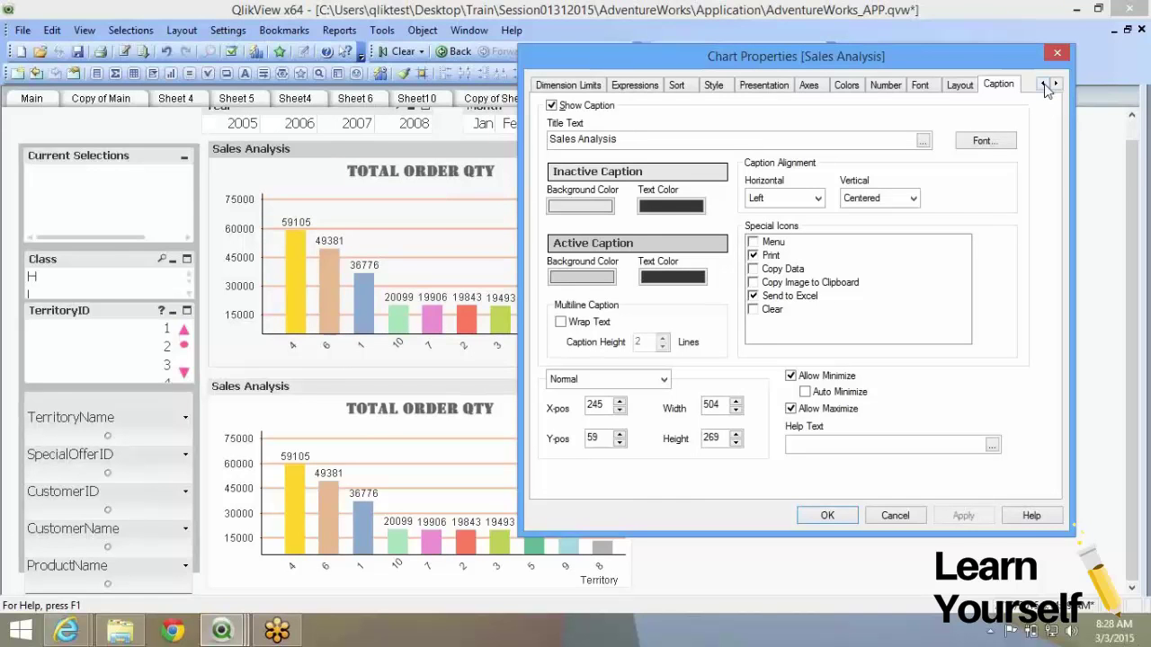
double_click(1045, 84)
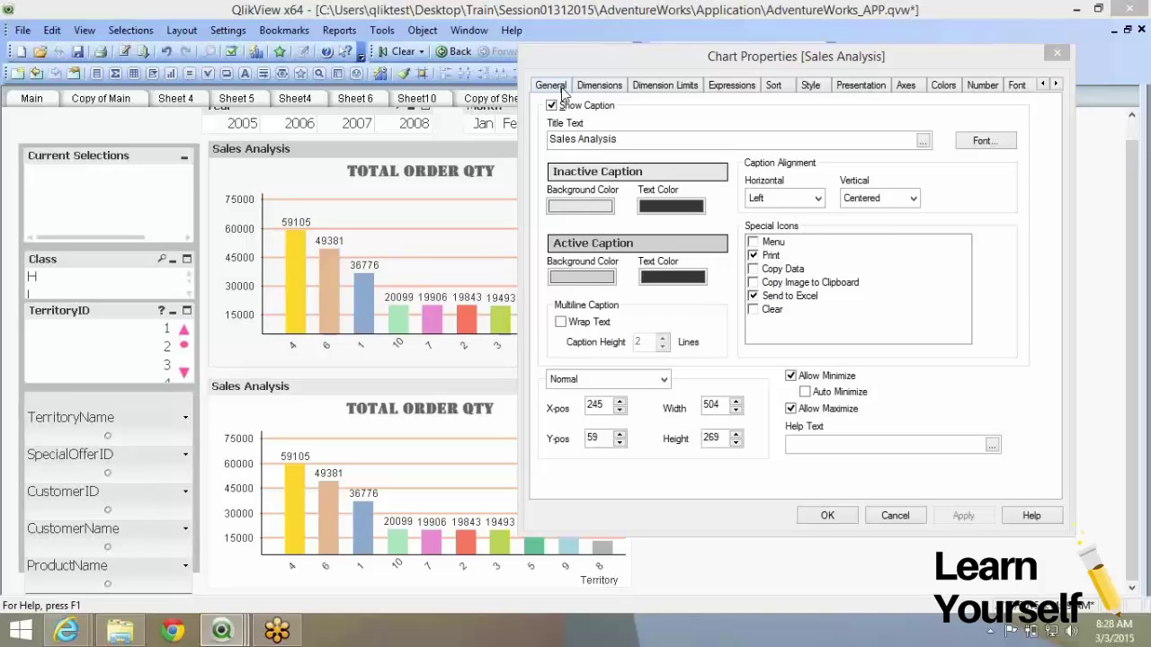
Step: Add ShipMethodID as a second dimension after TerritoryID in the upper chart and apply it
left_click(598, 85)
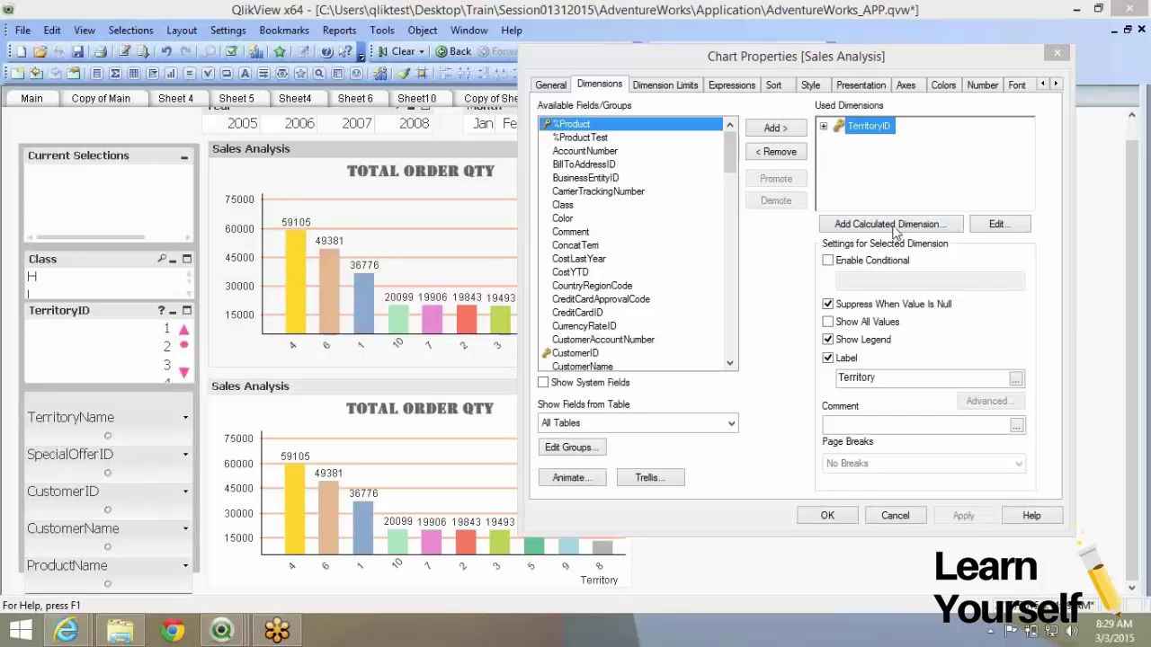
scroll(630, 243, "down", 15)
left_click(584, 146)
left_click(775, 127)
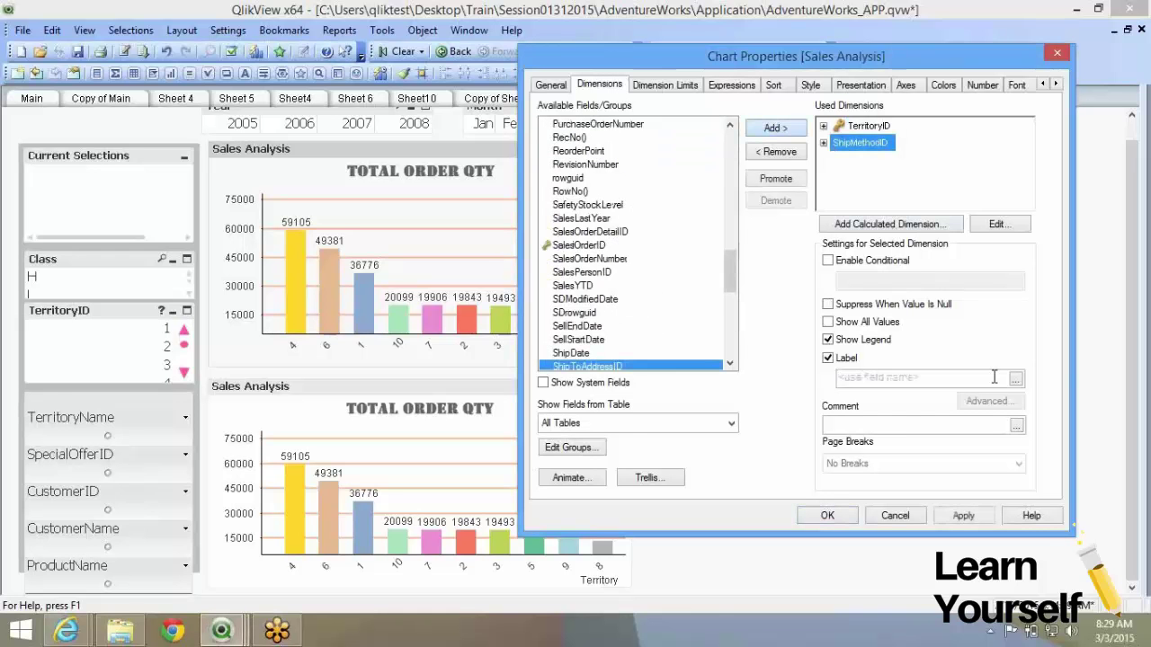
left_click(959, 516)
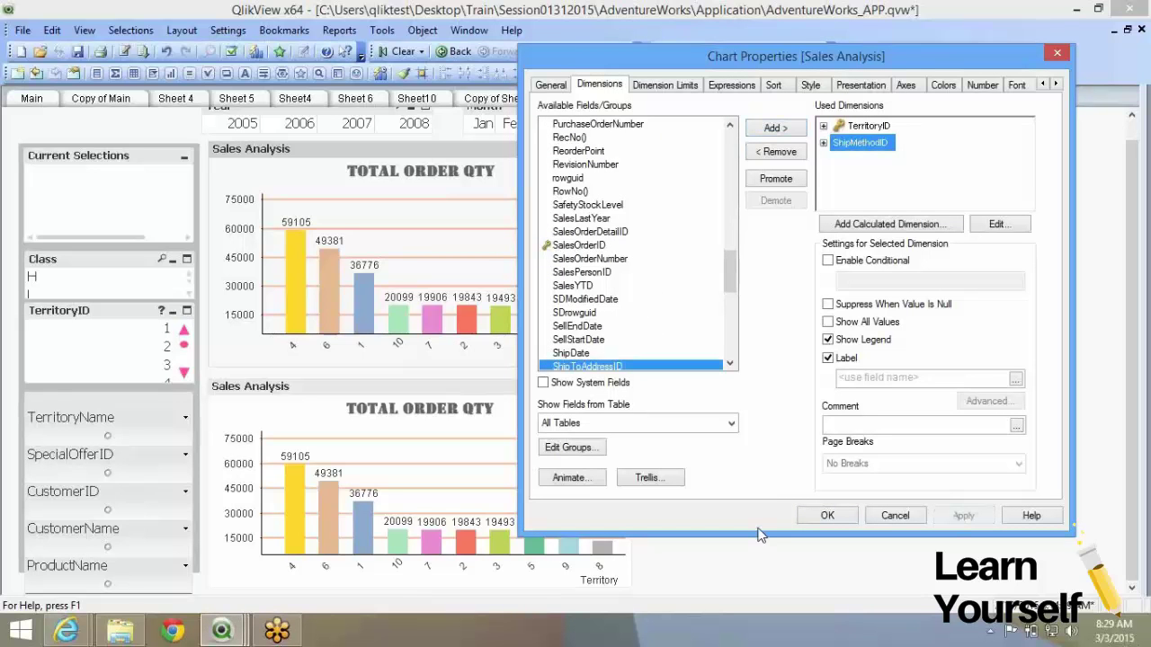
left_click(826, 515)
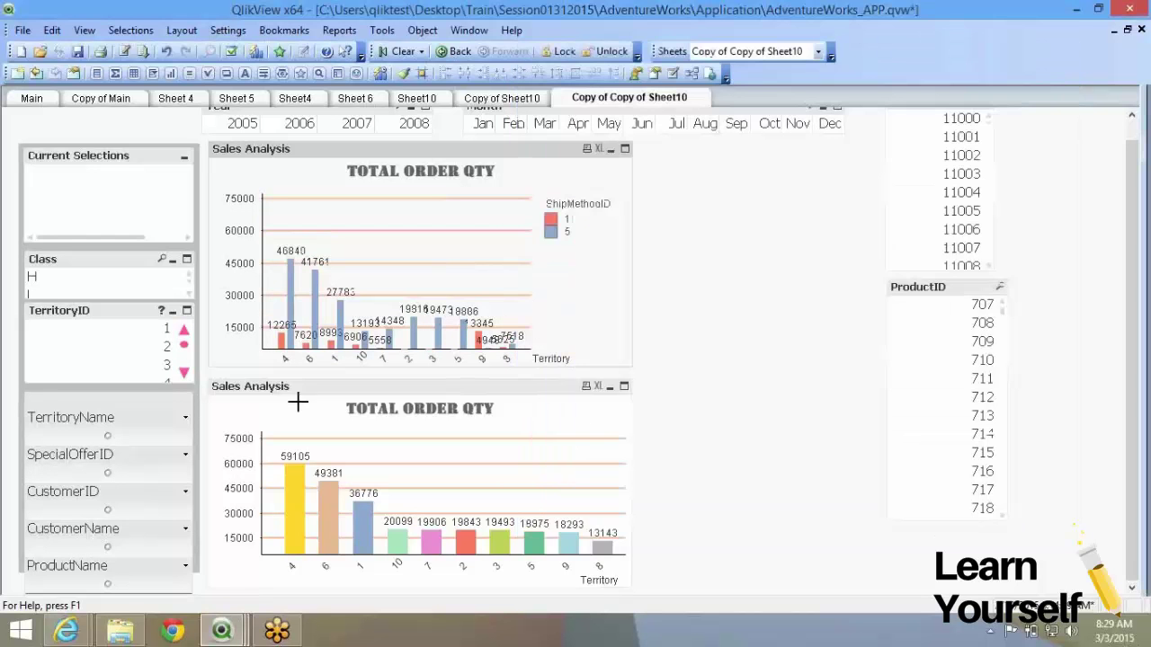
Step: Enlarge the upper Sales Analysis chart in width and height, and open its chart properties
left_click_drag(650, 368, 840, 417)
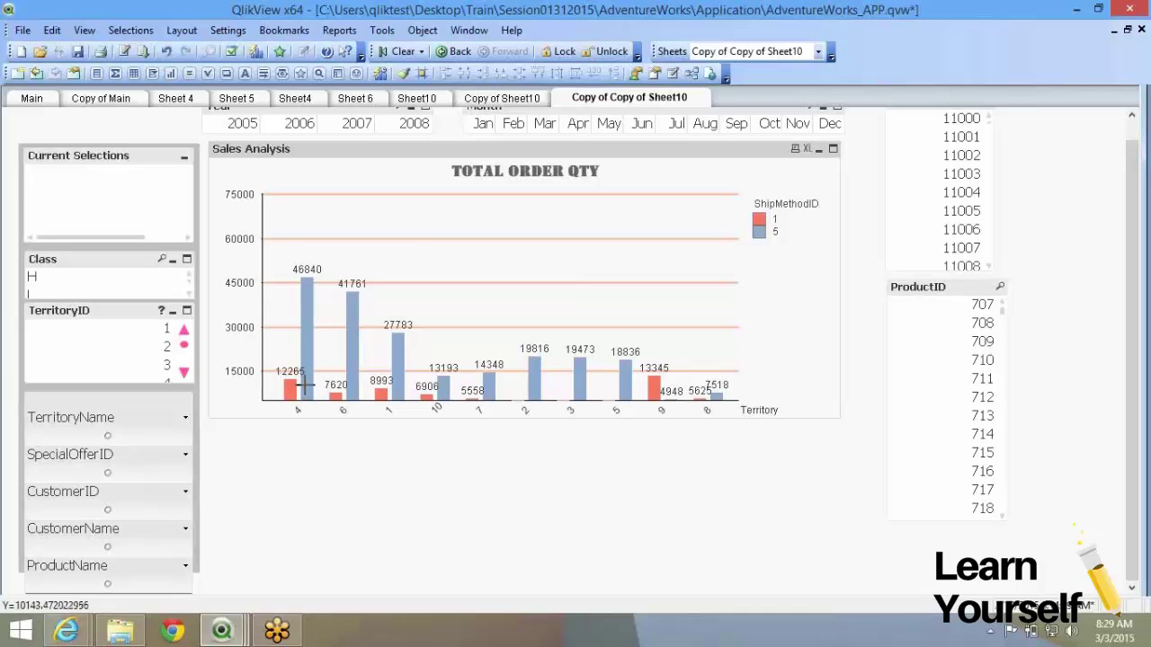
mouse_move(303, 382)
right_click(473, 264)
left_click(517, 277)
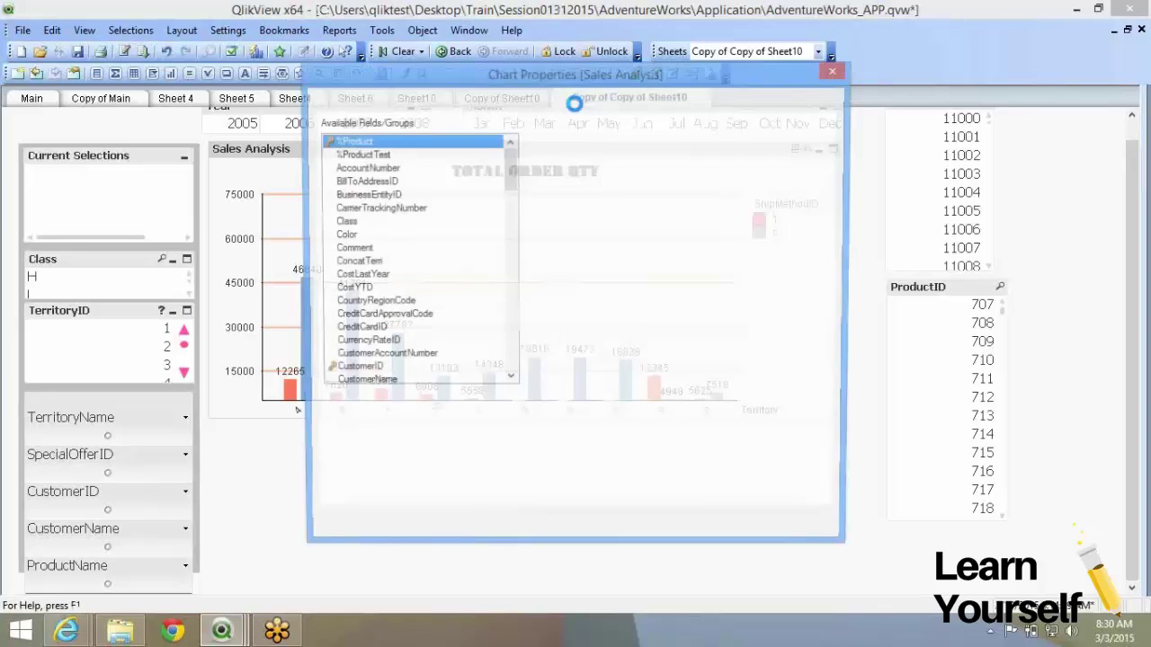
Step: Replace ShipMethodID with SpecialOfferID as the second dimension after TerritoryID in the Sales Analysis chart, and confirm the properties
left_click(547, 173)
left_click(397, 290)
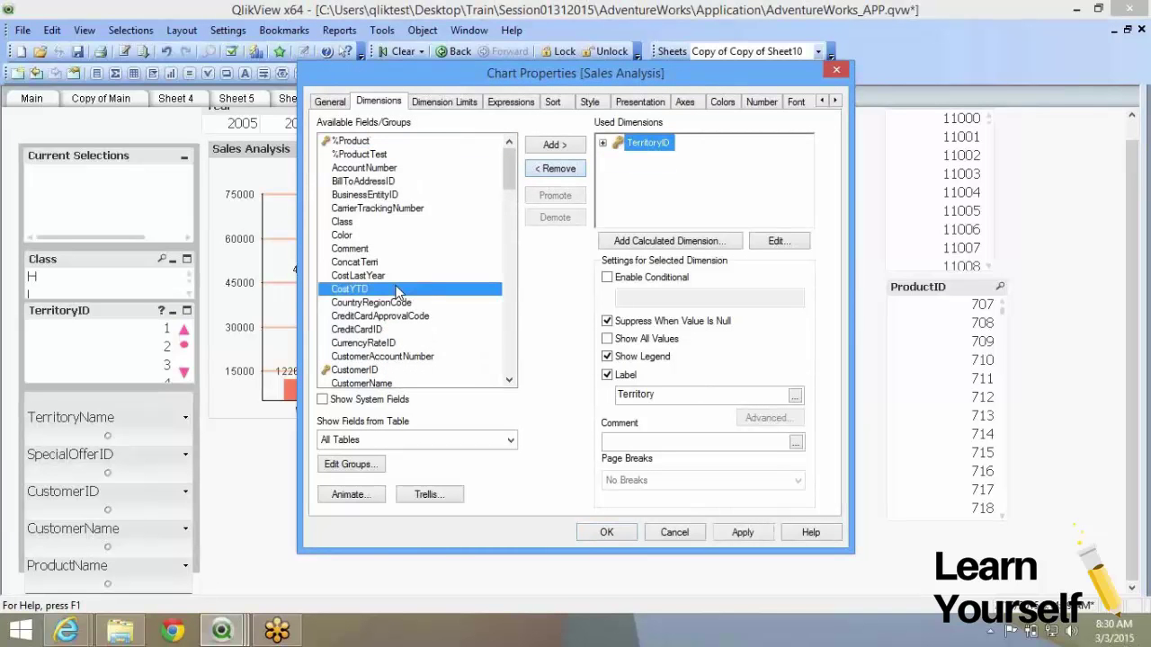
key("s")
scroll(398, 292, "down", 5)
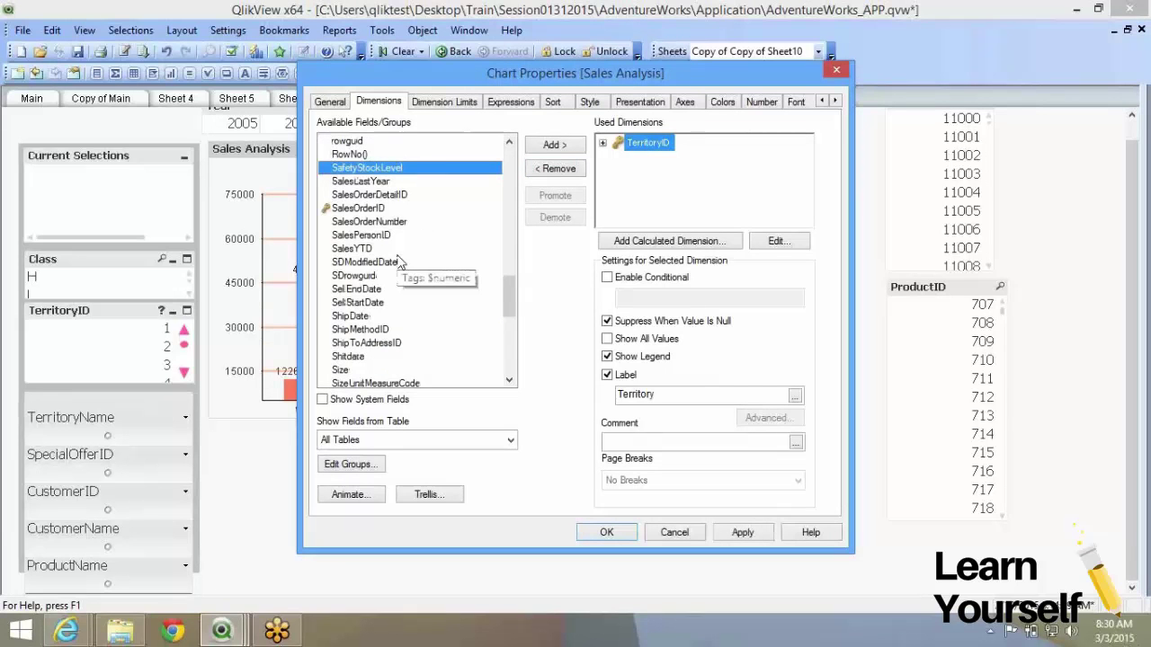
scroll(400, 261, "down", 8)
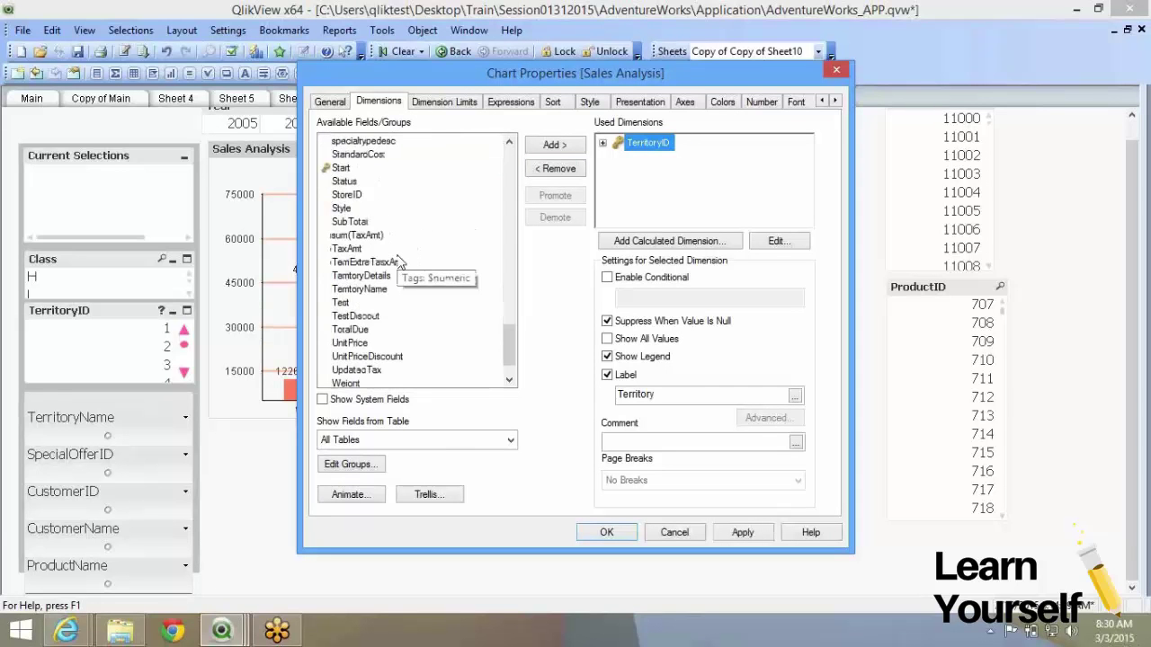
scroll(400, 261, "up", 3)
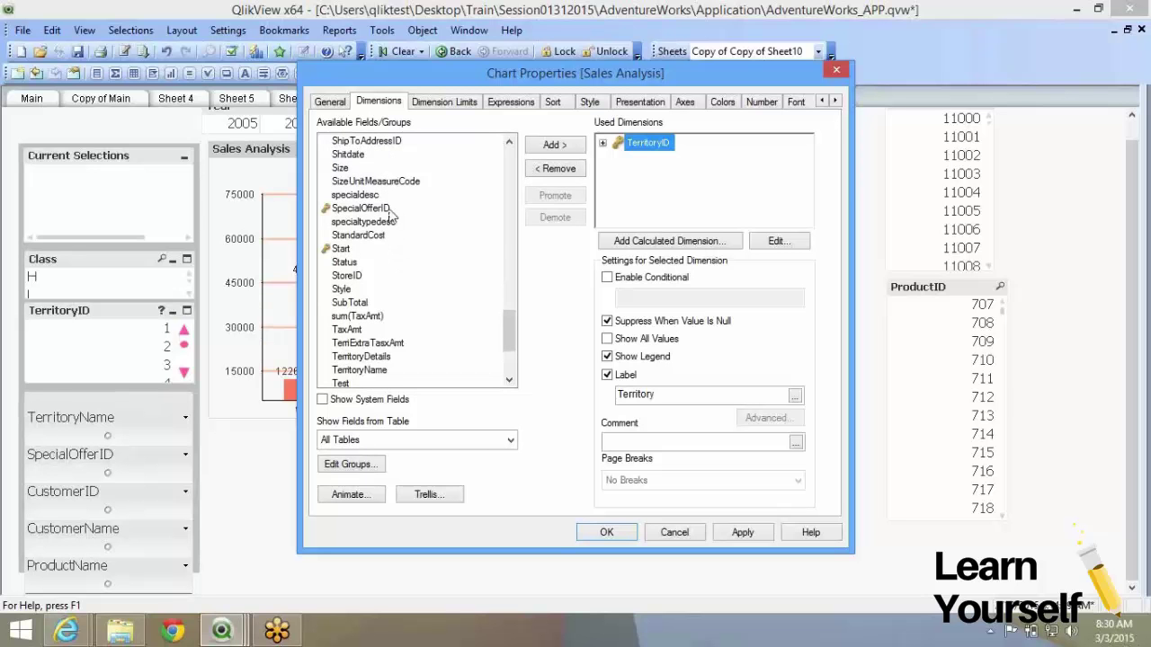
left_click(382, 209)
left_click(552, 145)
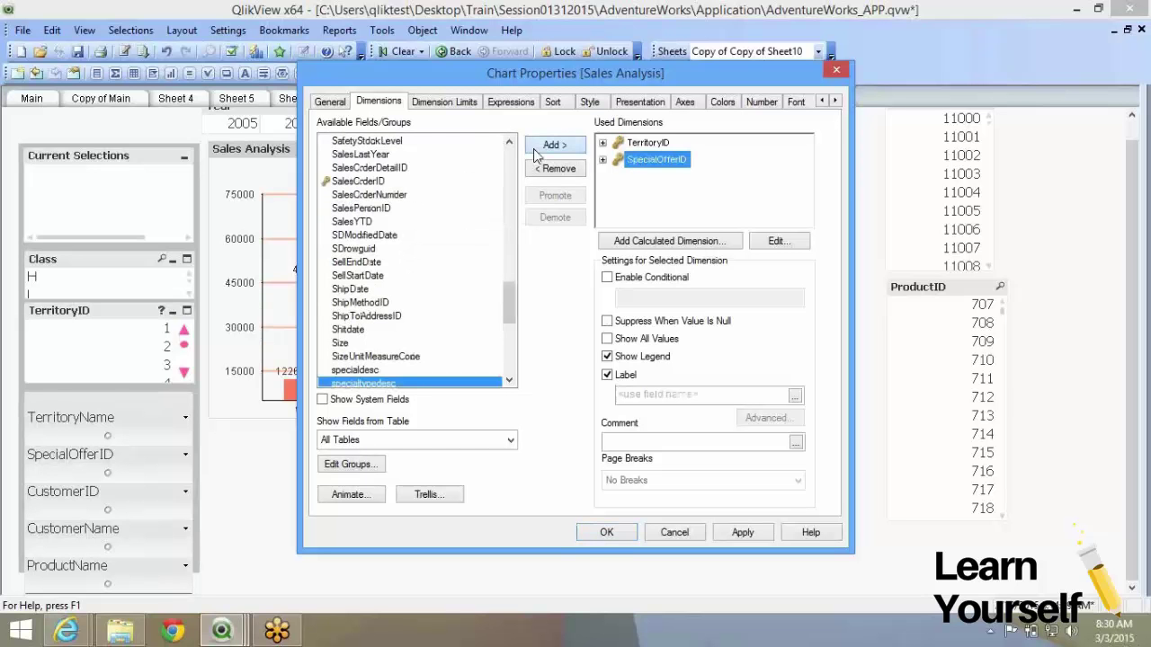
left_click(604, 532)
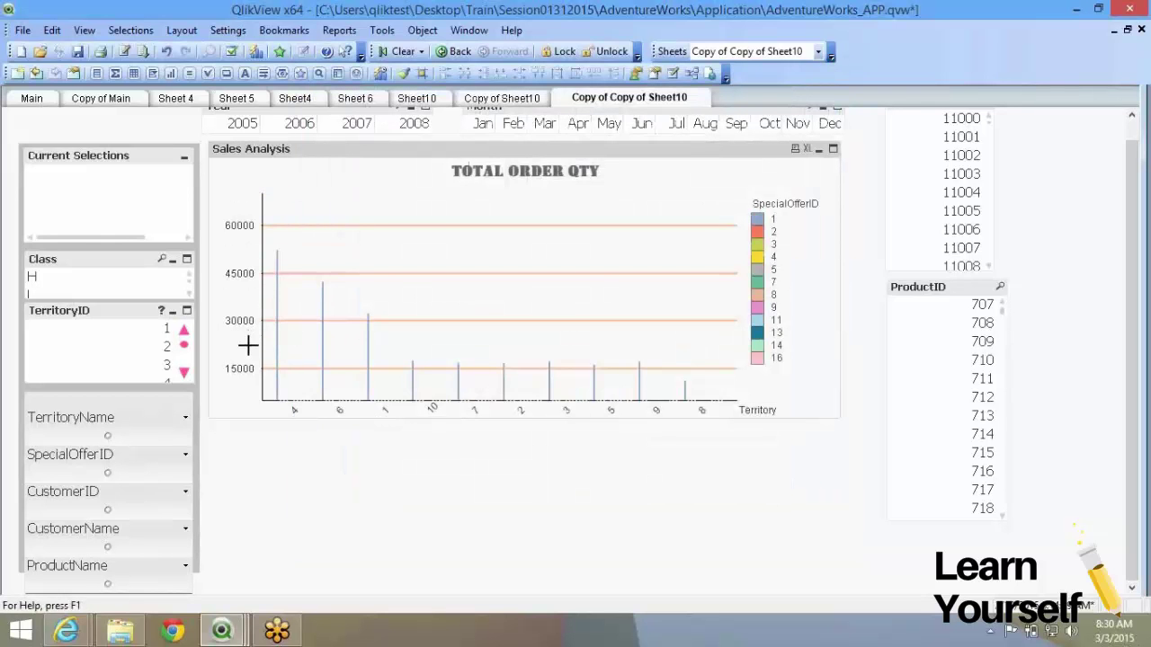
Step: Disable Static Min, Static Max and Static Step on the Total Order Qty axis and confirm the properties
right_click(449, 249)
left_click(477, 253)
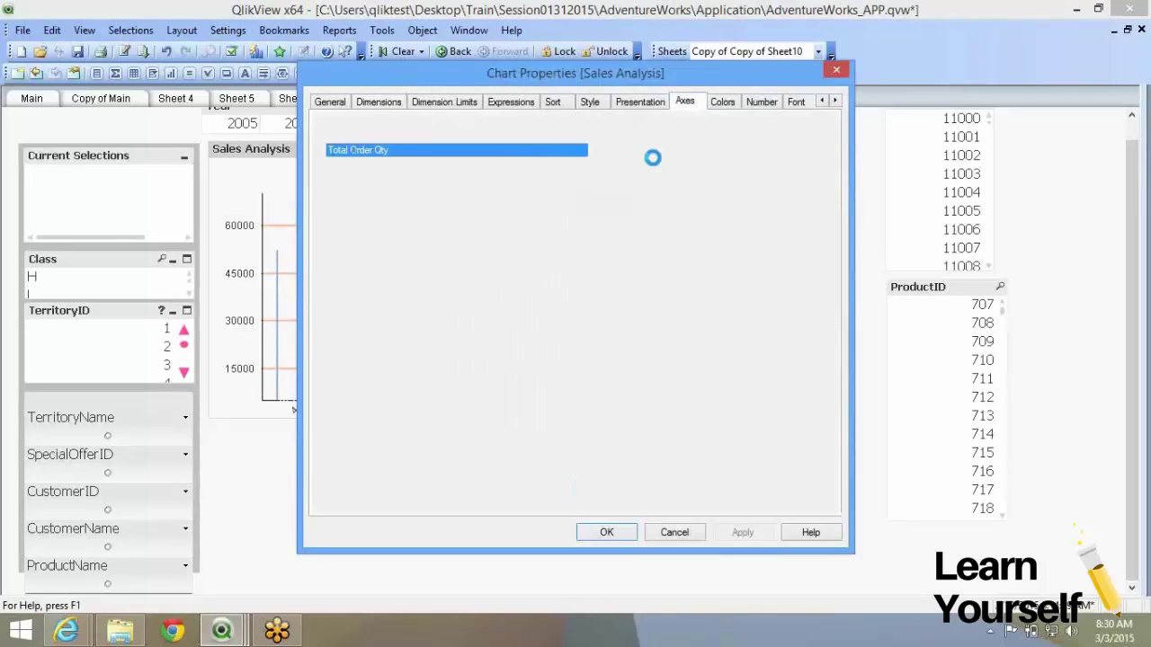
left_click(649, 152)
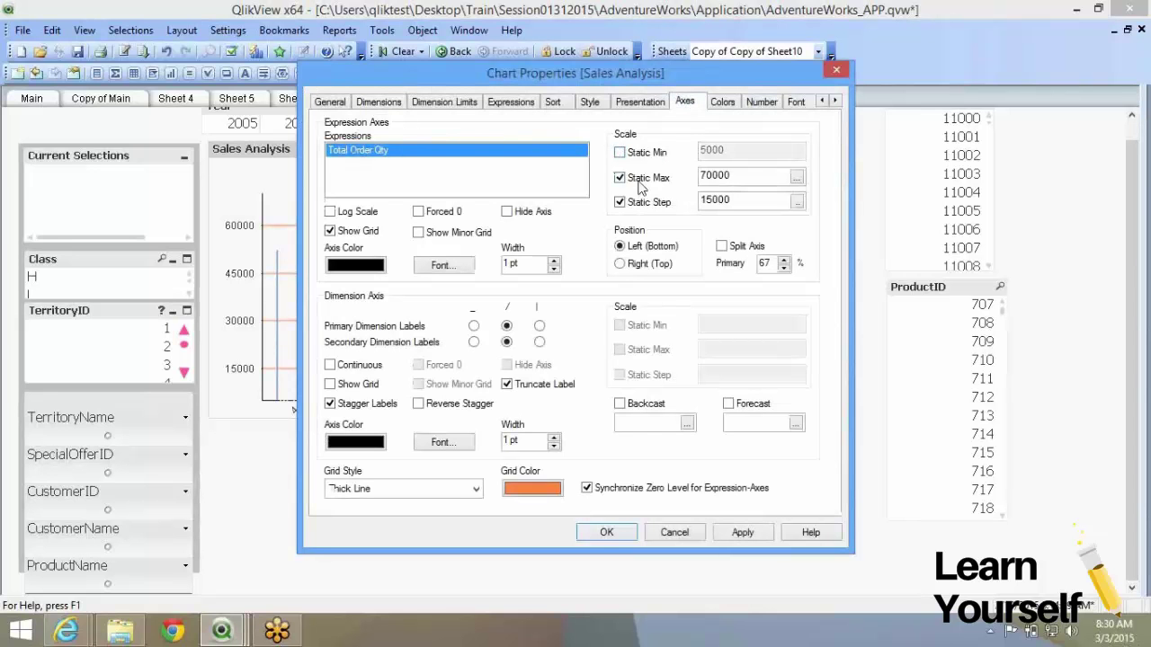
left_click(634, 177)
left_click(634, 203)
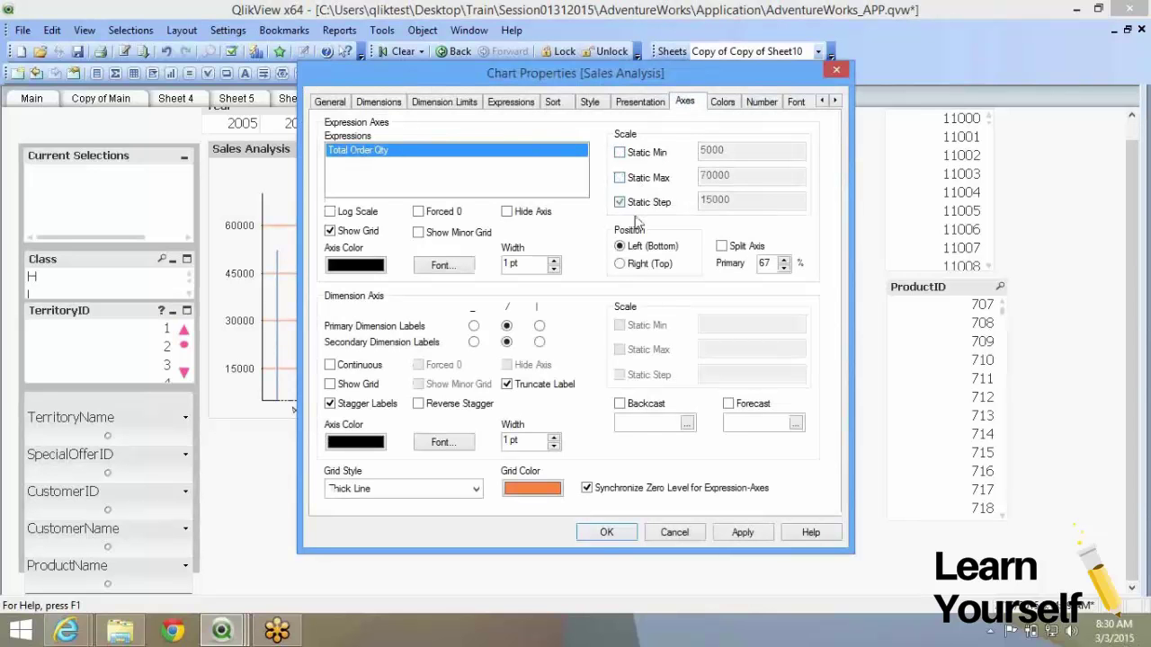
left_click(606, 534)
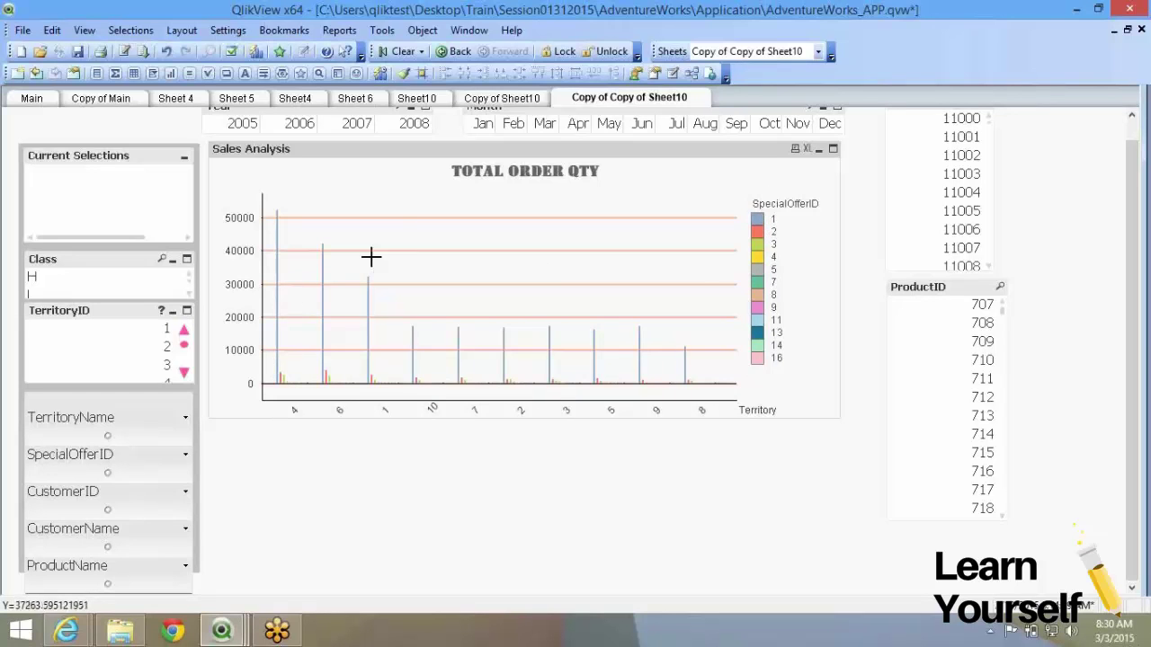
Step: Try the chart with Allow Thin Bars disabled, and restore the option before confirming the properties
right_click(412, 231)
left_click(429, 231)
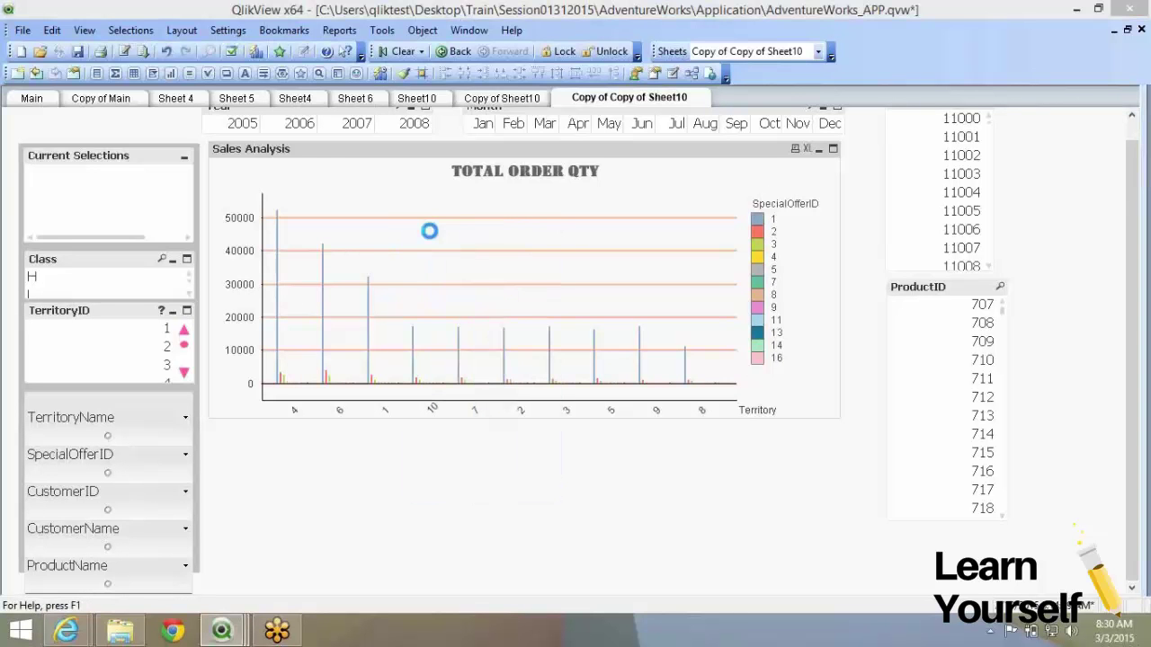
left_click_drag(444, 78, 584, 76)
left_click(817, 88)
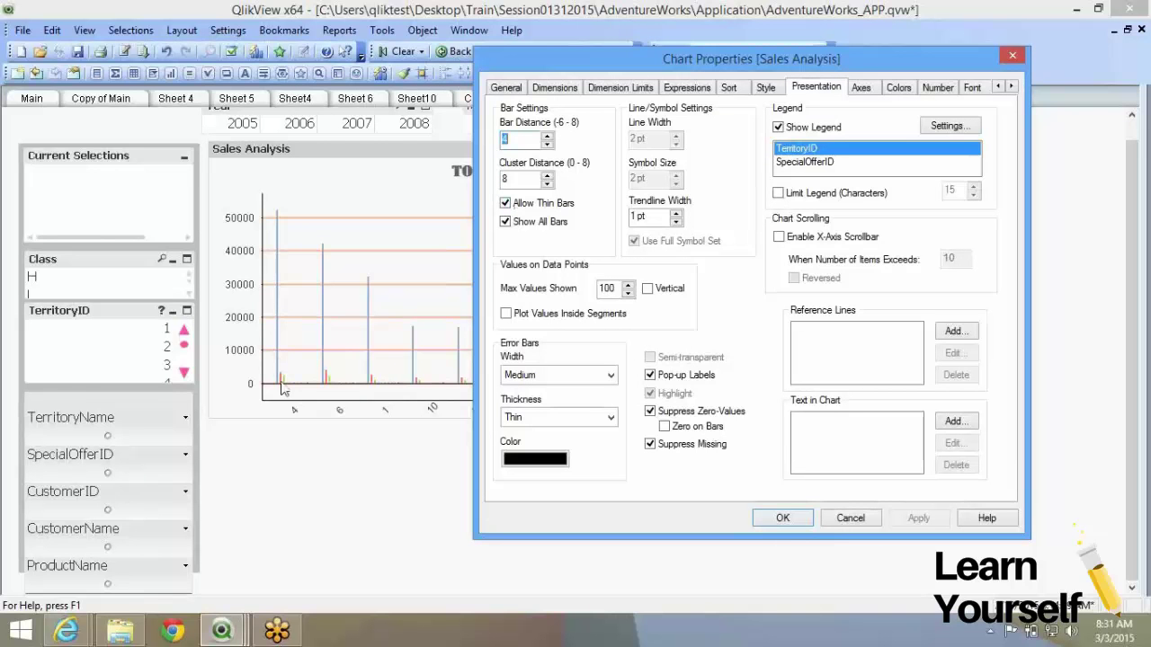
left_click(530, 206)
left_click(913, 519)
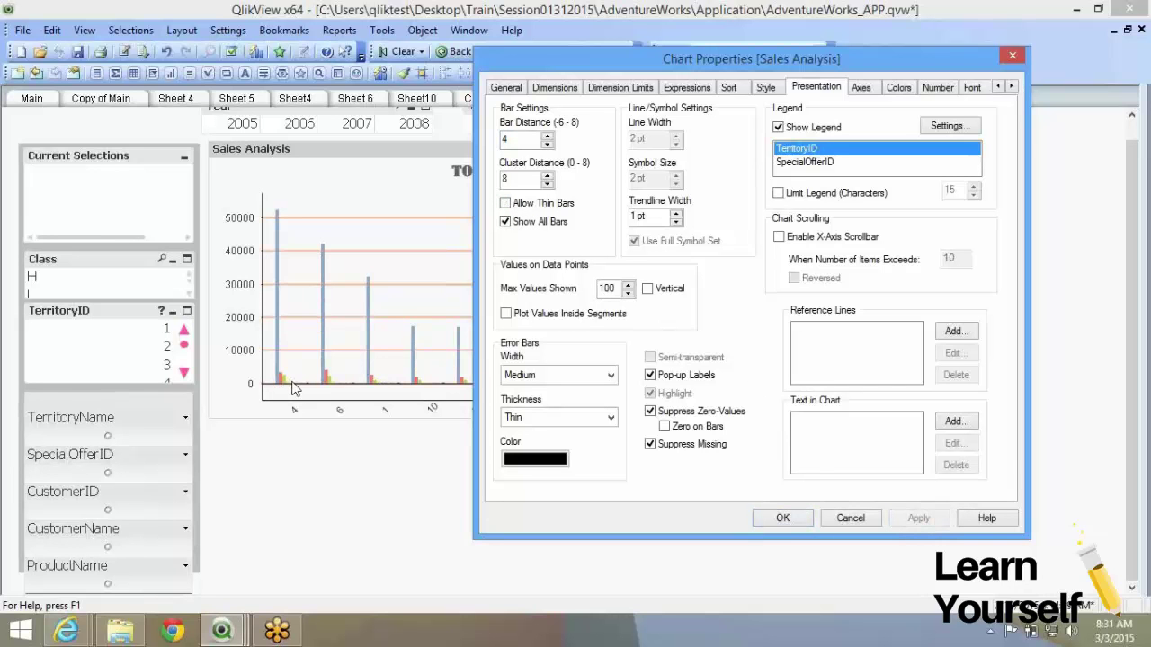
left_click(526, 209)
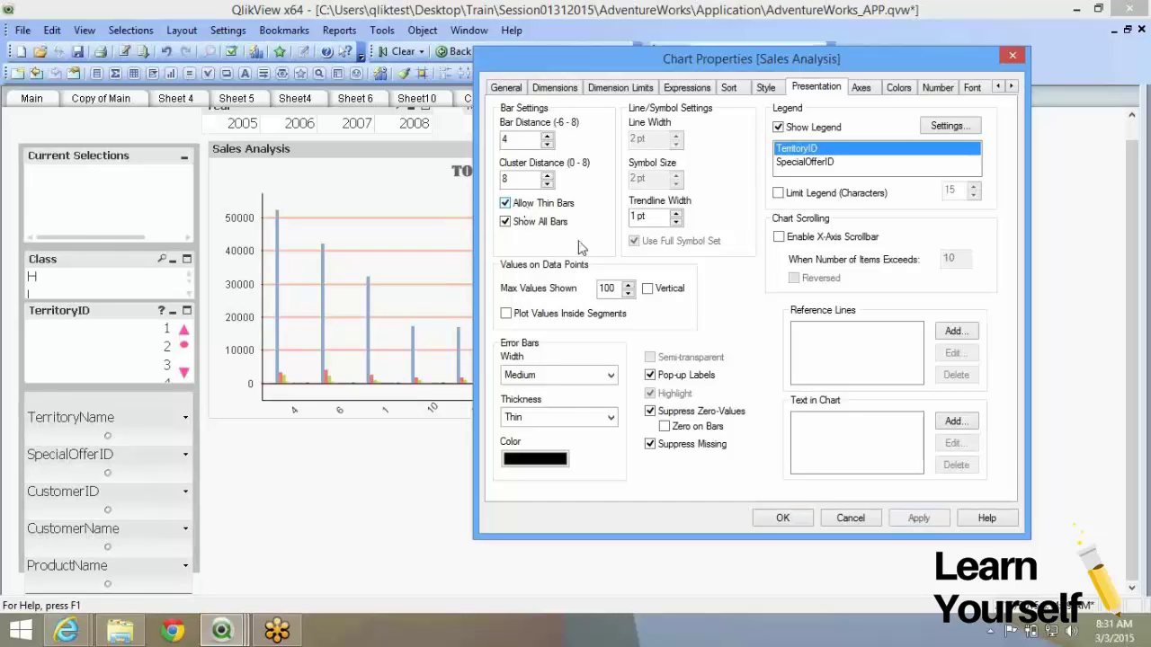
left_click(783, 518)
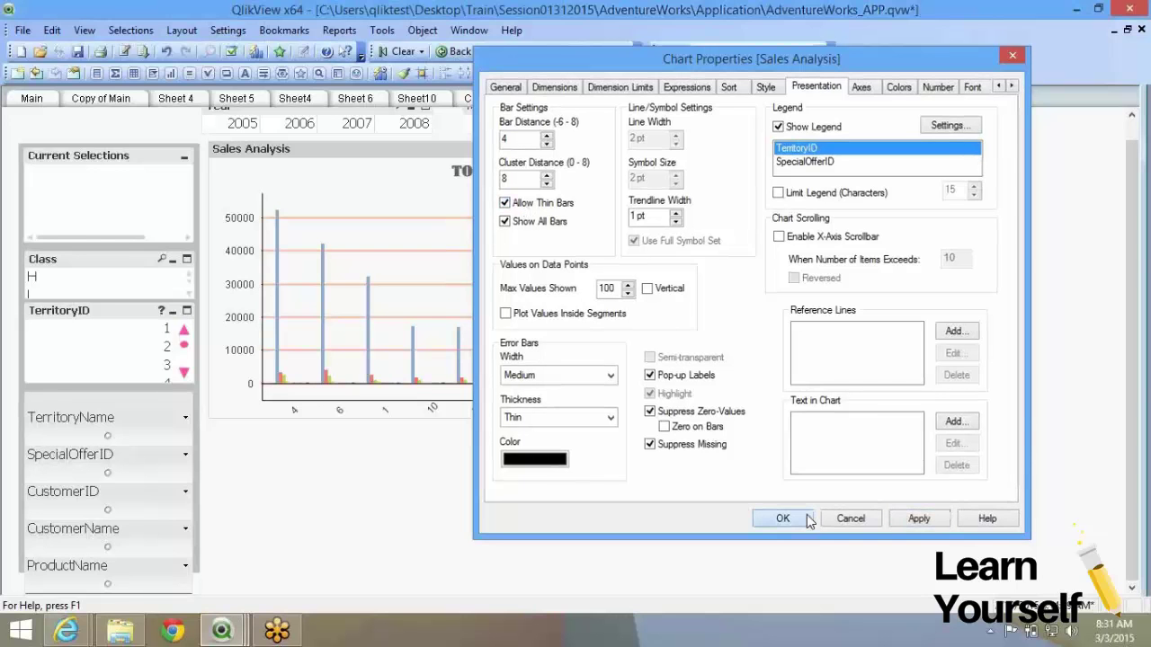
Step: Remove TerritoryID from the chart's used dimensions and add ShipMethodID as the second dimension after SpecialOfferID
left_click(423, 30)
left_click(483, 79)
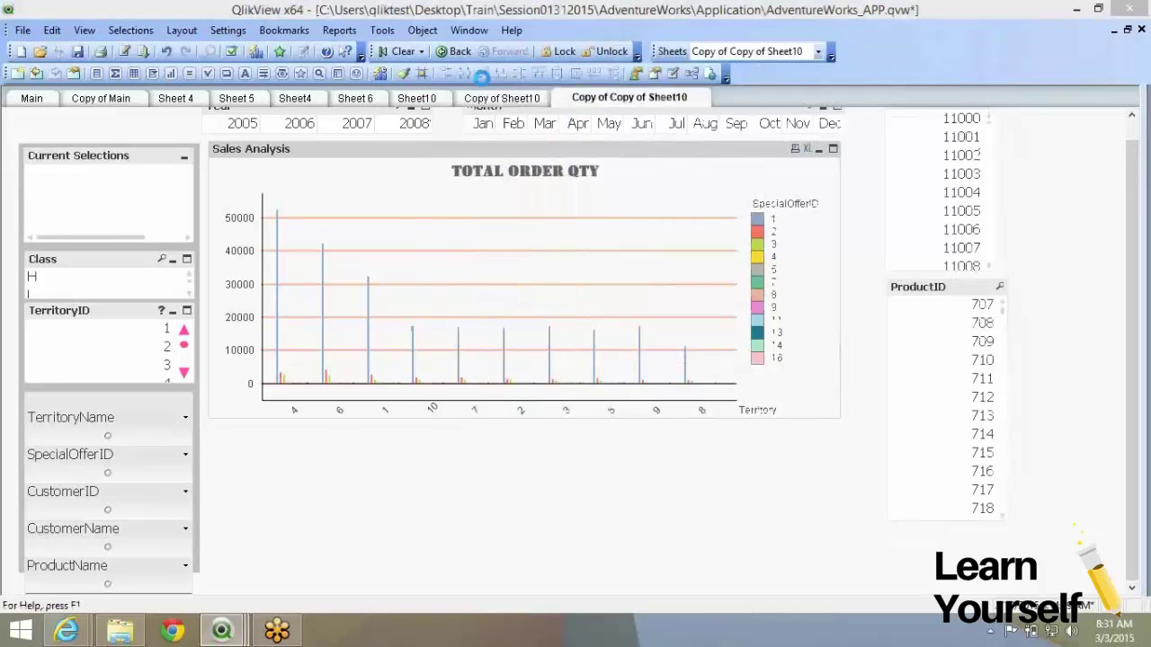
left_click(378, 100)
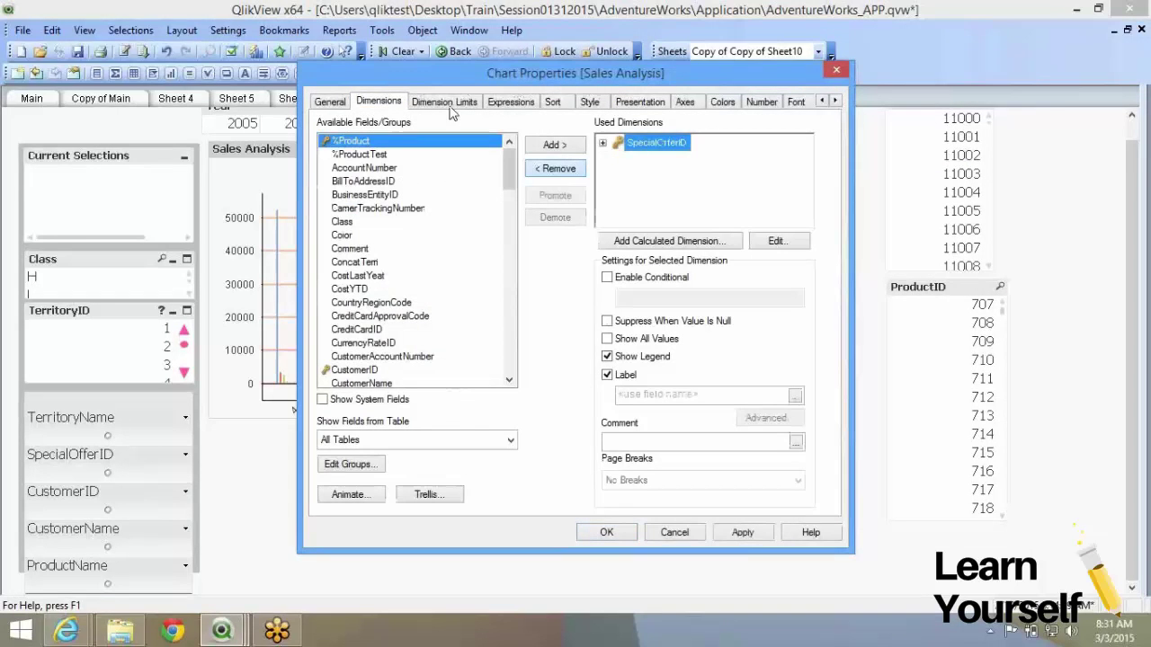
left_click(508, 102)
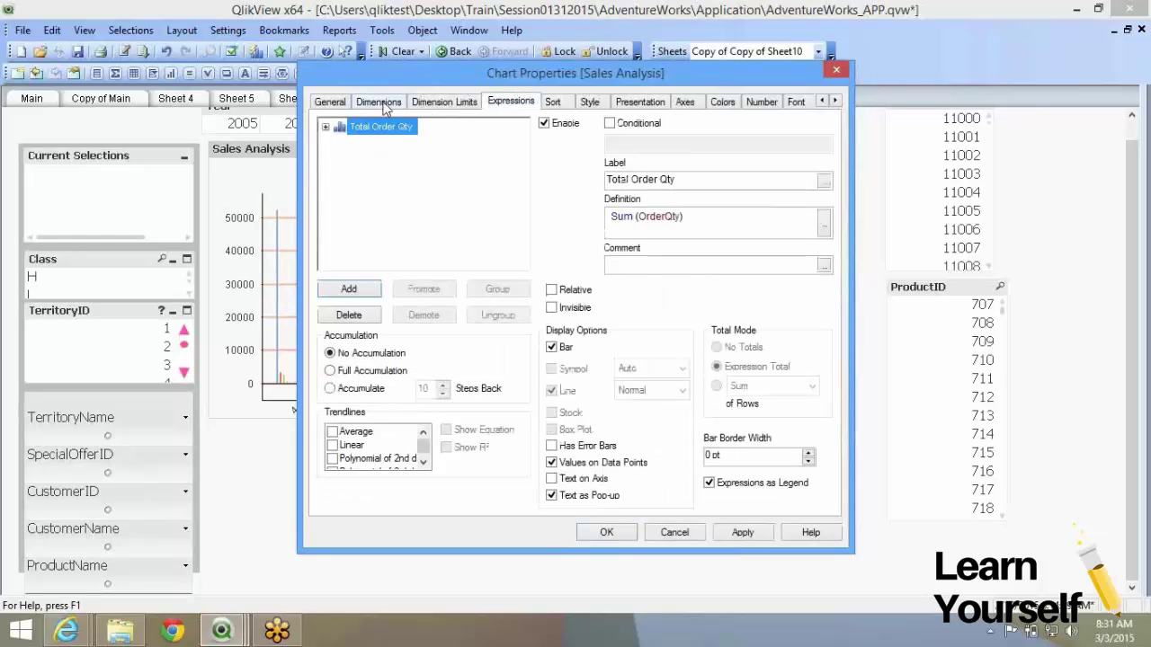
left_click(381, 102)
left_click(464, 195)
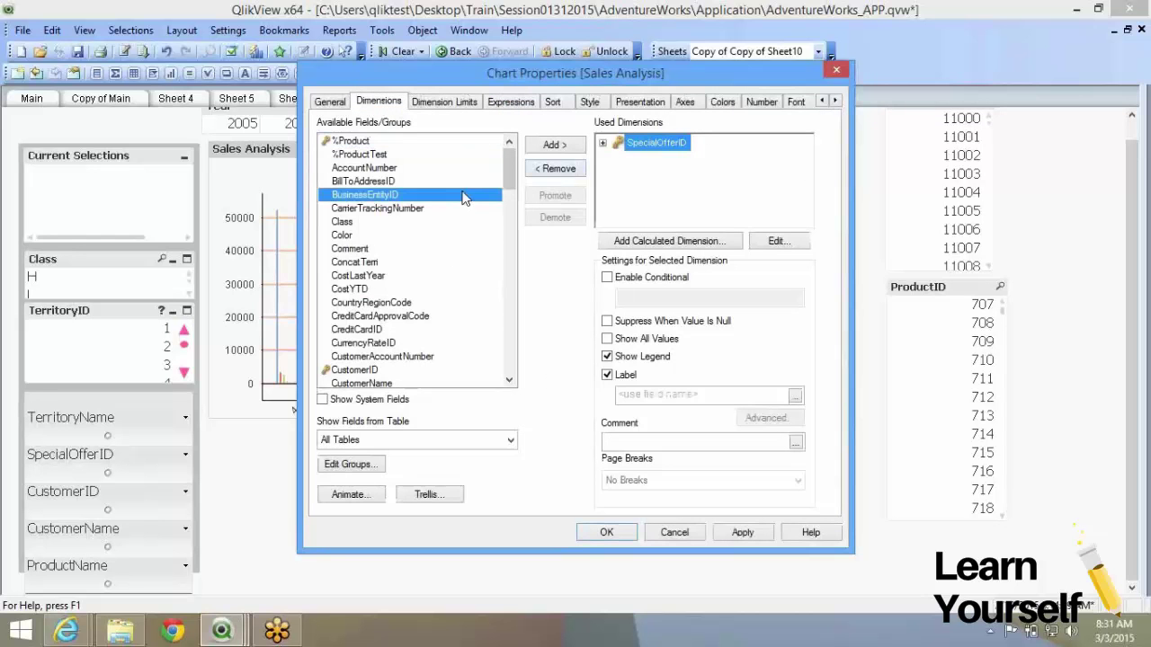
scroll(403, 260, "down", 20)
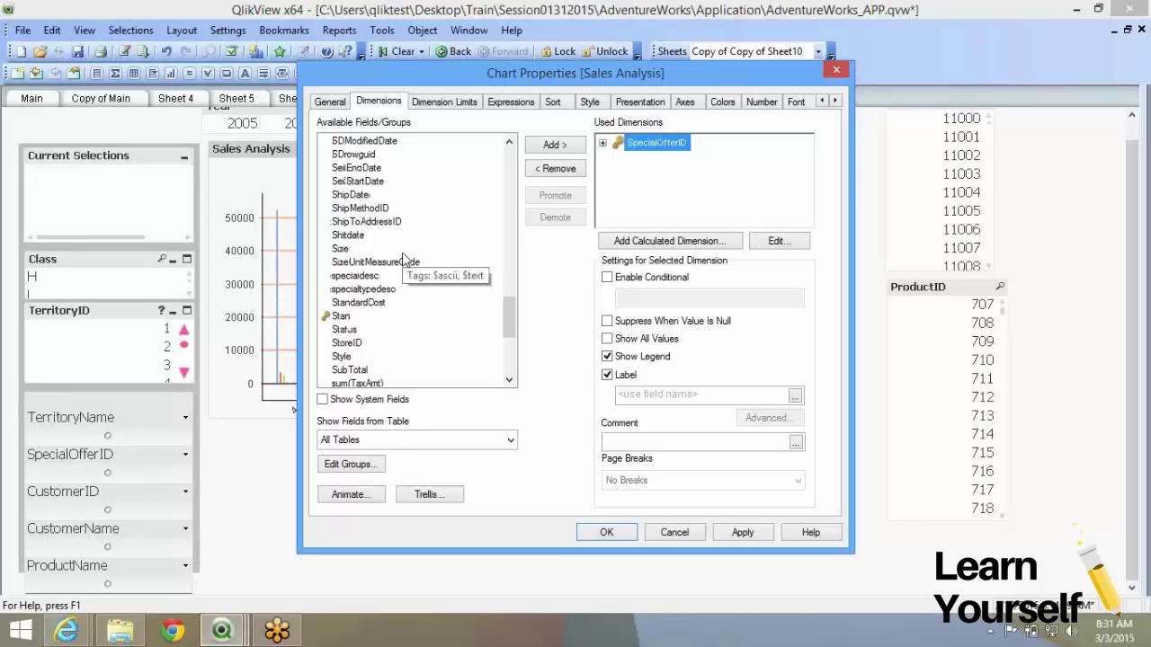
scroll(402, 259, "up", 2)
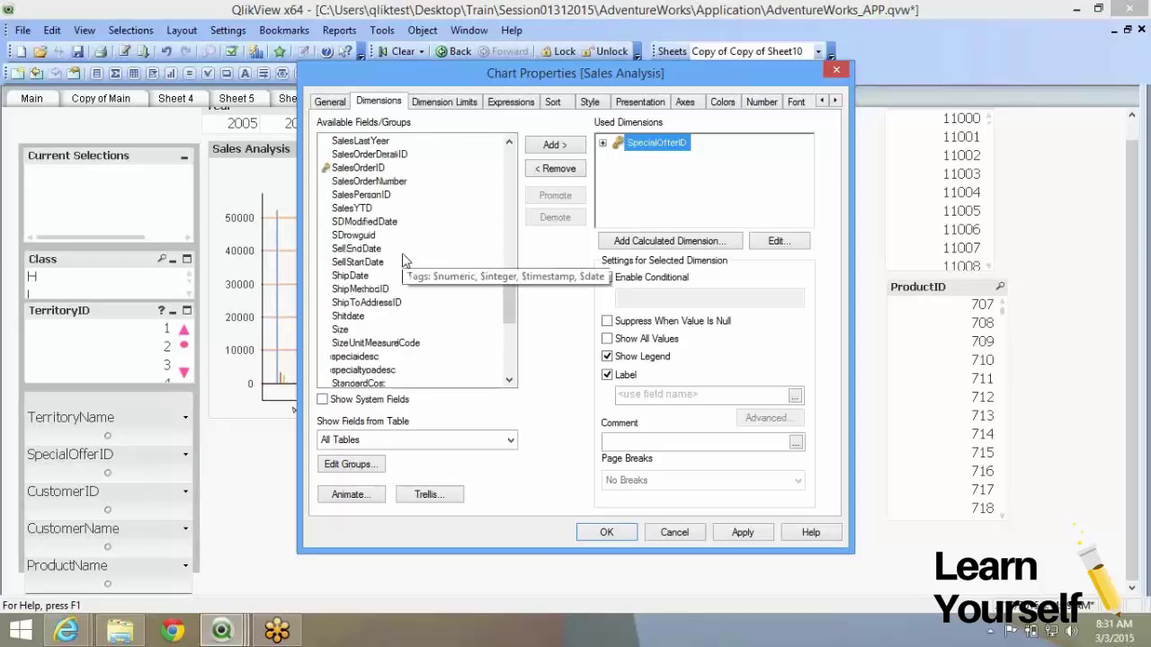
scroll(403, 260, "up", 4)
scroll(403, 260, "down", 5)
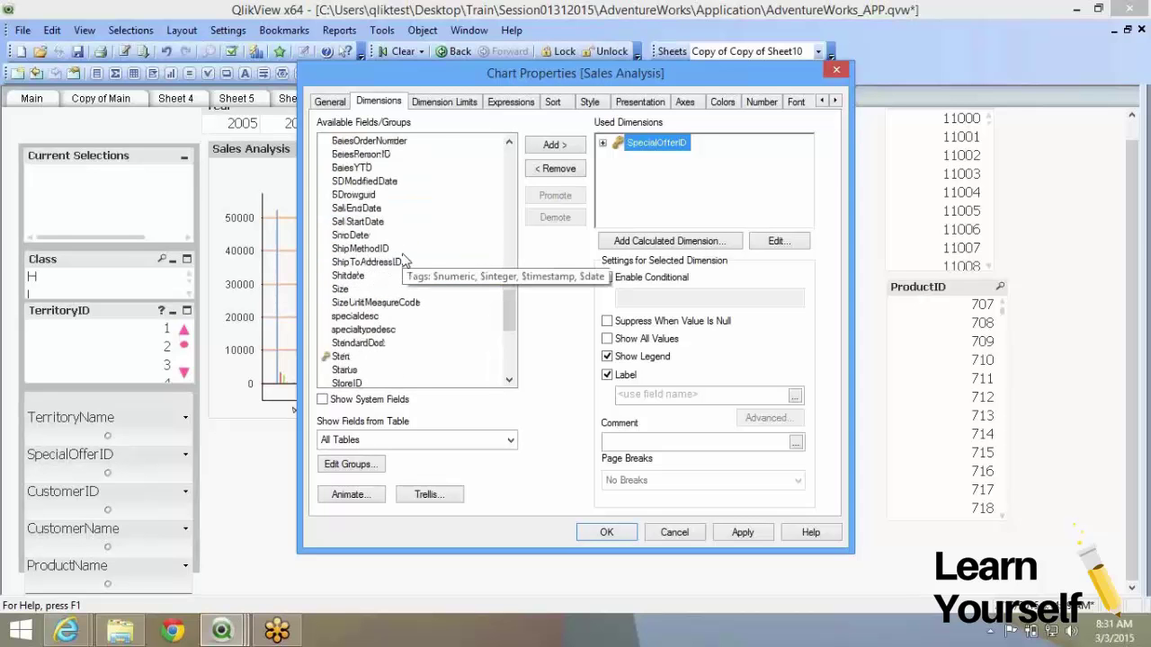
left_click(385, 249)
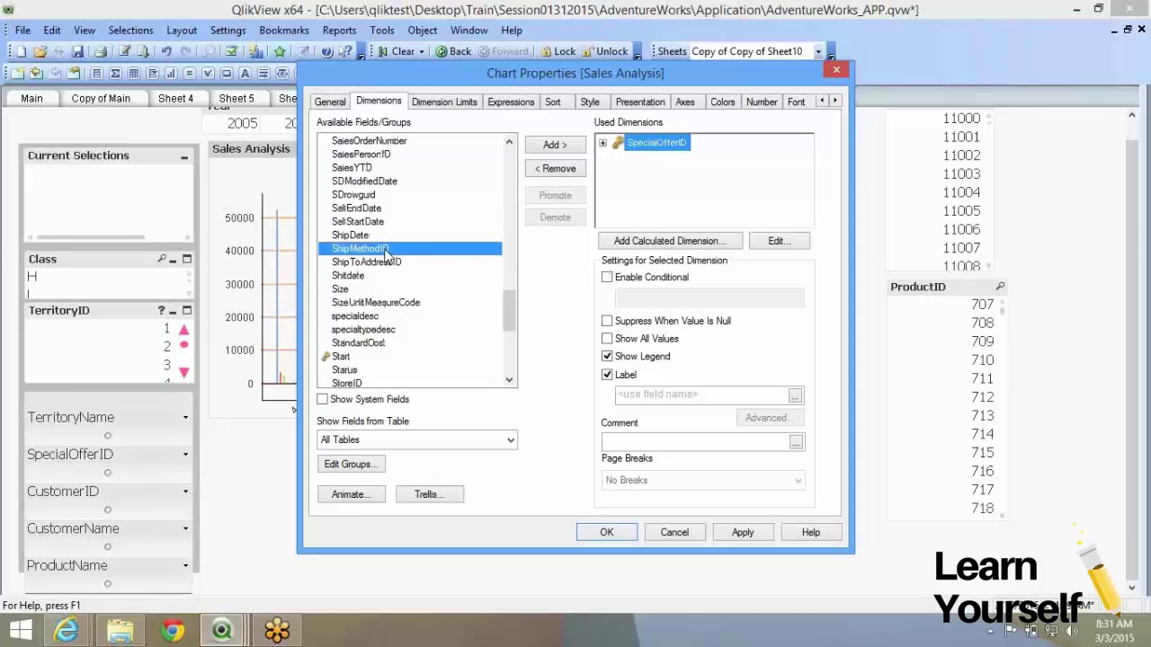
left_click(551, 144)
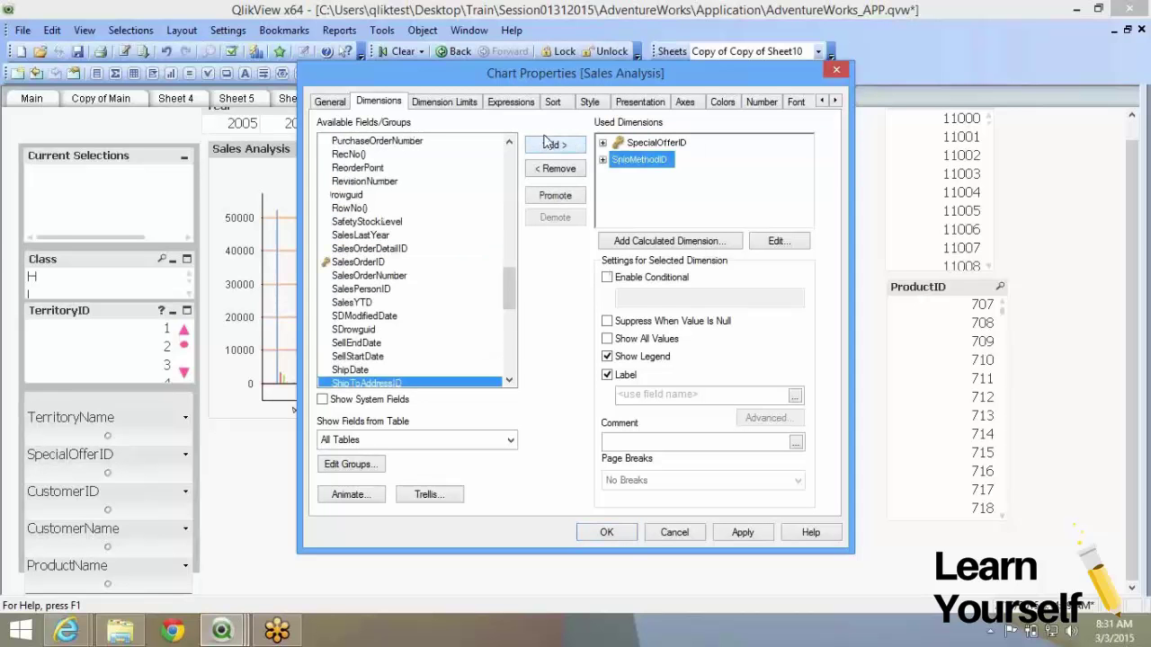
Step: Set the bar chart's subtype to Stacked and confirm the chart properties
left_click(588, 103)
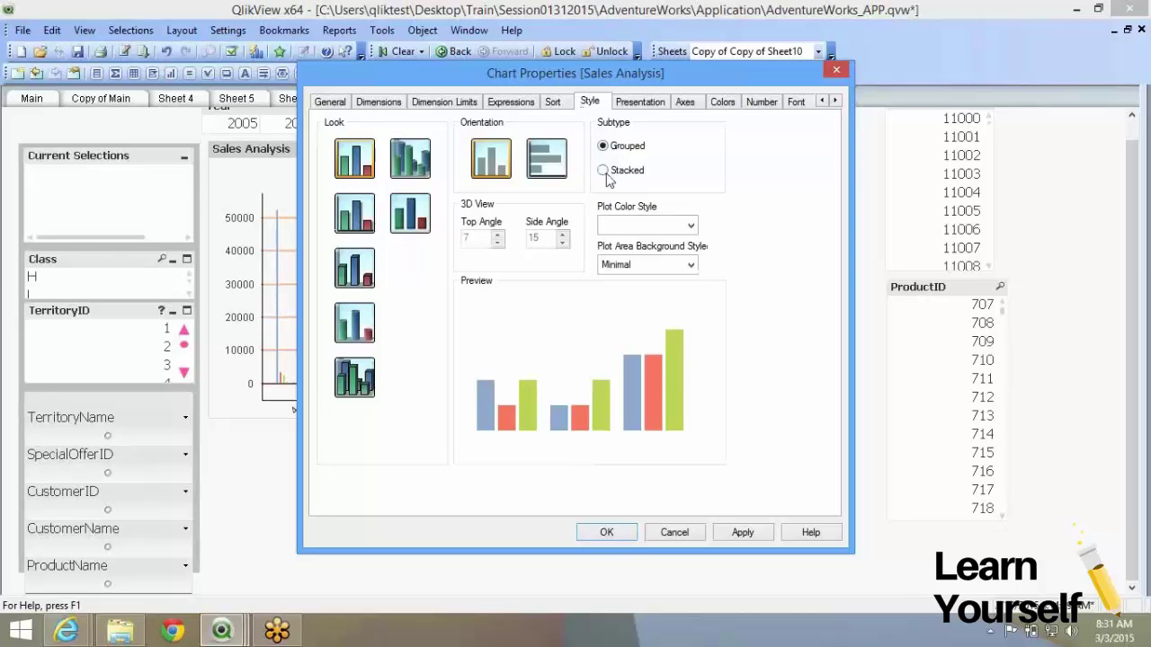
left_click(608, 176)
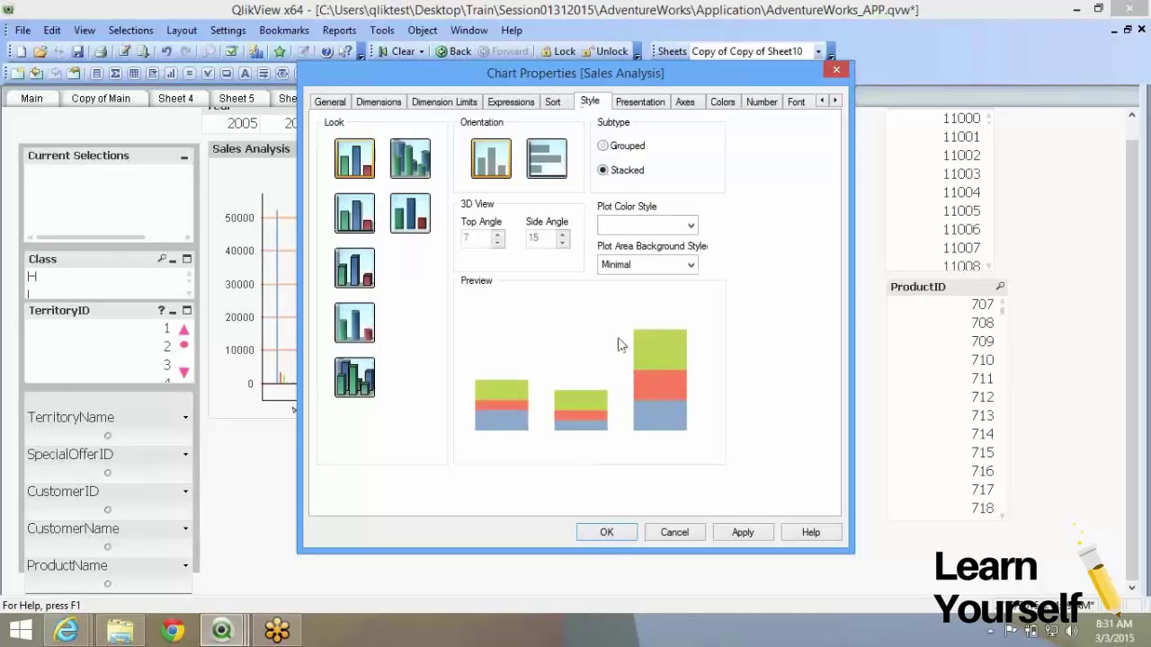
left_click(608, 532)
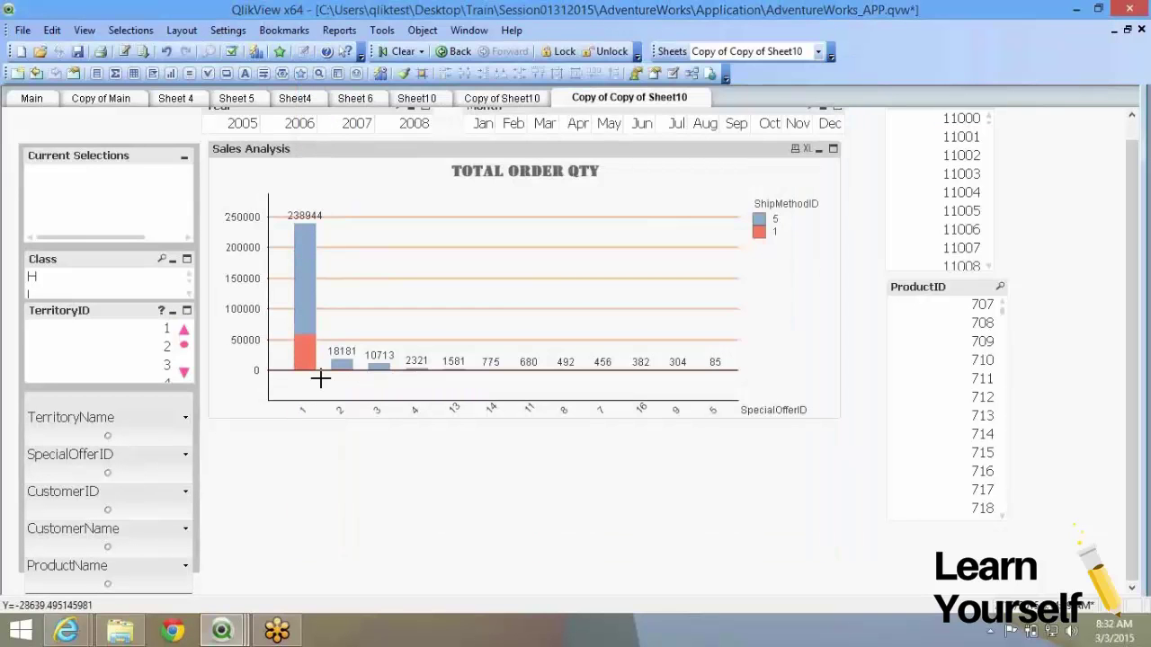
right_click(554, 294)
left_click(589, 307)
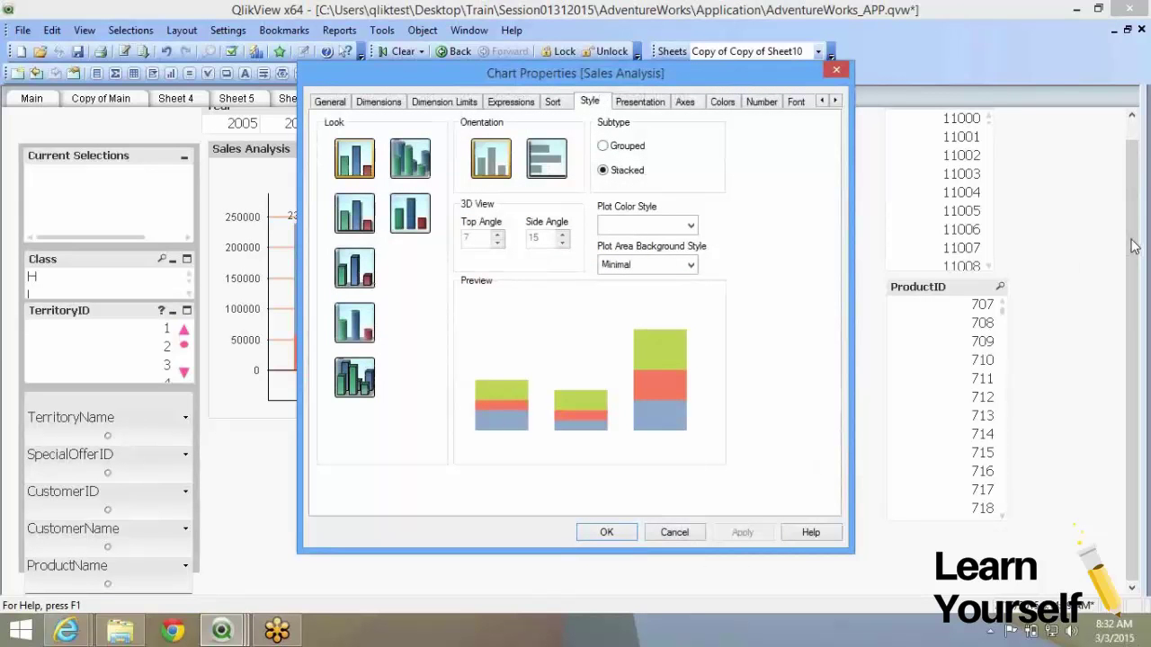
left_click(893, 142)
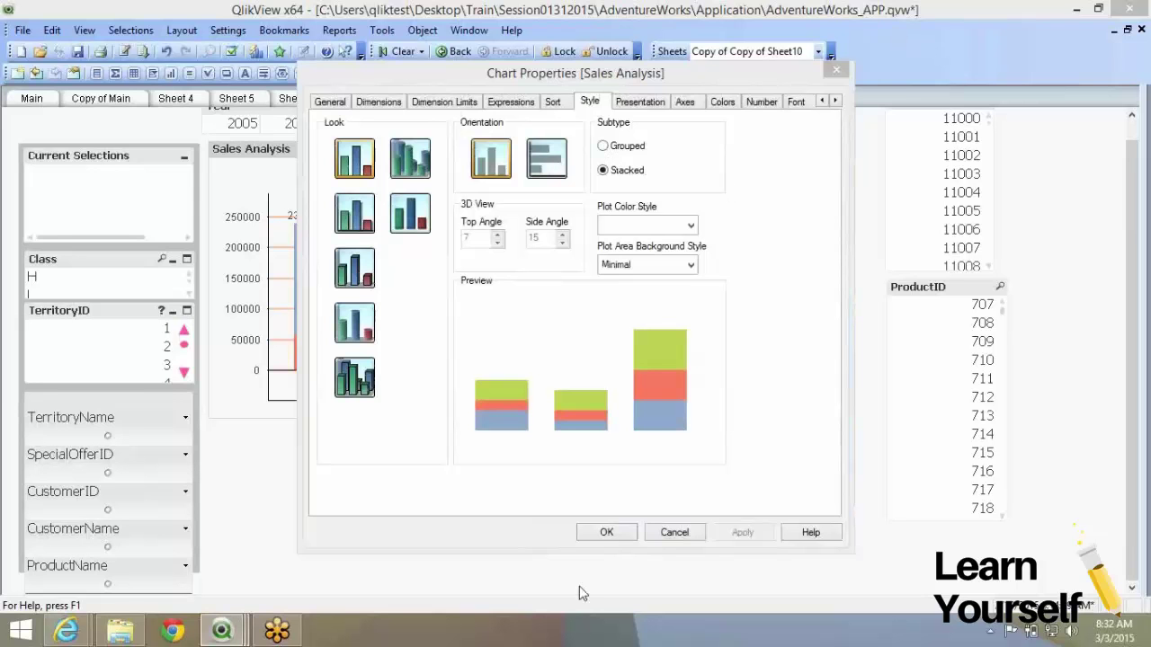
left_click(624, 539)
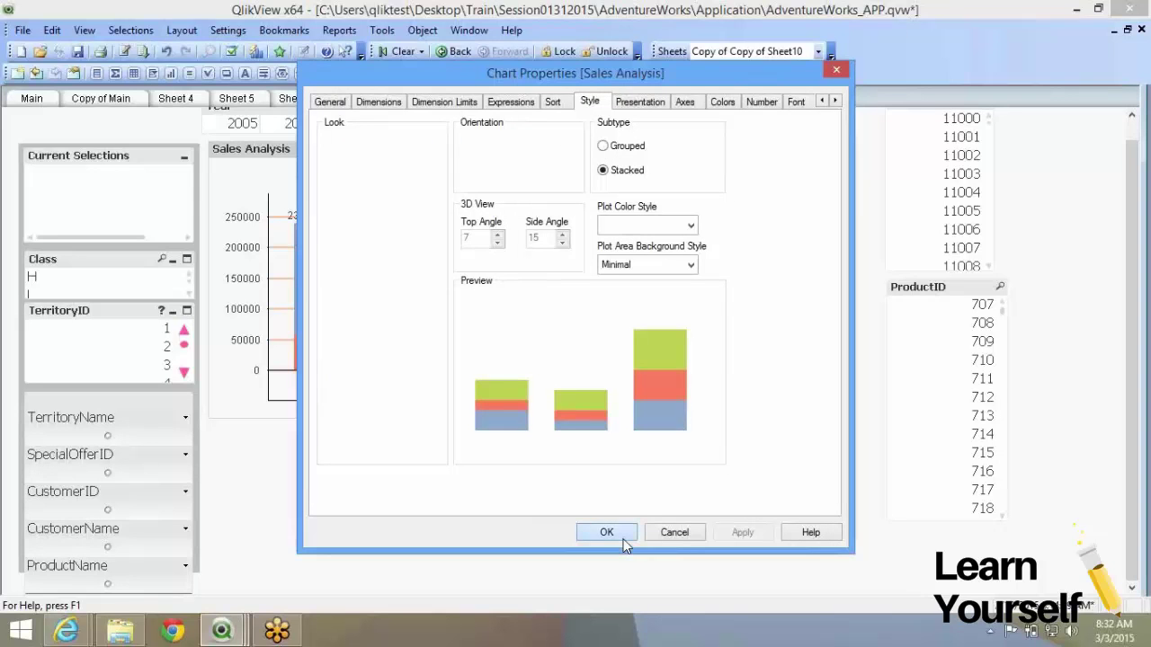
Step: Remove ShipMethodID from the chart's used dimensions and open the settings of the Total Order Qty expression
right_click(371, 312)
left_click(376, 315)
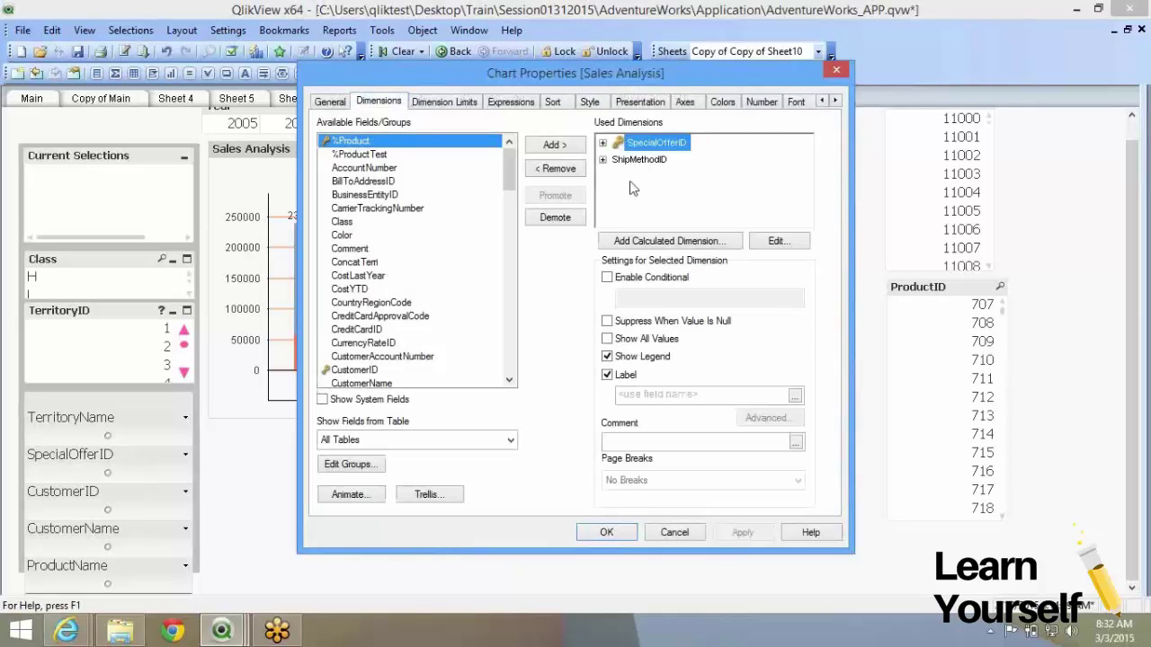
left_click(638, 159)
left_click(556, 169)
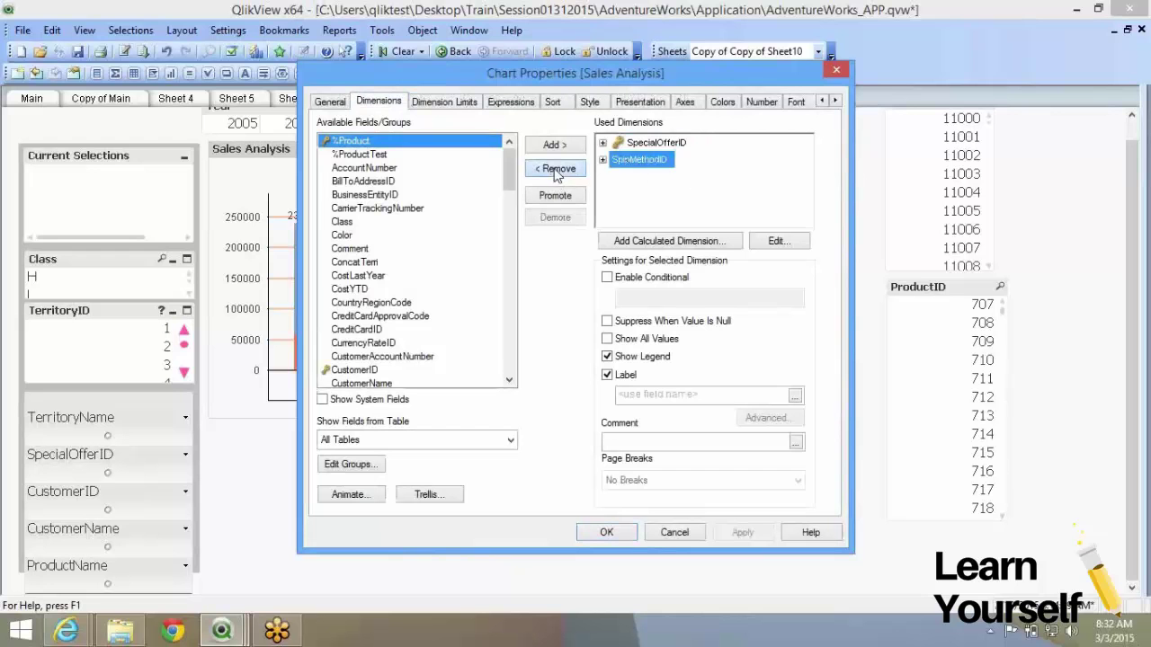
left_click(510, 102)
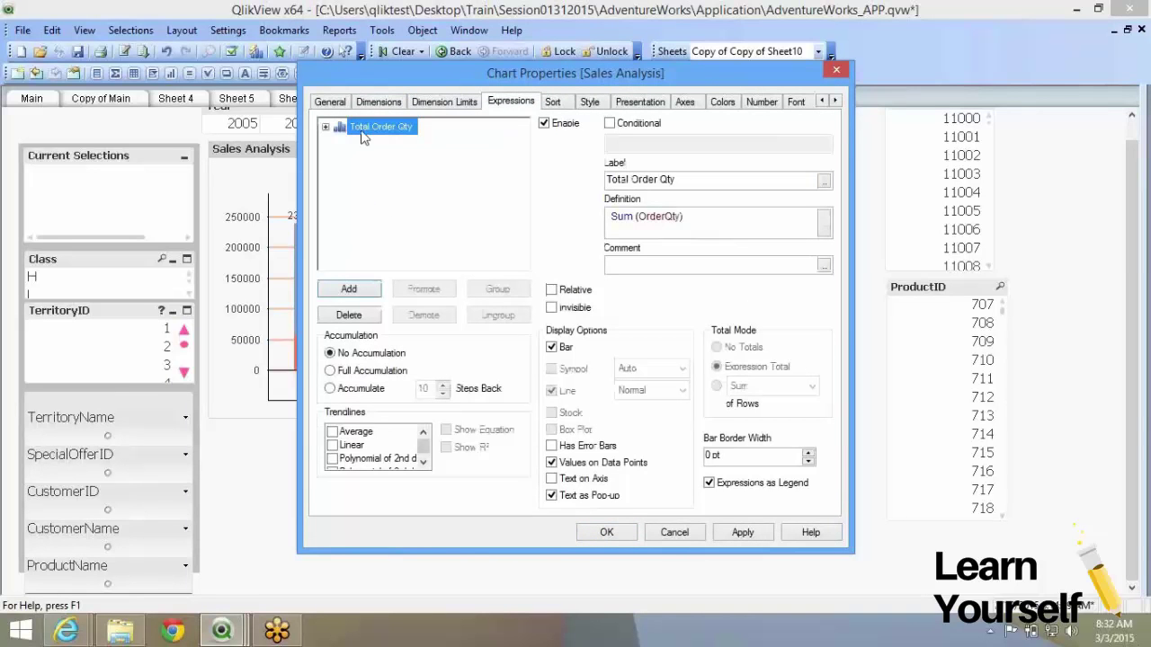
left_click(402, 104)
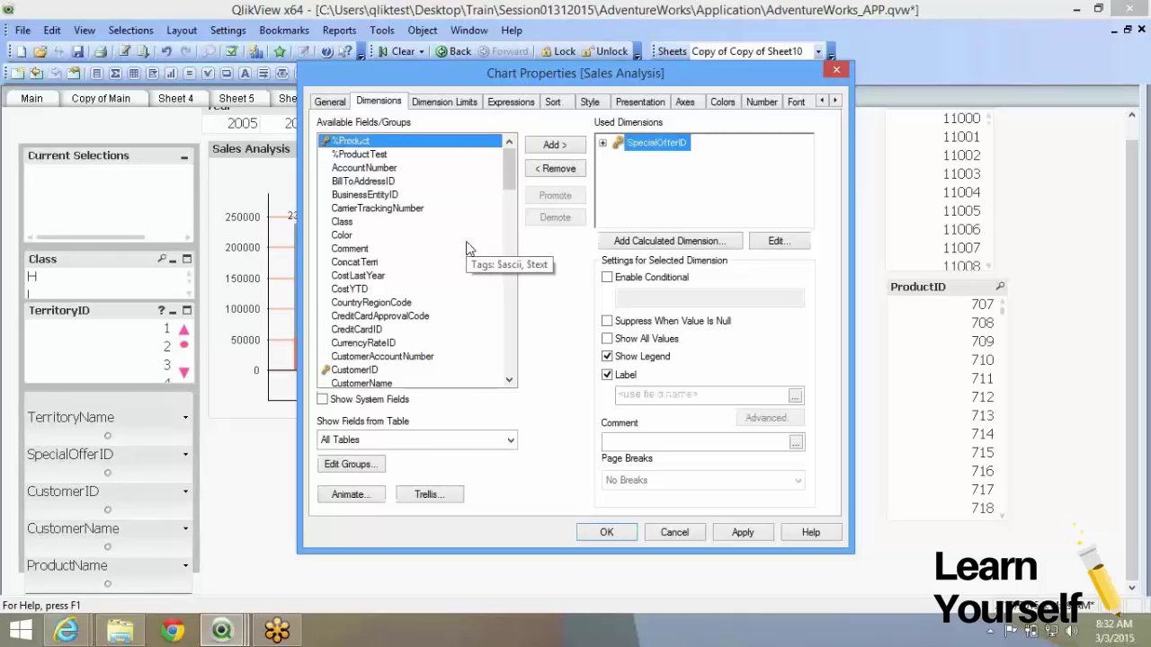
left_click(509, 104)
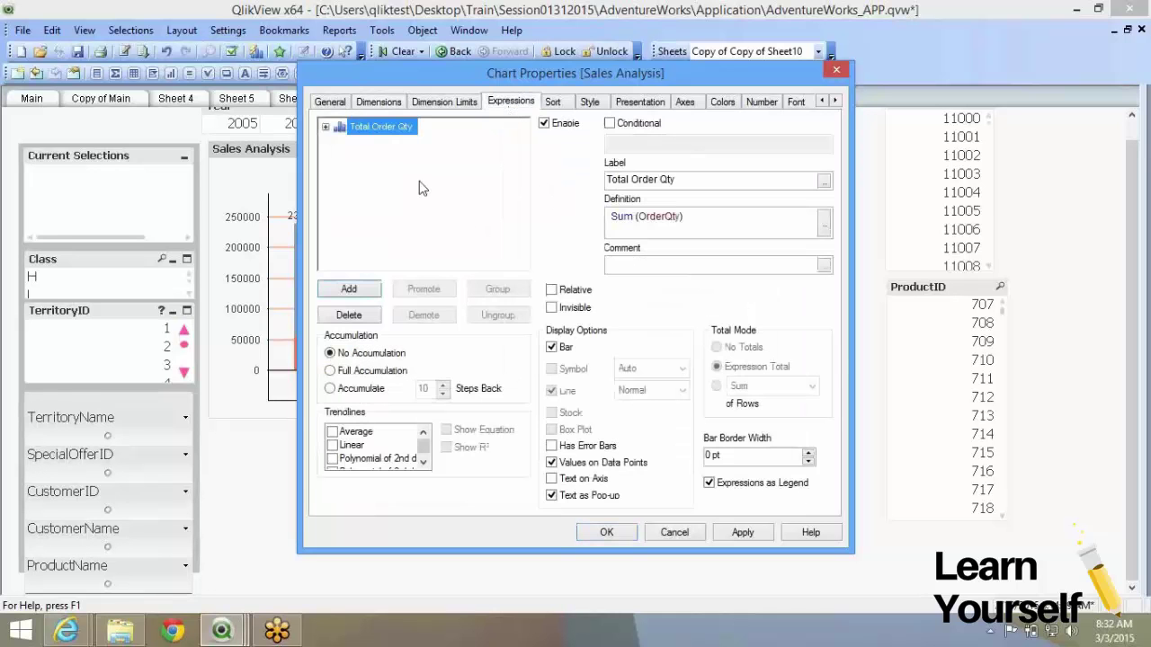
left_click(351, 289)
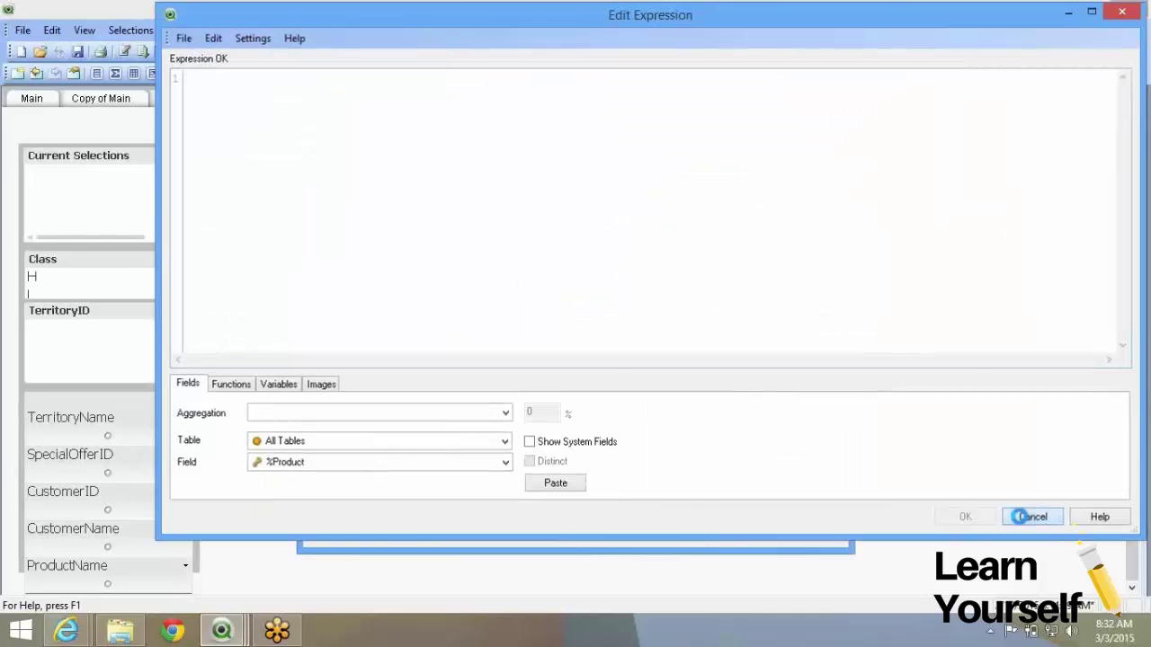
left_click(1021, 516)
left_click_drag(502, 76, 722, 103)
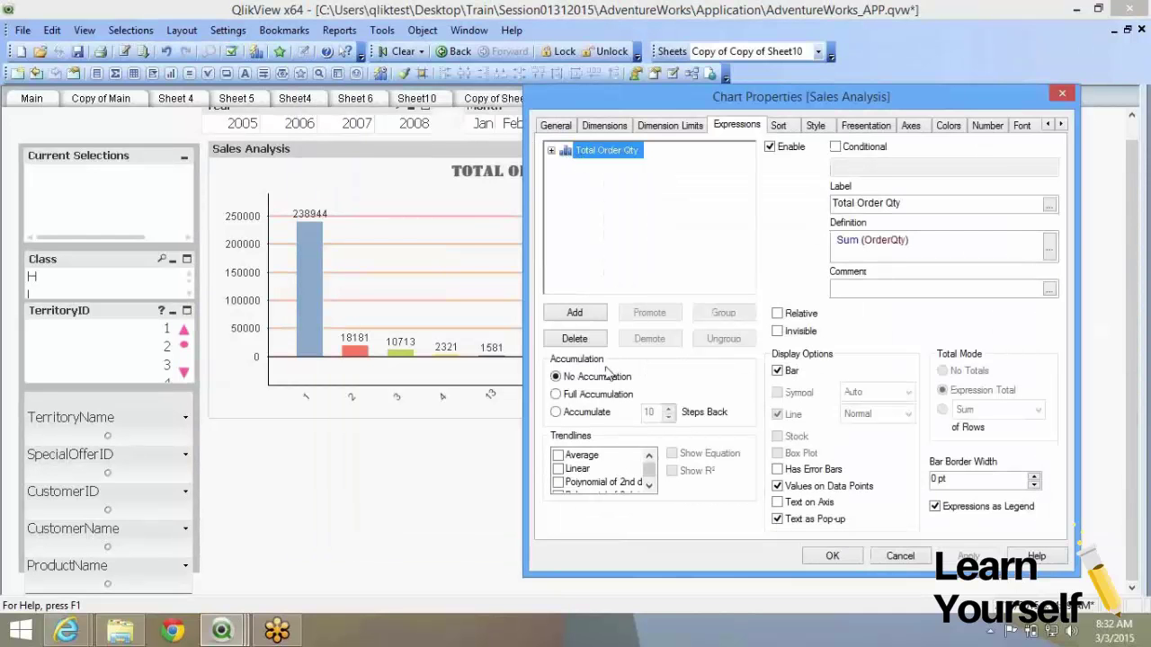
left_click(575, 315)
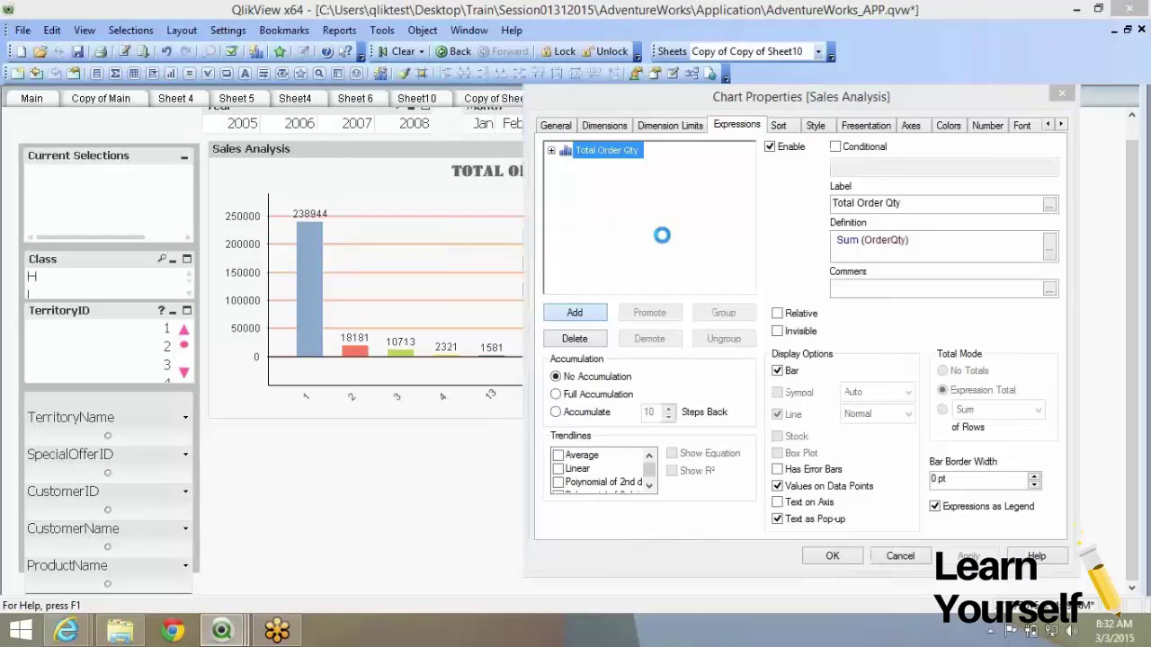
type("sum")
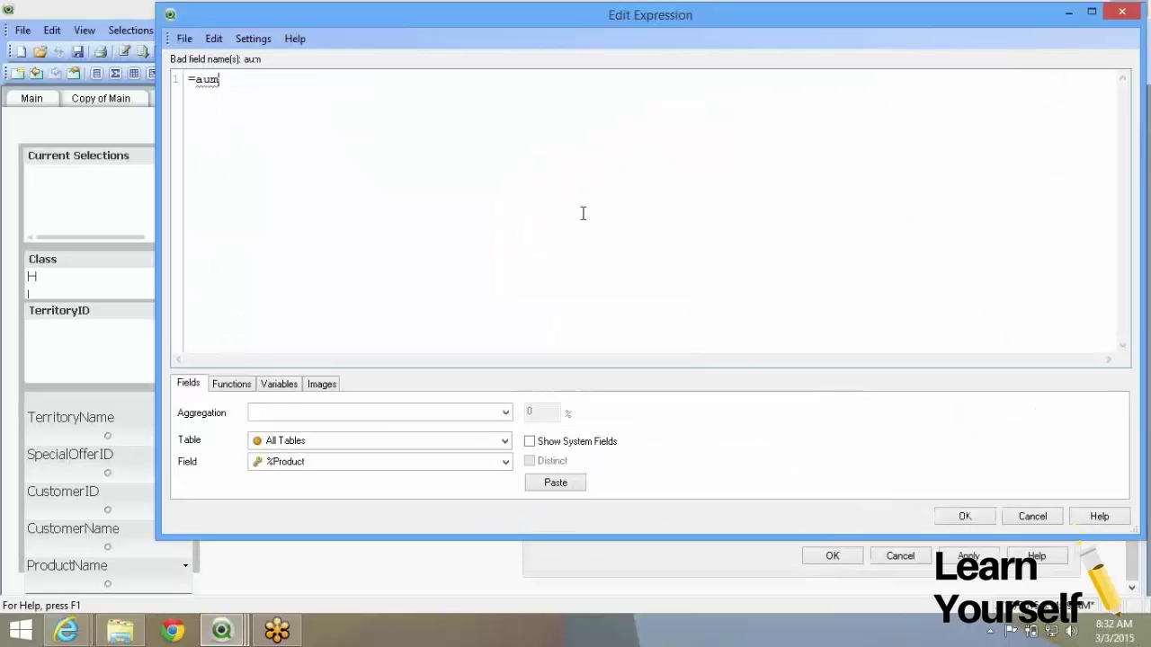
left_click(1011, 520)
left_click(654, 315)
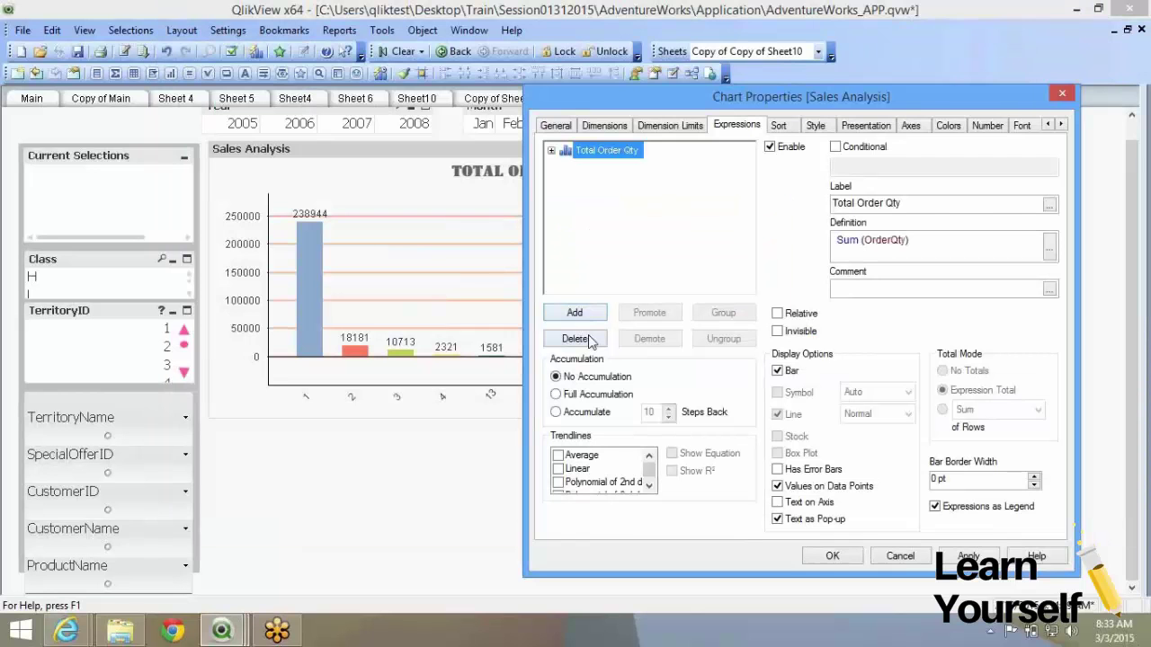
Step: Duplicate the Total Order Qty expression, label the copy Total Order Qty2, and confirm the chart properties
right_click(593, 151)
left_click(635, 219)
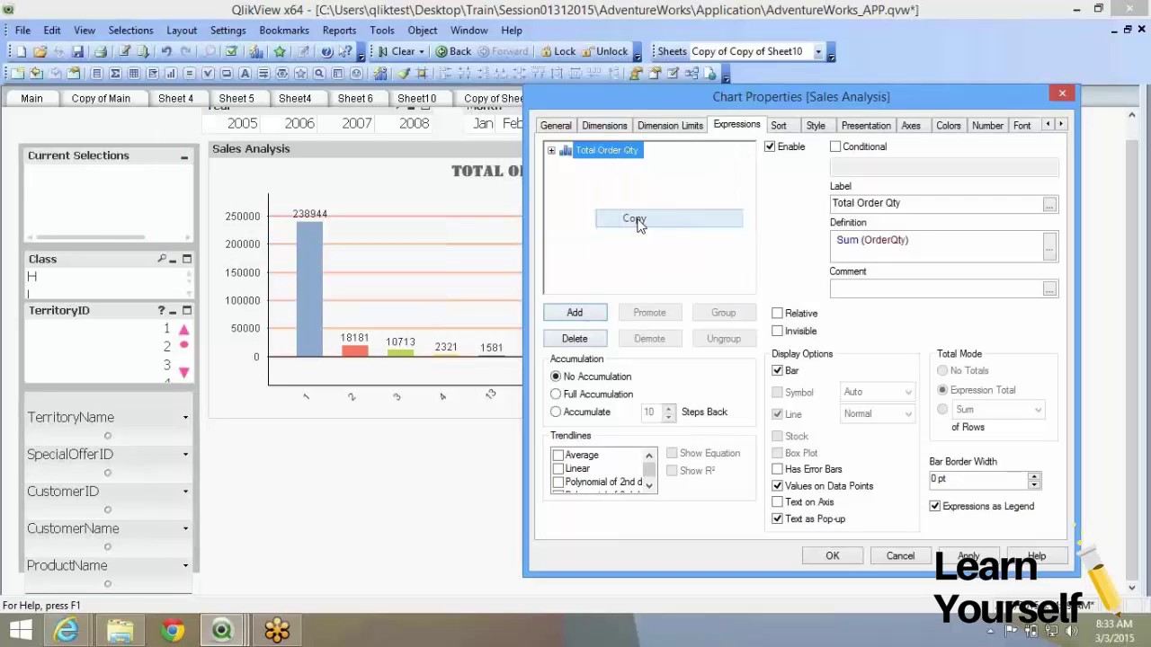
right_click(597, 205)
left_click(614, 231)
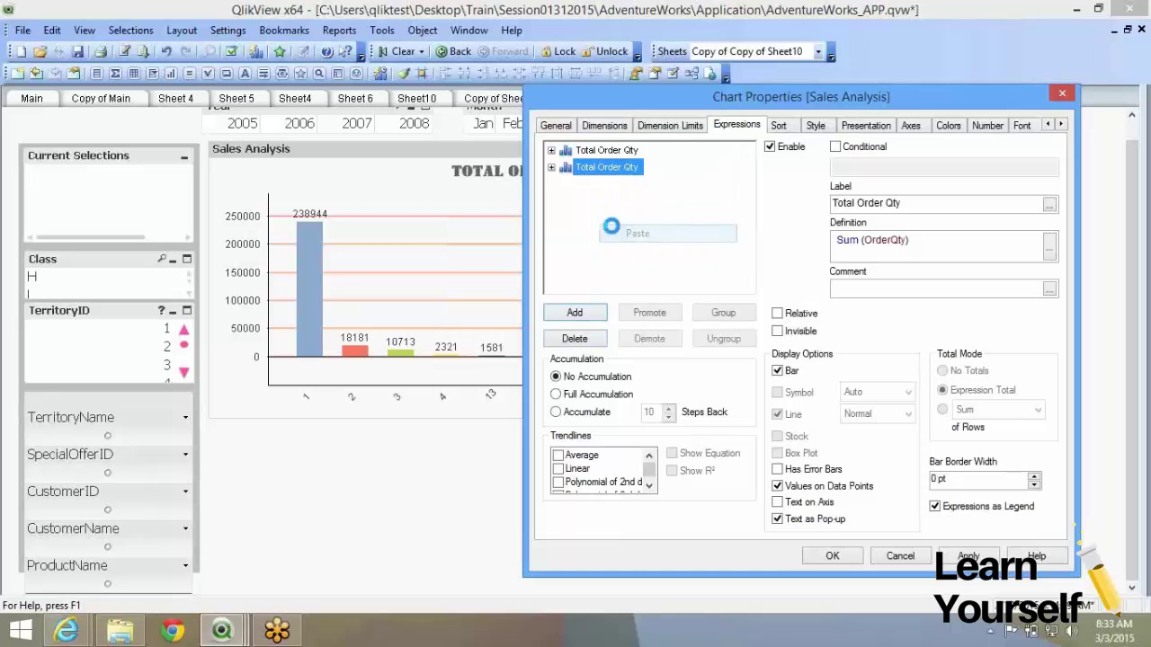
left_click(922, 207)
type("2")
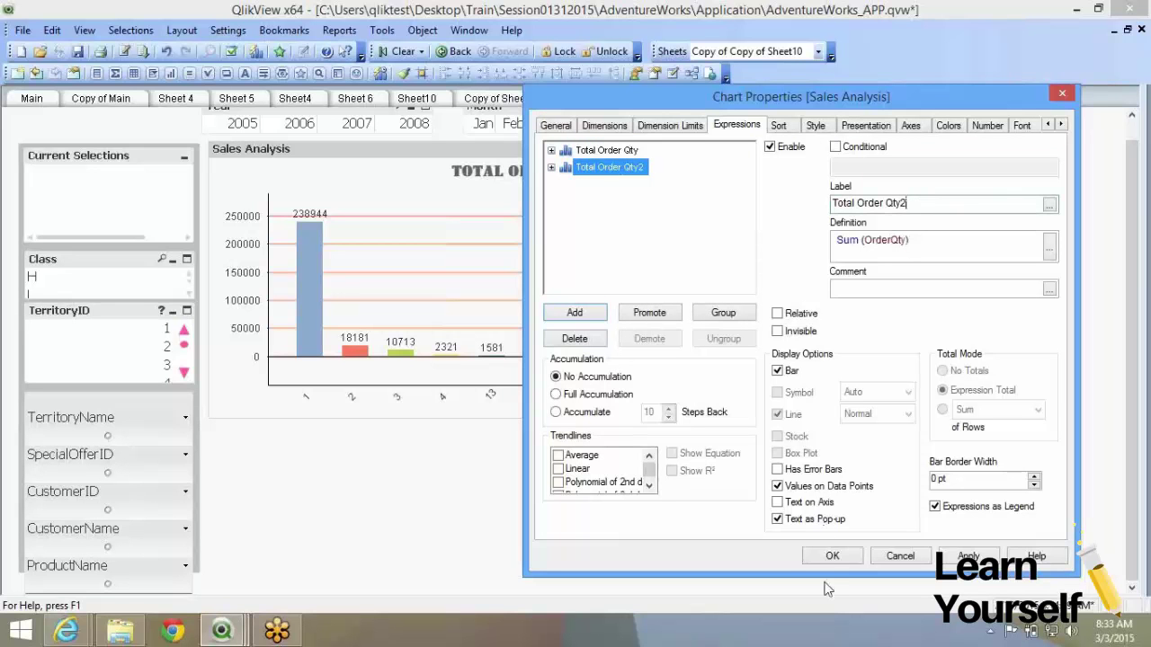
left_click(829, 559)
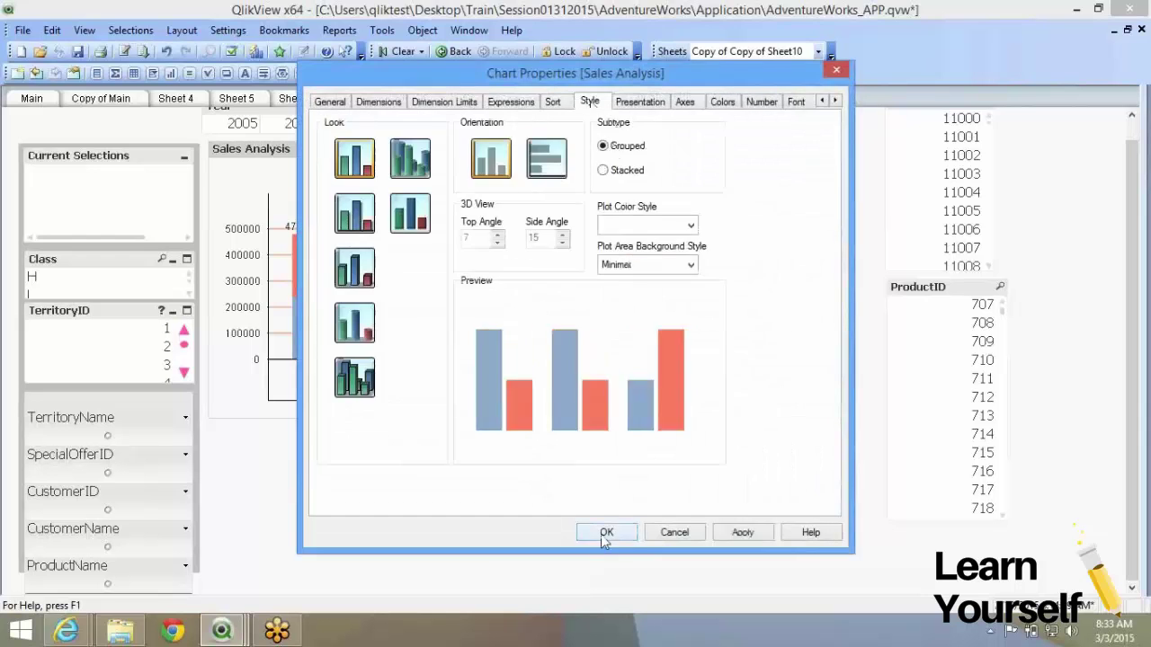
Step: Set the bar chart's subtype to Grouped, confirm the properties, and make the chart taller
left_click(603, 530)
left_click_drag(836, 413, 839, 483)
Step: Replace the chart's SpecialOfferID dimension with TerritoryID and confirm the chart properties
right_click(519, 241)
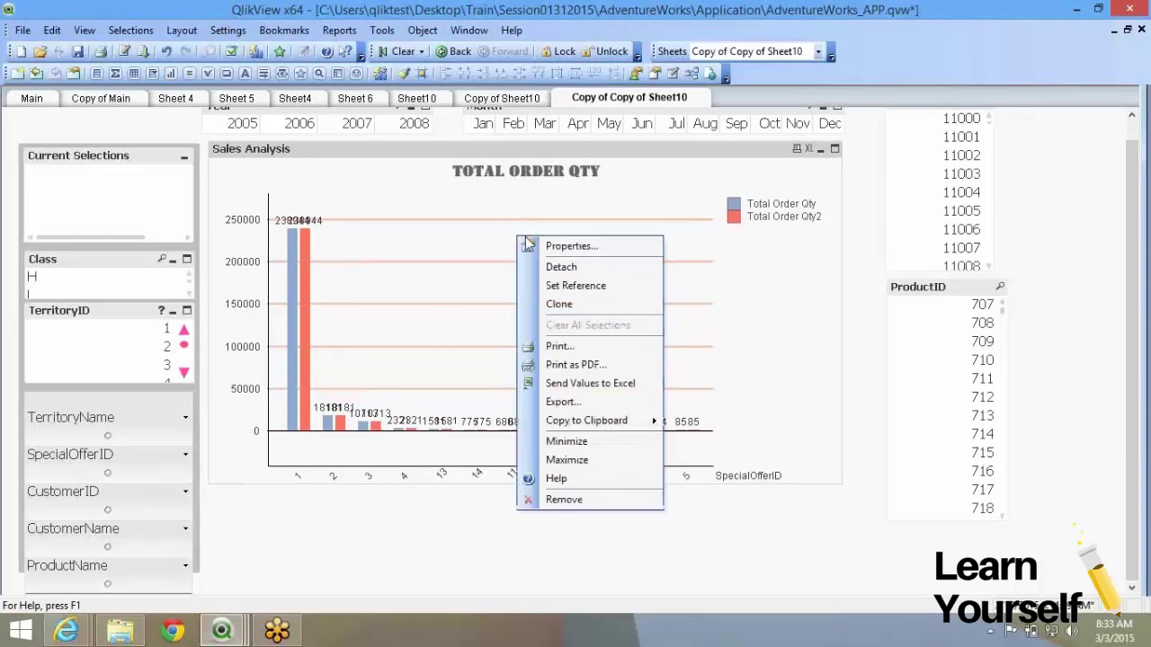
left_click(528, 248)
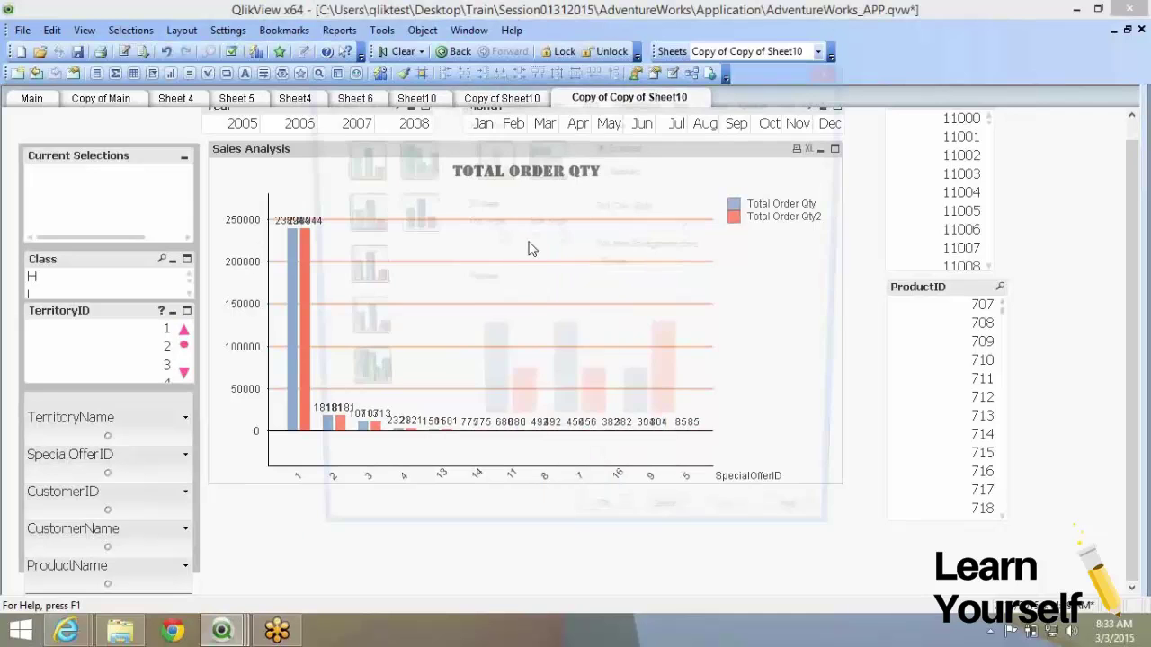
left_click(378, 101)
left_click(555, 169)
left_click(395, 235)
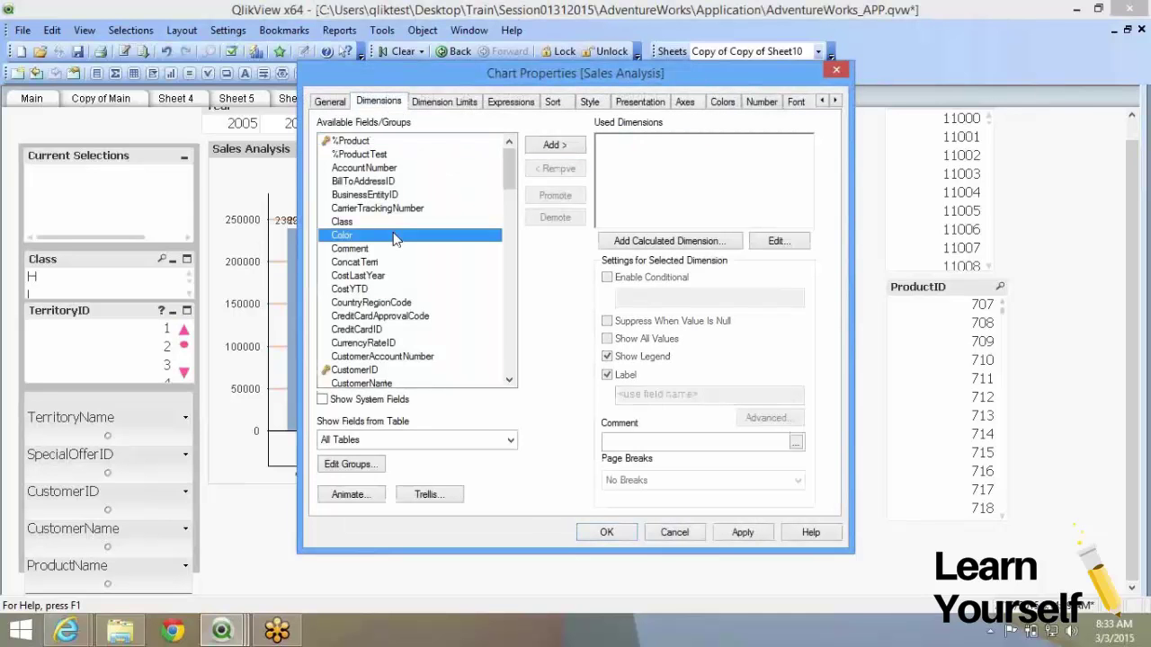
key("t")
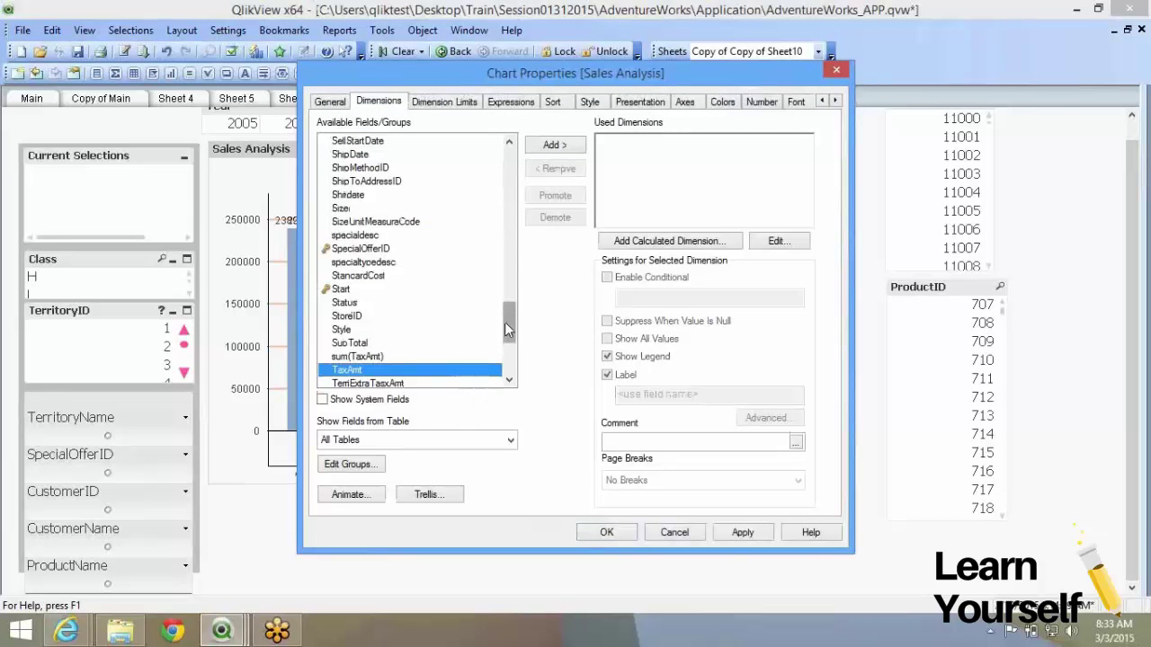
key("t")
key("t")
key("t")
left_click(554, 145)
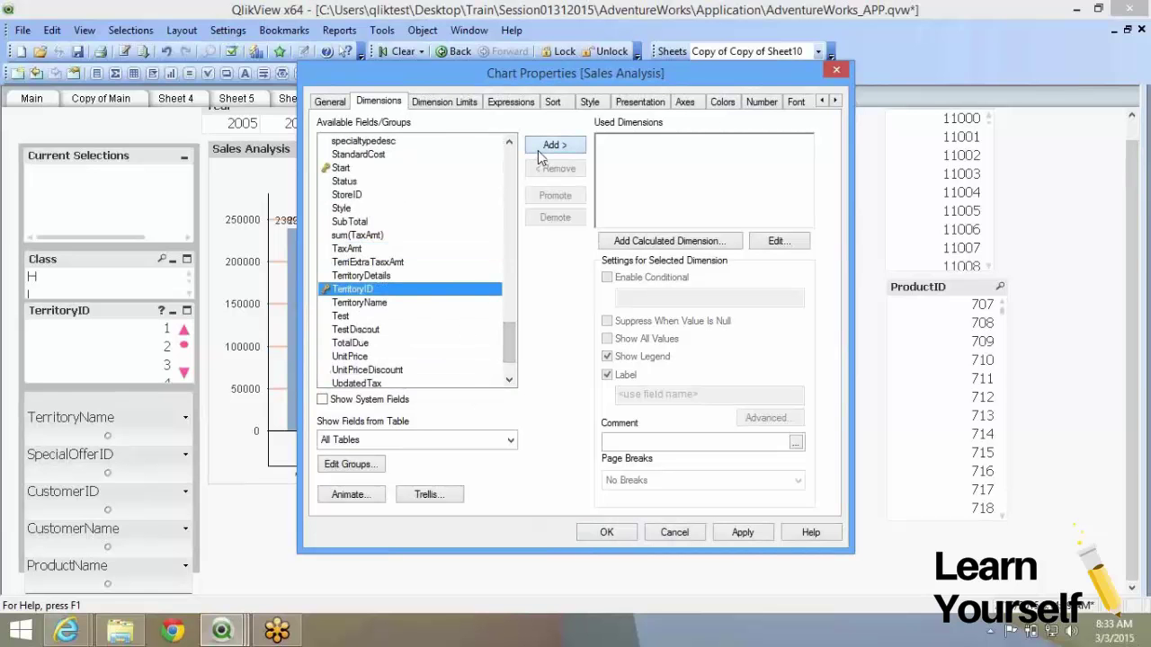
left_click(606, 533)
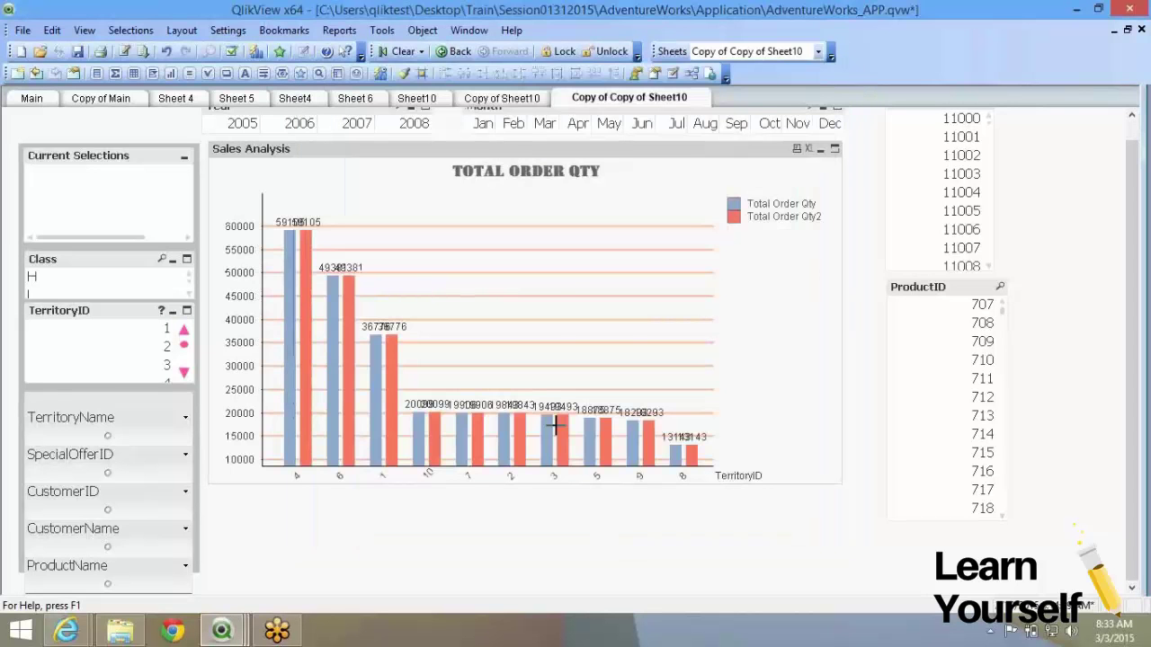
Step: Disable Values on Data Points for both the Total Order Qty and Total Order Qty2 expressions, and confirm the properties
right_click(574, 247)
left_click(586, 261)
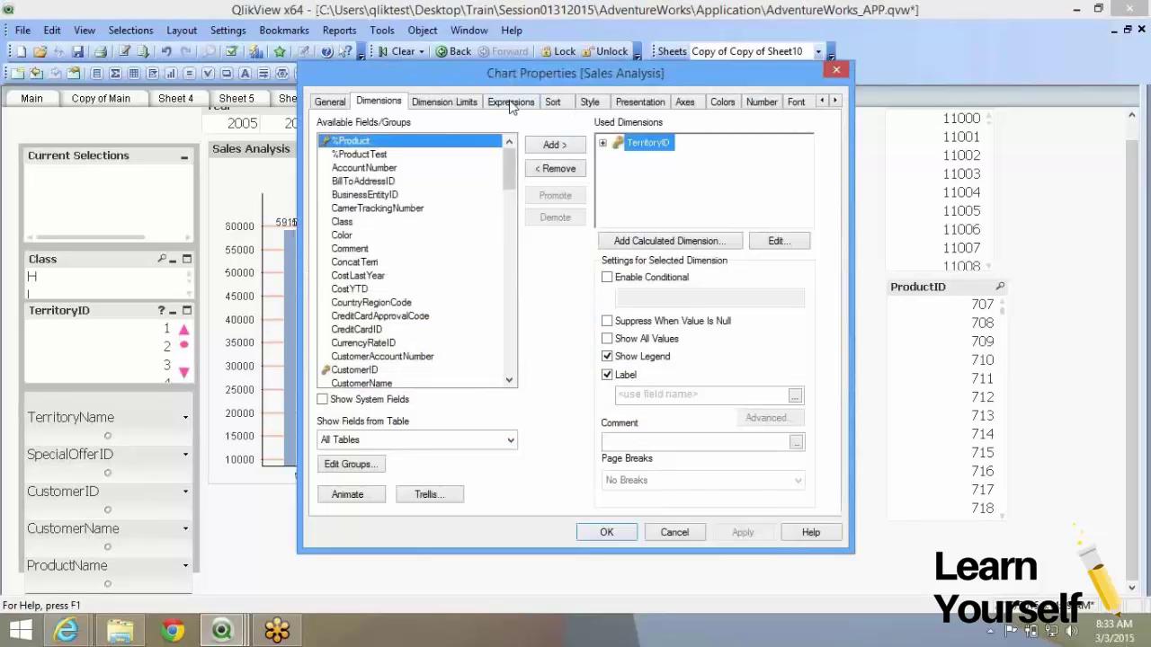
left_click(511, 102)
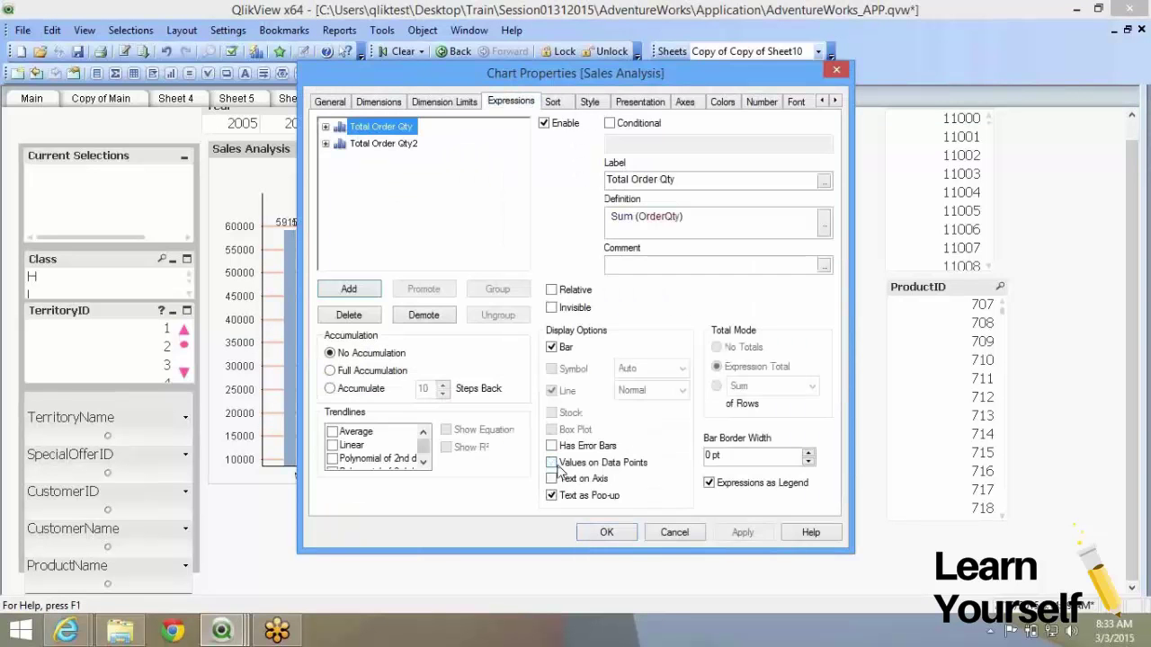
left_click(400, 144)
left_click(578, 466)
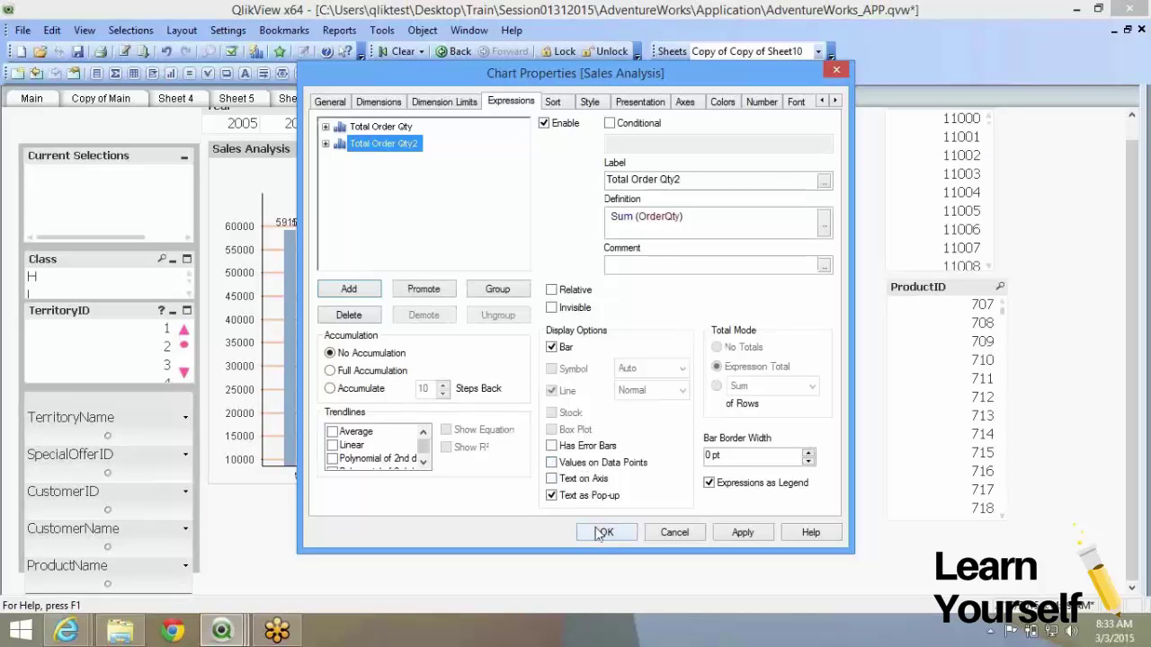
left_click(602, 535)
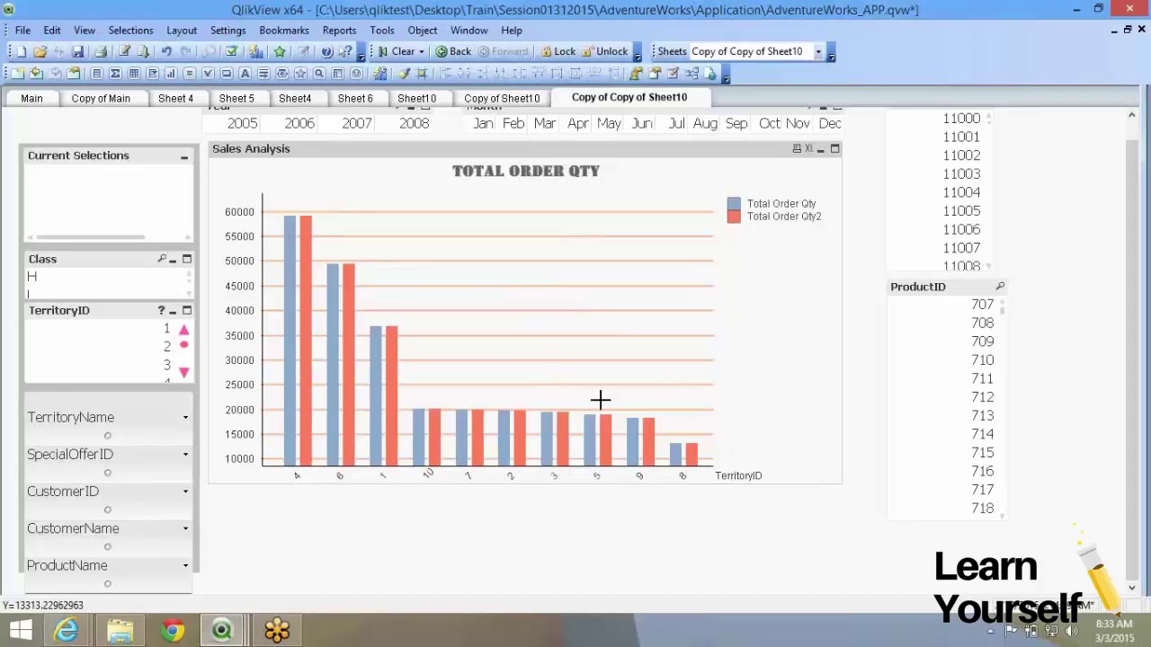
Step: Restrict the Total Order Qty expression to 2007 by changing its definition to Sum ({<Year = {2007}>}OrderQty)
right_click(517, 330)
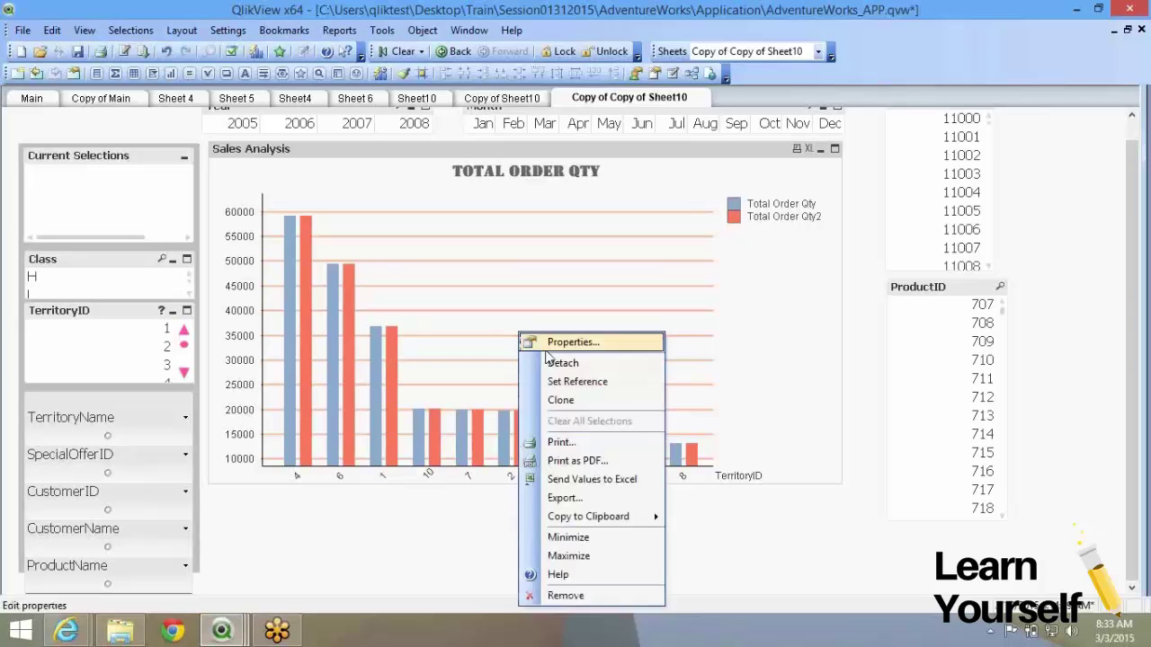
left_click(546, 346)
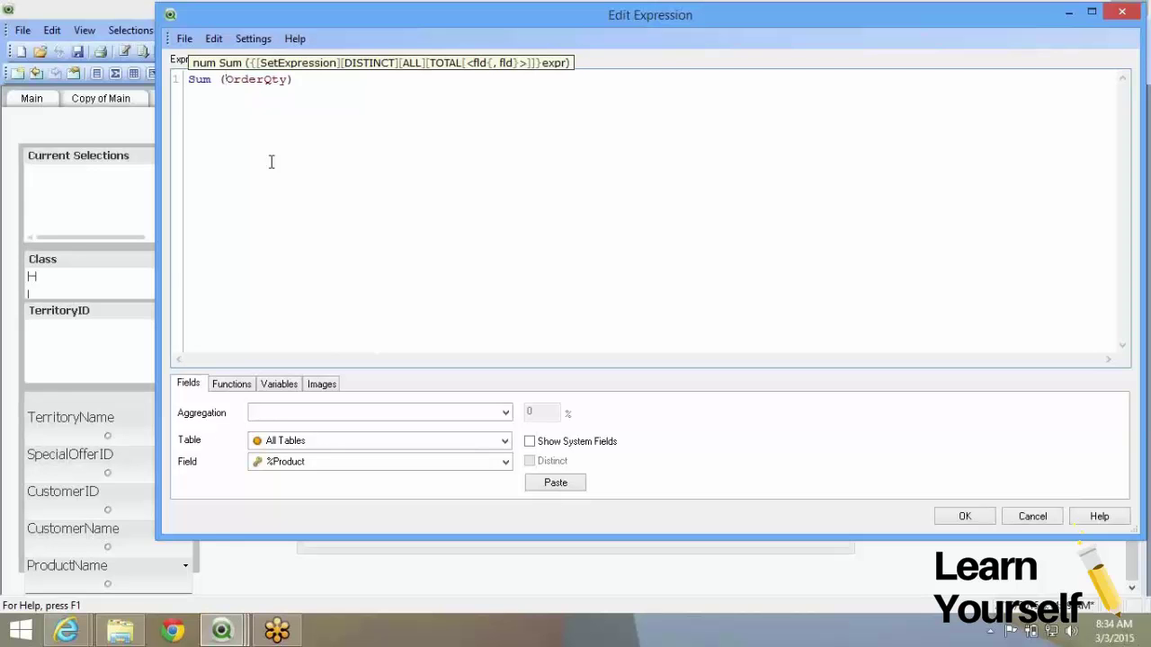
type("{")
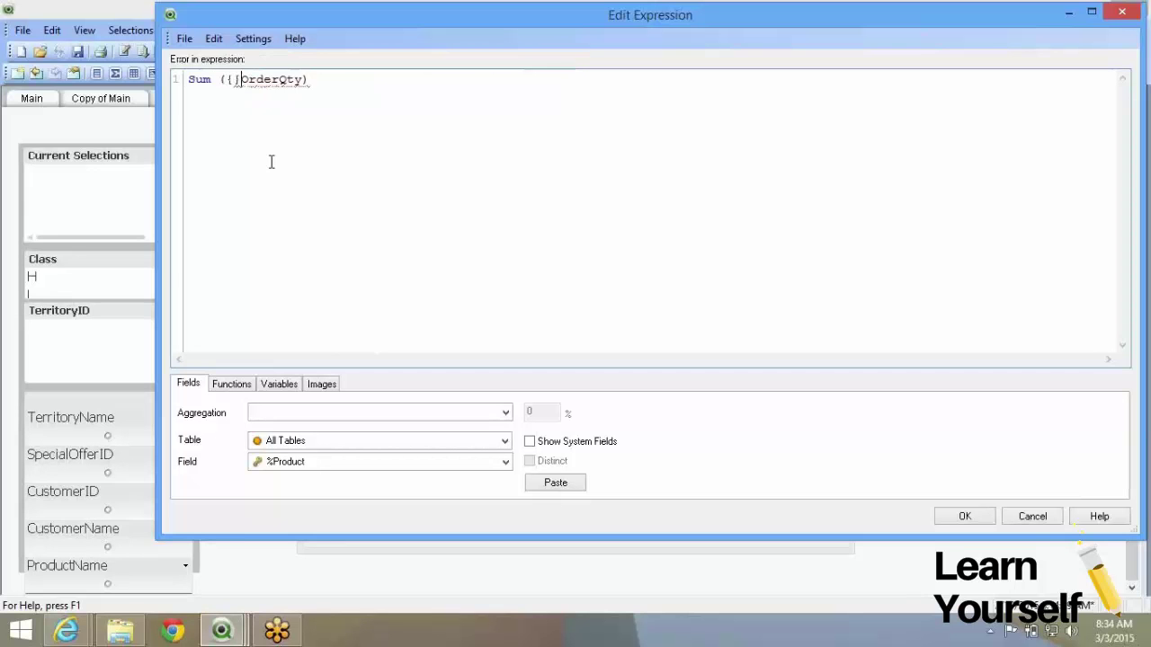
type("<>Year")
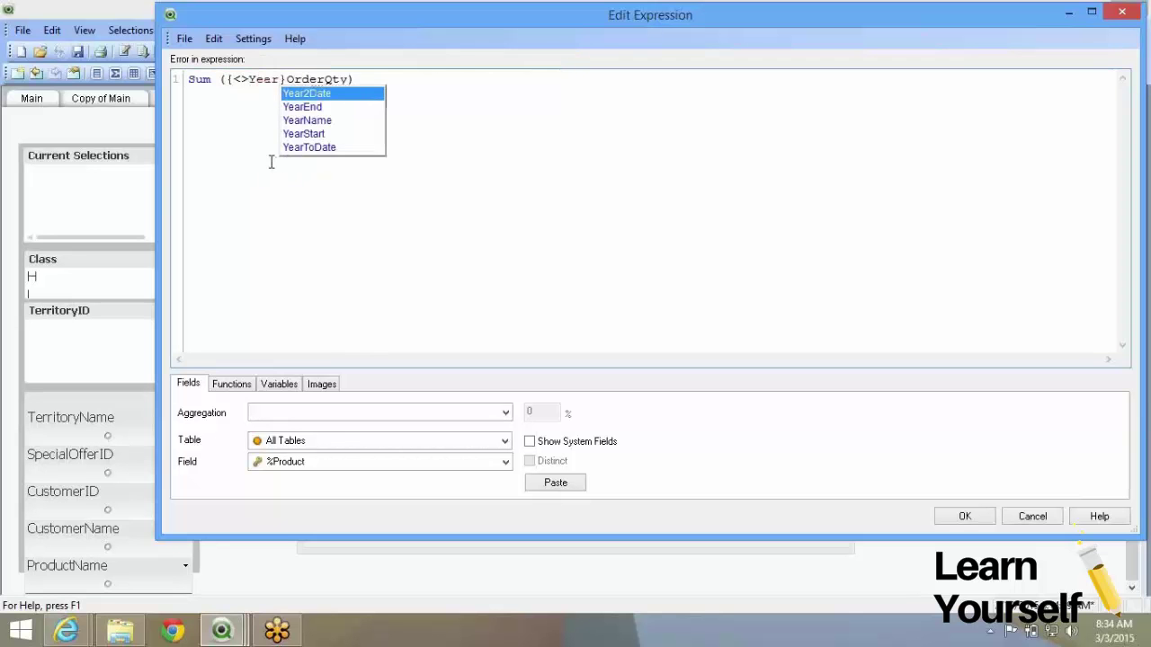
key("Down")
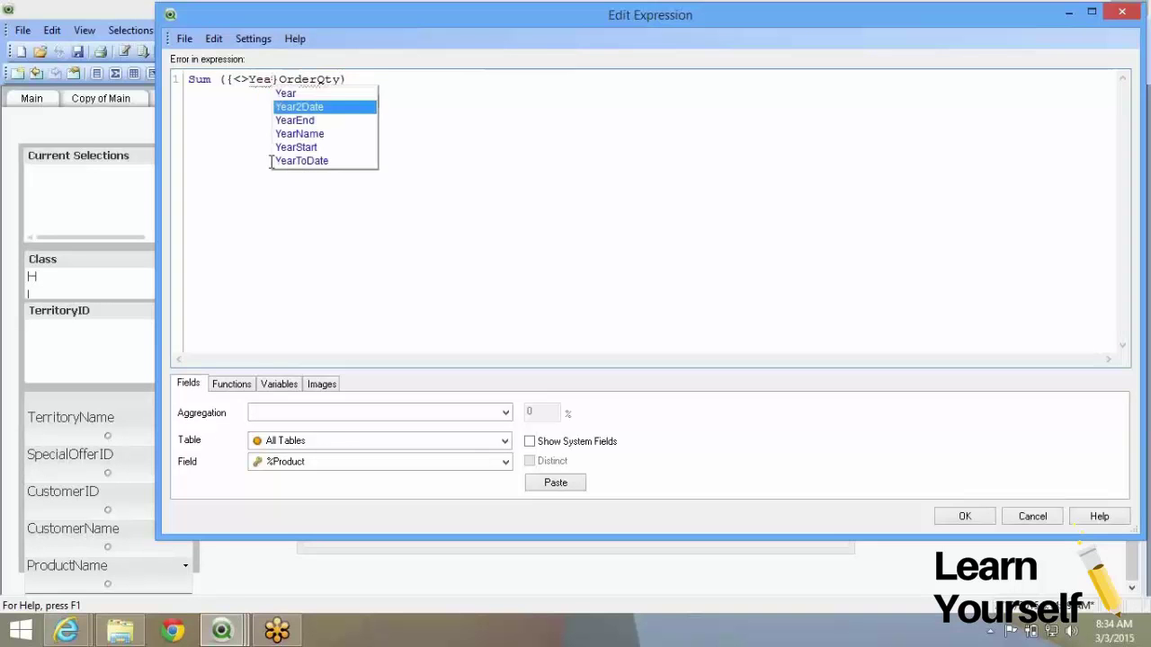
key("BackSpace")
key("ctrl+space")
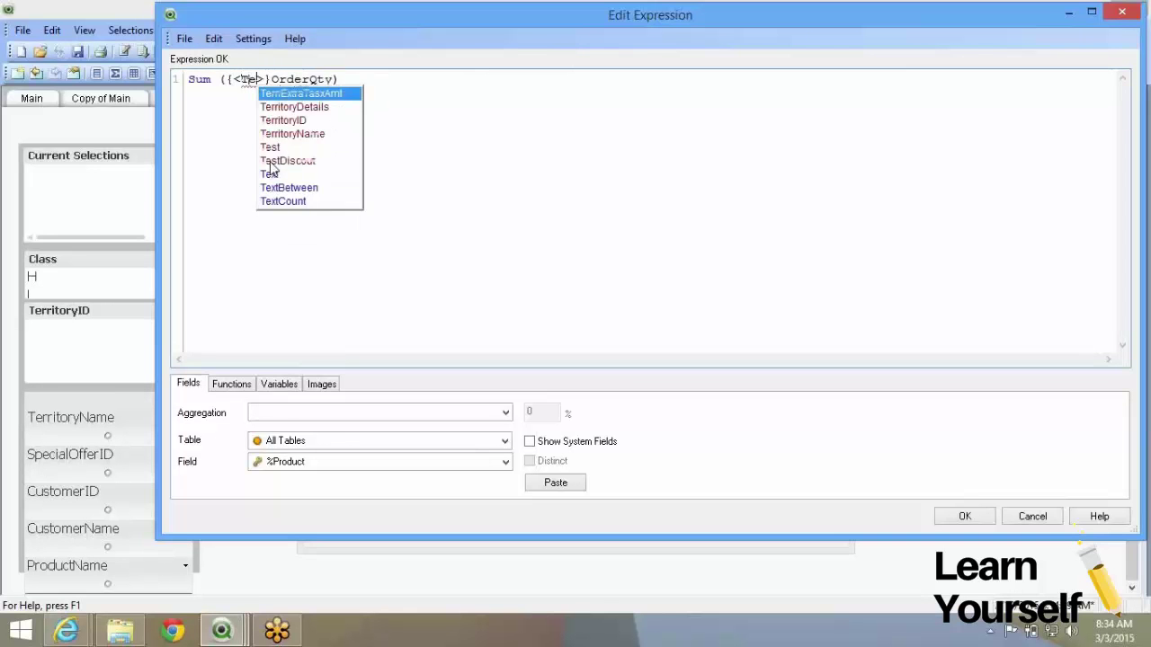
type("Year")
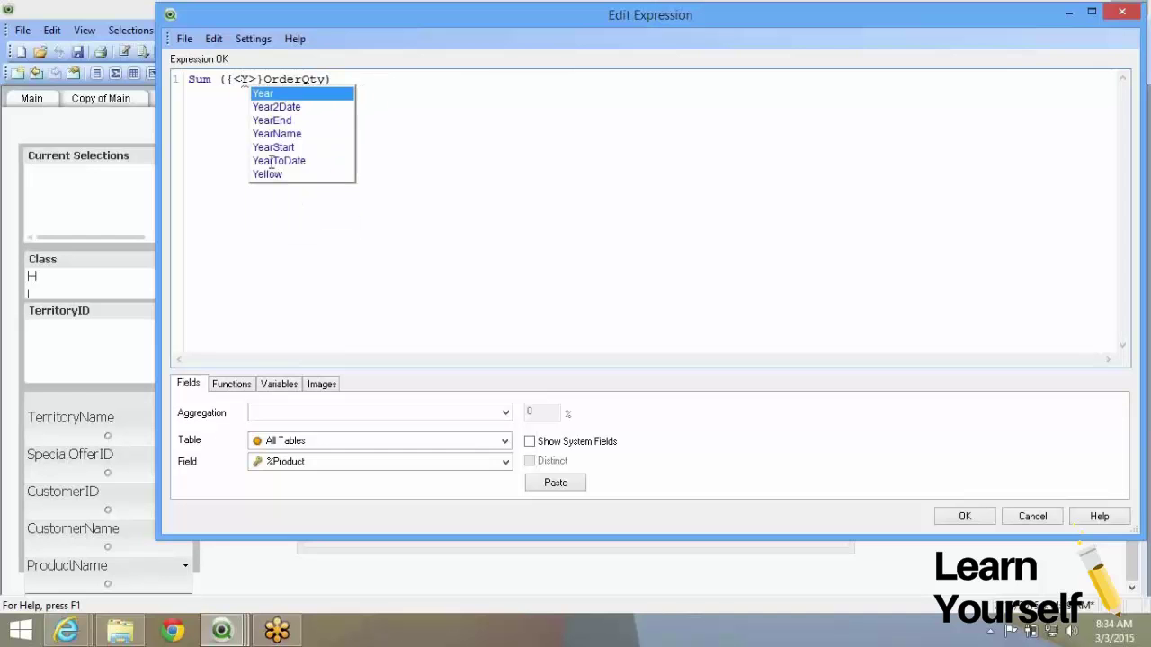
type(" = {}")
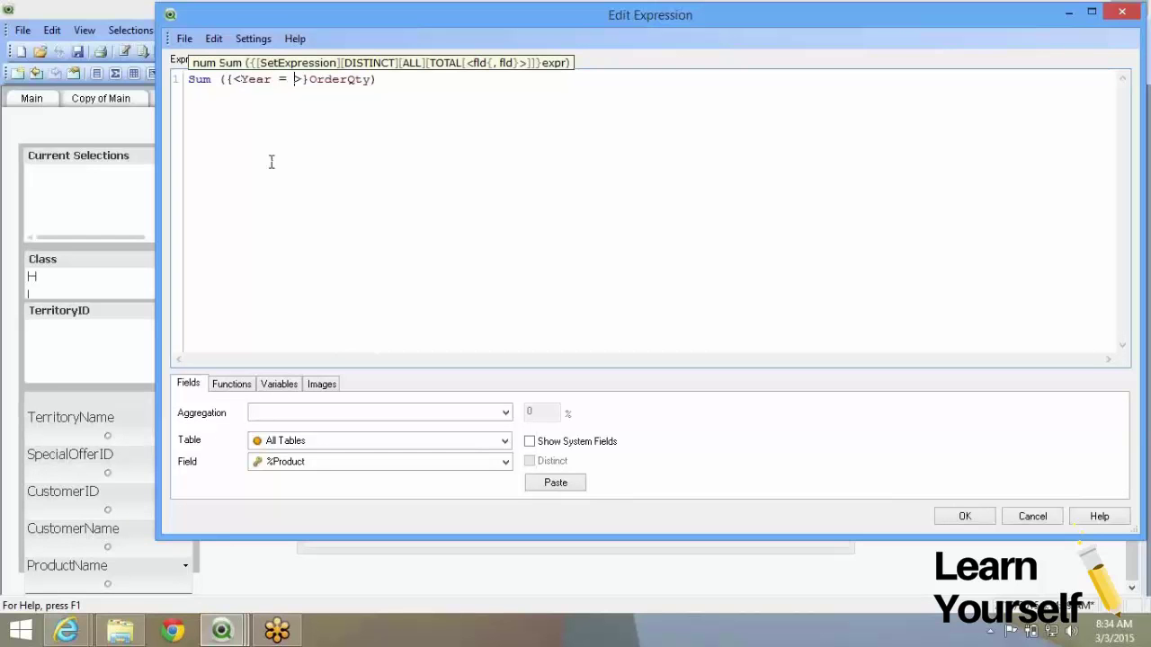
key("Left")
type("2007")
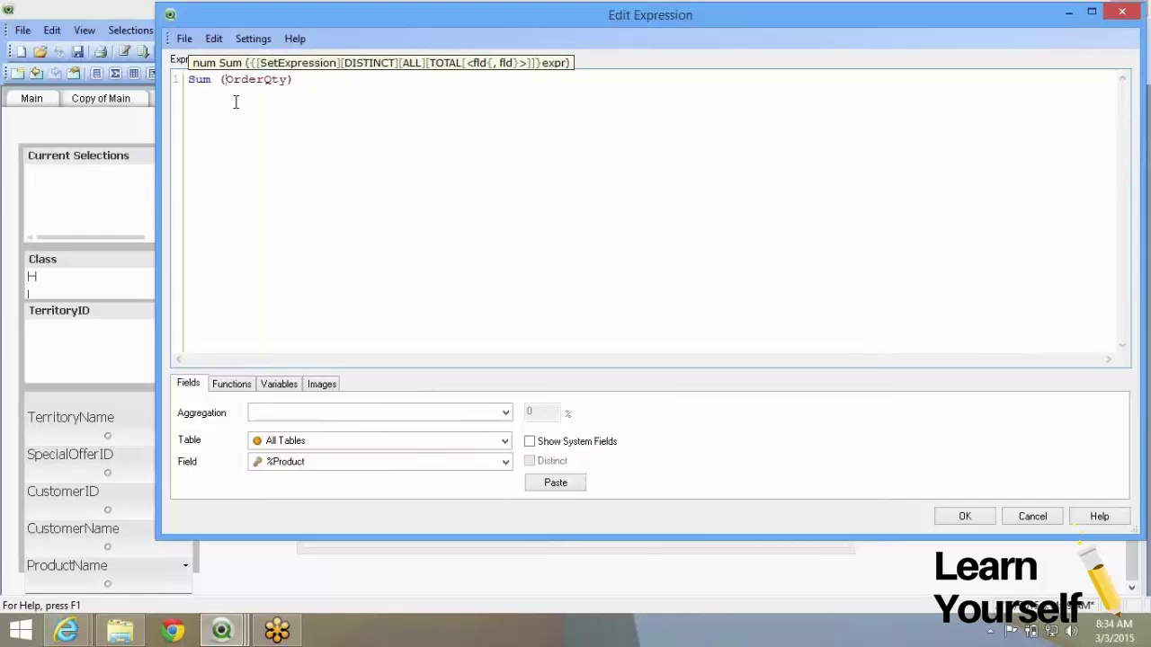
Step: Change the Total Order Qty2 definition to Sum ({<Year = {2008}>}OrderQty) and confirm the chart properties
type("{<>}")
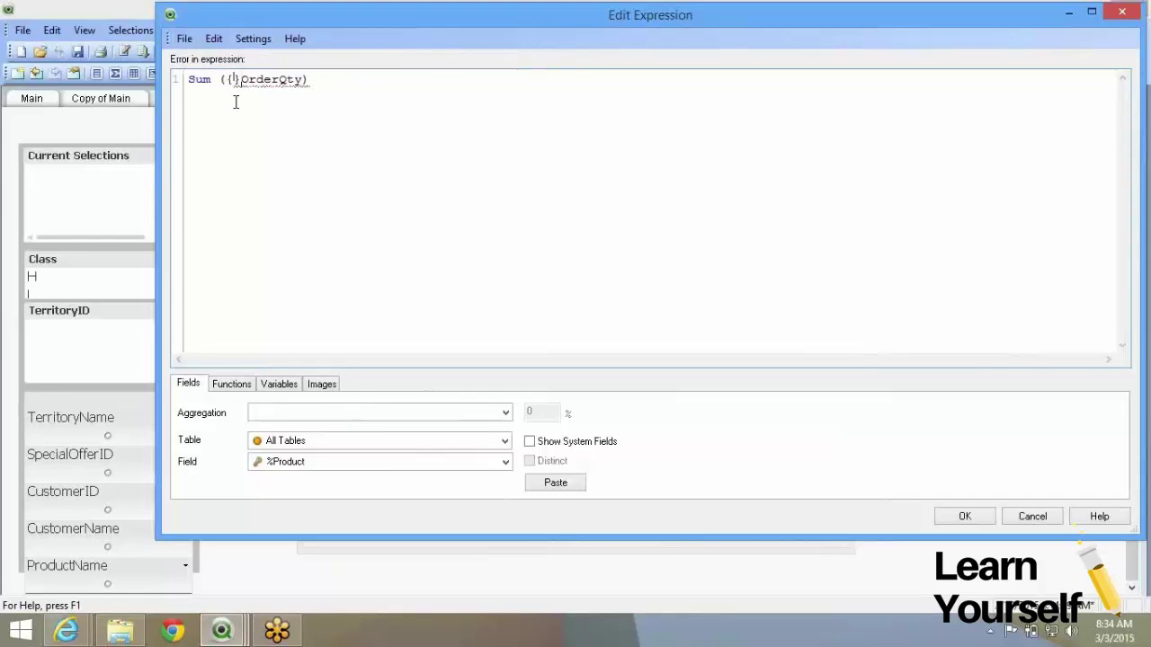
type("Year ")
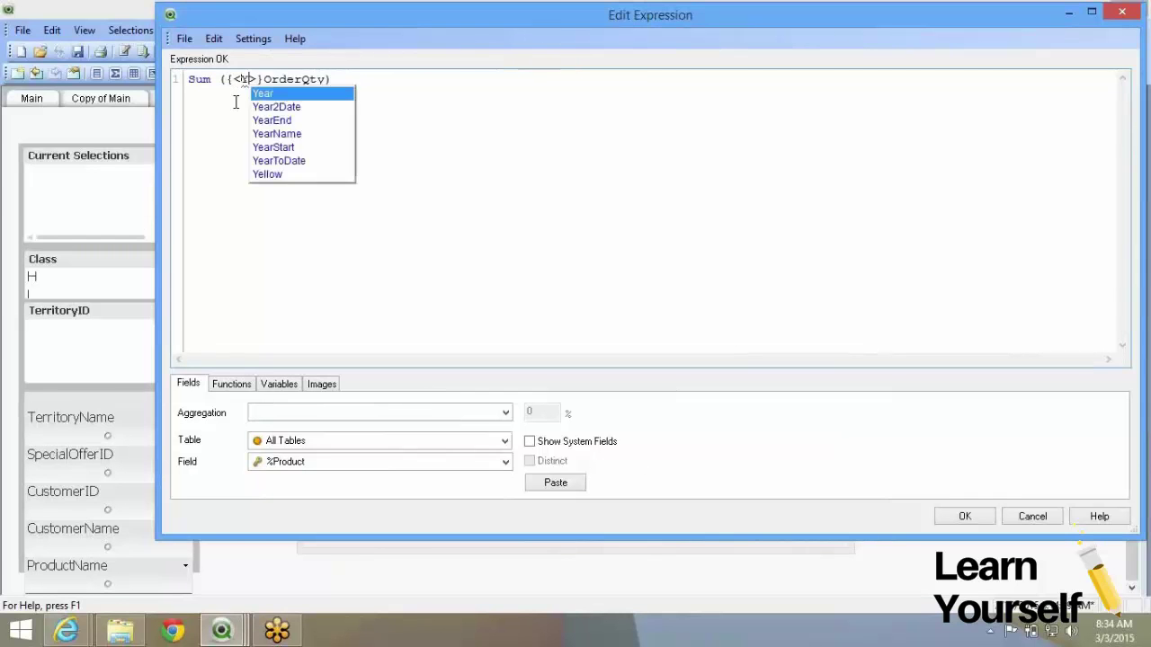
type("= {}")
key("Left")
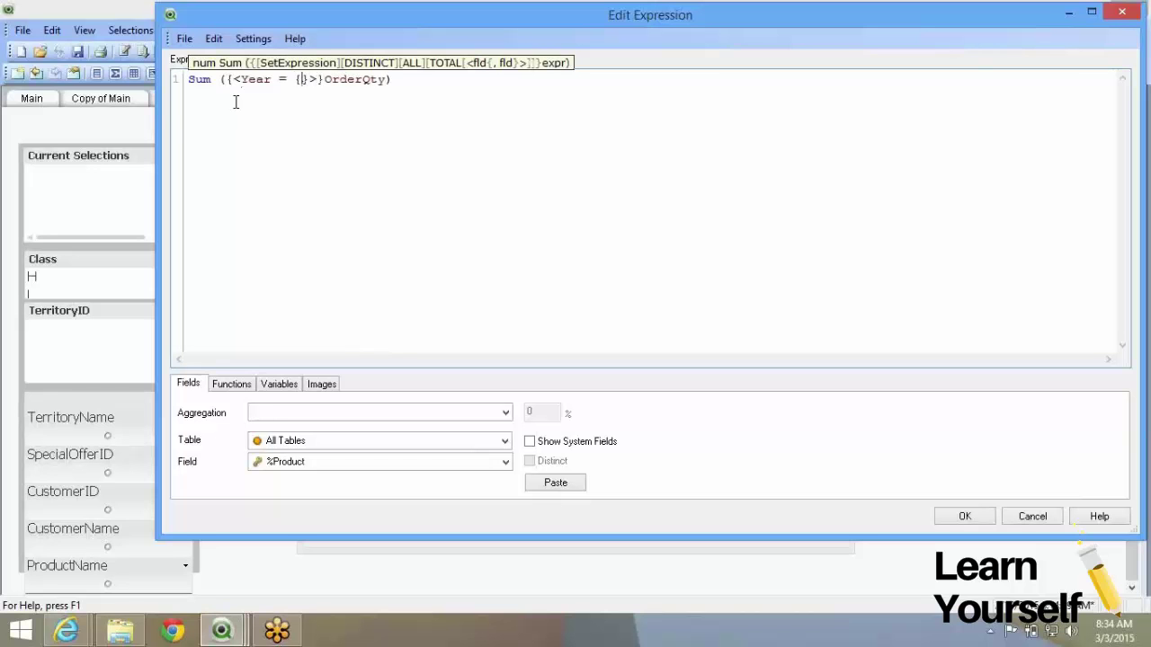
type("2")
type("008")
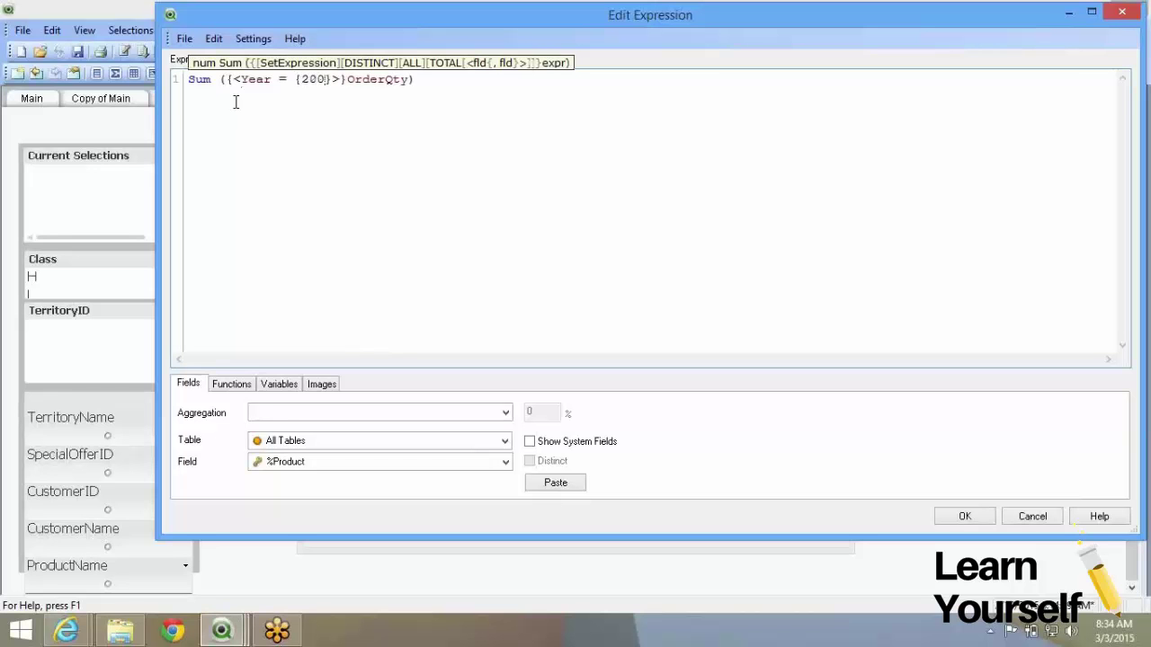
left_click(965, 518)
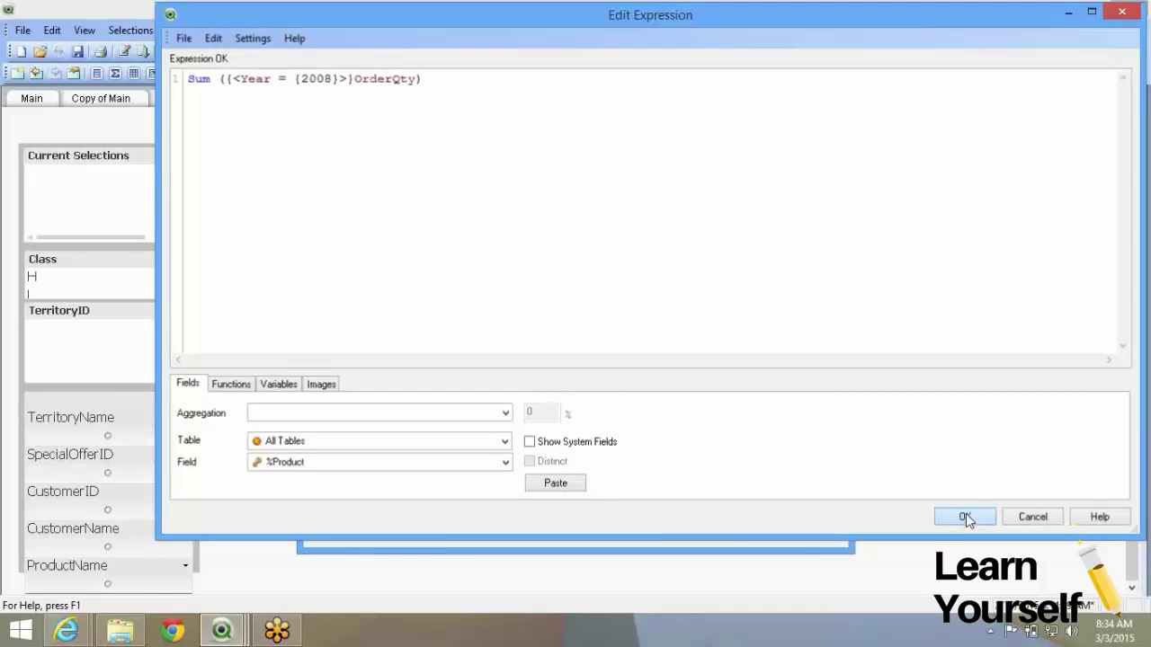
left_click(966, 517)
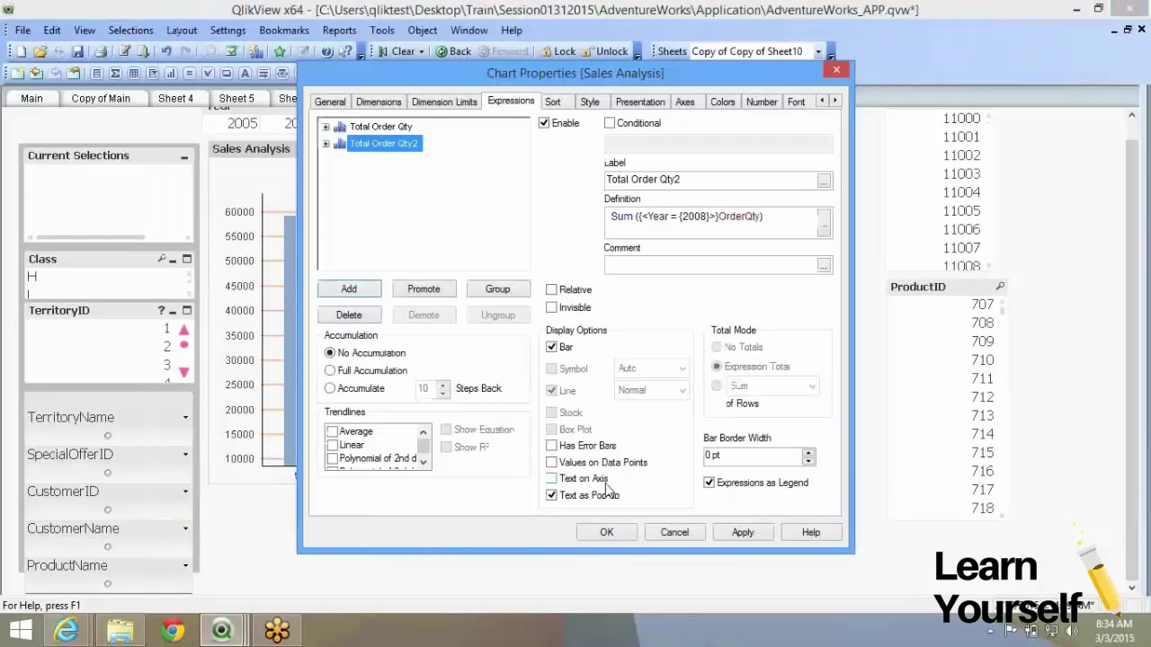
left_click(608, 536)
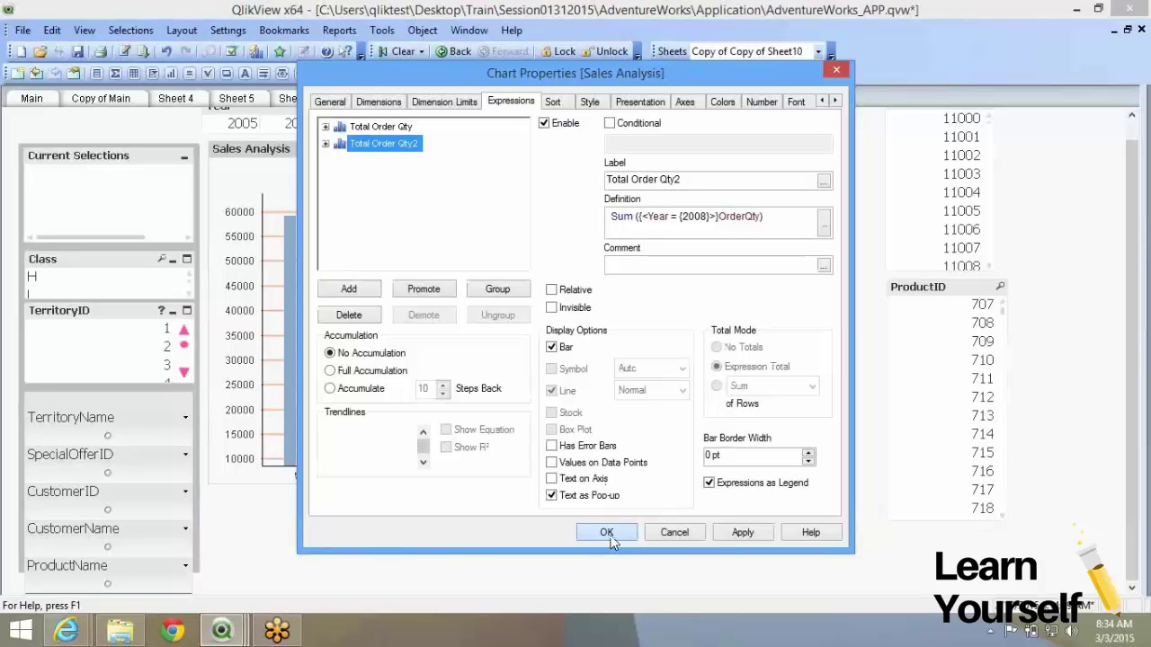
Step: Label the 2007 and 2008 expressions Total Order Qty 2007 and Total Order Qty 2008, and confirm the chart properties
left_click(607, 533)
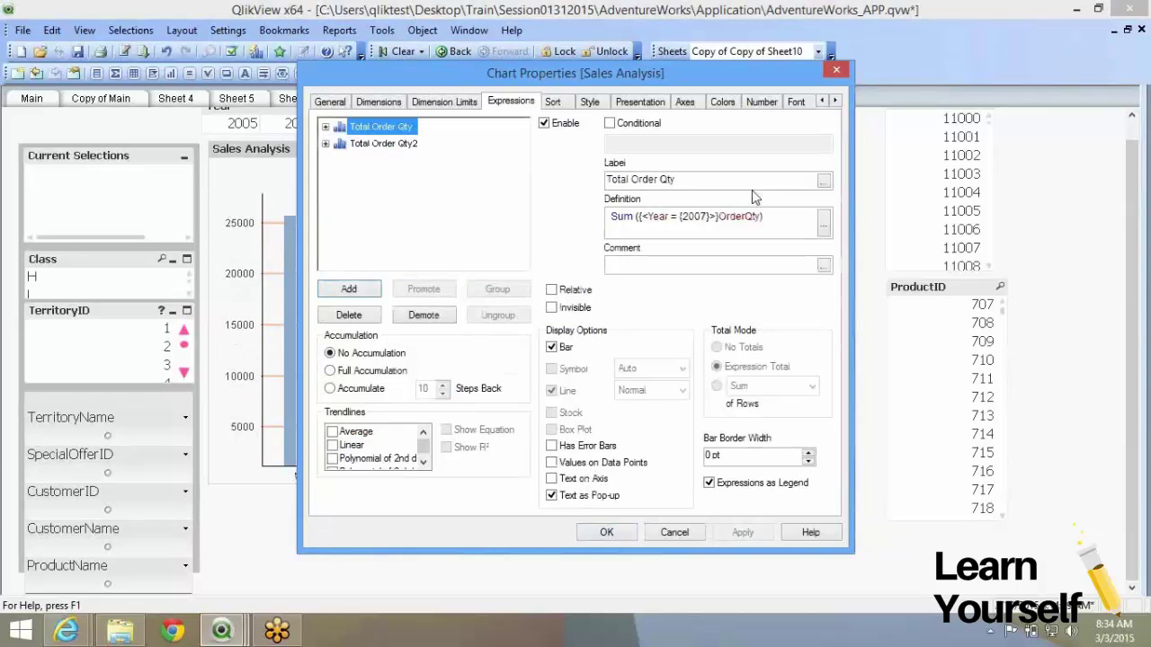
left_click(737, 183)
type("20")
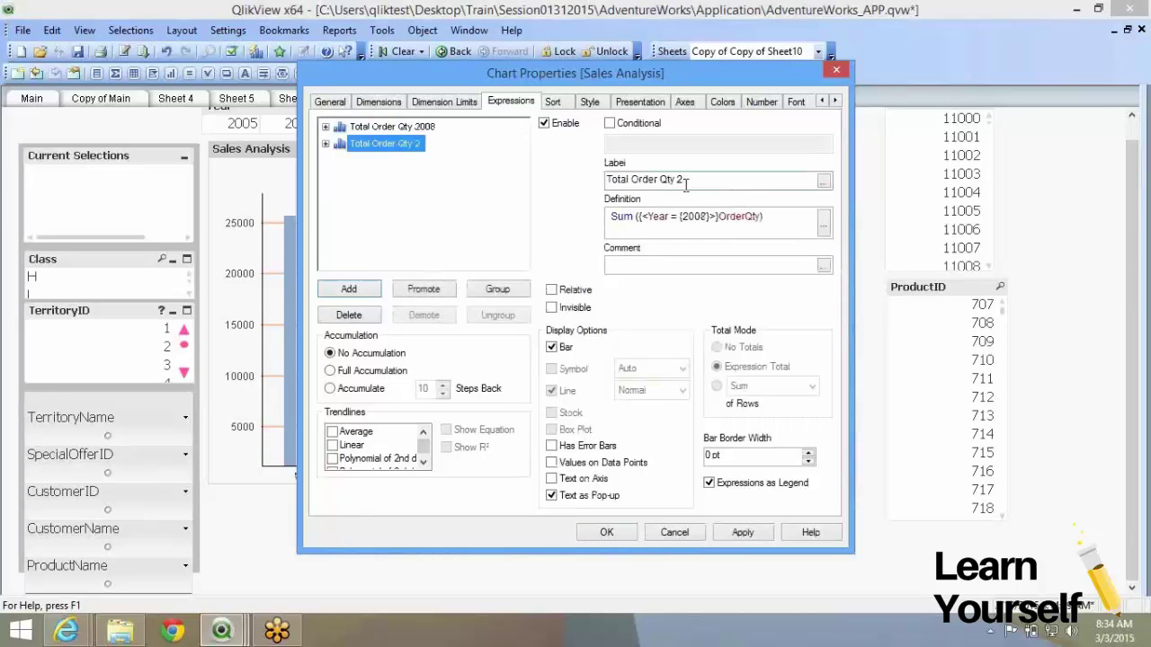
type("00")
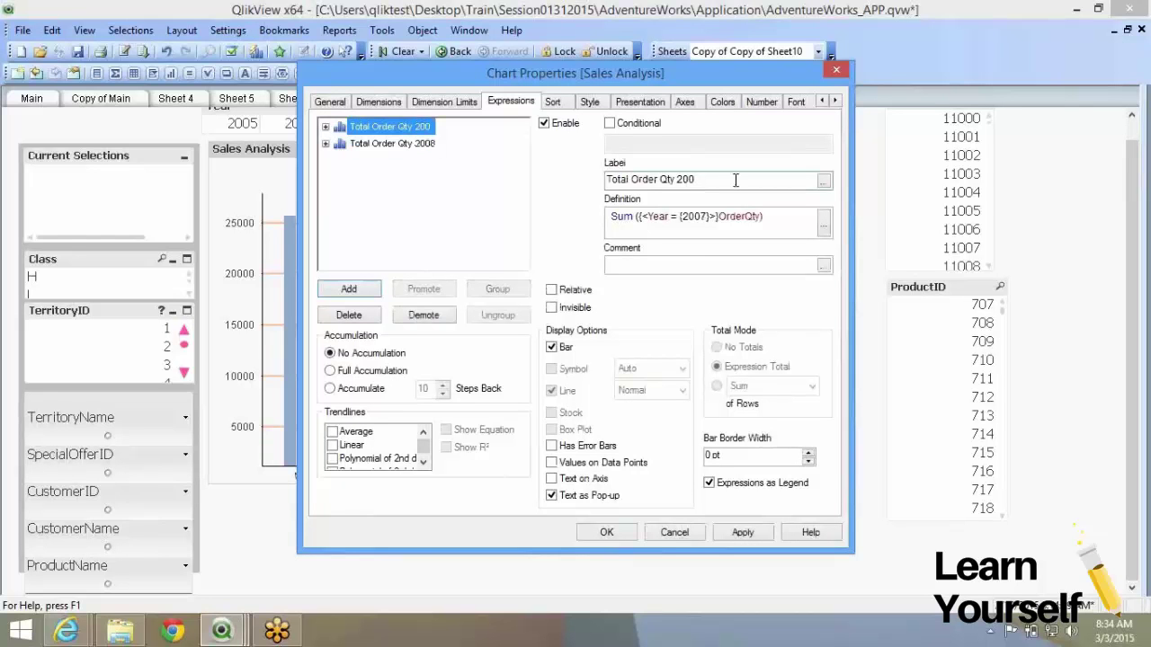
type("7")
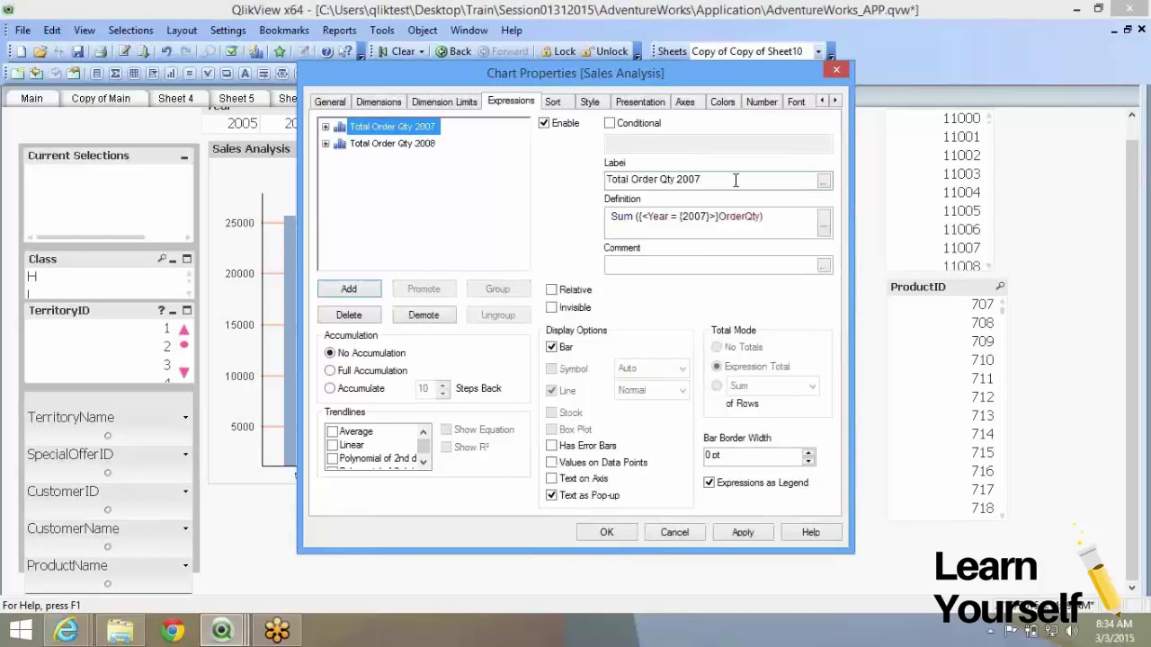
left_click(604, 532)
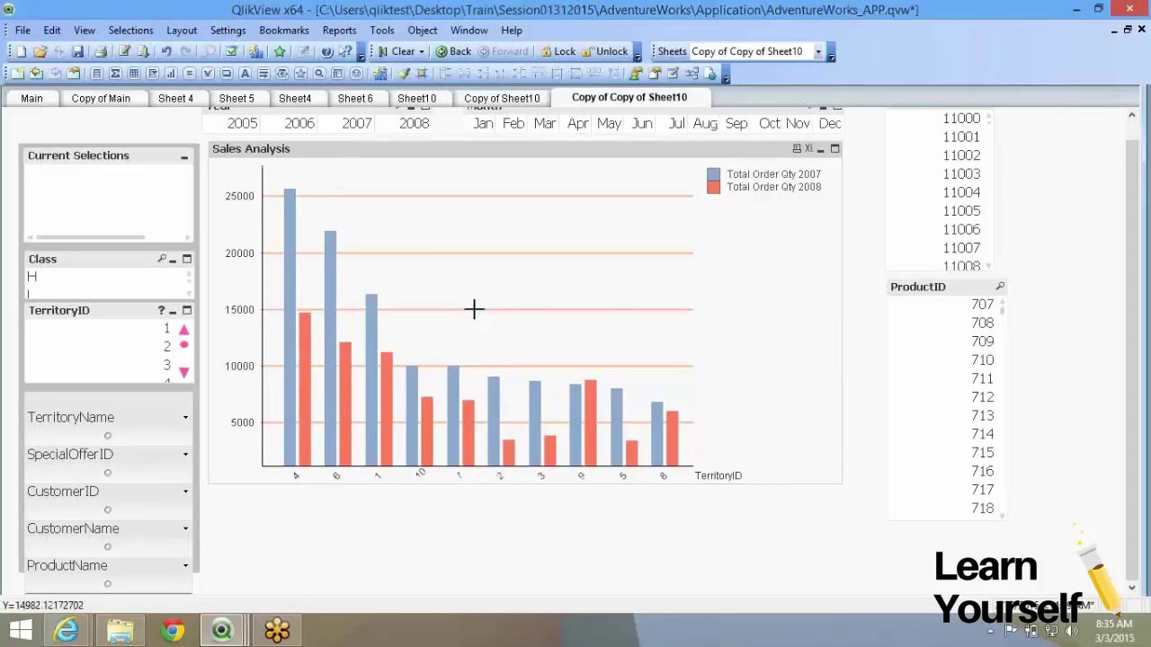
Step: Enable the Conditional option for the Total Order Qty 2007 expression, confirm the chart properties and save the document
key("alt+Return")
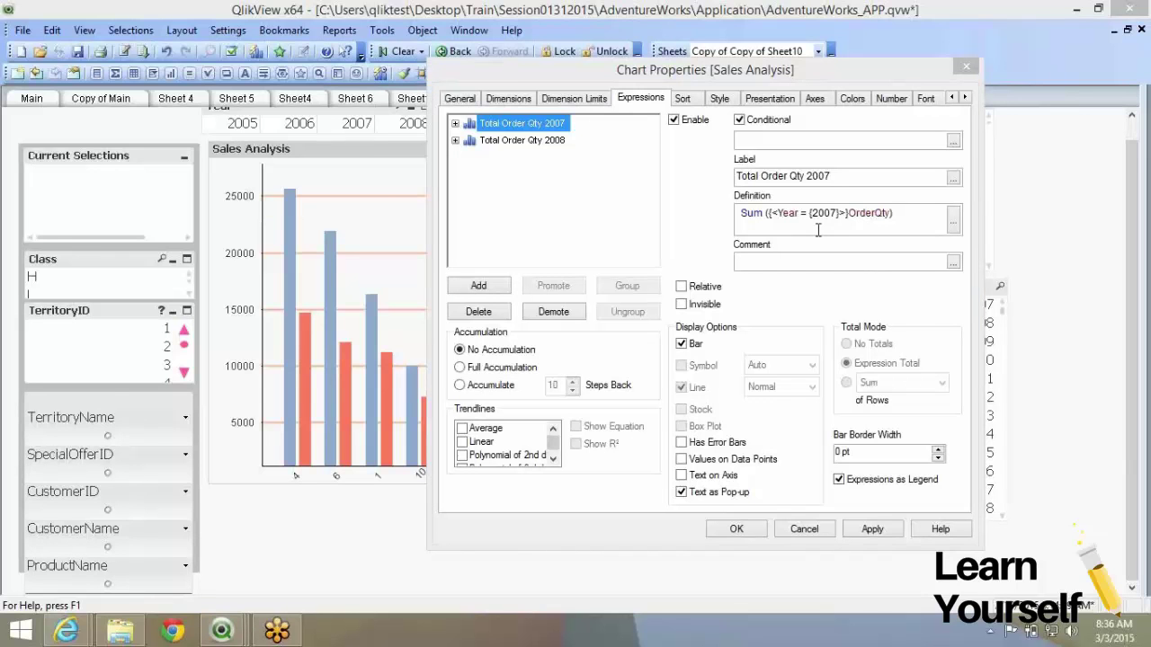
left_click(506, 99)
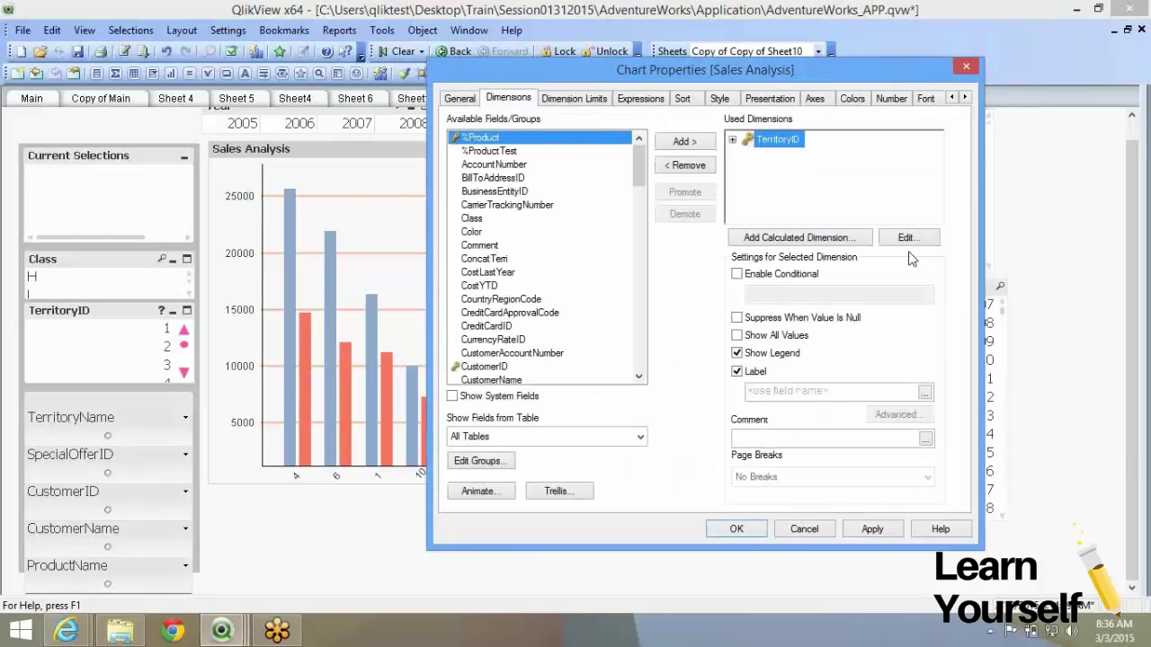
left_click(908, 239)
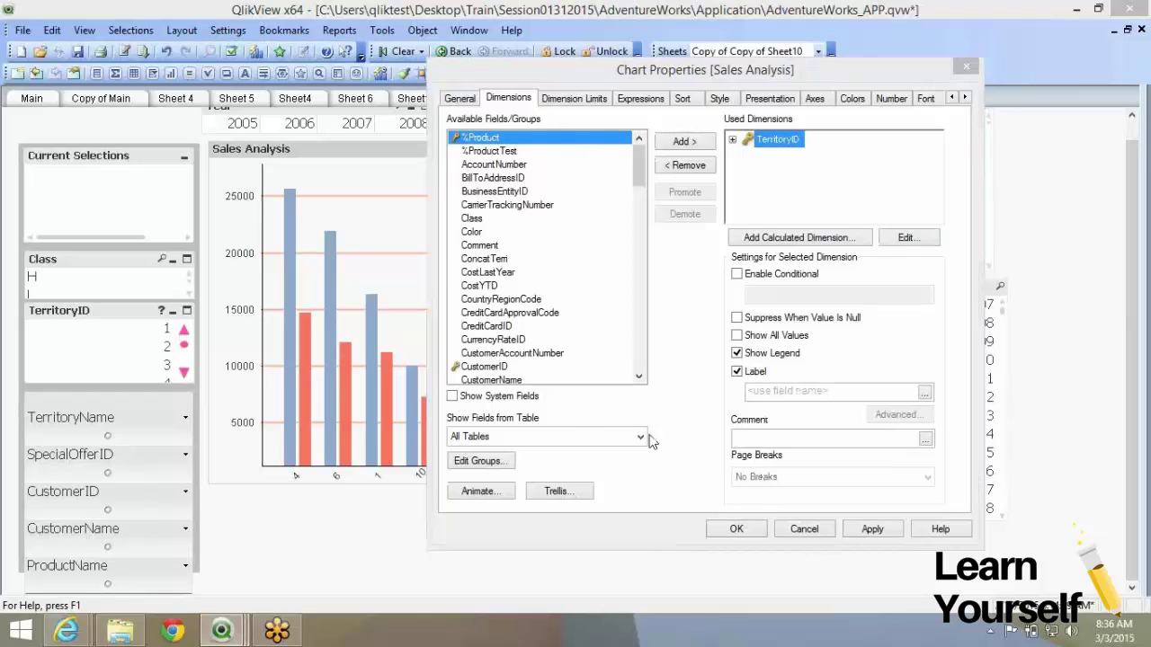
left_click(726, 536)
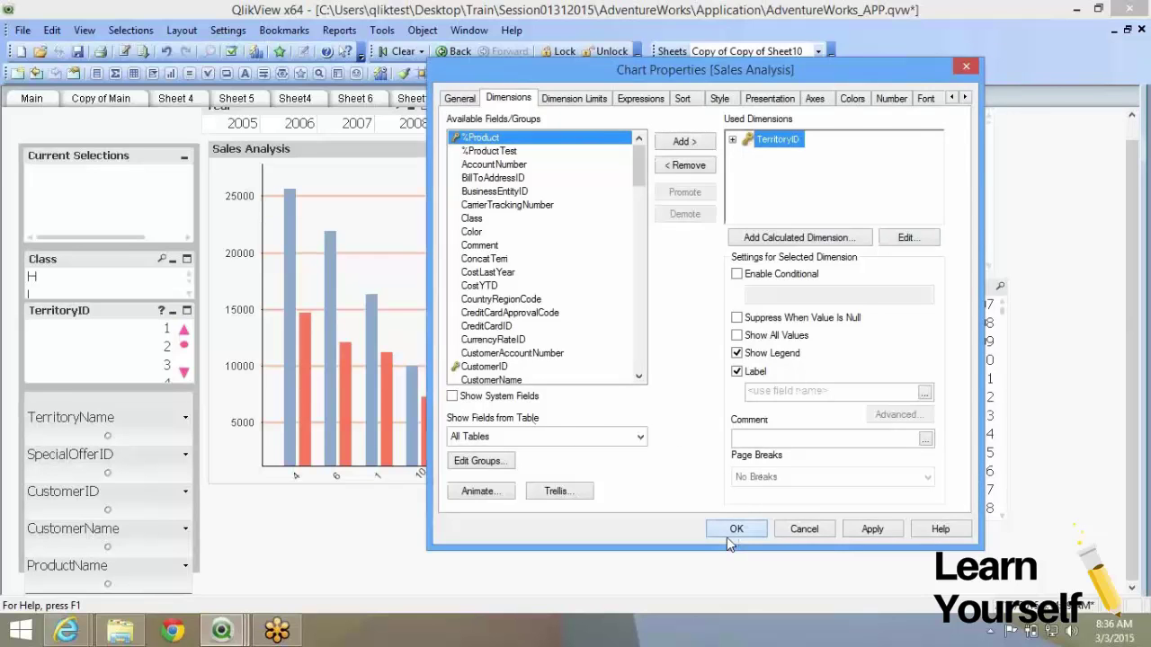
left_click(727, 537)
left_click(79, 52)
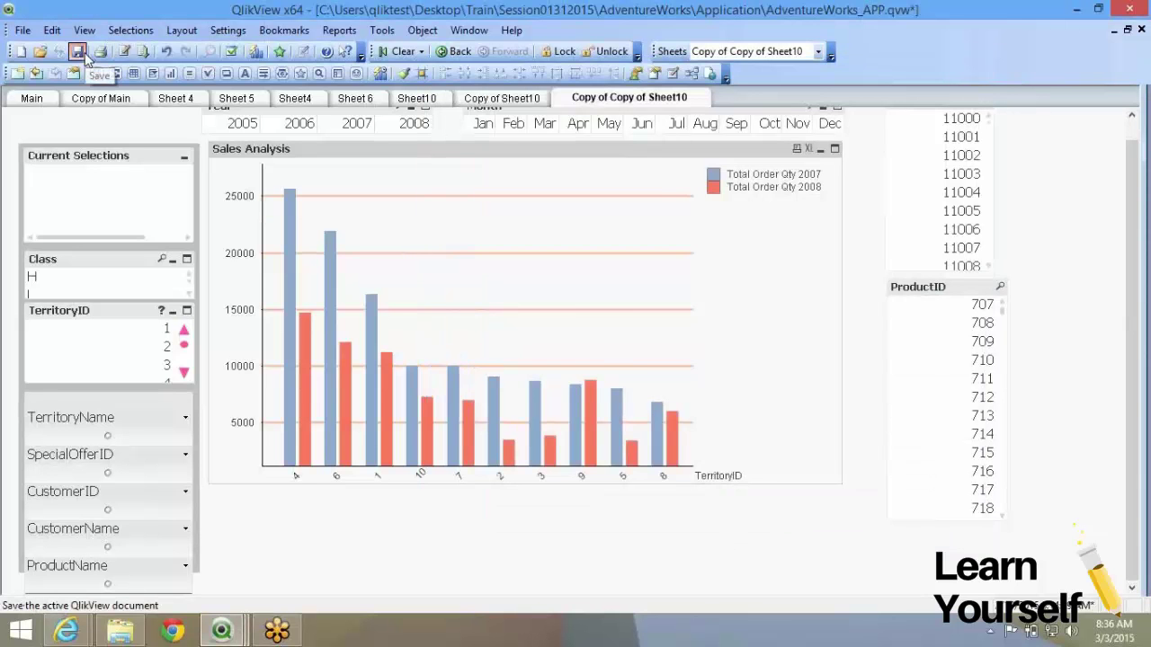
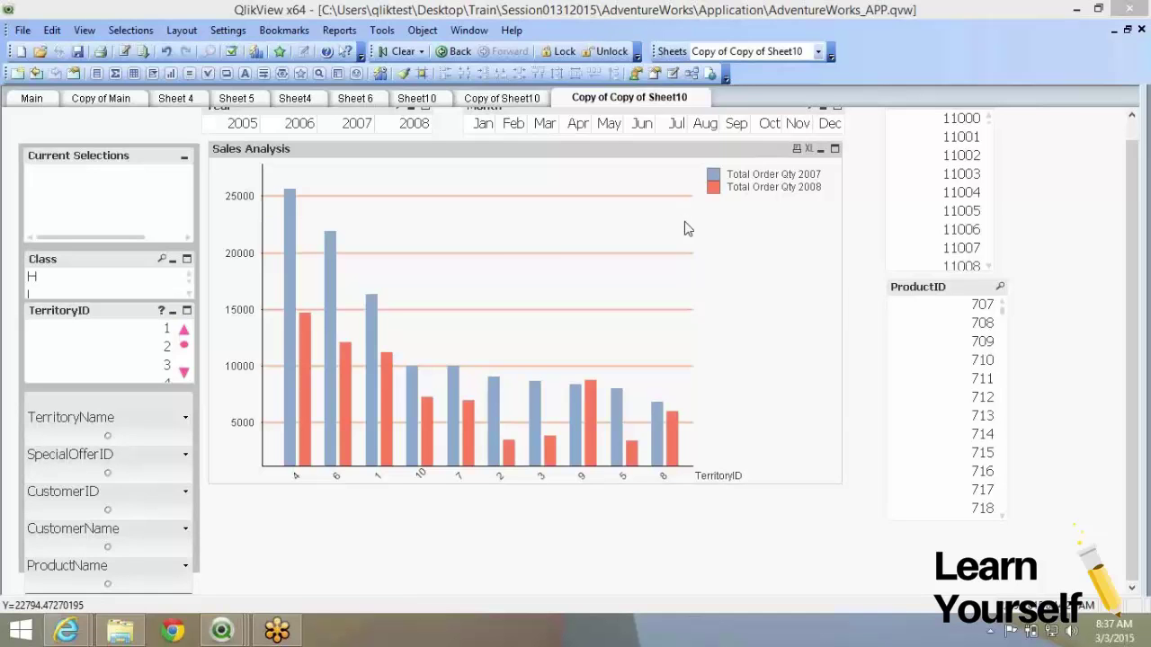
Step: Disable the Total Order Qty 2007 expression in the Sales Analysis chart's properties
right_click(466, 267)
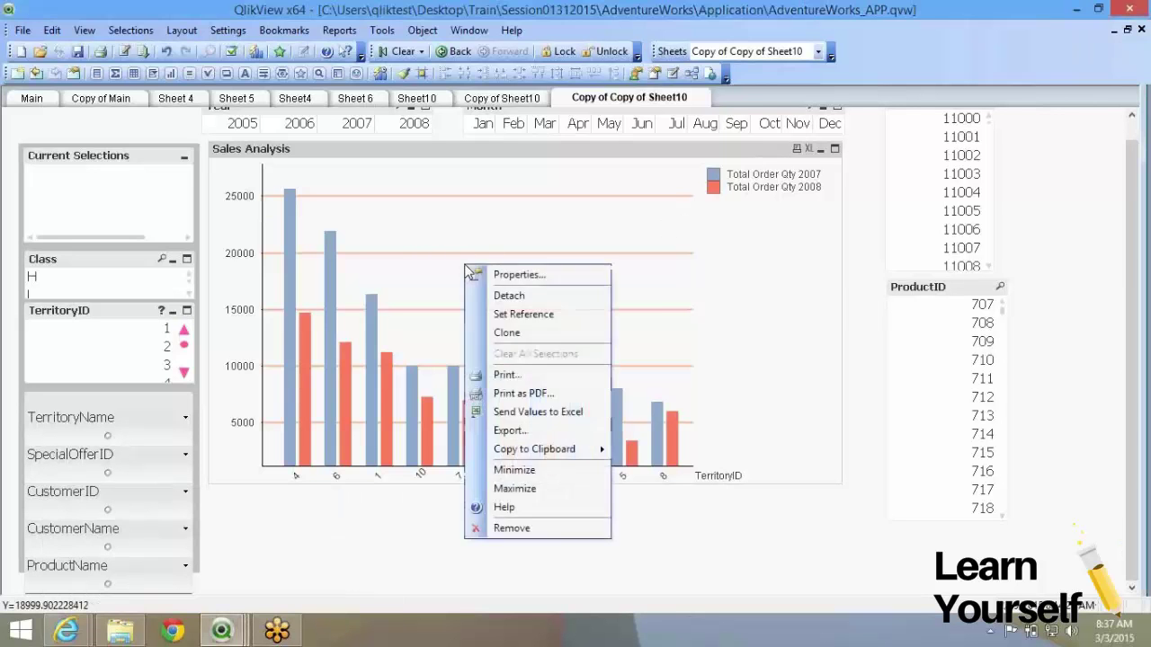
left_click(469, 273)
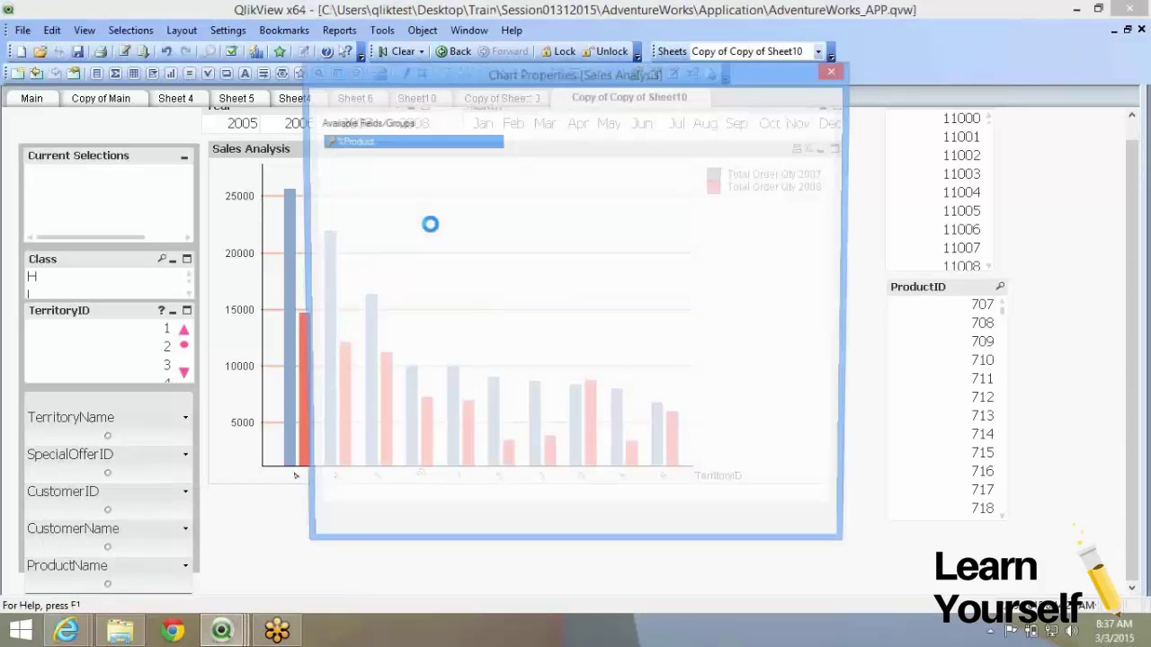
left_click(511, 101)
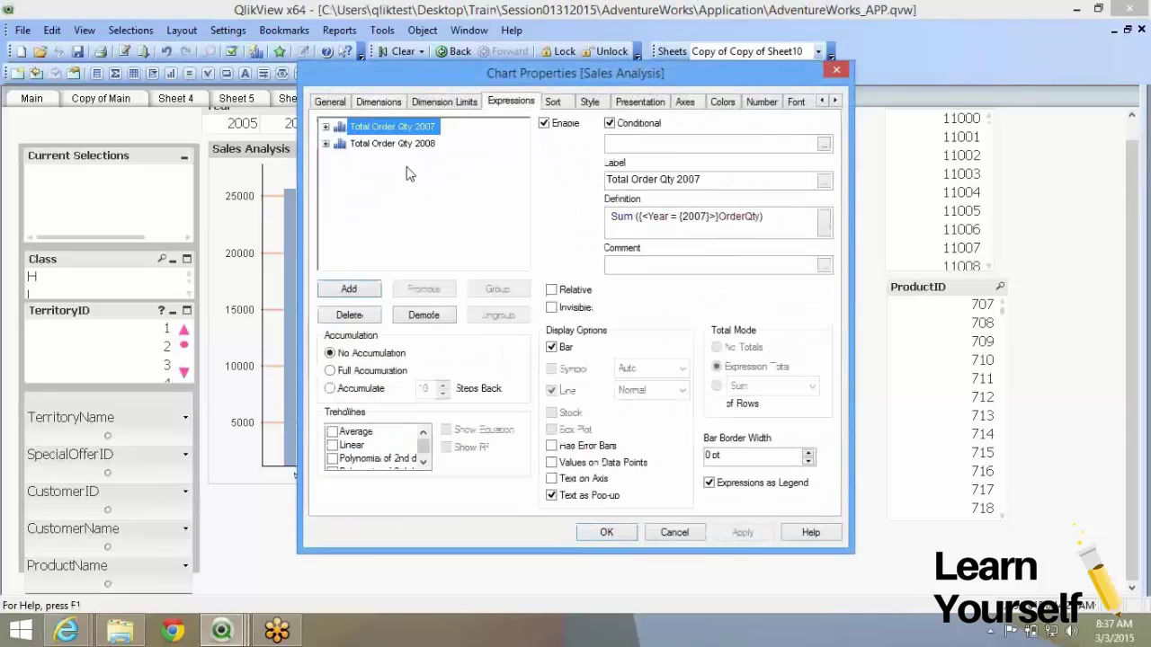
left_click(543, 123)
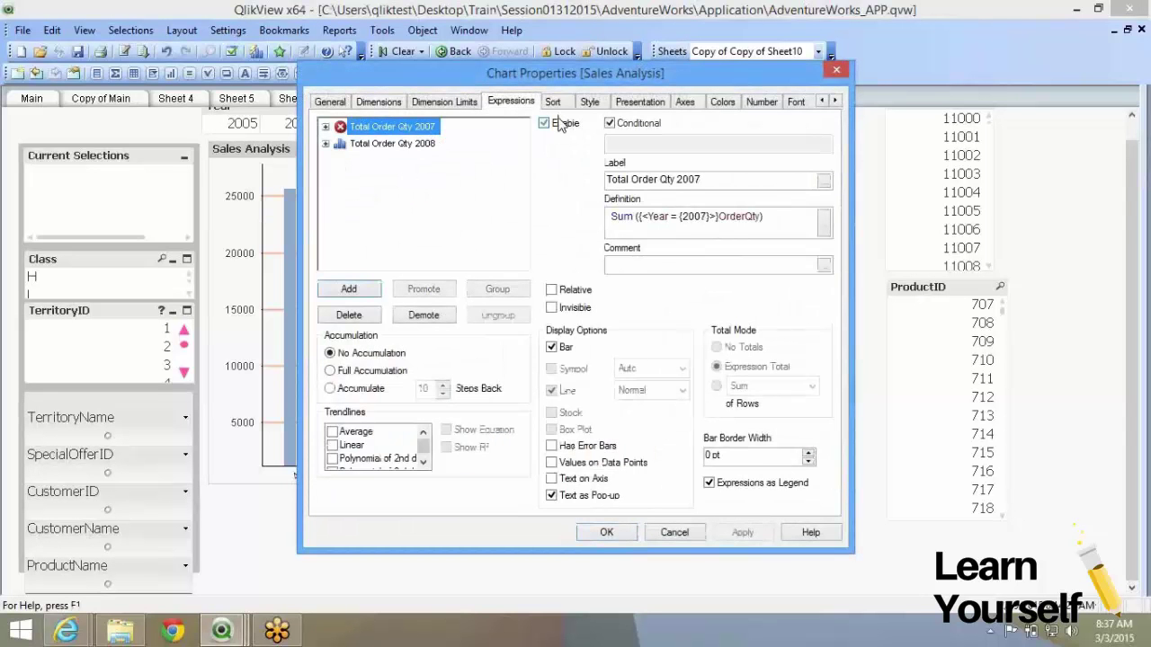
Step: Add SpecialOfferID as a second dimension after TerritoryID and set the chart's subtype to Stacked
left_click(382, 102)
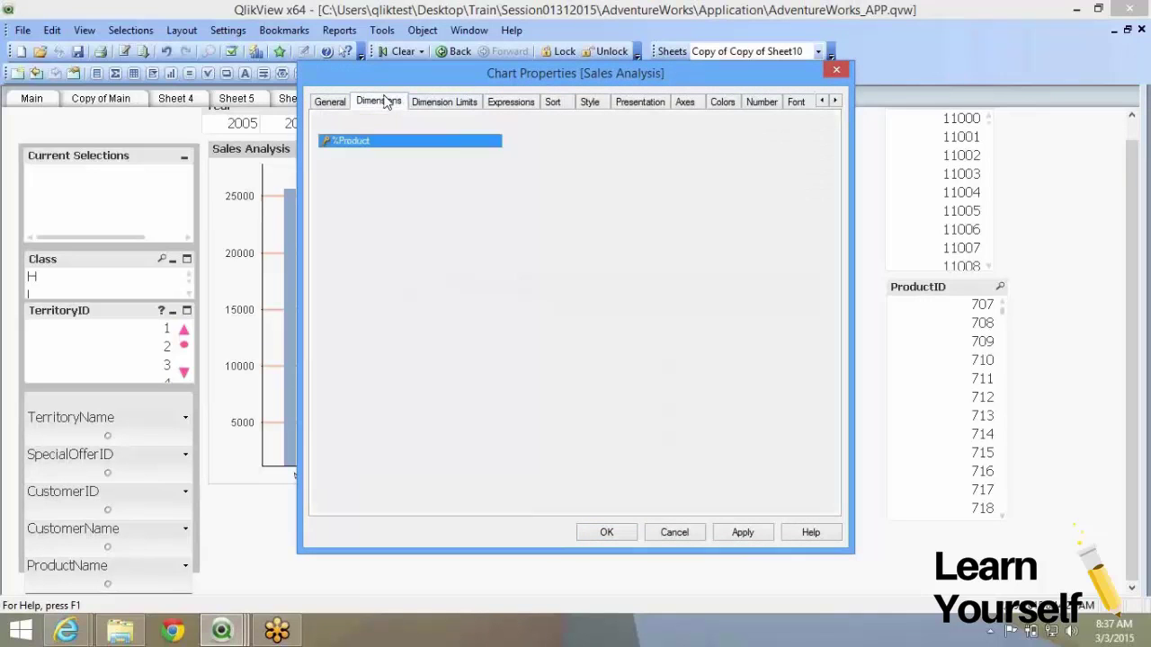
left_click(369, 316)
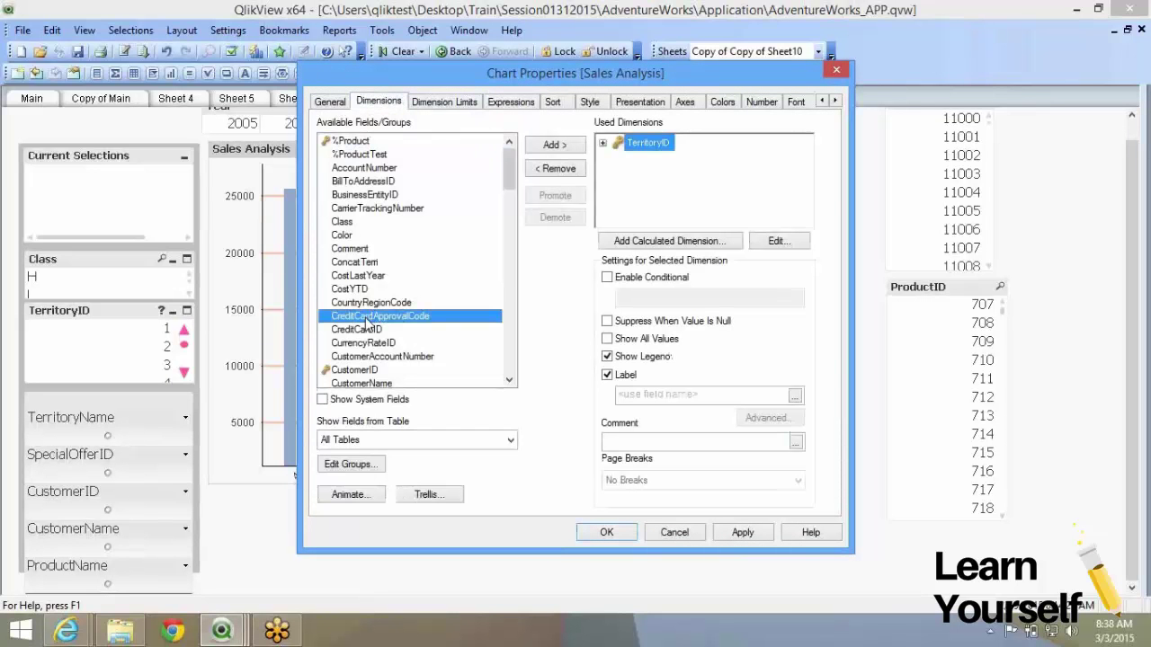
key("s")
left_click_drag(509, 274, 509, 326)
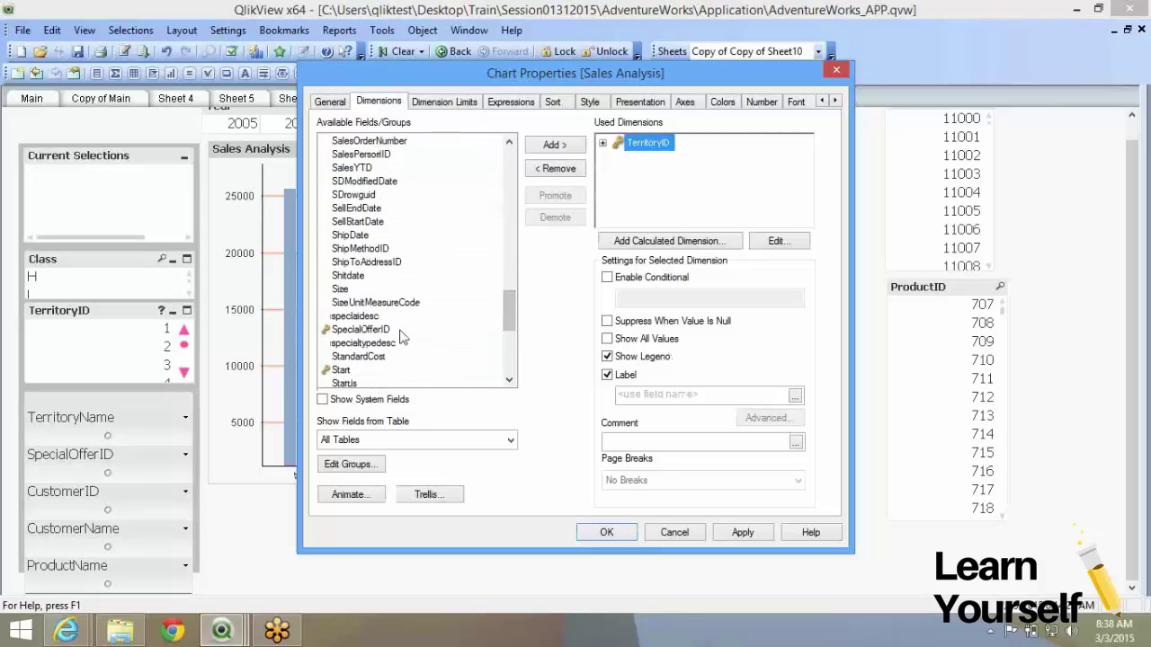
left_click(404, 330)
left_click(553, 146)
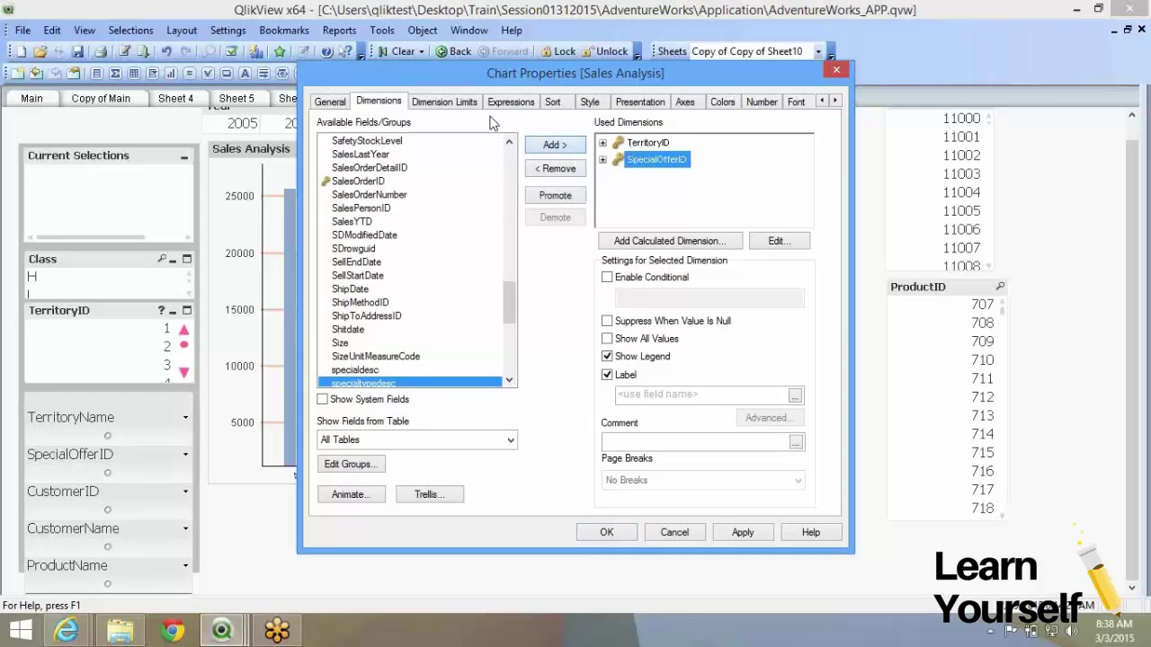
left_click(587, 101)
left_click(603, 170)
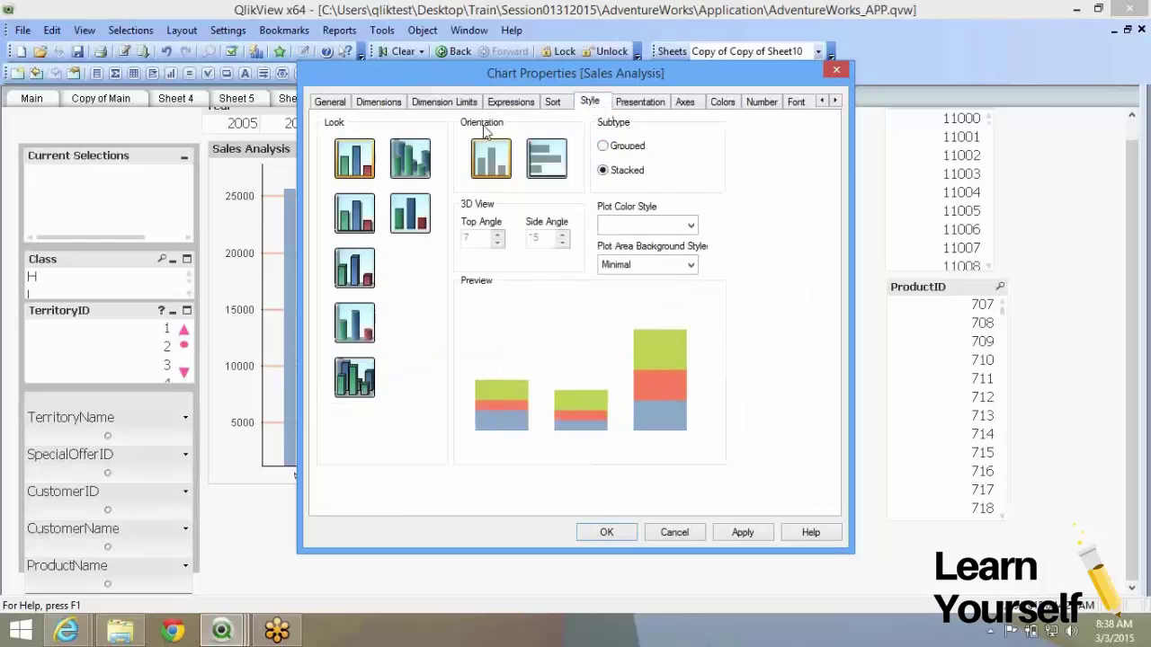
Step: Enable Values on Data Points and Relative for the Total Order Qty 2007 expression, and confirm the chart properties
left_click(518, 104)
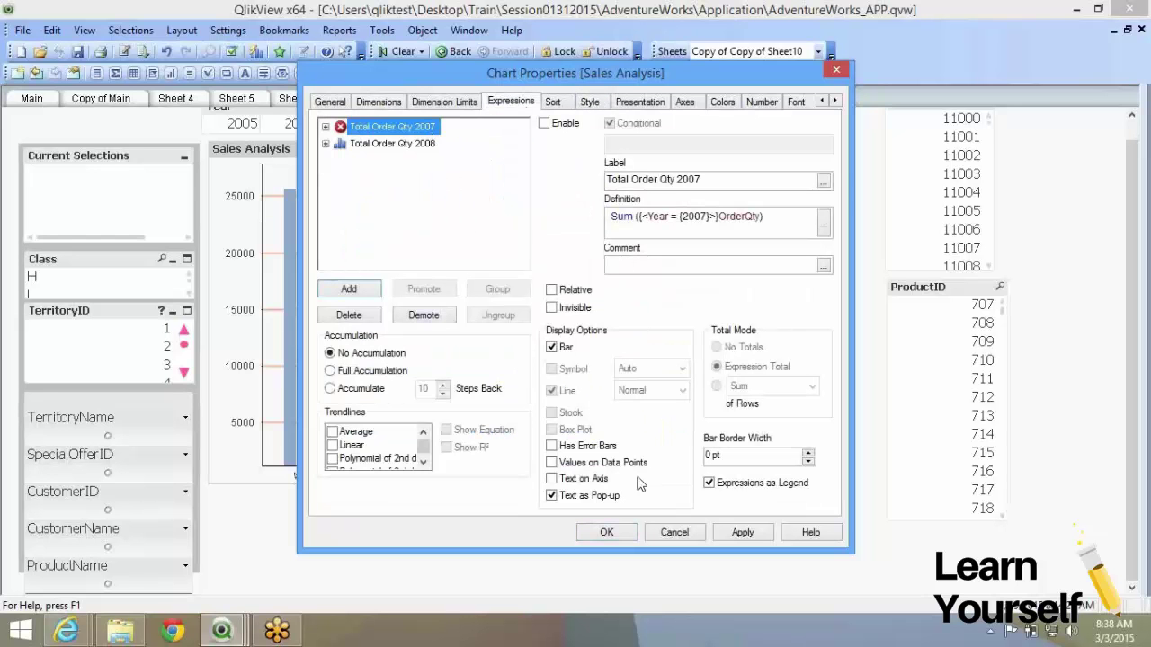
left_click(604, 463)
left_click(563, 292)
left_click(616, 535)
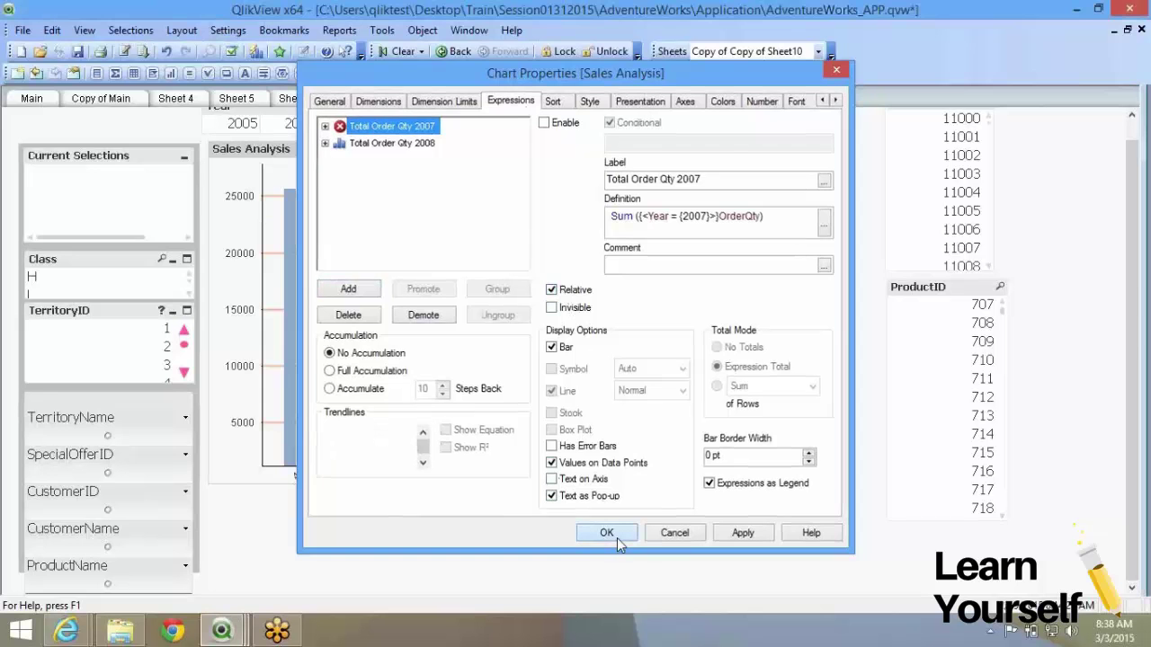
Step: Enable Relative and Values on Data Points for the Total Order Qty 2008 expression, and confirm the chart properties
mouse_move(306, 213)
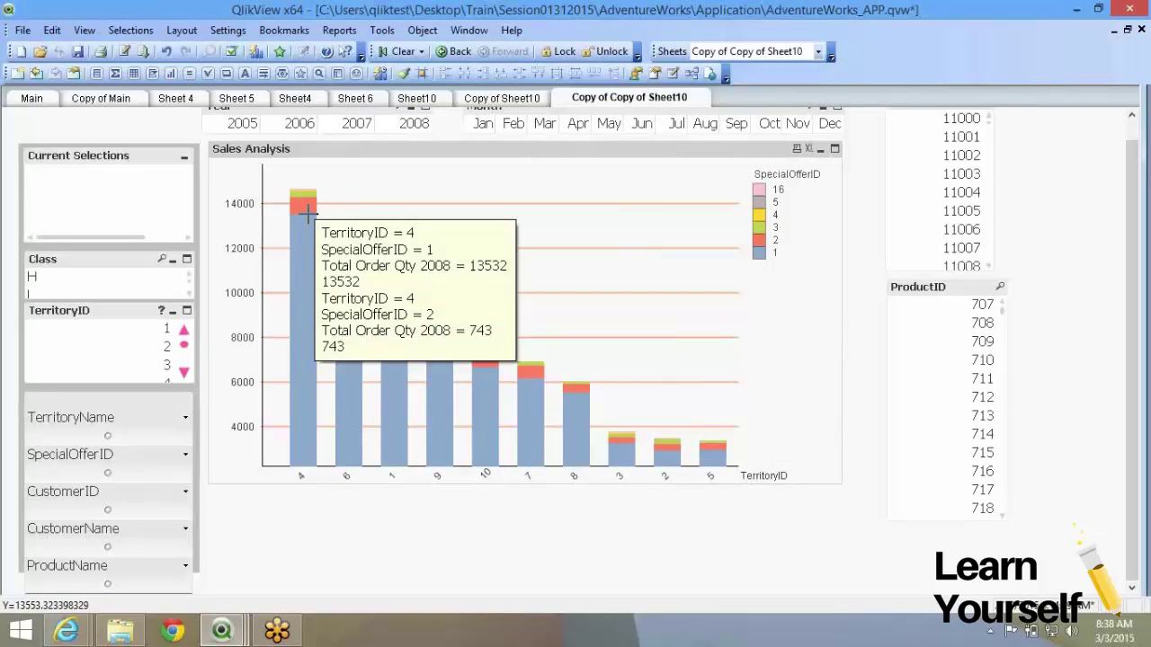
mouse_move(307, 264)
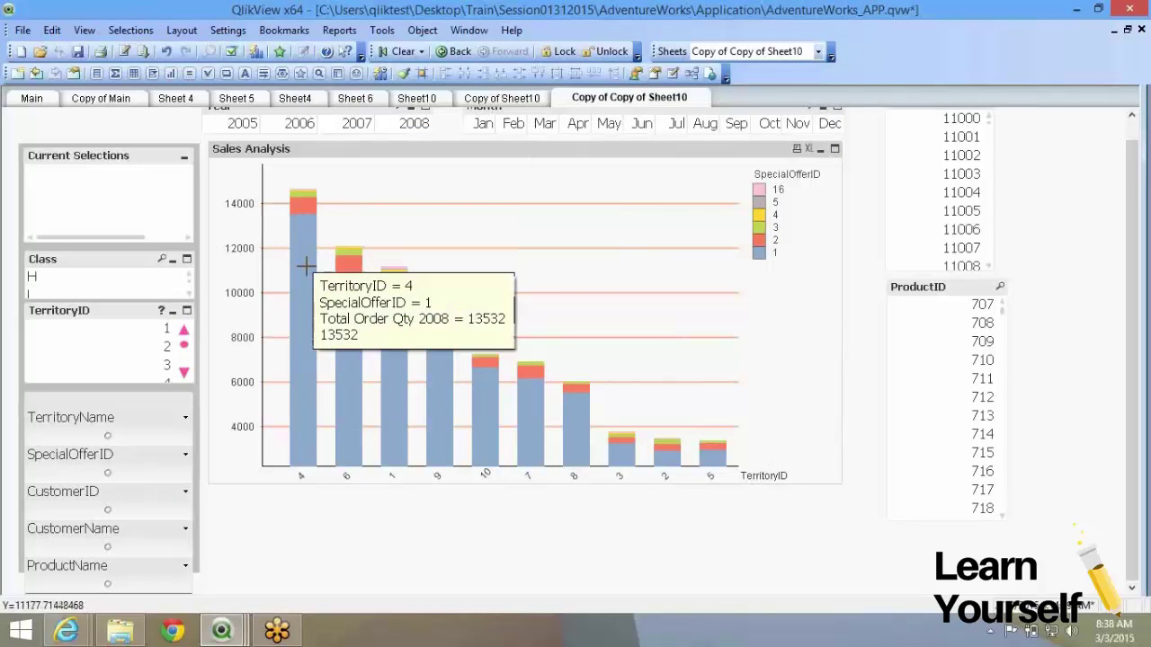
right_click(307, 265)
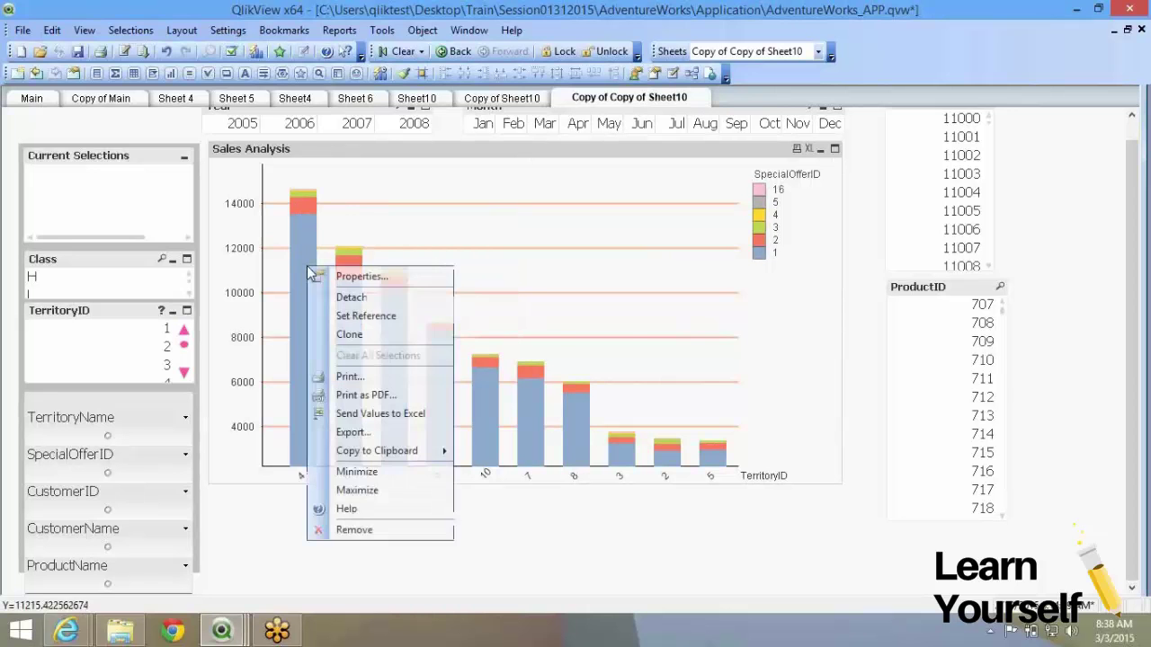
left_click(621, 333)
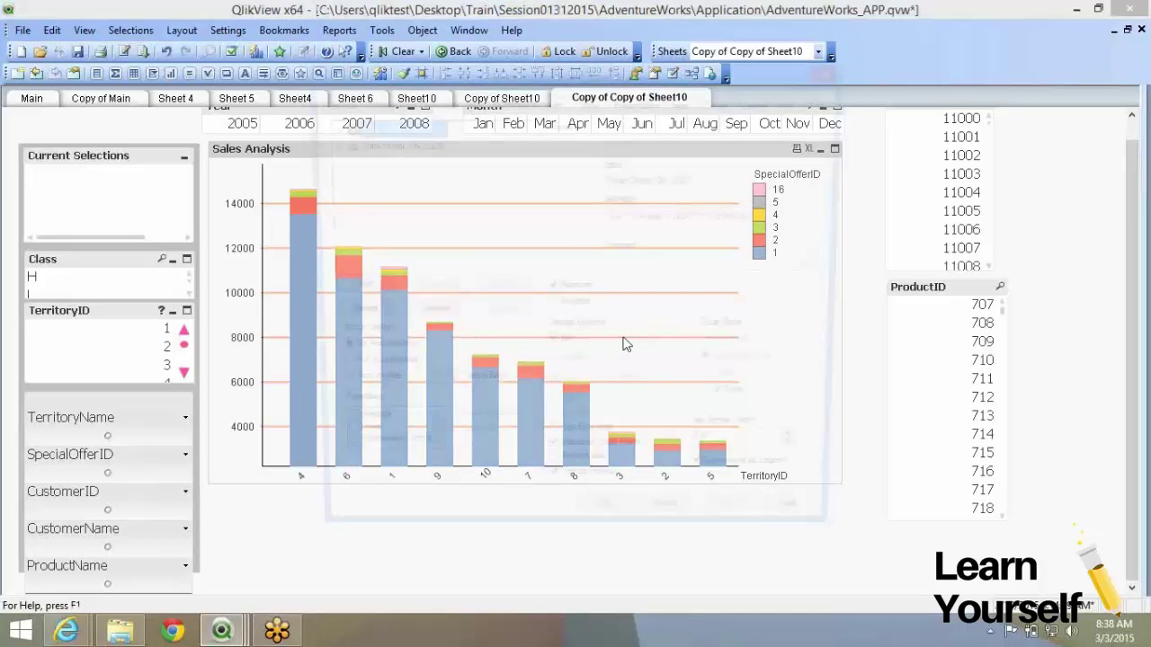
left_click(585, 485)
left_click(583, 484)
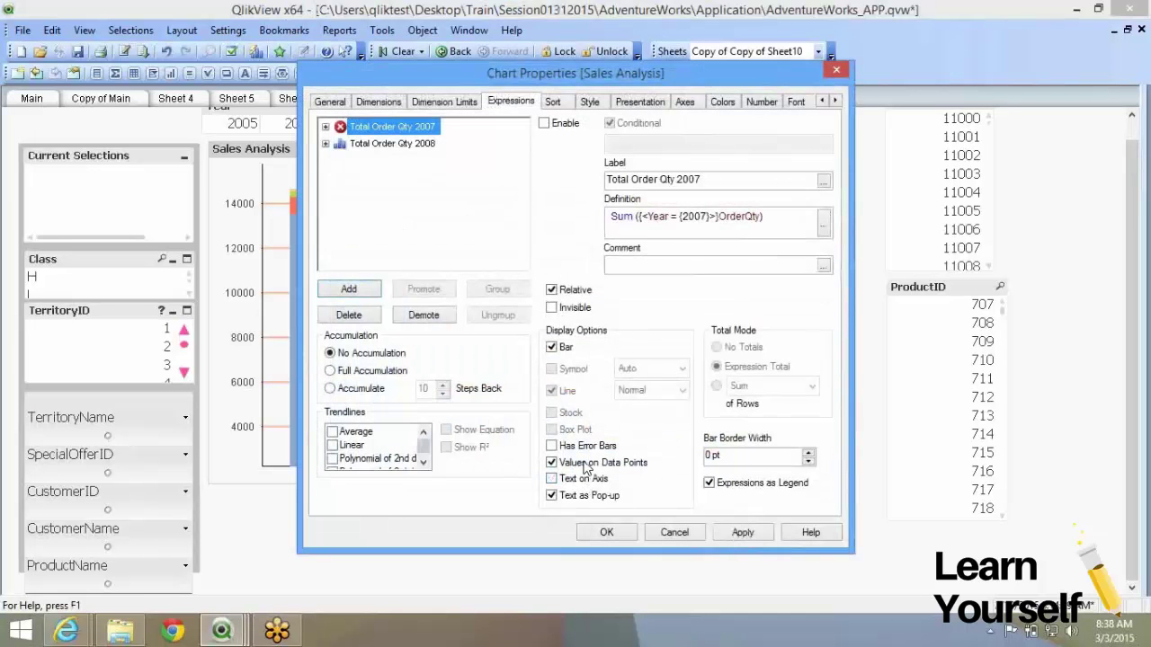
left_click(421, 145)
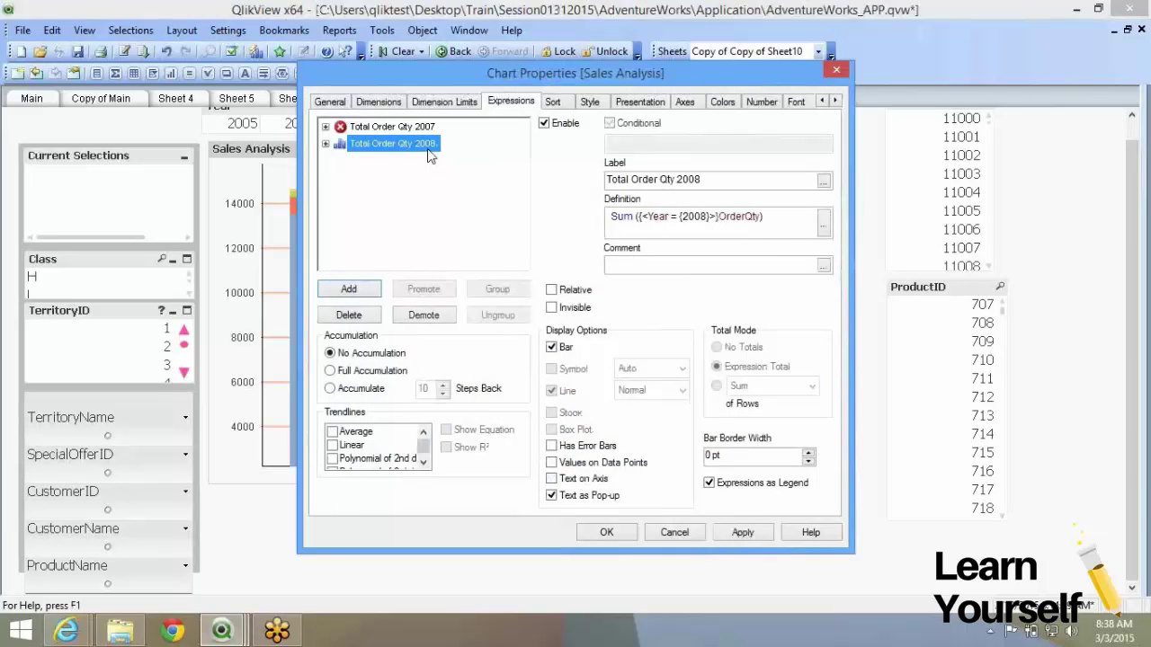
left_click(573, 289)
left_click(609, 540)
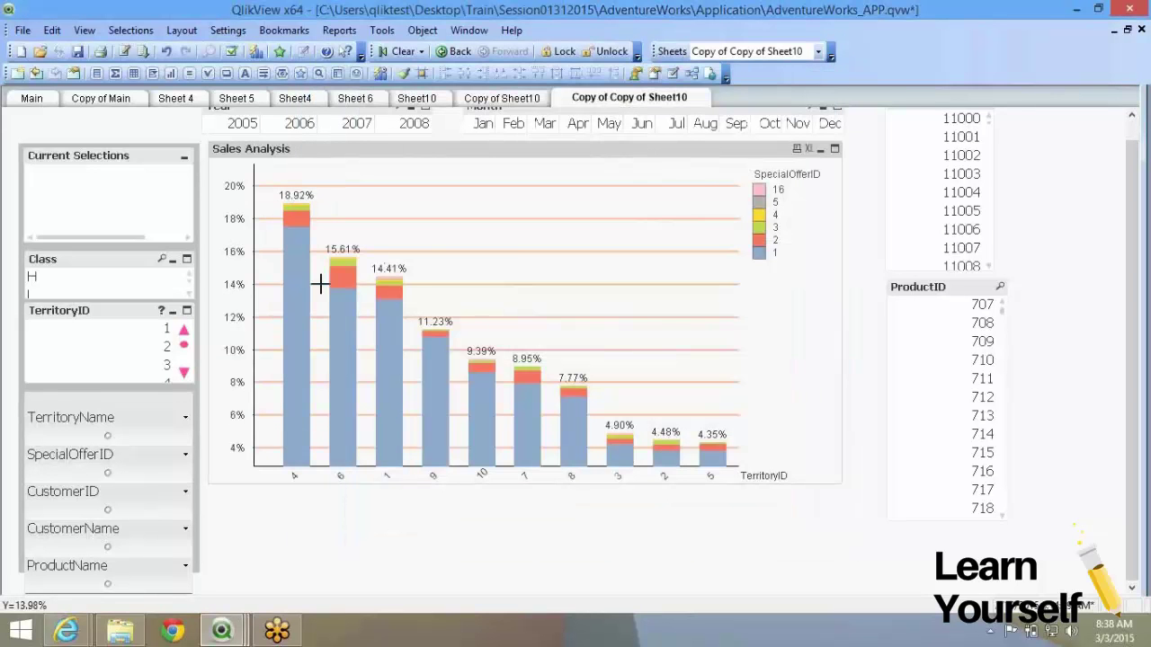
Step: Disable Relative for the Total Order Qty 2007 expression and confirm the chart properties
mouse_move(298, 251)
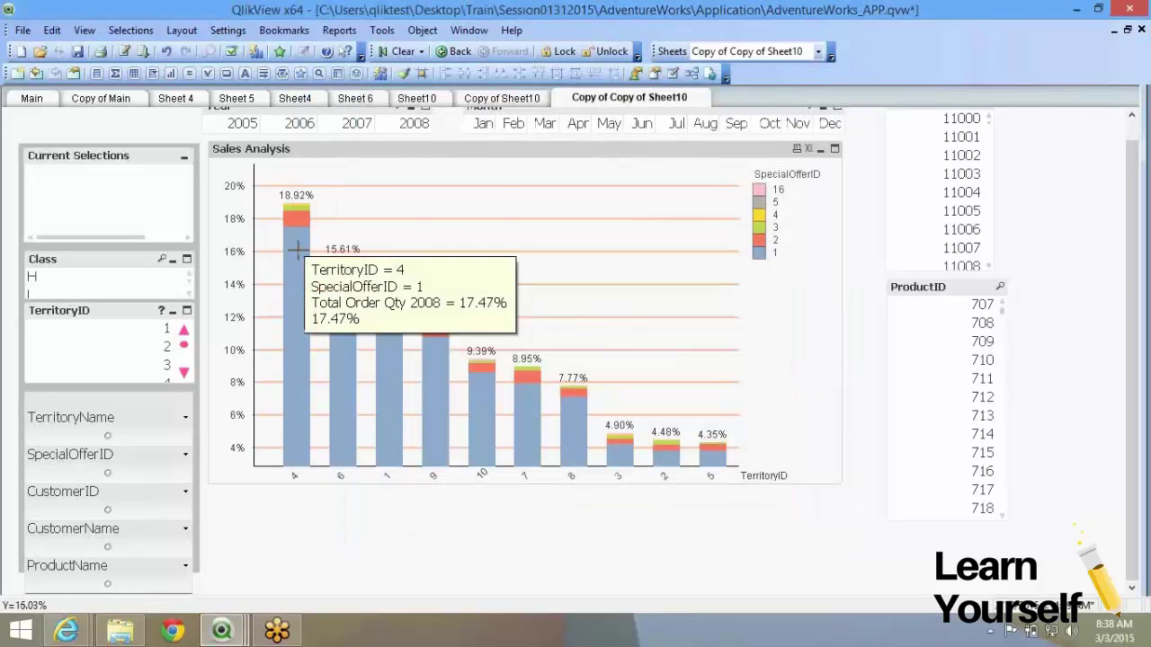
mouse_move(297, 219)
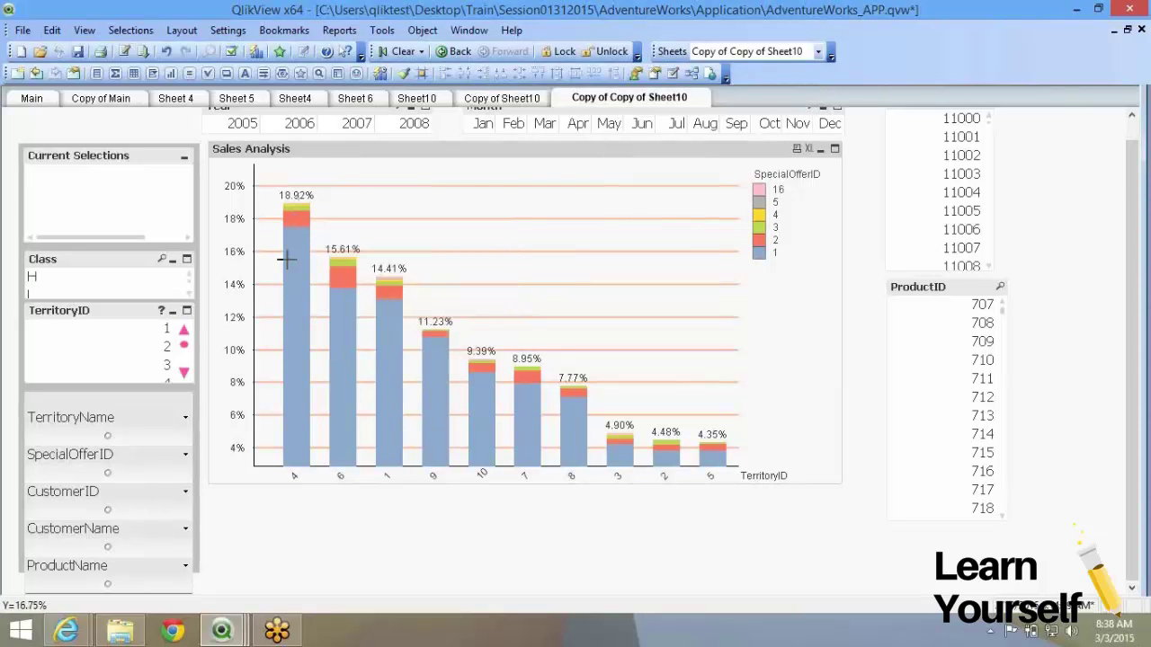
mouse_move(301, 286)
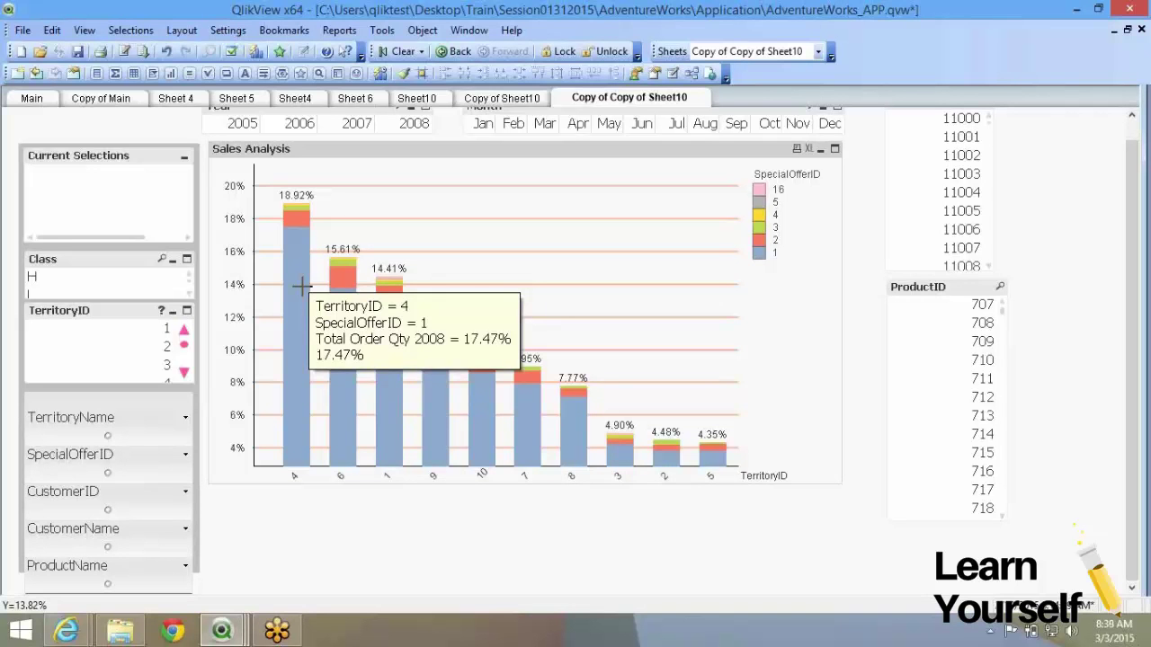
right_click(301, 286)
left_click(405, 268)
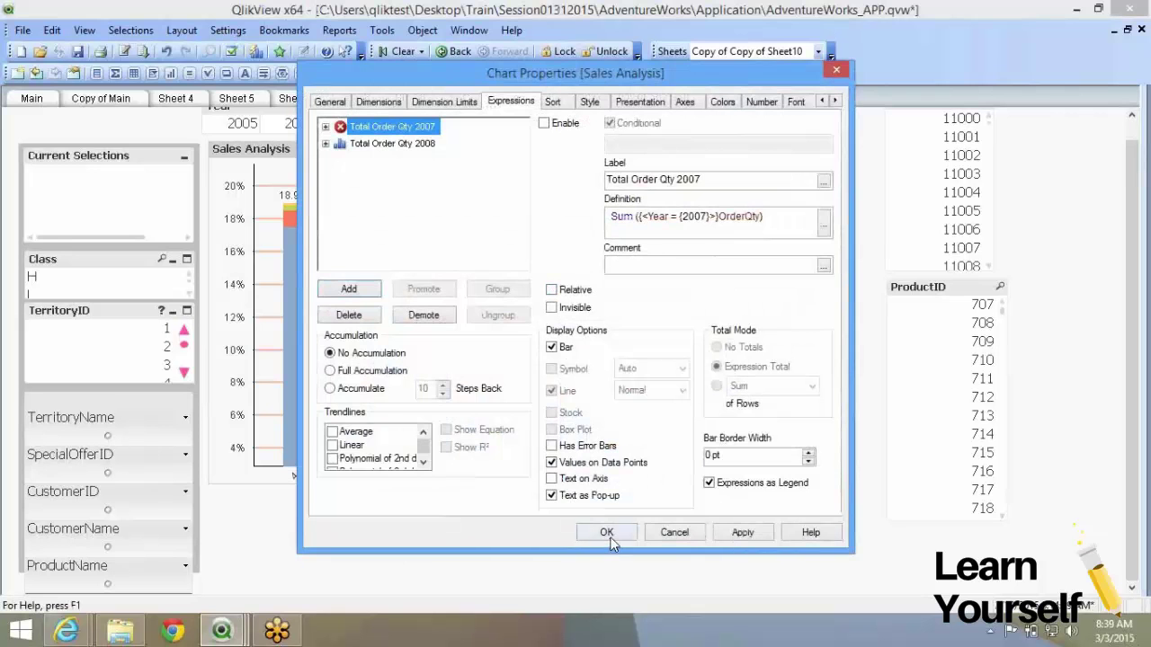
left_click(607, 533)
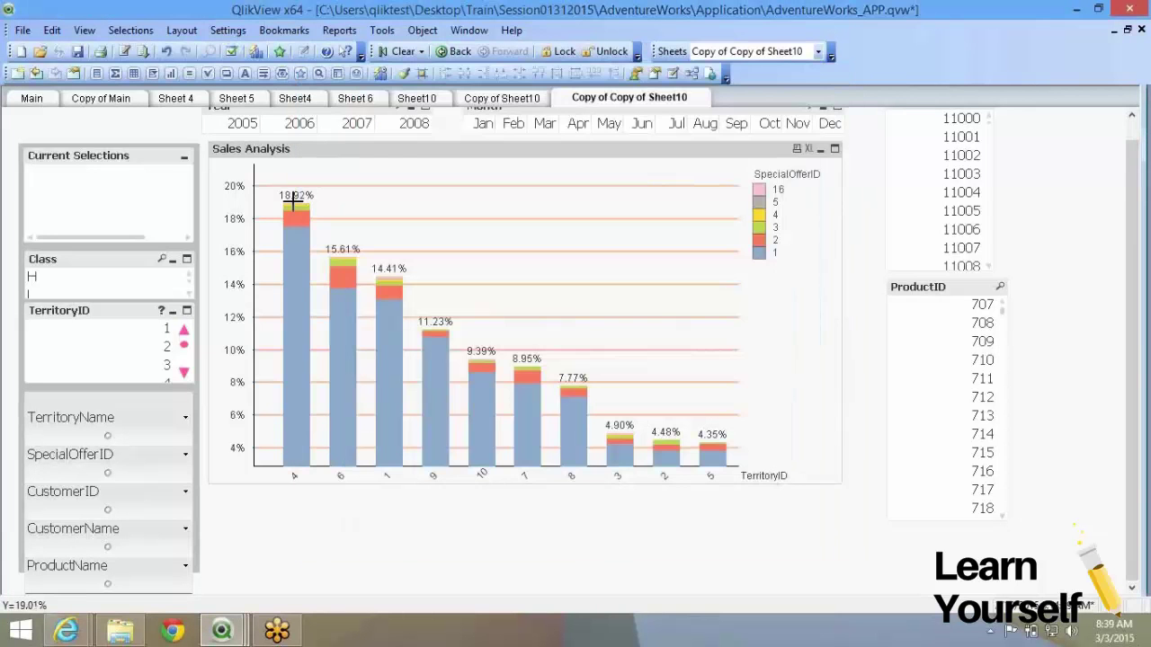
Step: Disable Relative for the Total Order Qty 2008 expression and confirm the chart properties
right_click(429, 206)
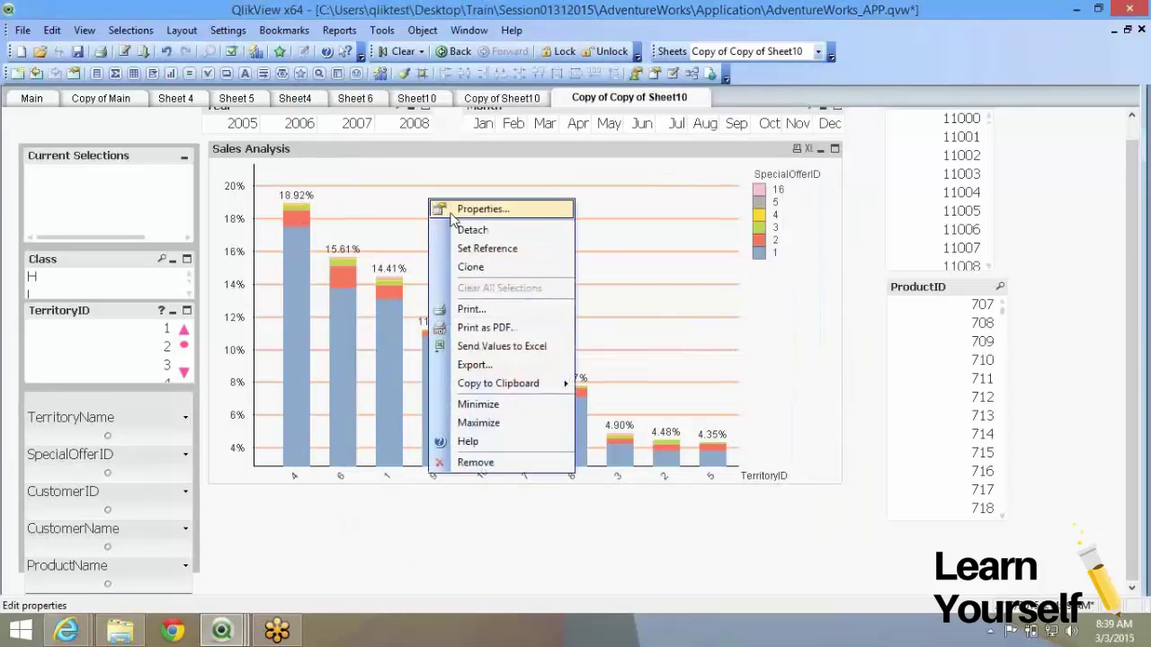
key("Escape")
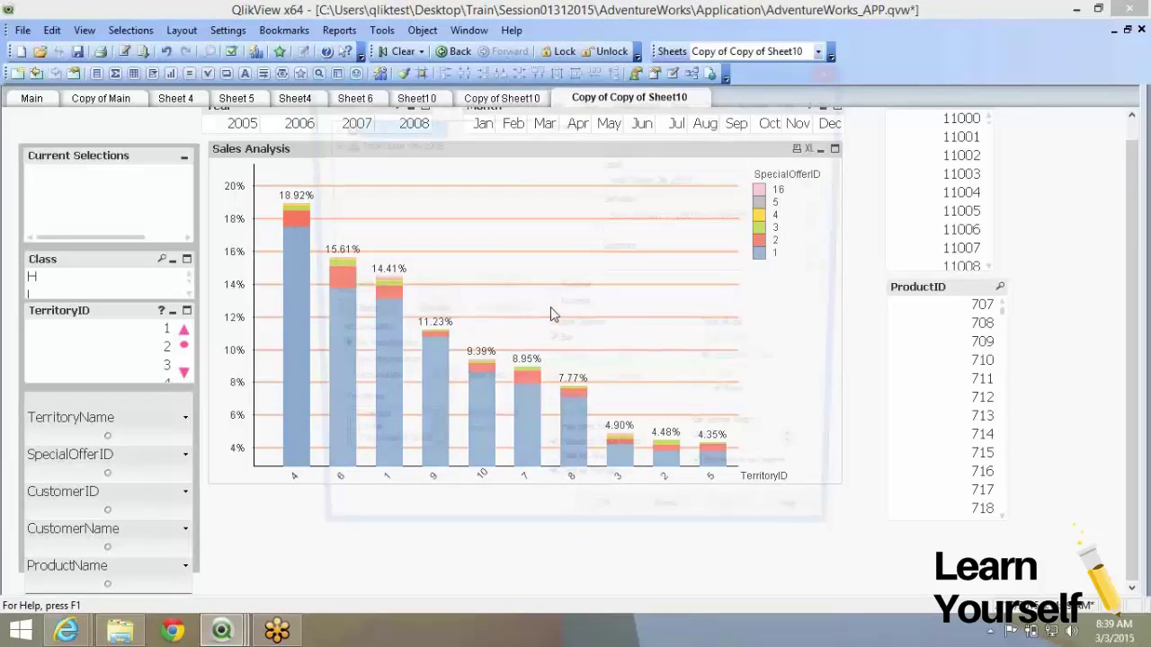
key("alt+Return")
key("Down")
left_click(564, 289)
left_click(607, 534)
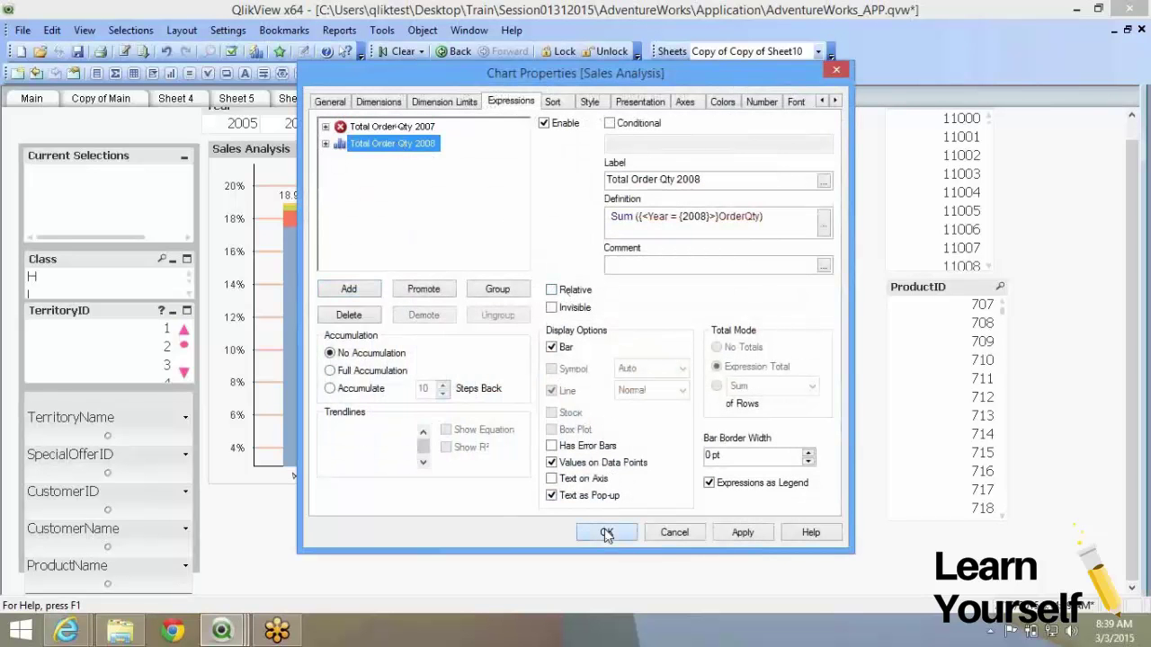
Step: Enable Relative again for the Total Order Qty 2008 expression and confirm the chart properties
right_click(373, 212)
left_click(383, 220)
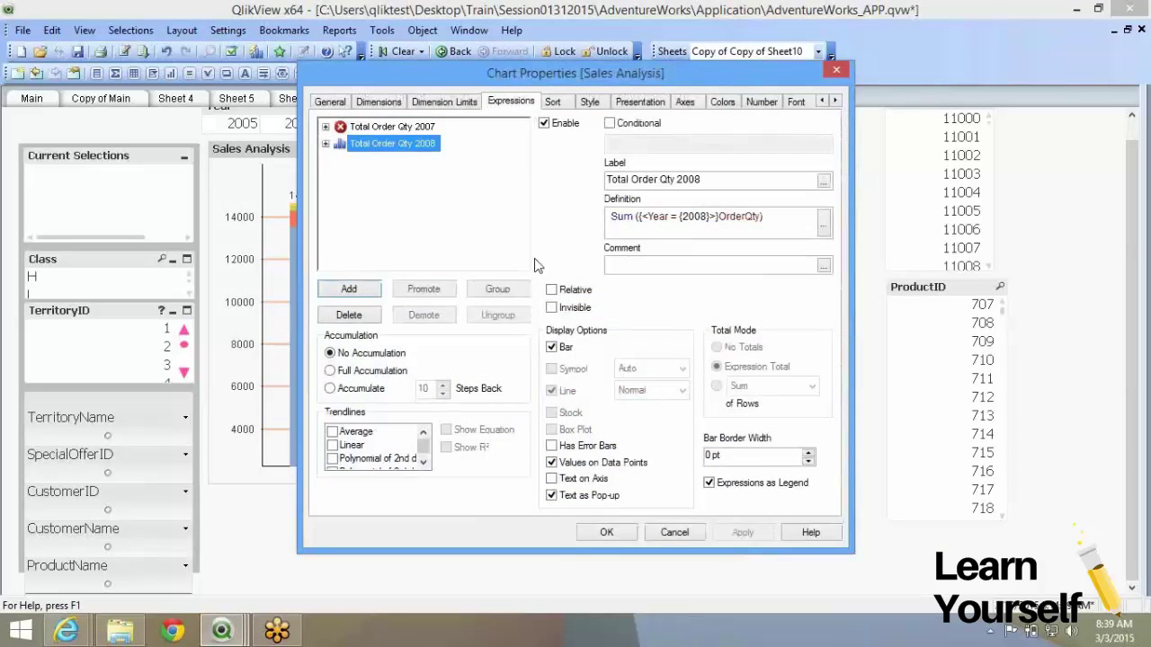
left_click(552, 290)
left_click(607, 533)
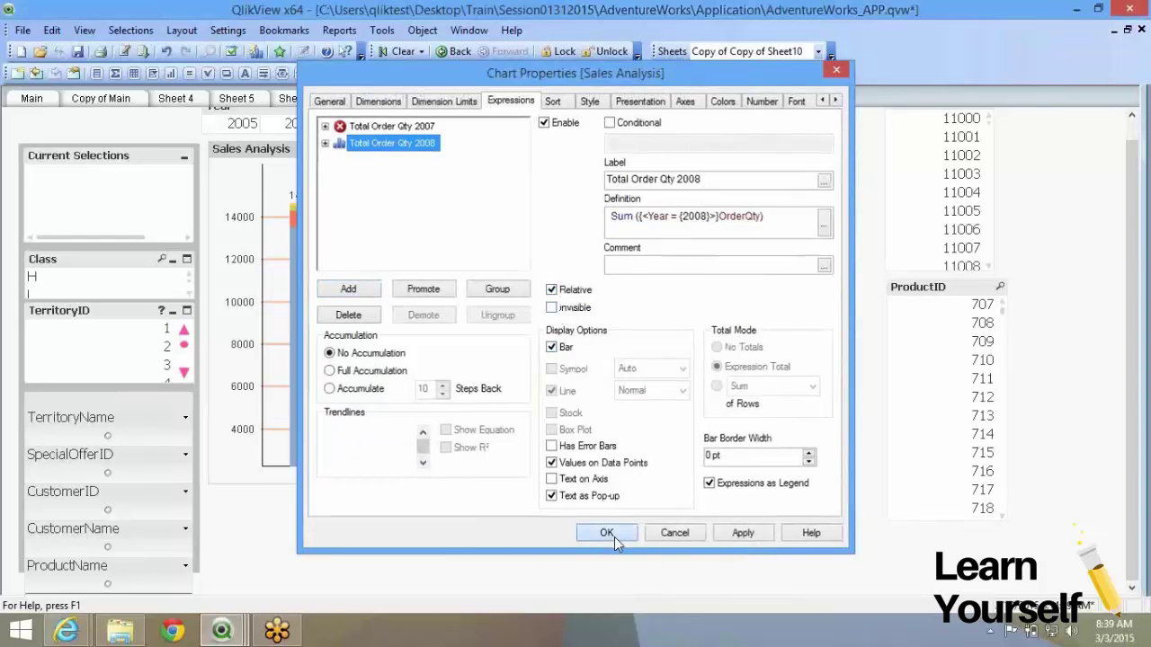
key("super+c")
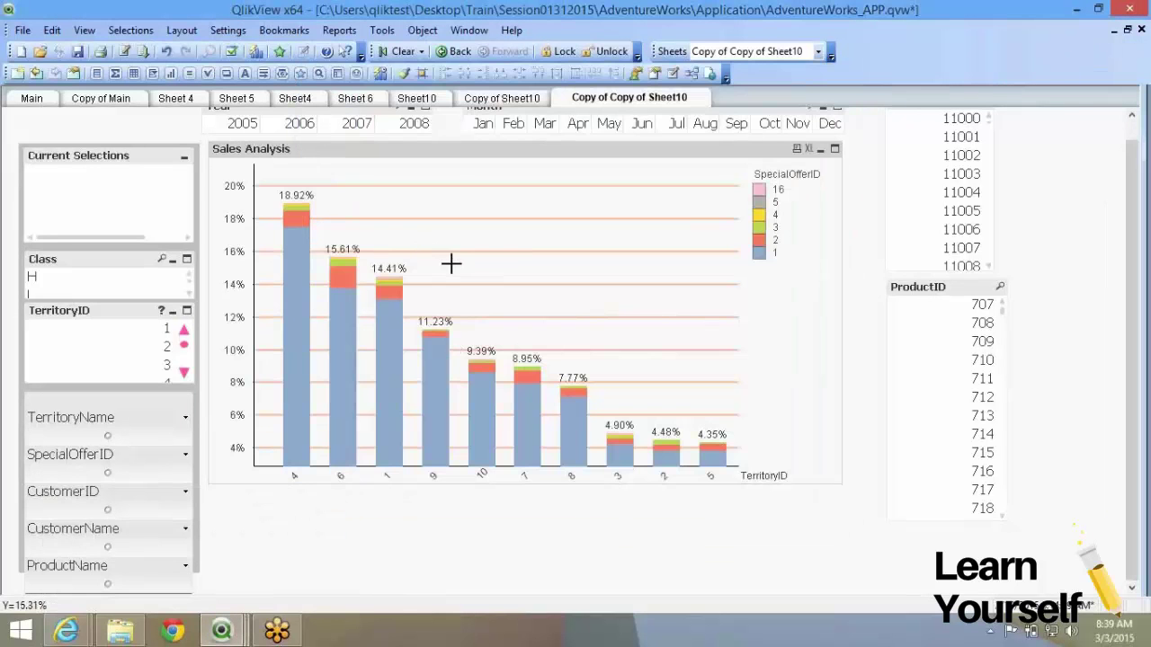
Step: Review the Total Order Qty 2008 expression, the sorting of both dimensions, and the chart's presentation and axis settings
right_click(455, 262)
left_click(471, 273)
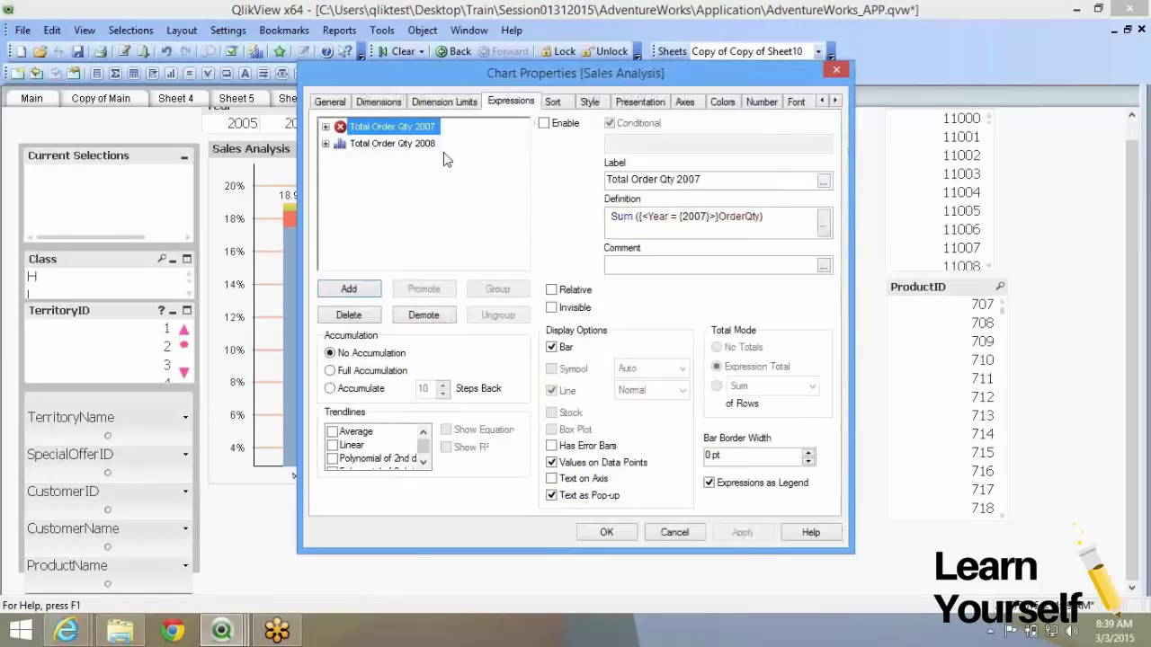
left_click(386, 145)
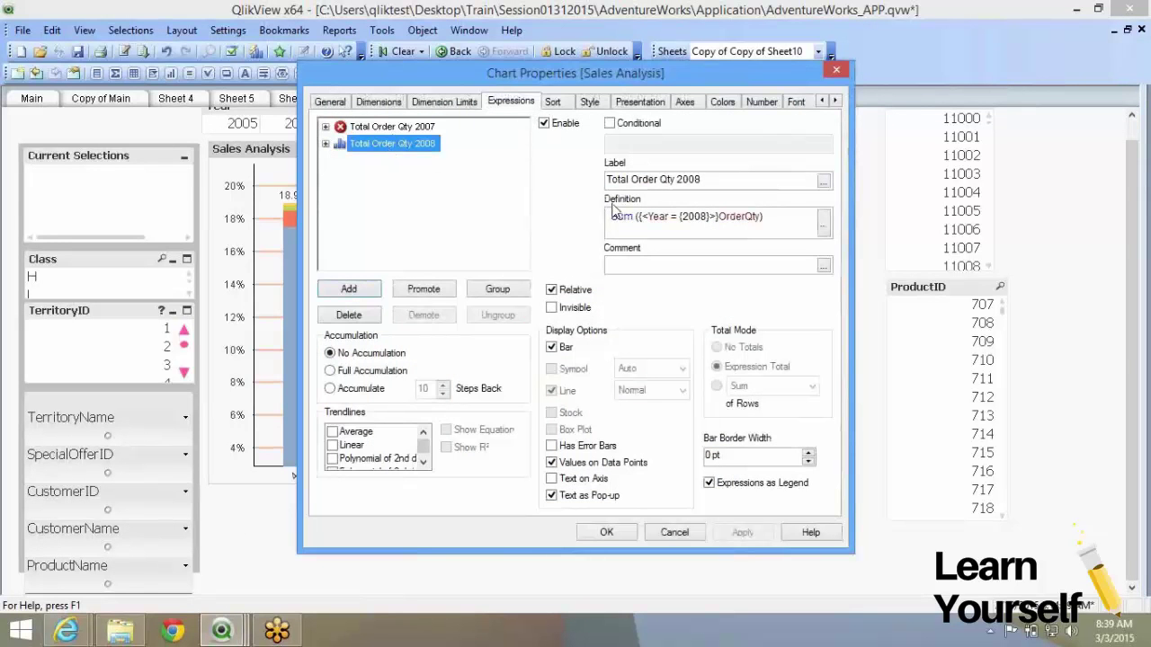
left_click(590, 104)
left_click(618, 104)
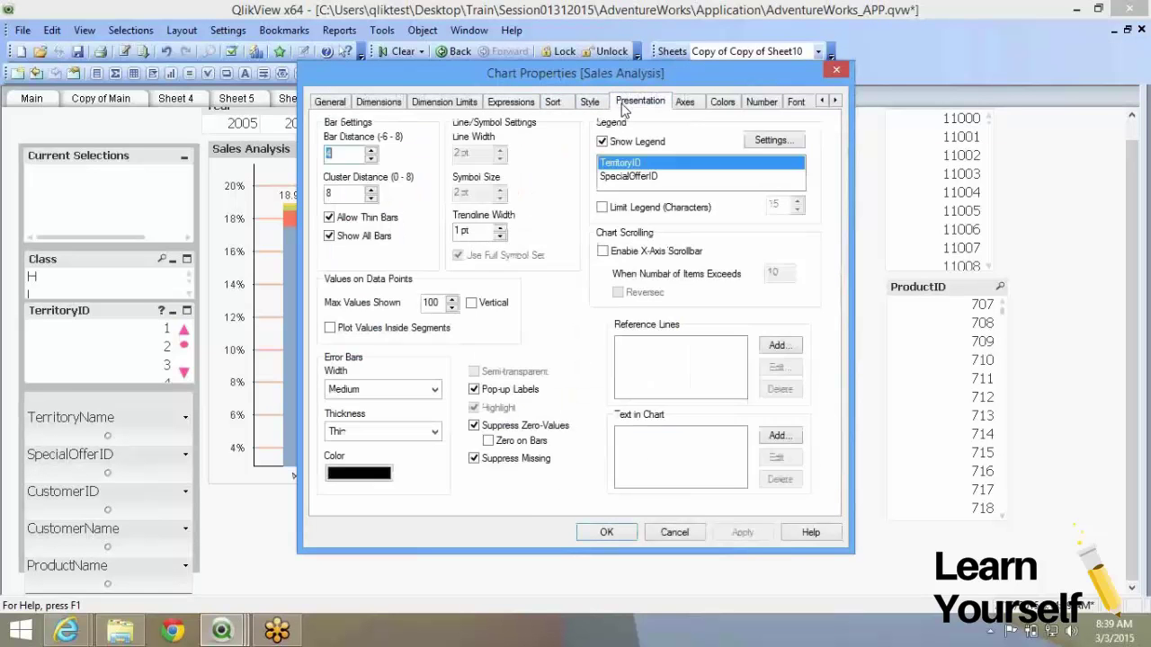
left_click(552, 104)
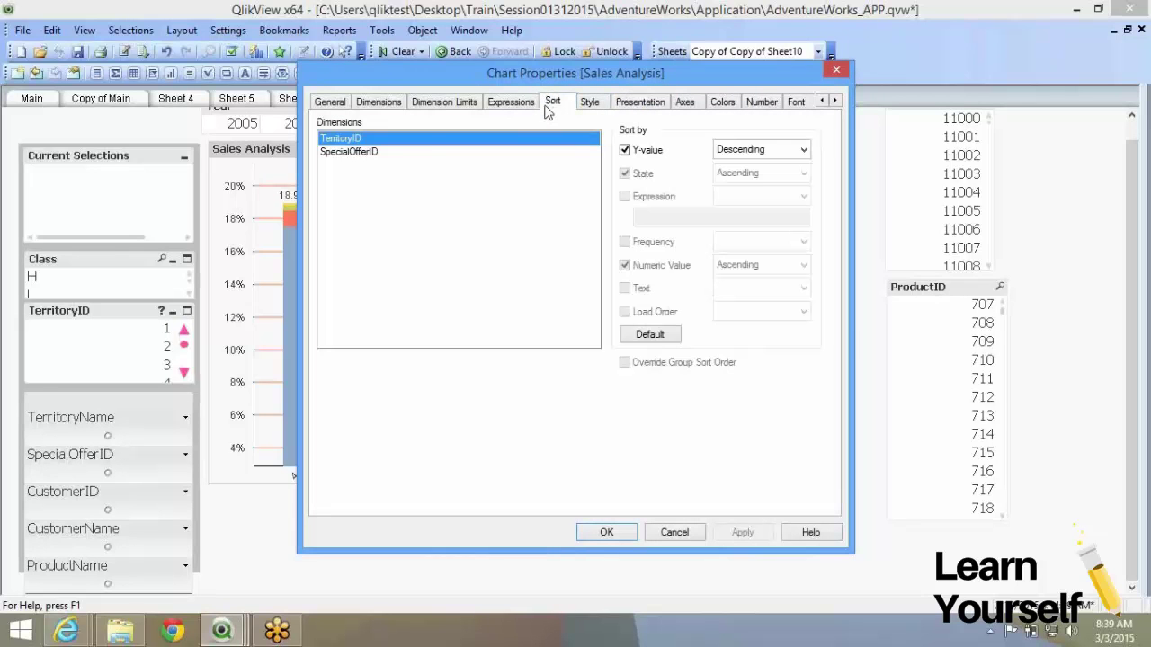
left_click(430, 153)
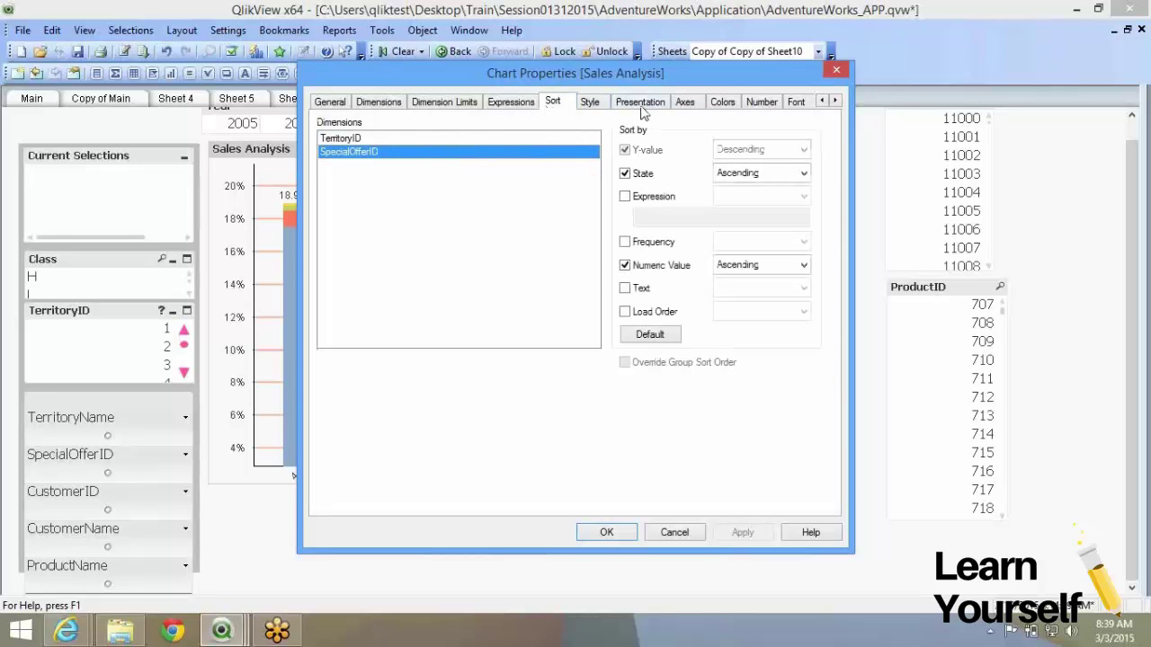
left_click(681, 102)
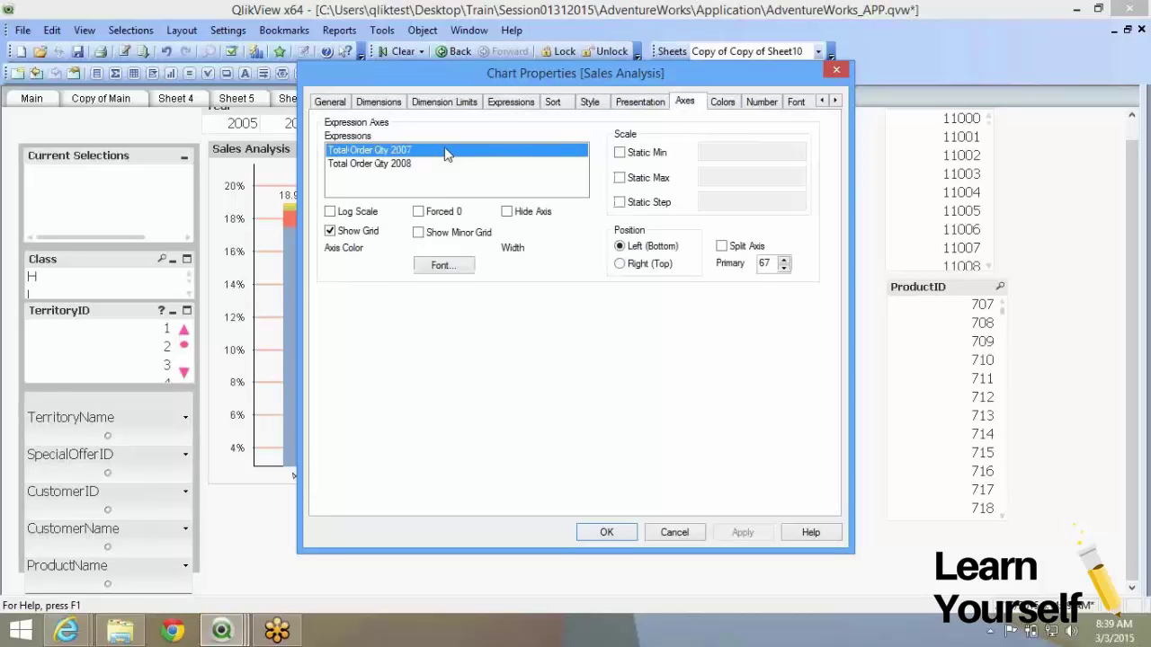
left_click(409, 166)
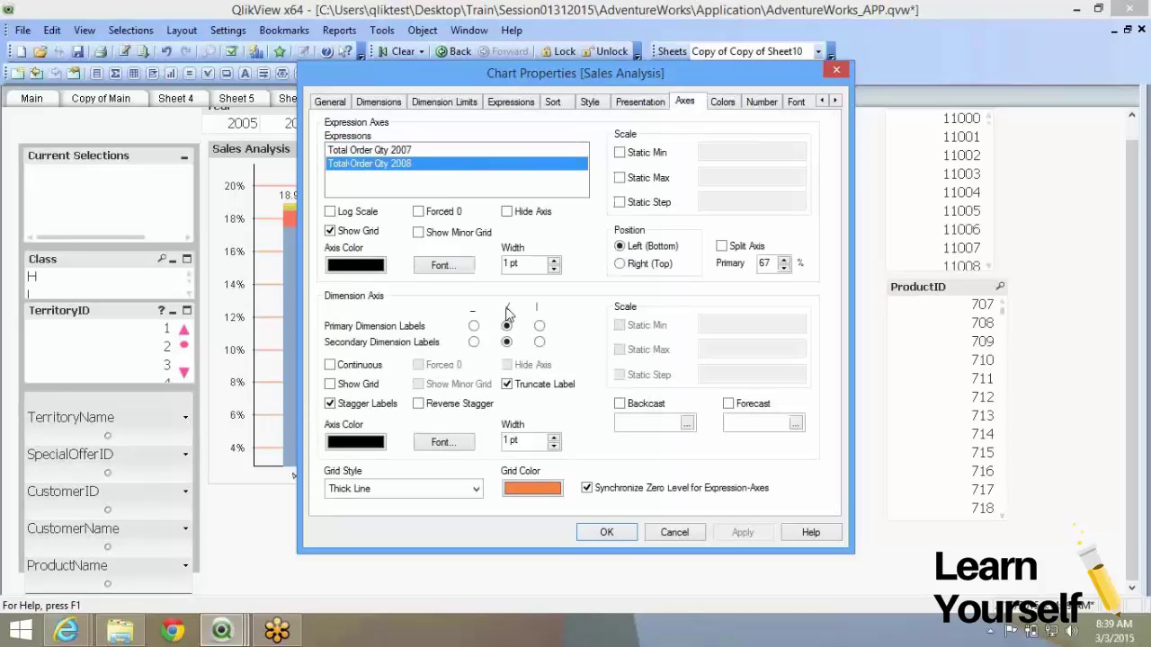
Step: Enable Plot Values Inside Segments for the stacked Sales Analysis bars and confirm the chart properties
left_click(638, 103)
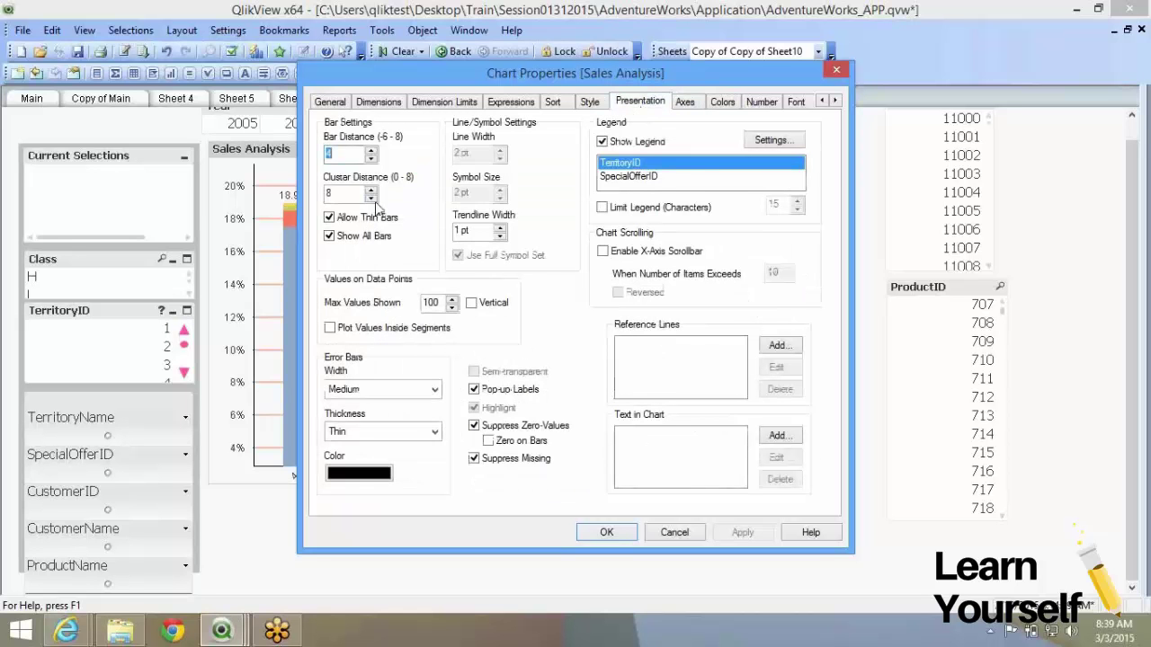
left_click(345, 329)
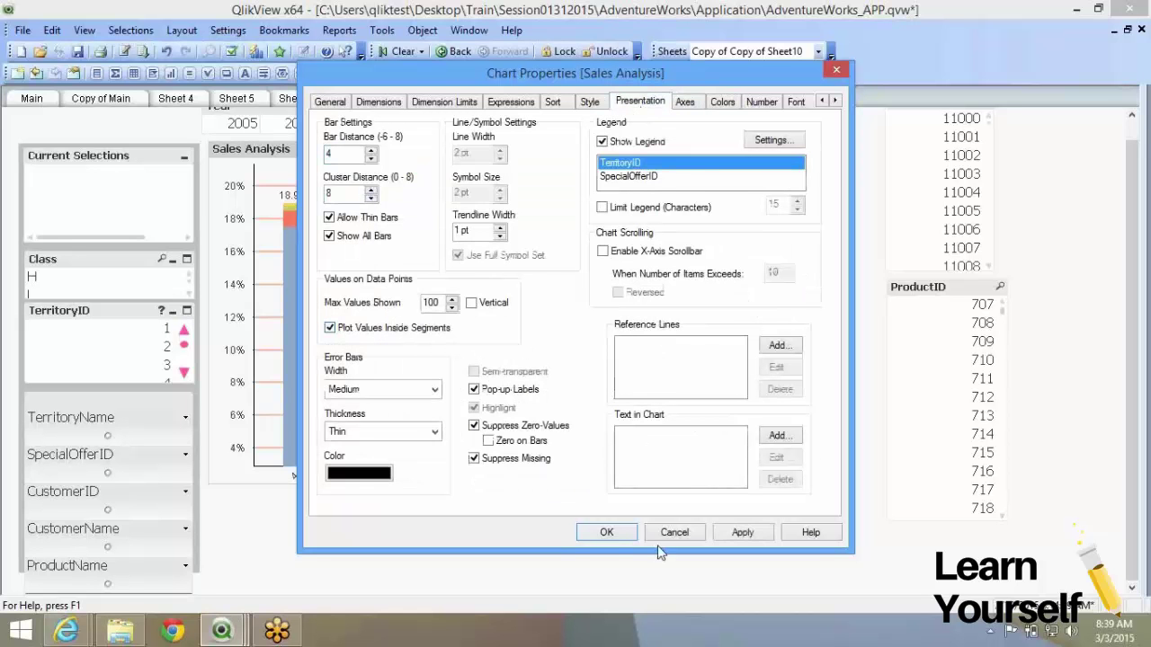
left_click(606, 532)
key("super+c")
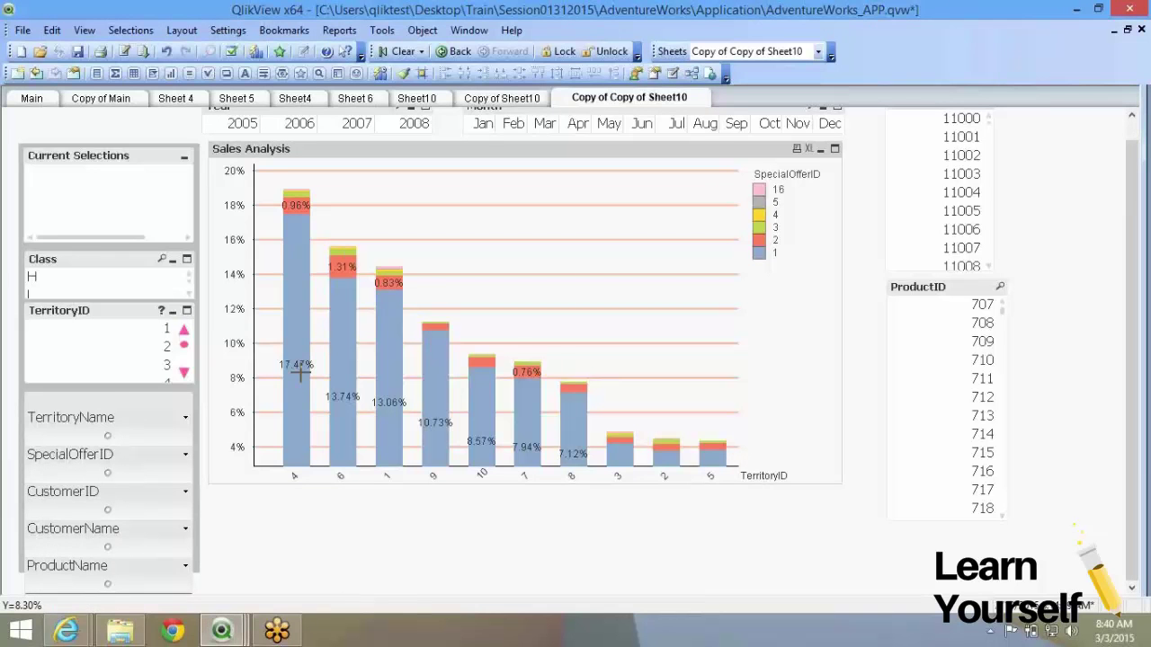
mouse_move(299, 339)
mouse_move(296, 195)
Step: Open the Sales Analysis chart properties and review its used dimensions and the Total Order Qty 2007 expression settings
right_click(524, 186)
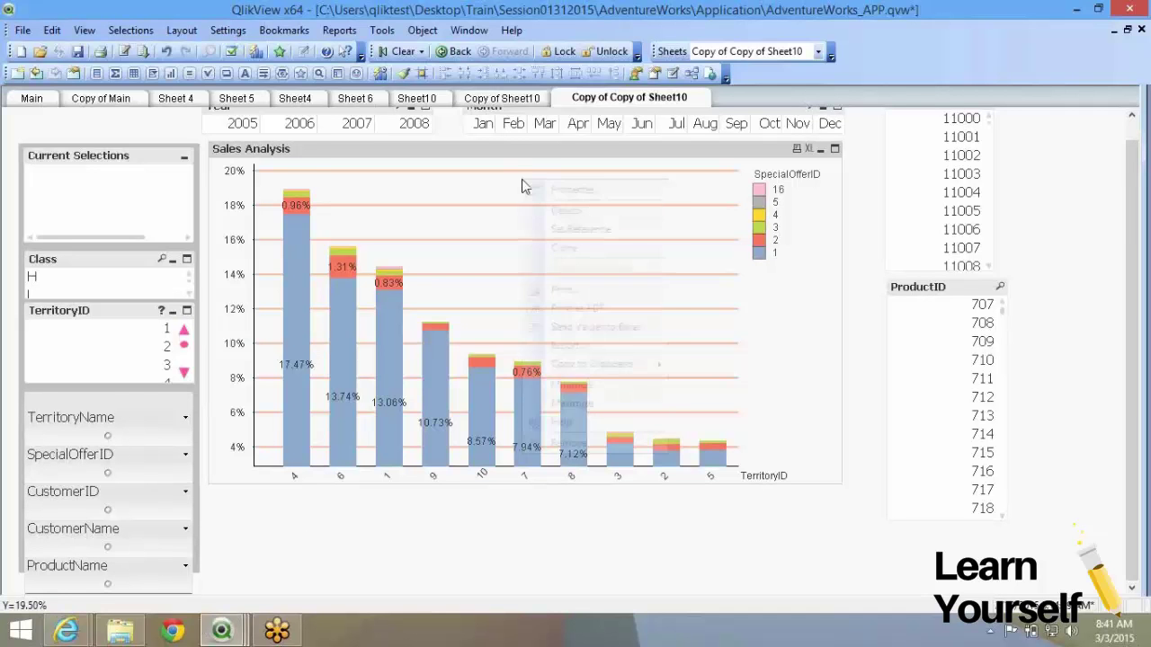
left_click(551, 189)
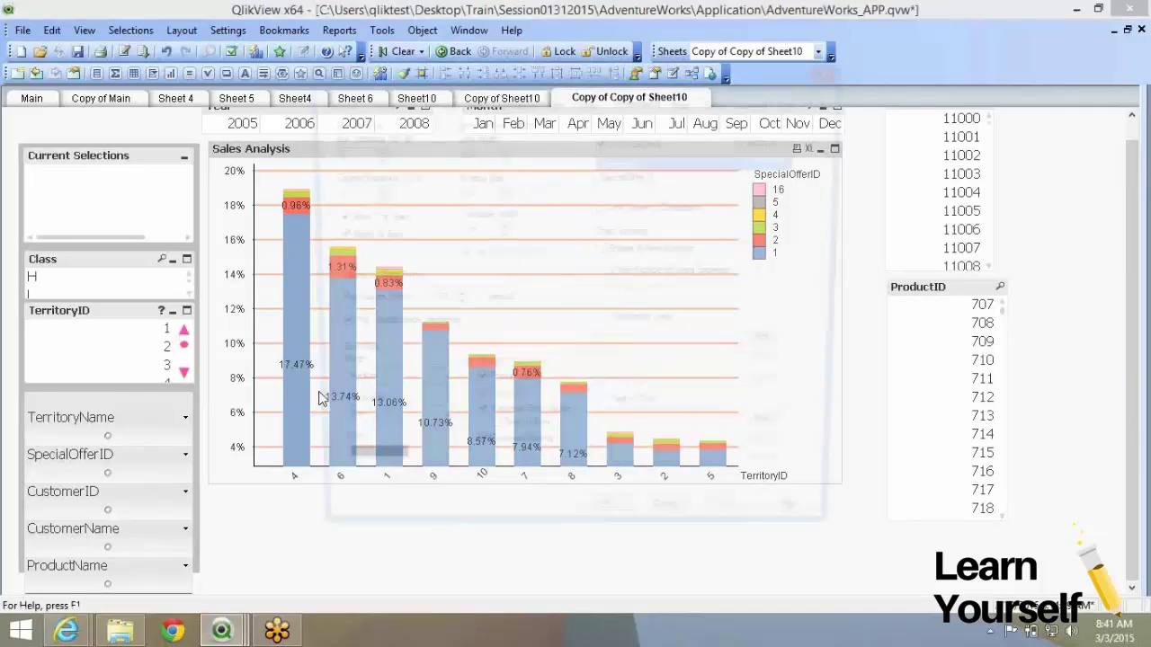
left_click(329, 101)
left_click(378, 102)
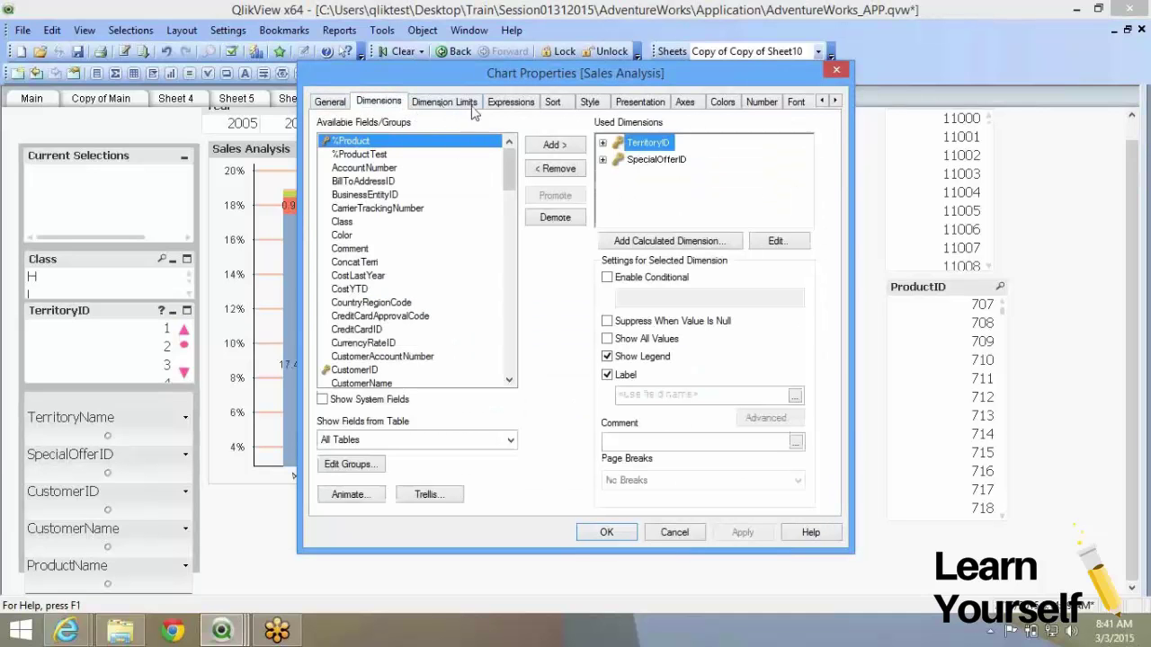
left_click(507, 103)
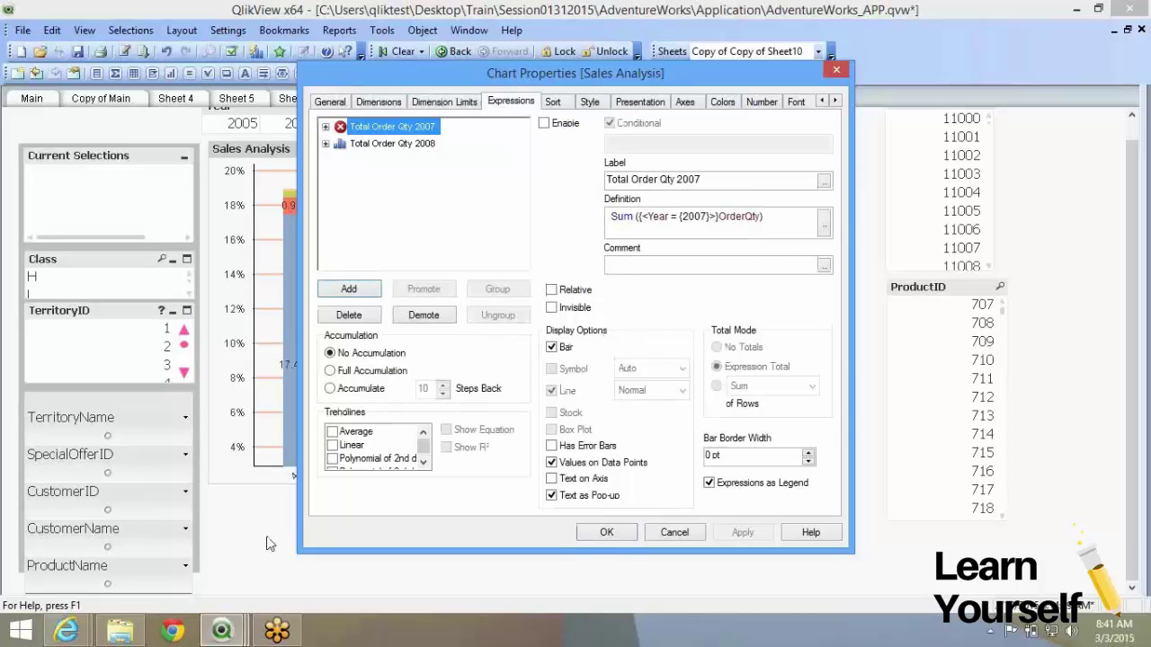
Step: Launch a second QlikView instance while the chart properties remain open
right_click(235, 632)
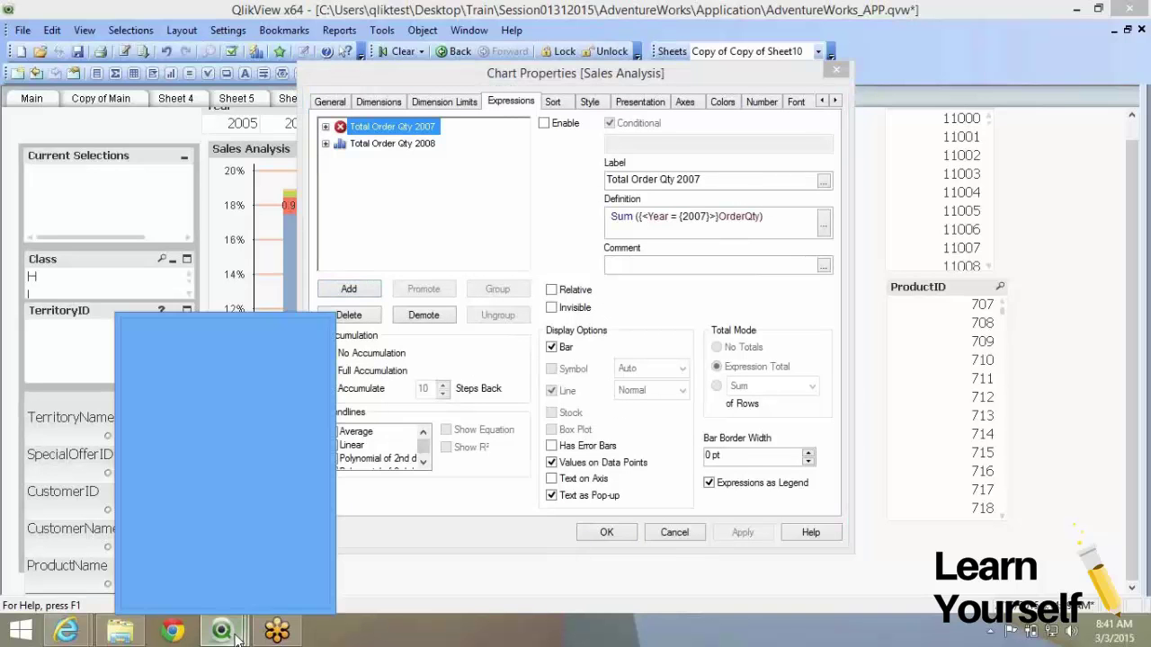
left_click(242, 553)
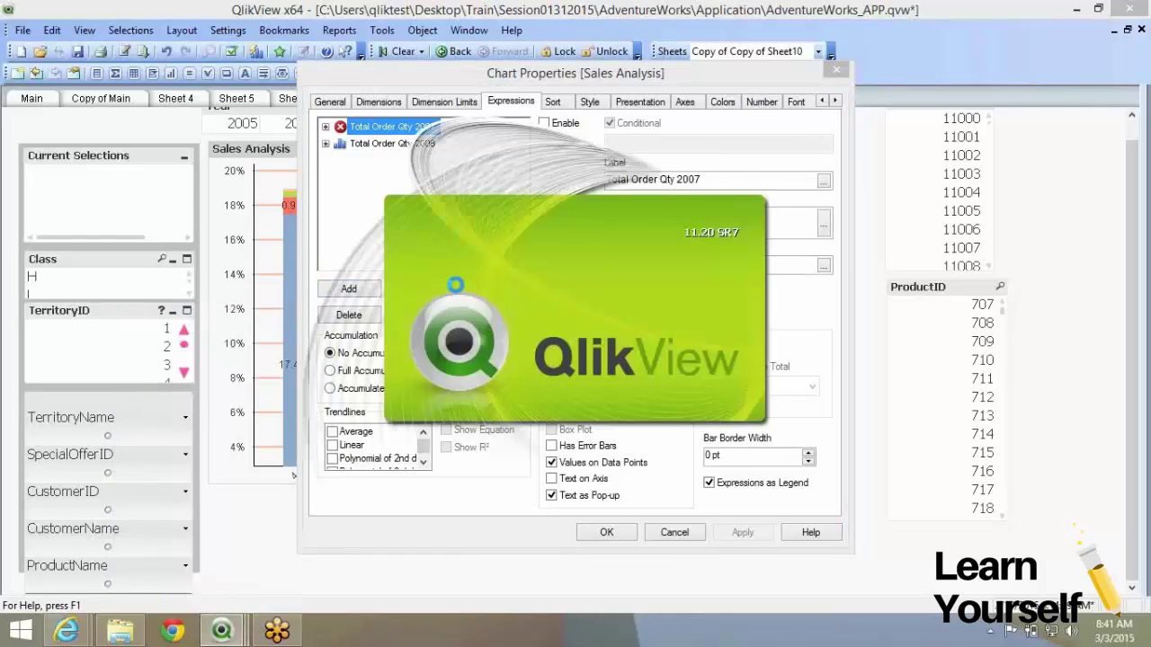